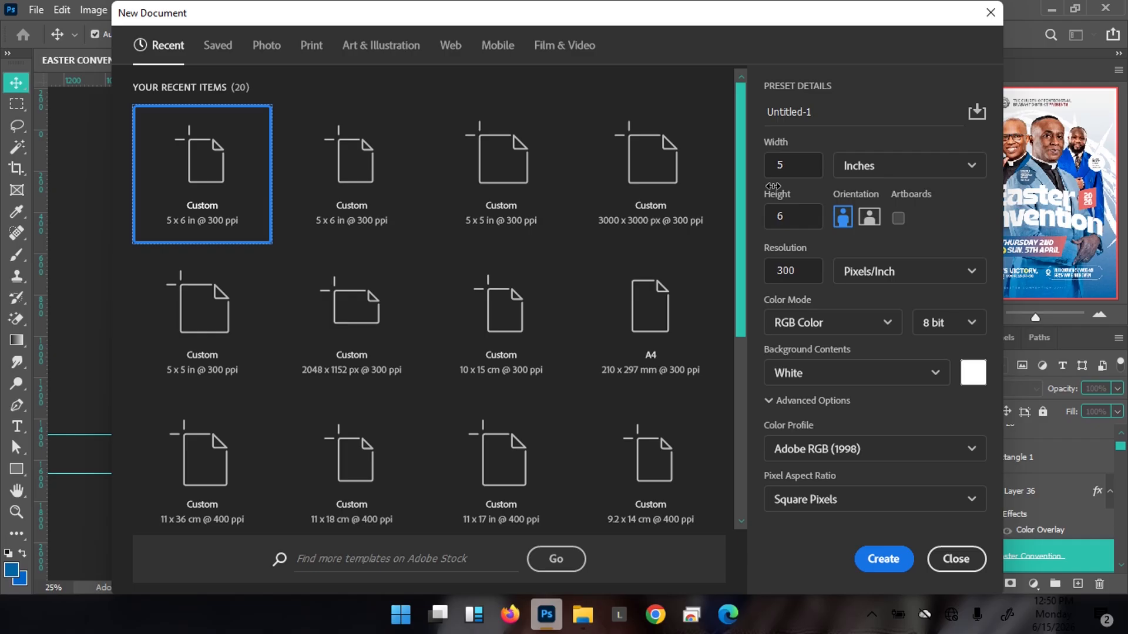
Step: Create a white portrait RGB document 5 by 6 inches at 300 pixels/inch and fit the whole page in view
click(797, 165)
key(Tab)
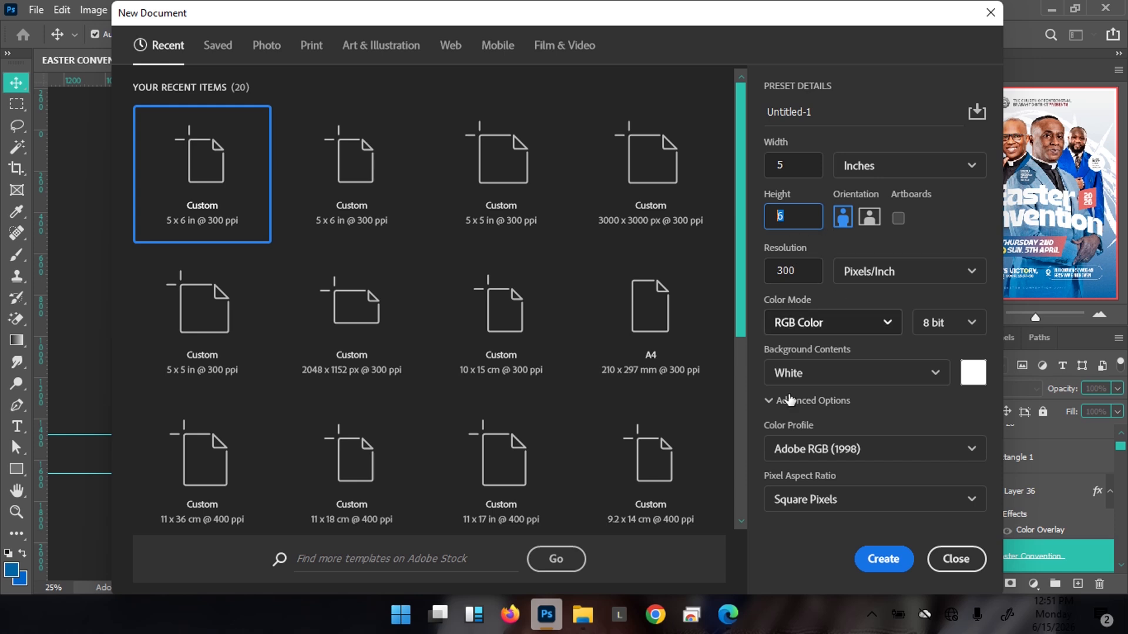
click(884, 558)
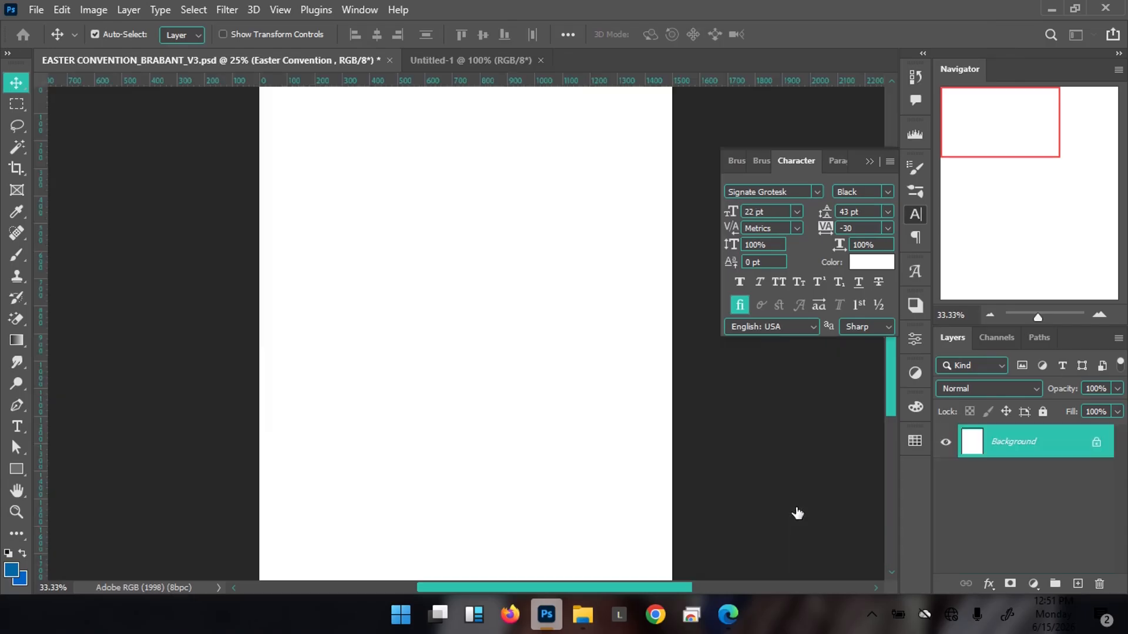
key(ctrl+space)
drag(495, 320, 473, 311)
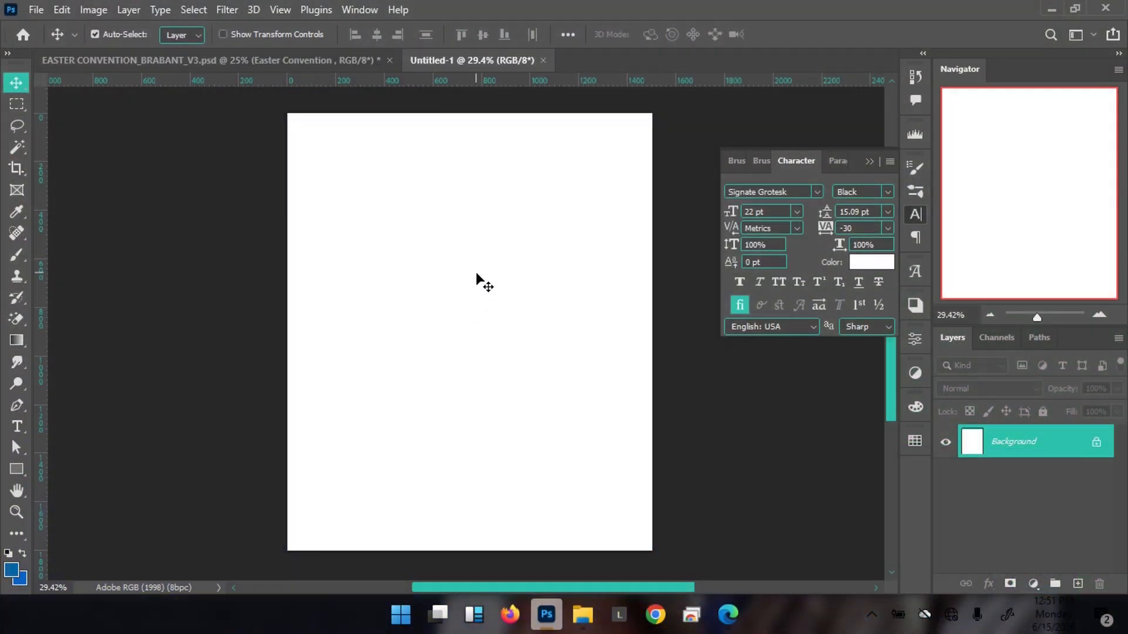
Step: Check the finished Easter convention flyer, and in the new document add the centred two-line text "Easter Convention" in Signate Grotesk Black
click(270, 64)
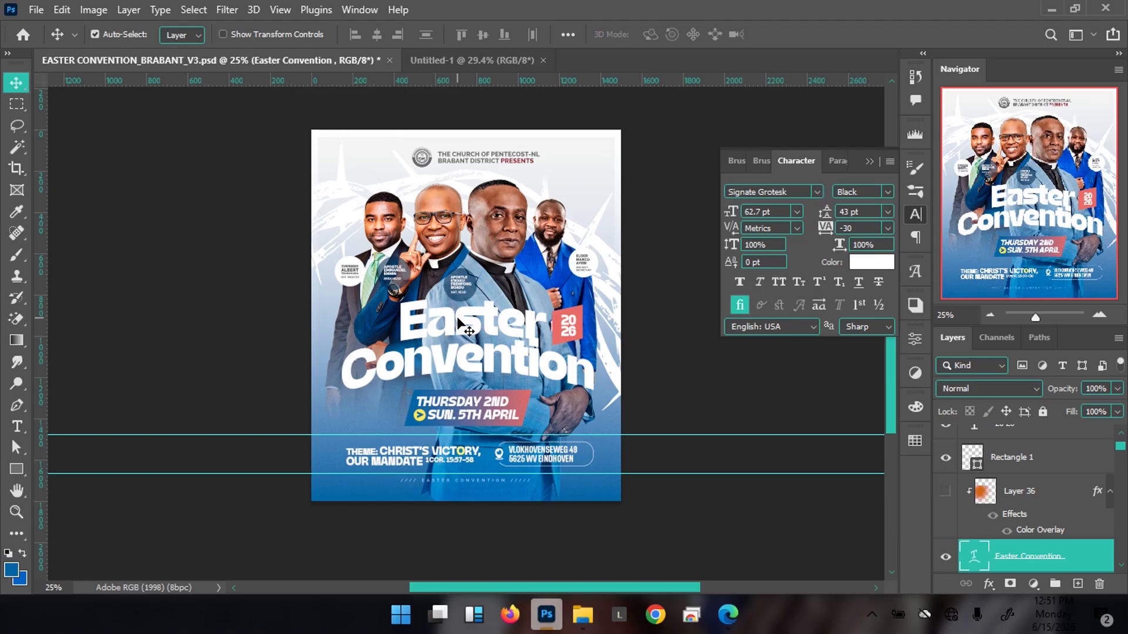
click(443, 61)
key(t)
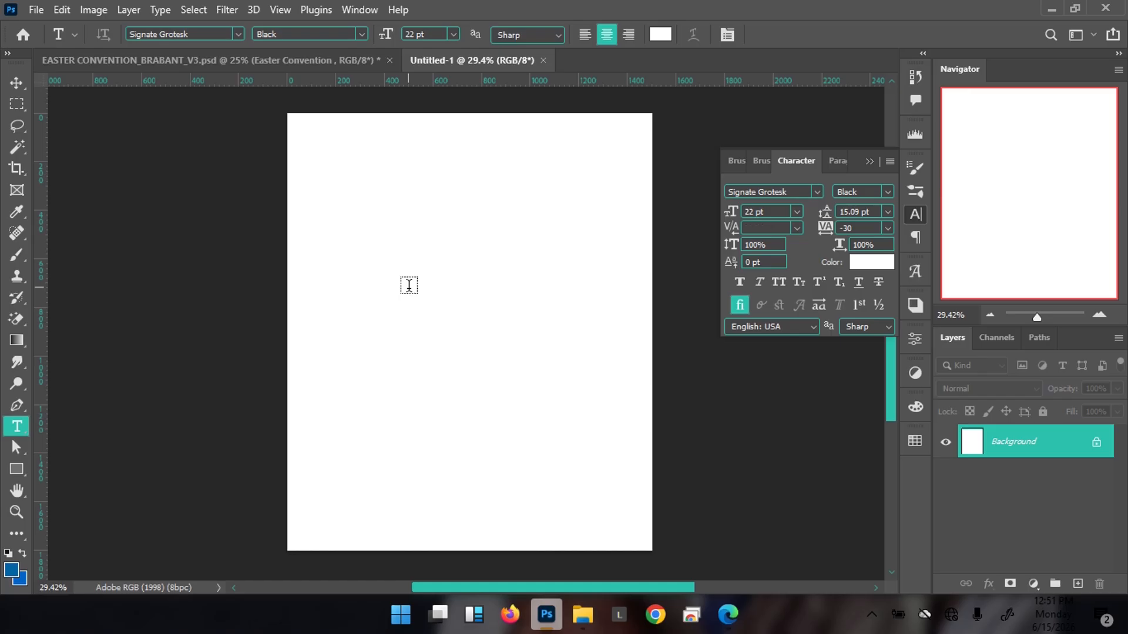
click(409, 285)
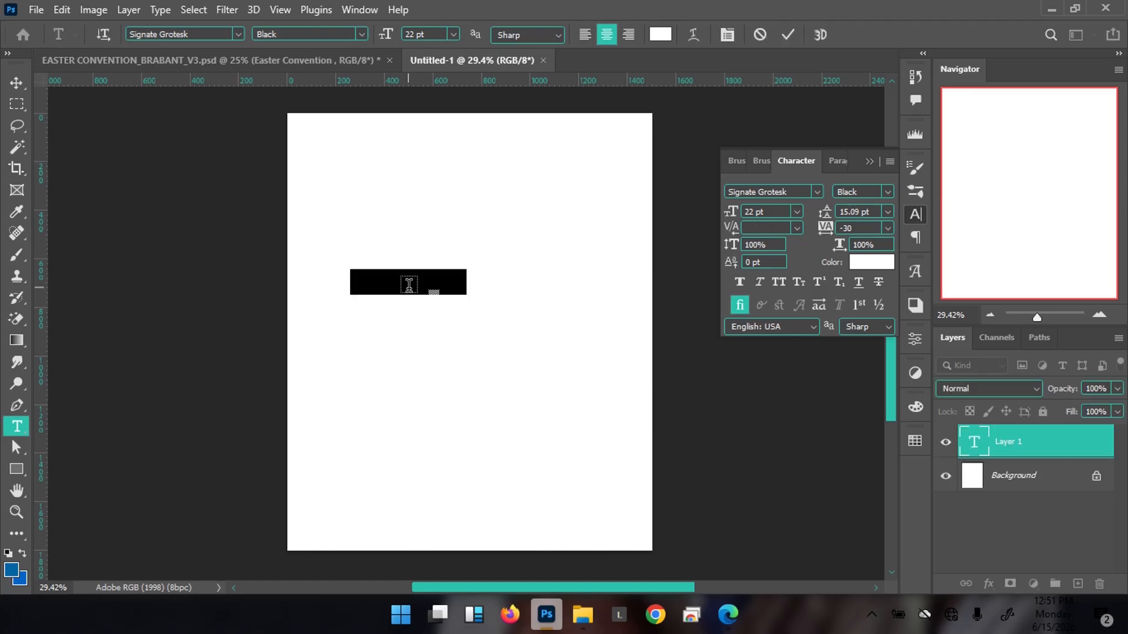
click(409, 286)
key(ctrl+a)
key(BackSpace)
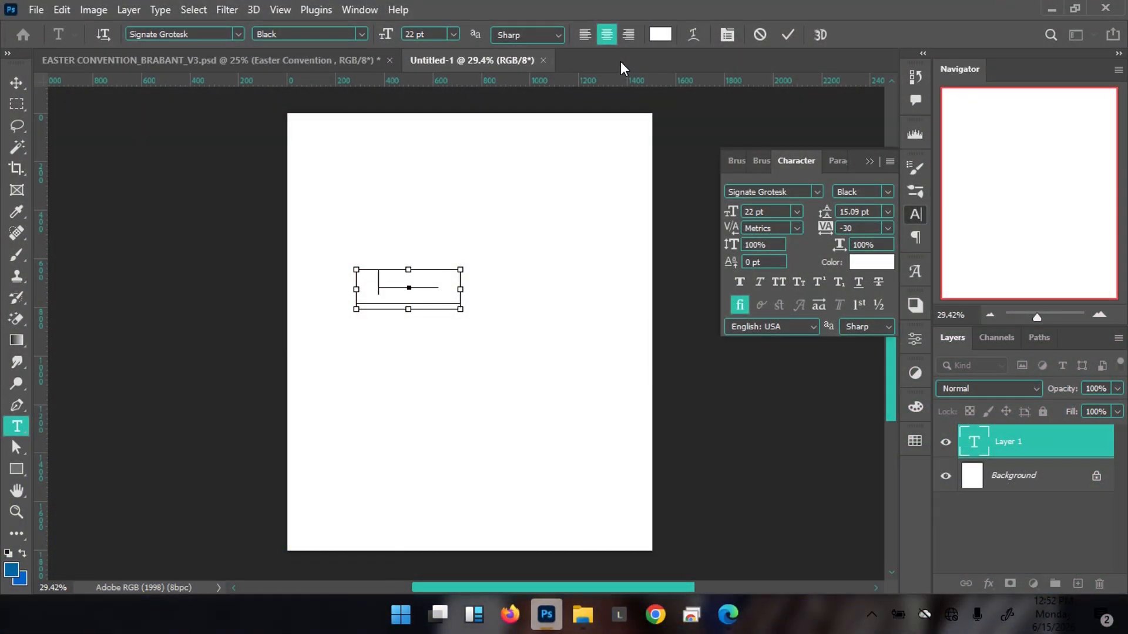
Step: Set the colour of the whole "Easter Convention" text to dark grey 373737 and commit the text
key(ctrl+a)
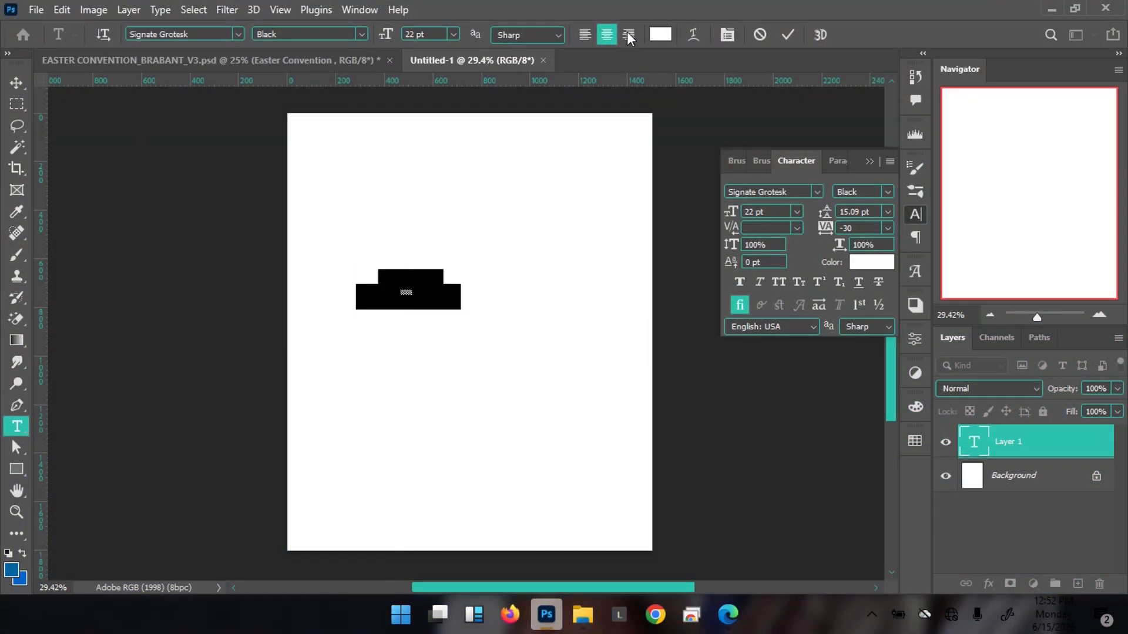
click(660, 36)
mouse_move(733, 367)
mouse_down()
mouse_move(665, 446)
mouse_move(665, 474)
mouse_up()
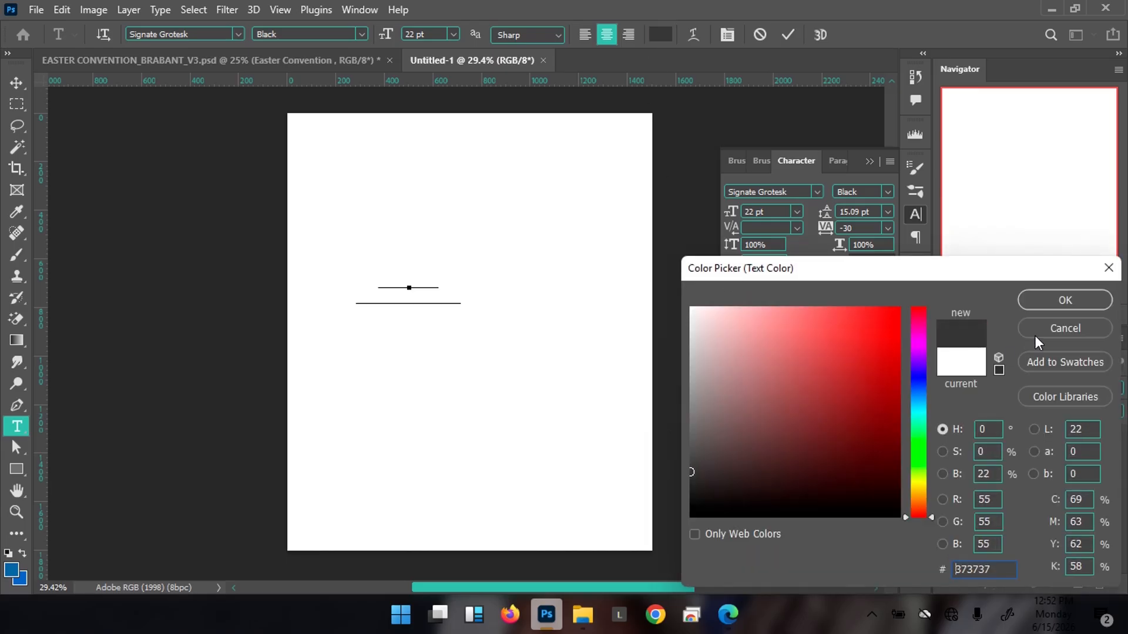
click(1065, 300)
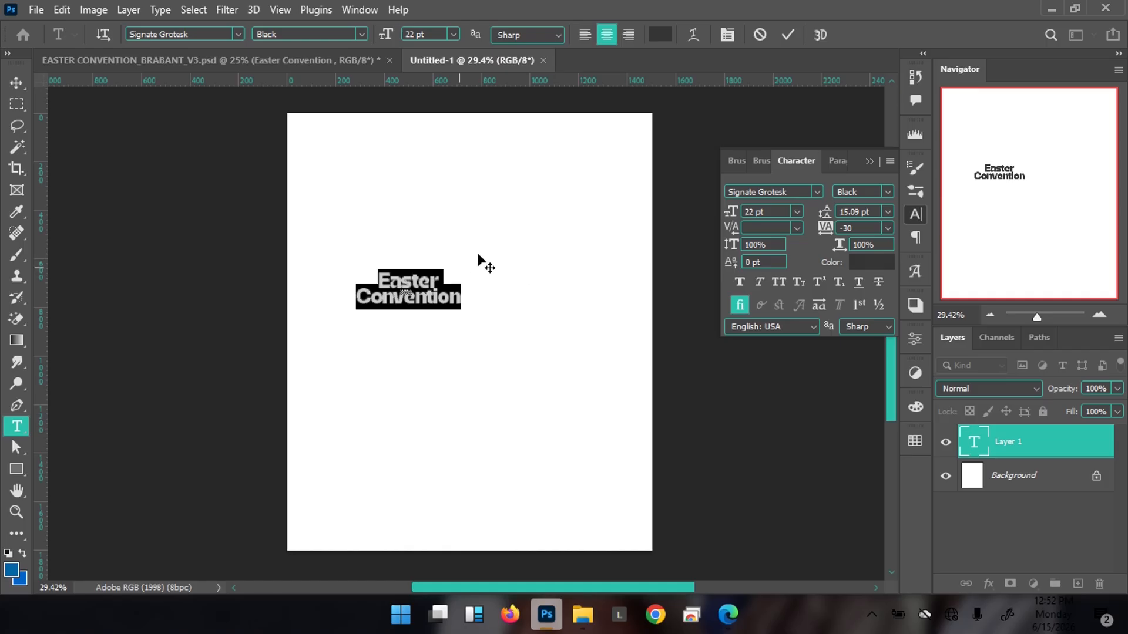
click(788, 35)
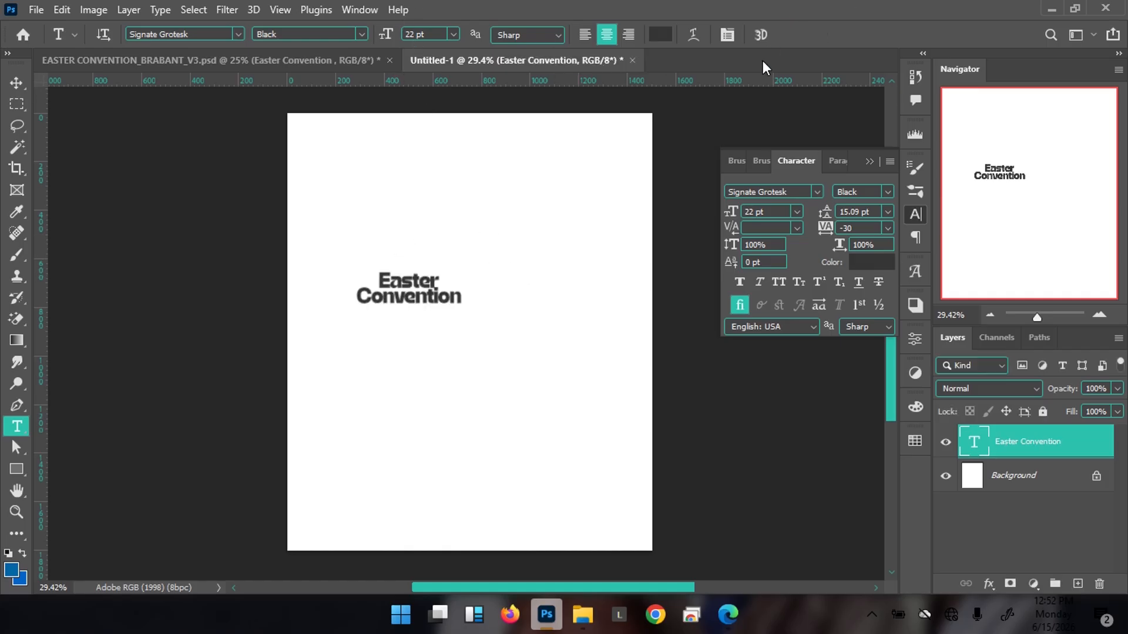
Step: Scale the "Easter Convention" title to about 239% and move it to the middle of the page
key(ctrl+t)
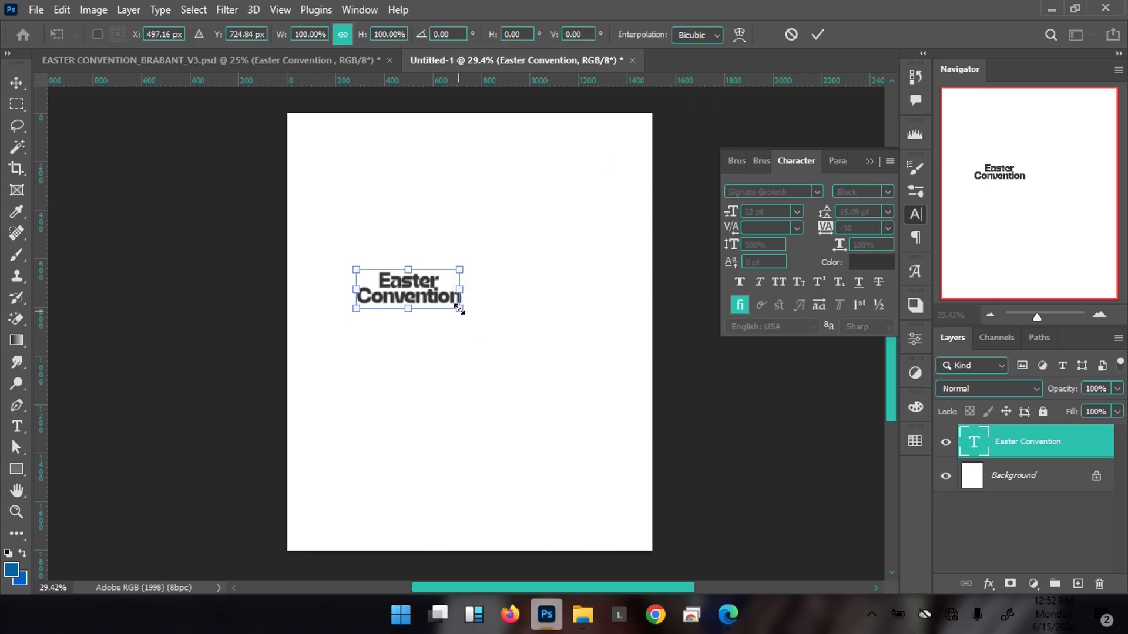
drag(460, 309, 597, 370)
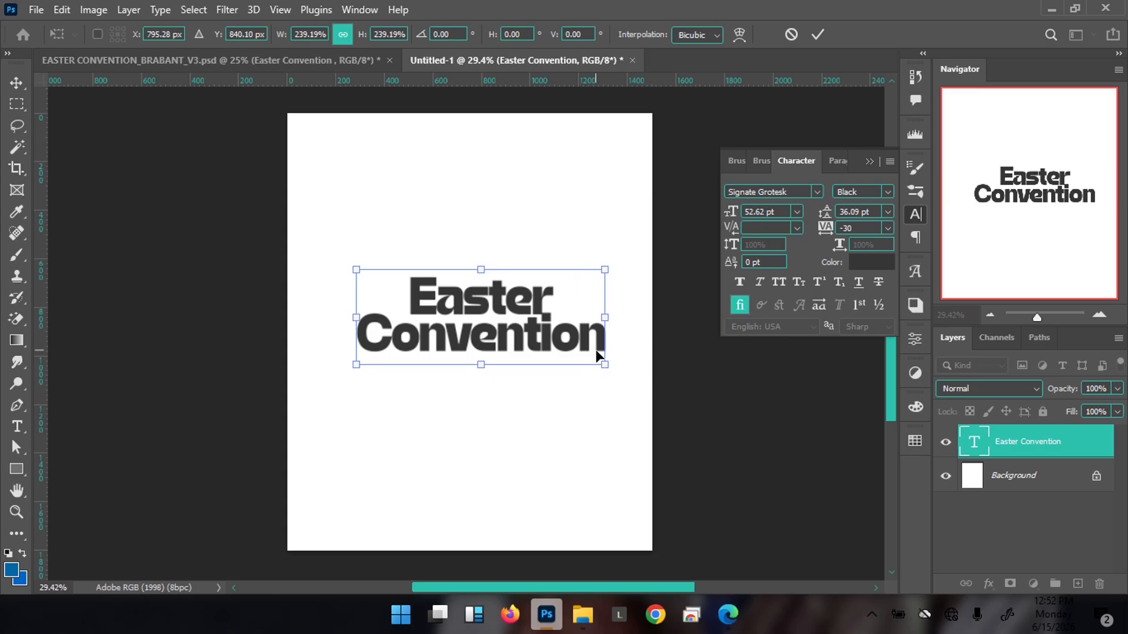
key(Return)
key(t)
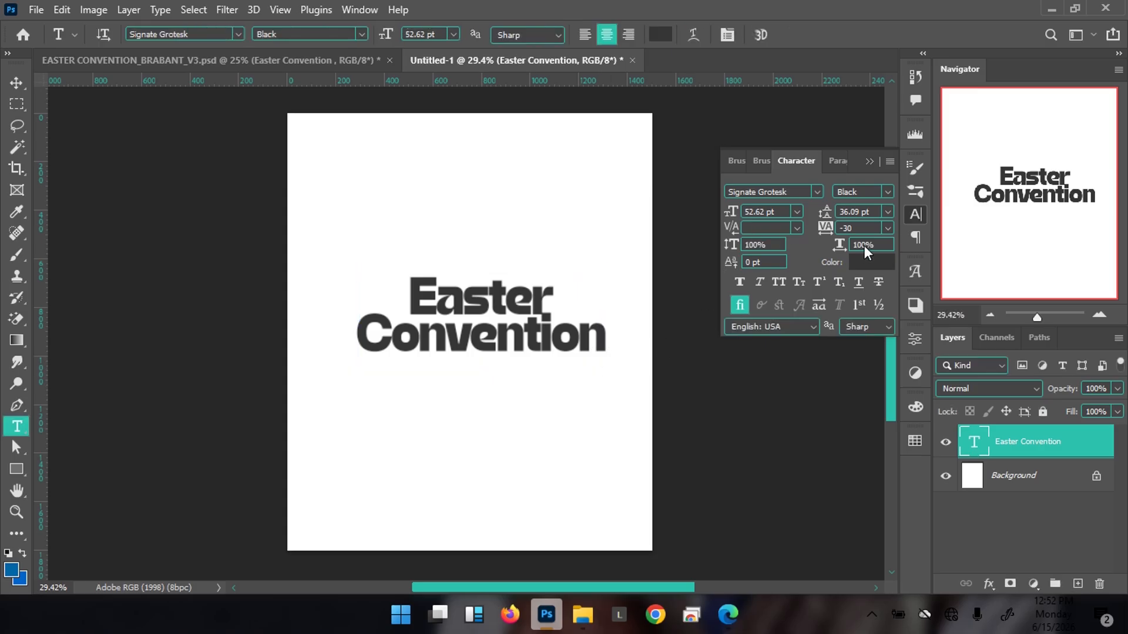
click(842, 227)
click(10, 86)
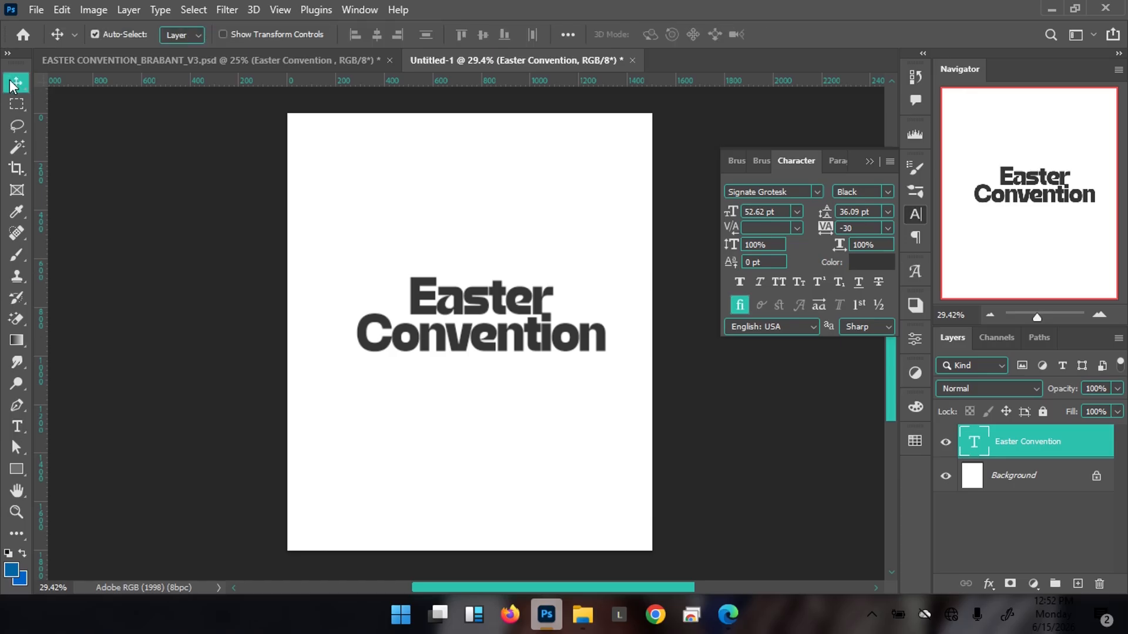
mouse_move(513, 332)
mouse_down()
mouse_move(487, 325)
mouse_move(519, 301)
mouse_move(499, 342)
mouse_move(498, 318)
mouse_up()
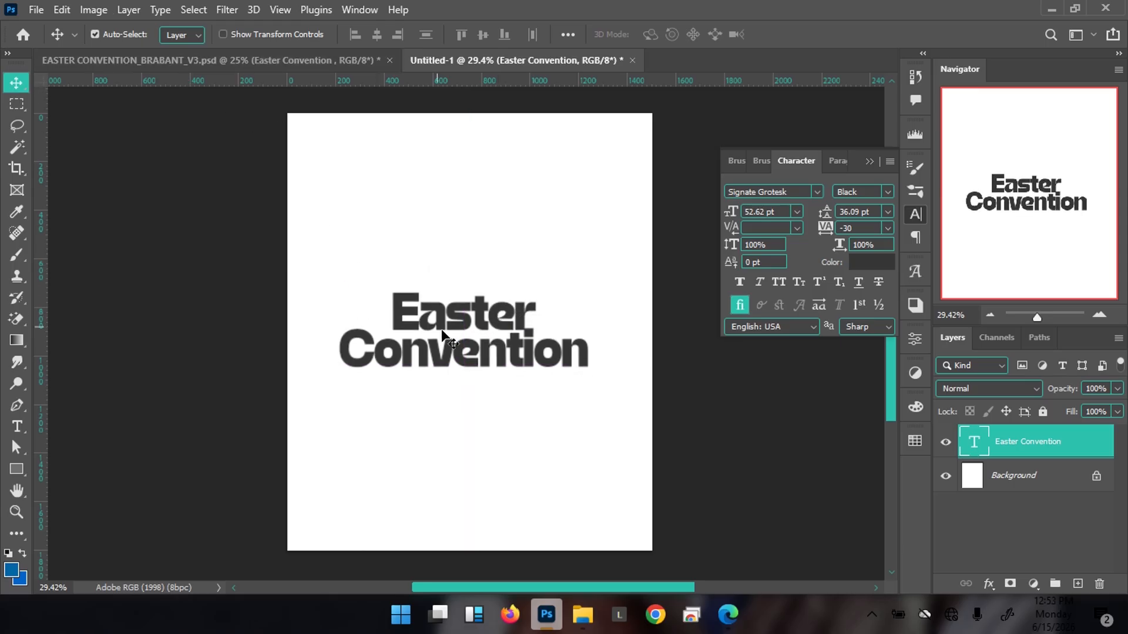
drag(471, 324, 477, 328)
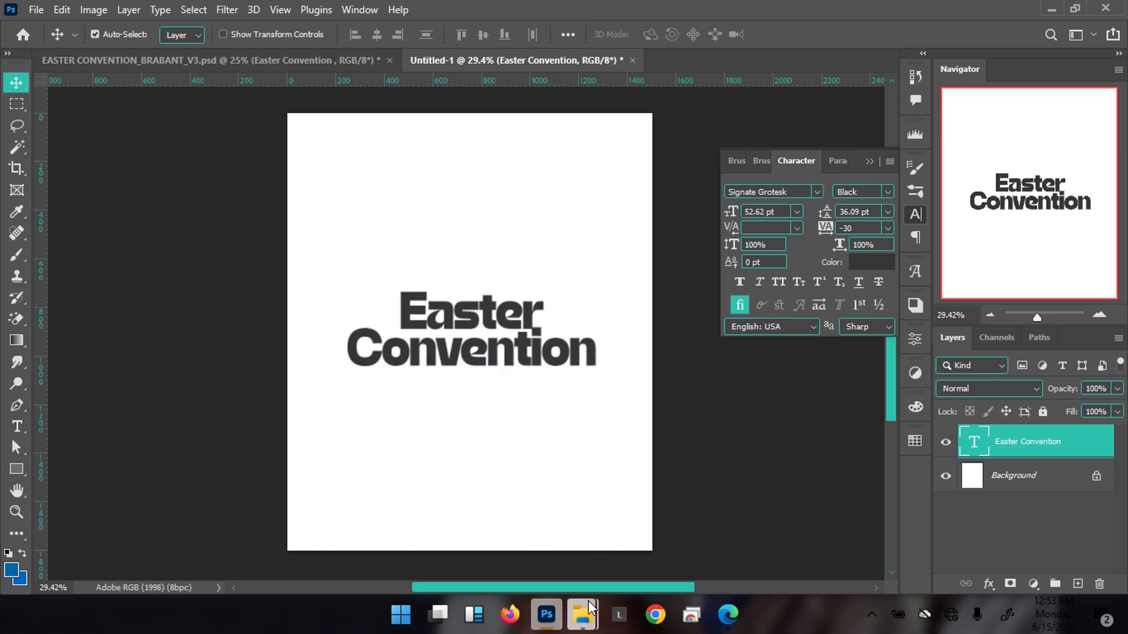
Step: Bring the cutout of the man in the light blue suit from the EASTER folder into the flyer, layered below the title
mouse_move(582, 614)
click(428, 542)
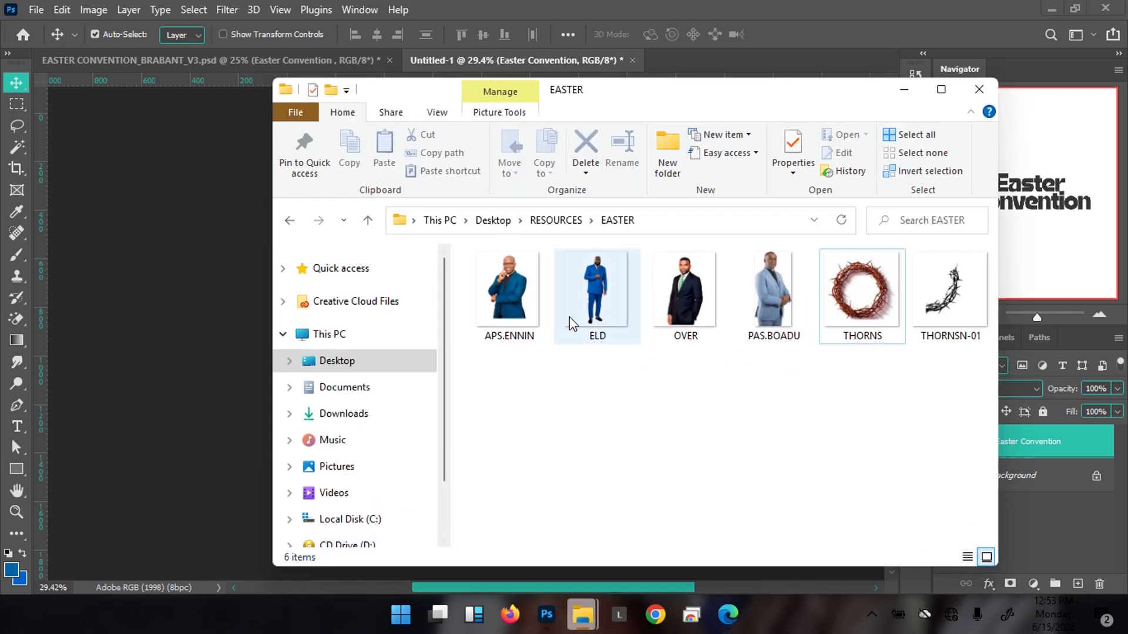
click(774, 288)
click(727, 13)
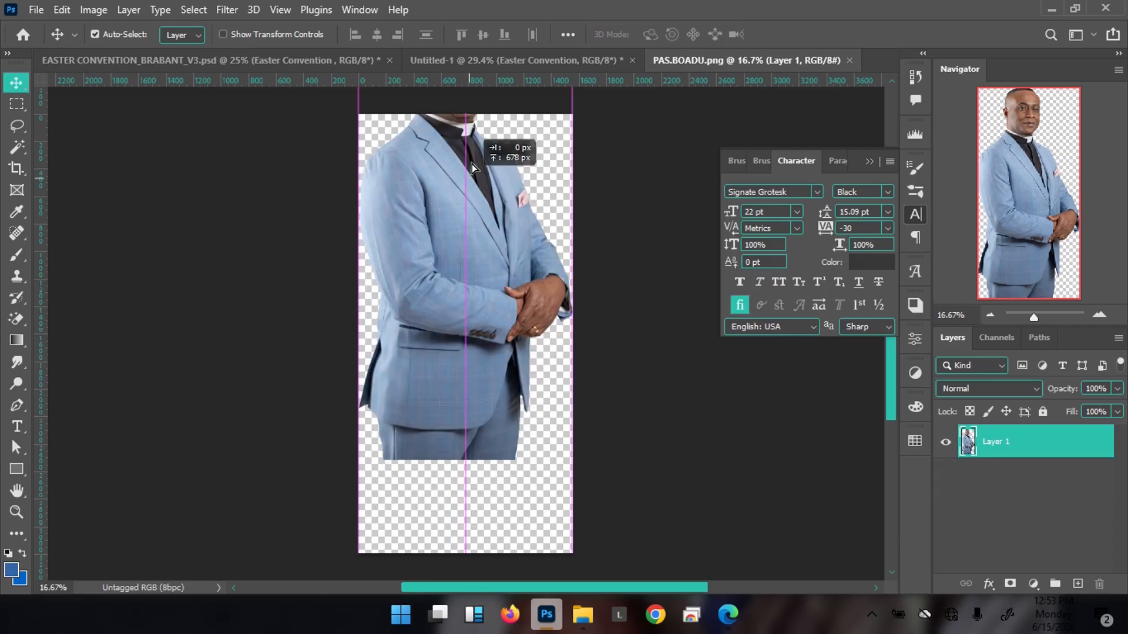
drag(468, 62, 466, 322)
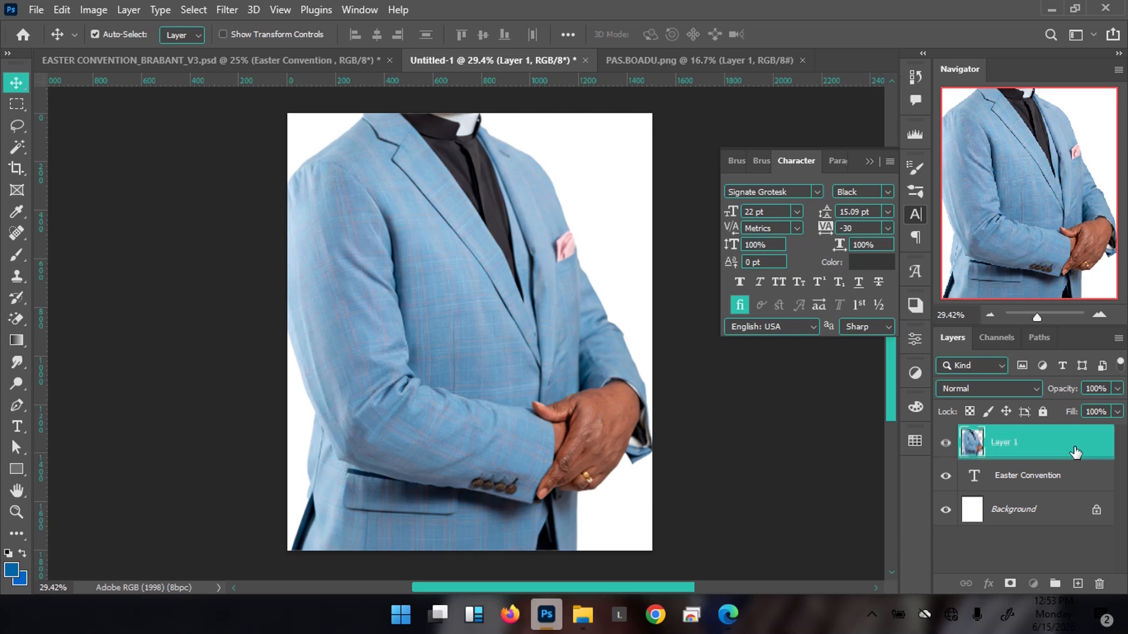
drag(1072, 448, 1038, 491)
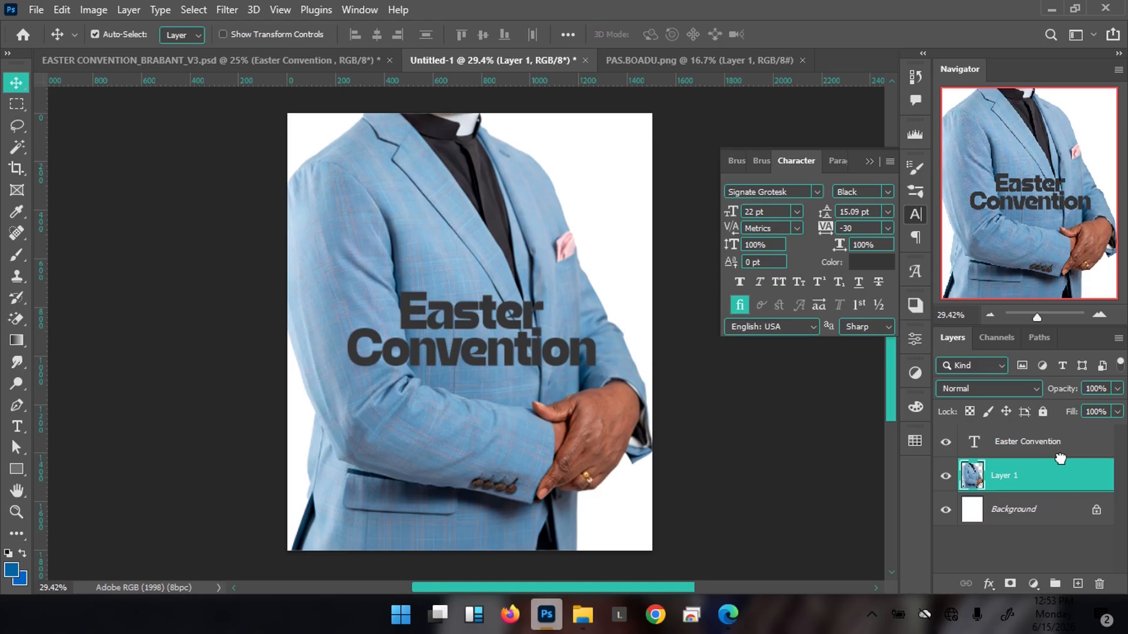
Step: Convert the light blue suit portrait layer to a smart object
key(ctrl)
key(ctrl+t)
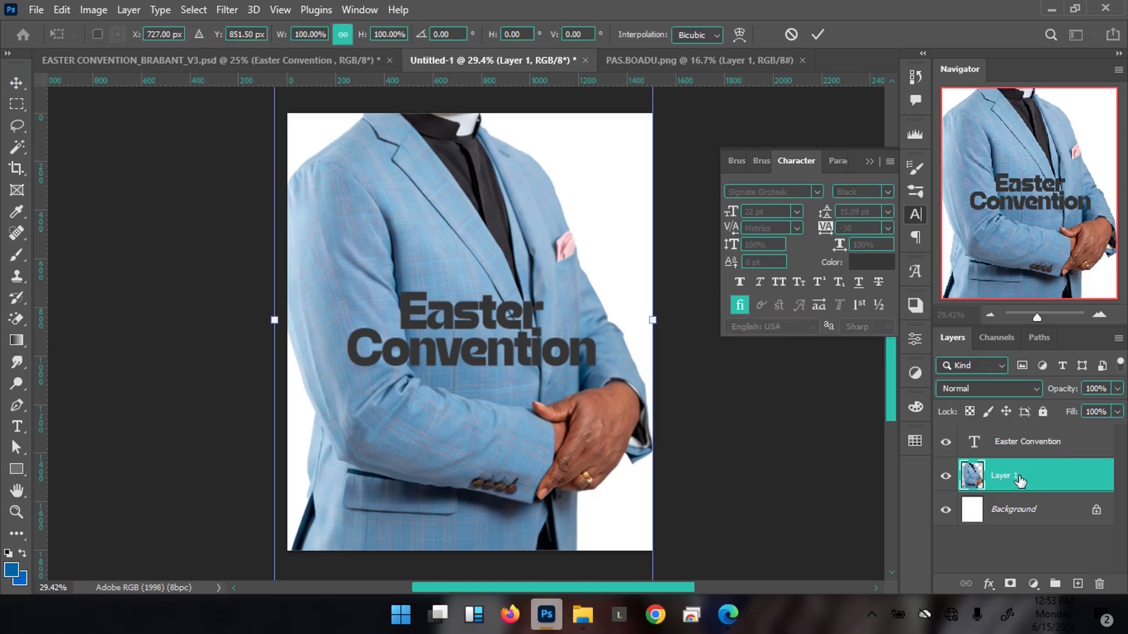
click(819, 35)
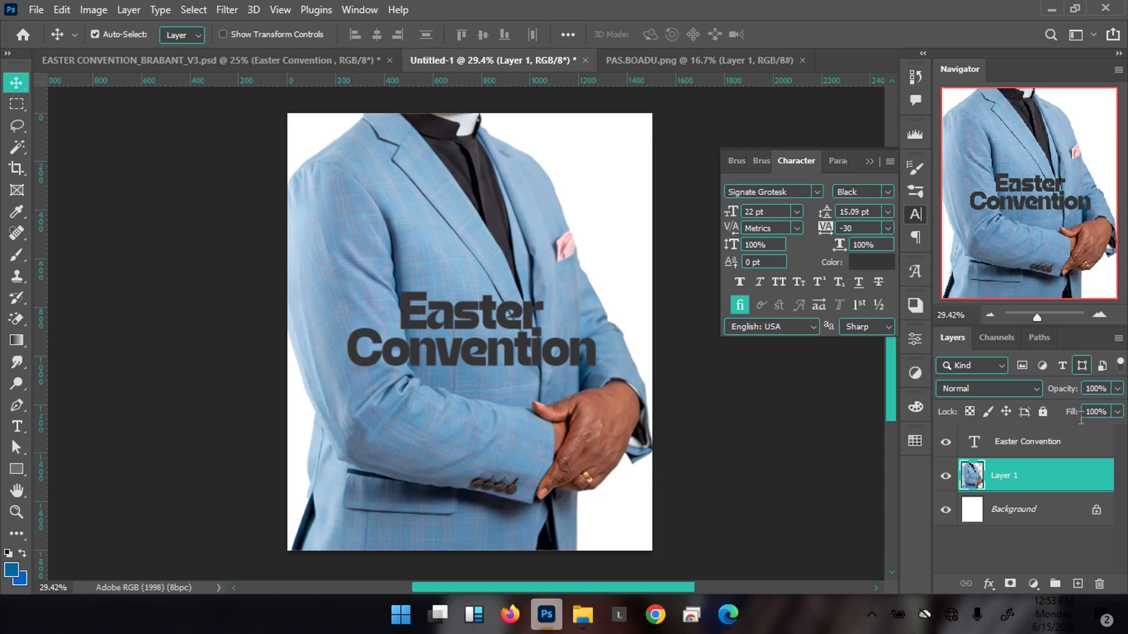
right_click(1041, 483)
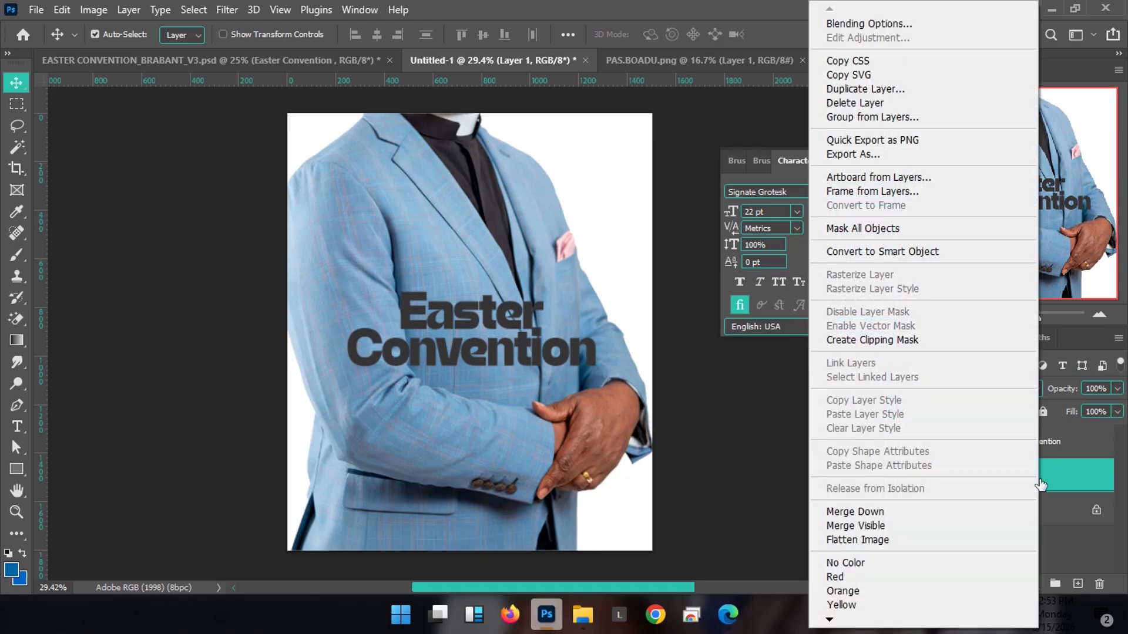
click(881, 246)
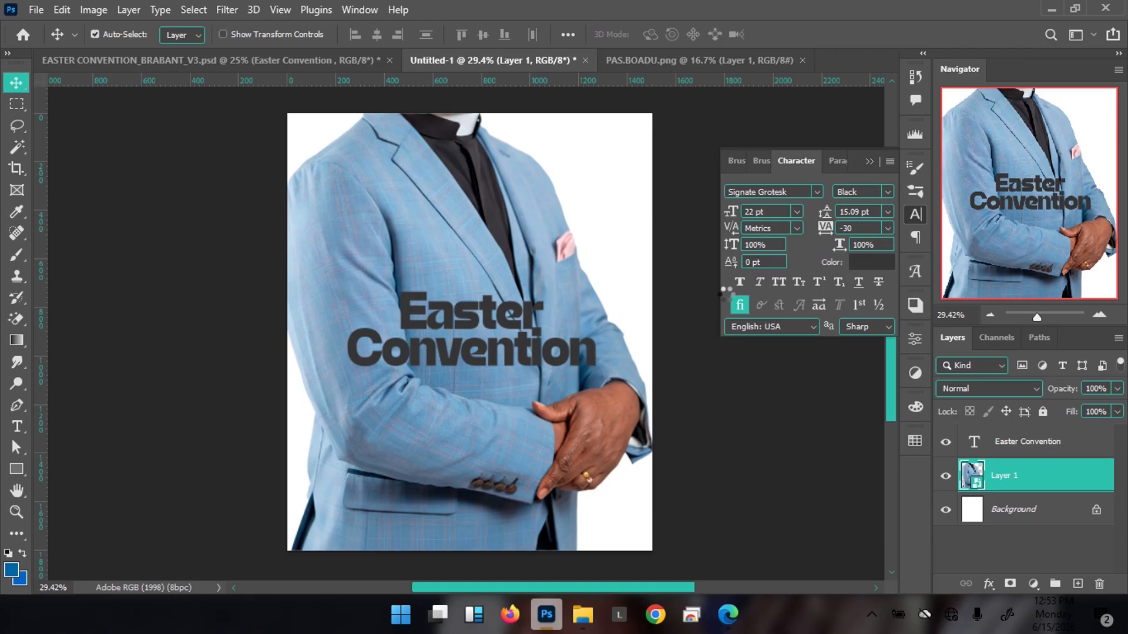
Step: Scale the light blue suit portrait to about 45%, positioned behind the title, and close its source image
key(ctrl+t)
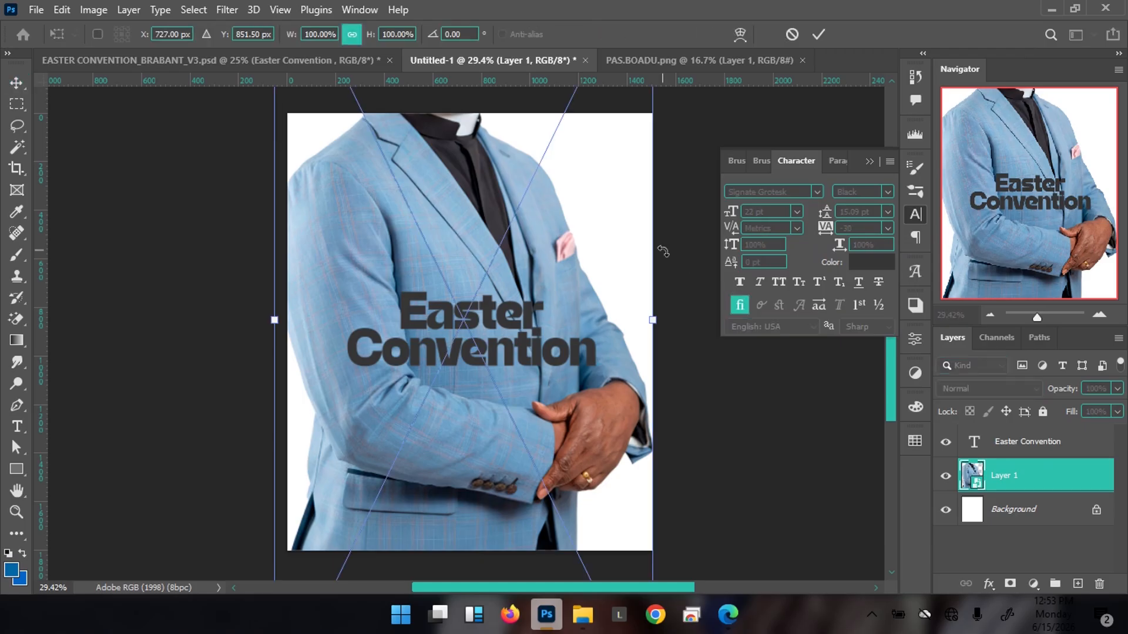
scroll(389, 200, up, 5)
scroll(389, 200, up, 1)
drag(273, 106, 380, 316)
drag(464, 379, 421, 233)
drag(442, 281, 464, 308)
key(Return)
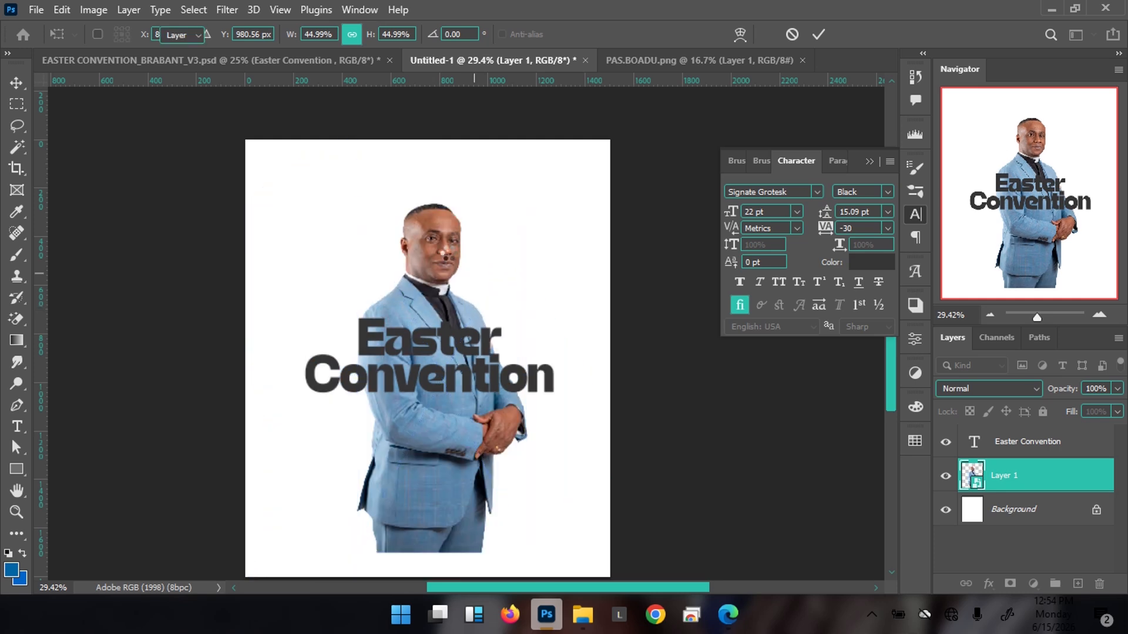
click(689, 61)
key(ctrl+w)
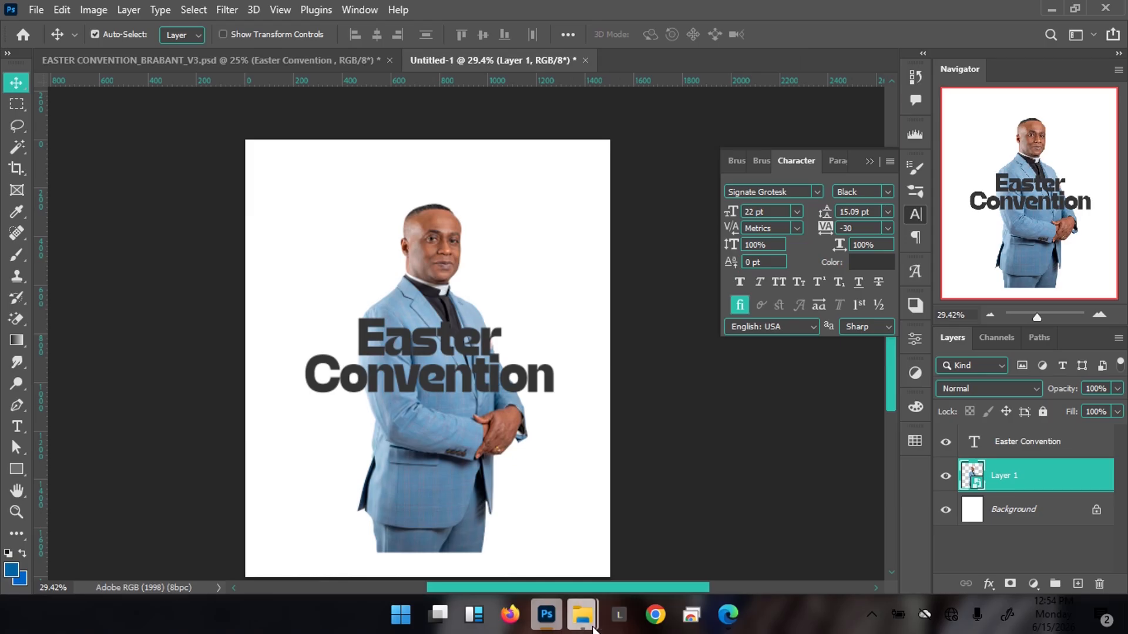
Step: Bring the OVER cutout from the EASTER folder into the flyer and layer it behind the light blue suit portrait
mouse_move(583, 615)
click(464, 517)
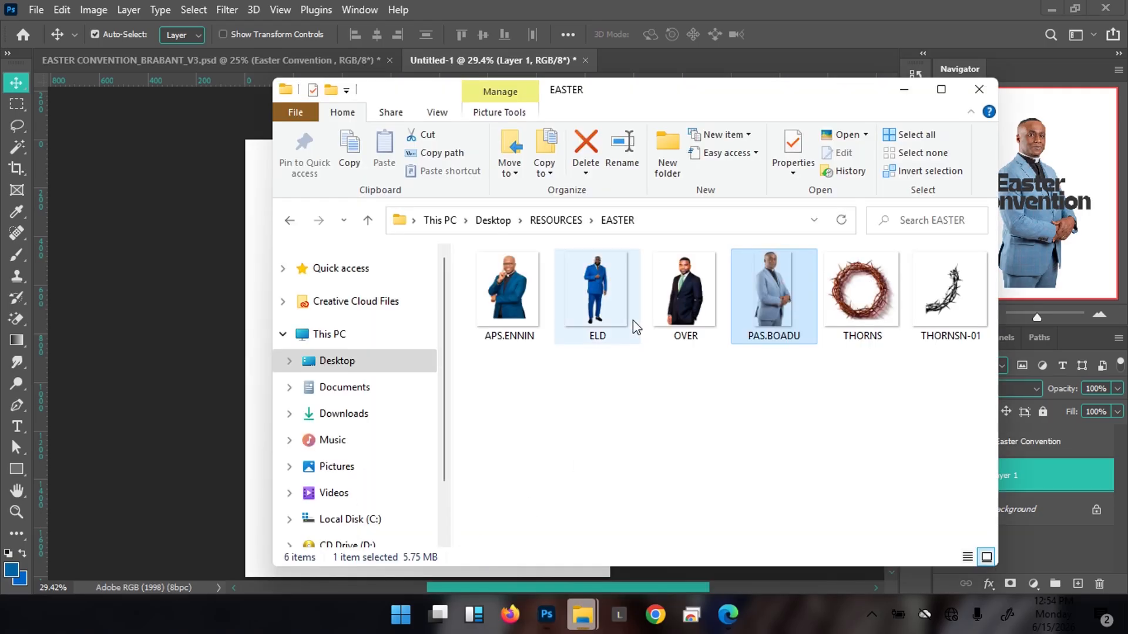
double_click(685, 296)
drag(690, 293, 665, 6)
drag(521, 403, 387, 375)
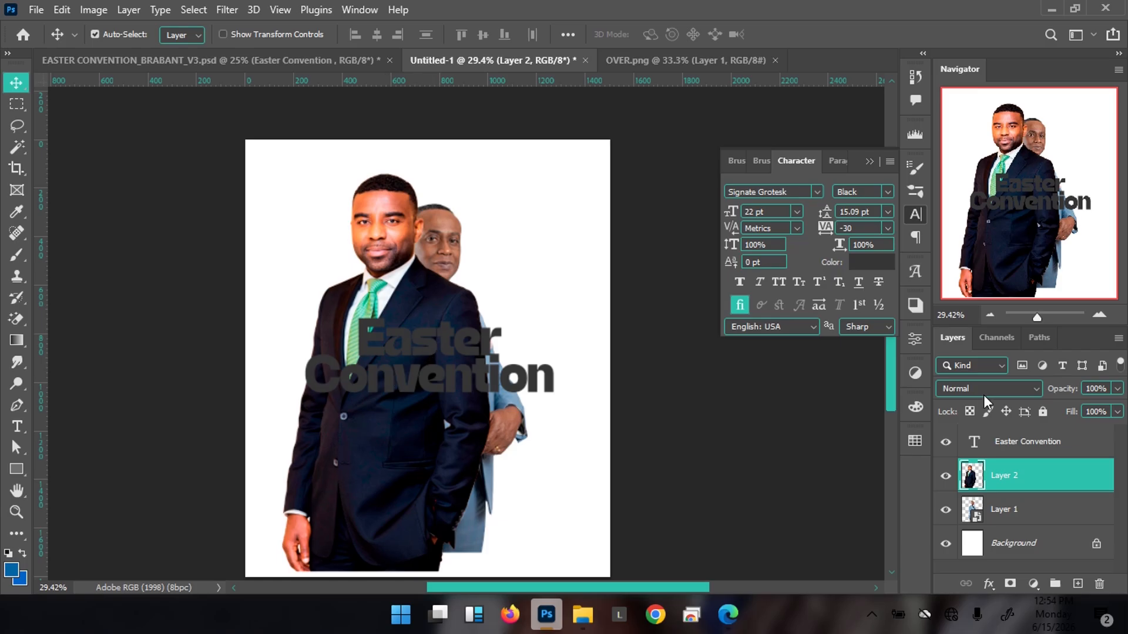
drag(1041, 485, 1053, 527)
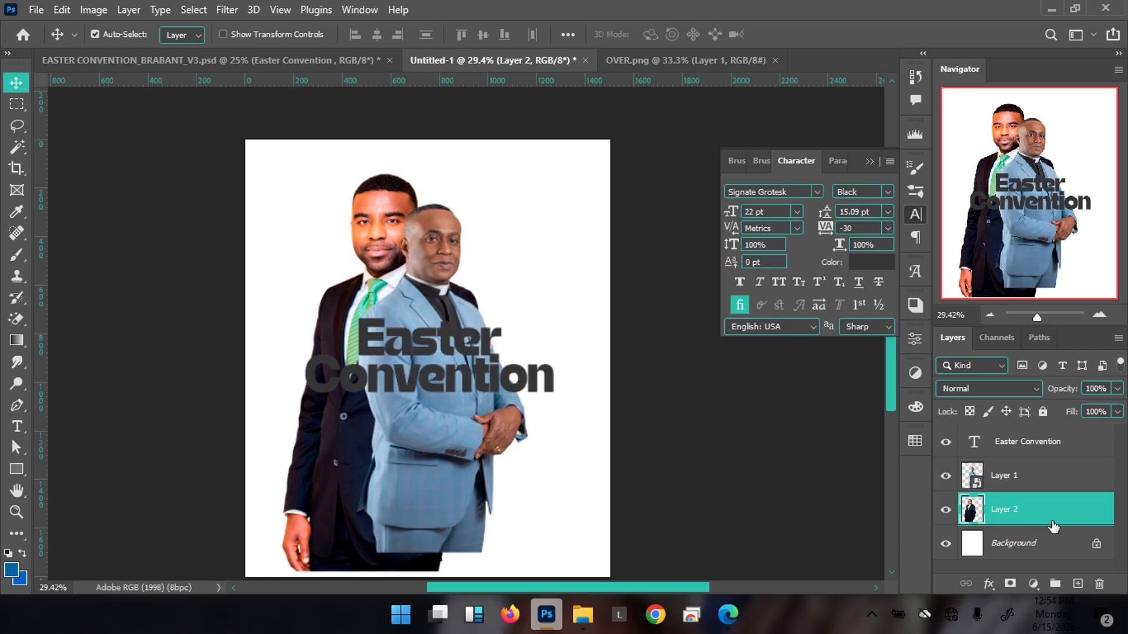
Step: Convert the dark suit portrait to a smart object and scale it to about 77%, standing left of the light blue suit portrait
right_click(1049, 511)
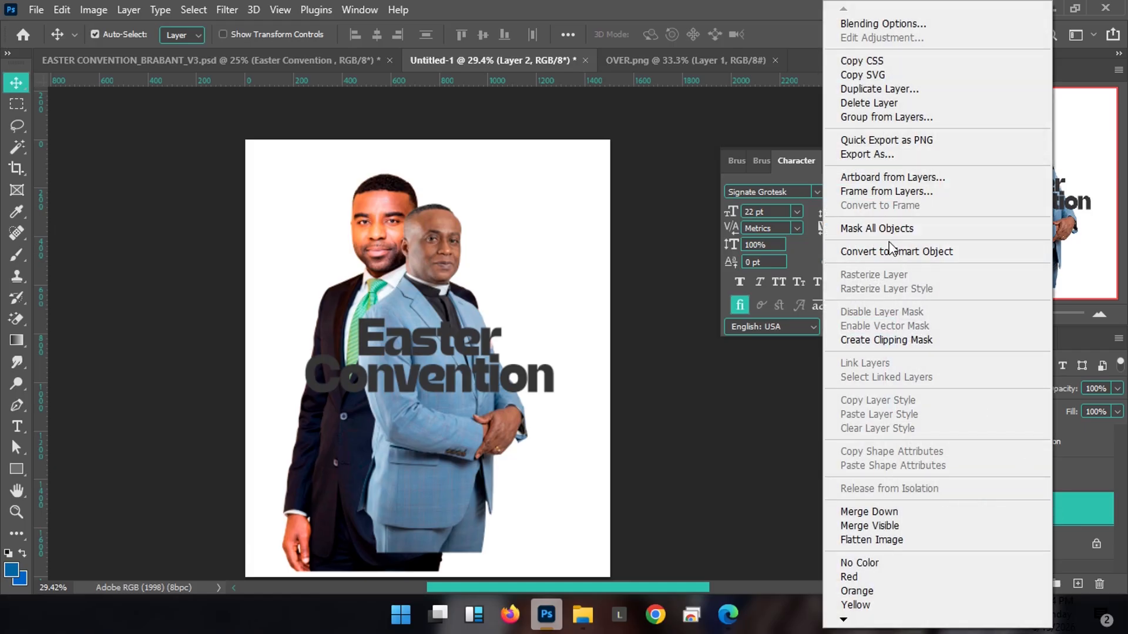
click(891, 251)
key(ctrl+t)
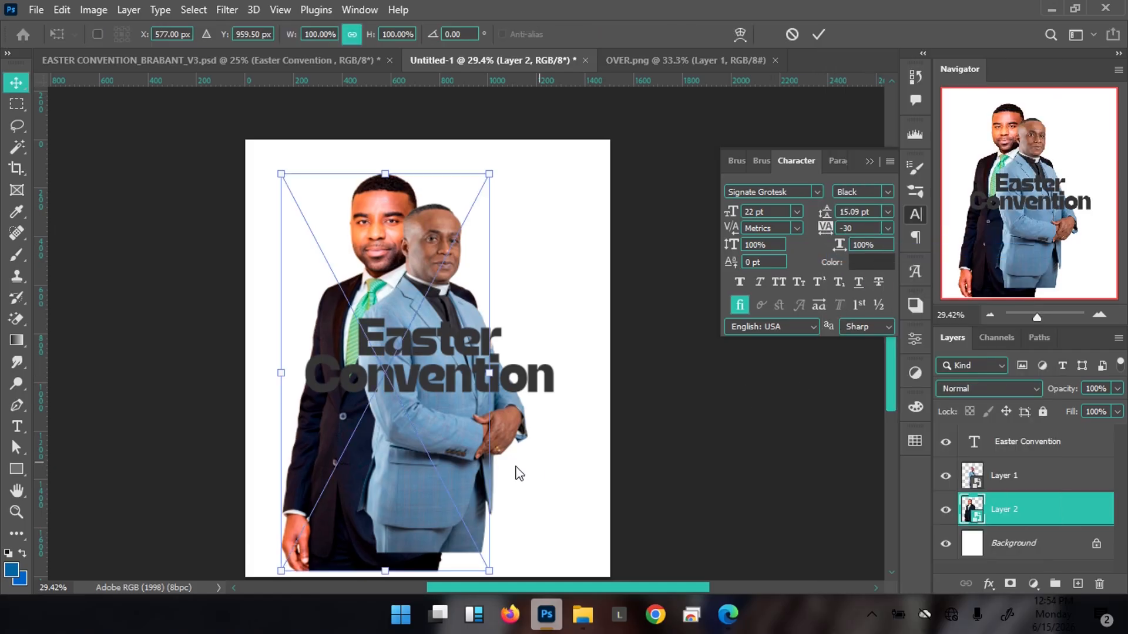
scroll(518, 473, down, 2)
drag(488, 504, 440, 413)
drag(361, 246, 356, 289)
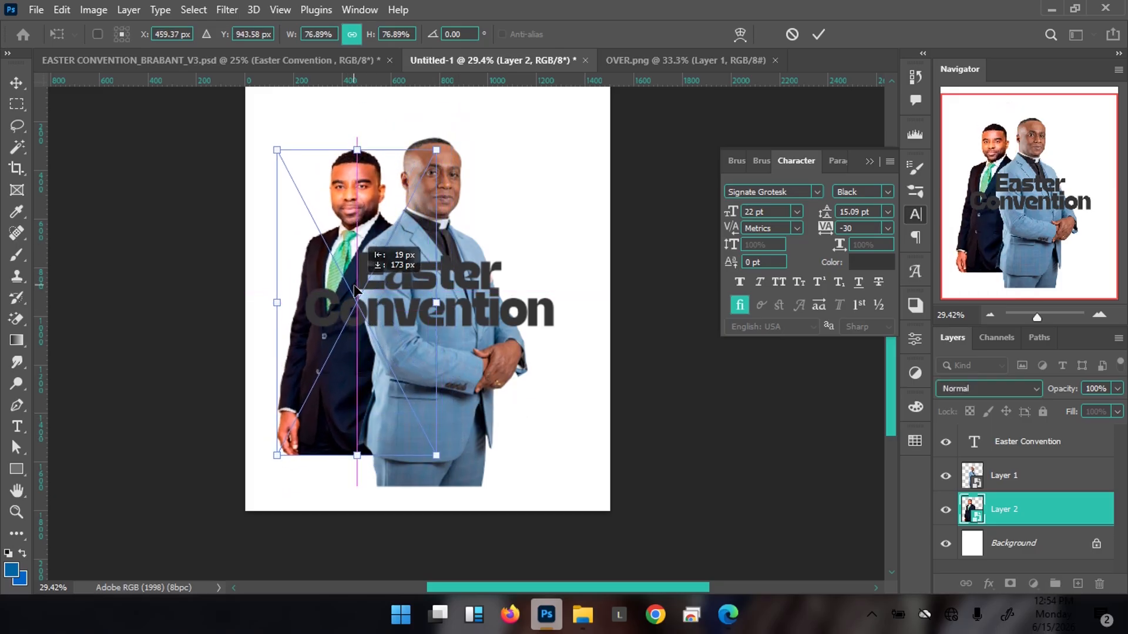
key(Return)
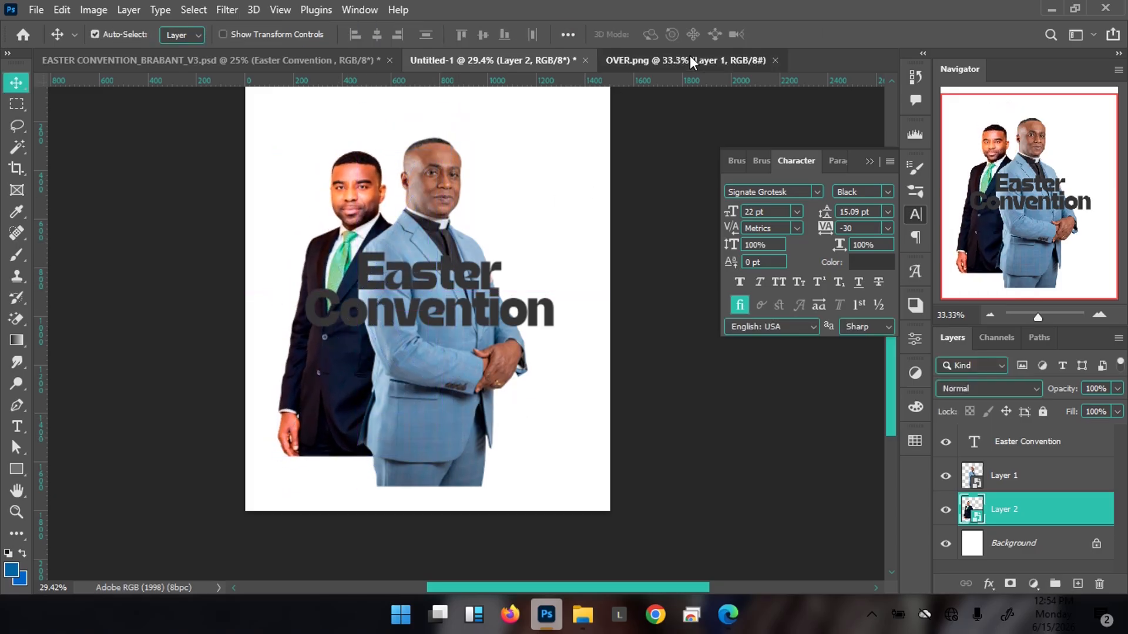
Step: Close the OVER source image and bring the teal suit cutout from the EASTER folder into the flyer, layered behind the light blue suit portrait
click(690, 57)
key(ctrl+w)
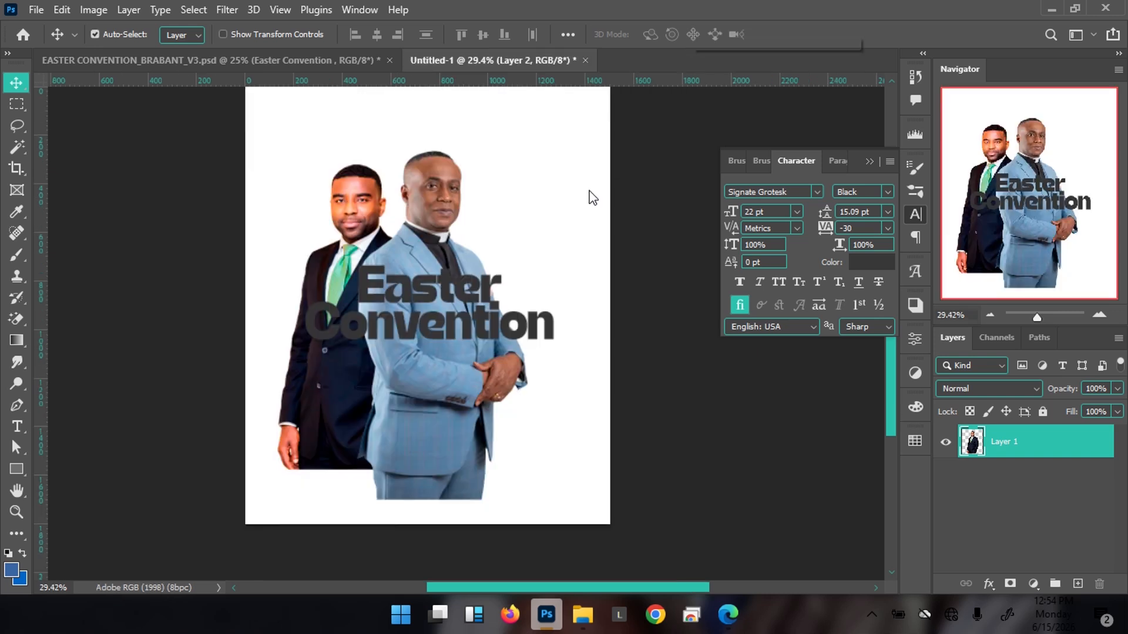
mouse_move(602, 623)
click(478, 544)
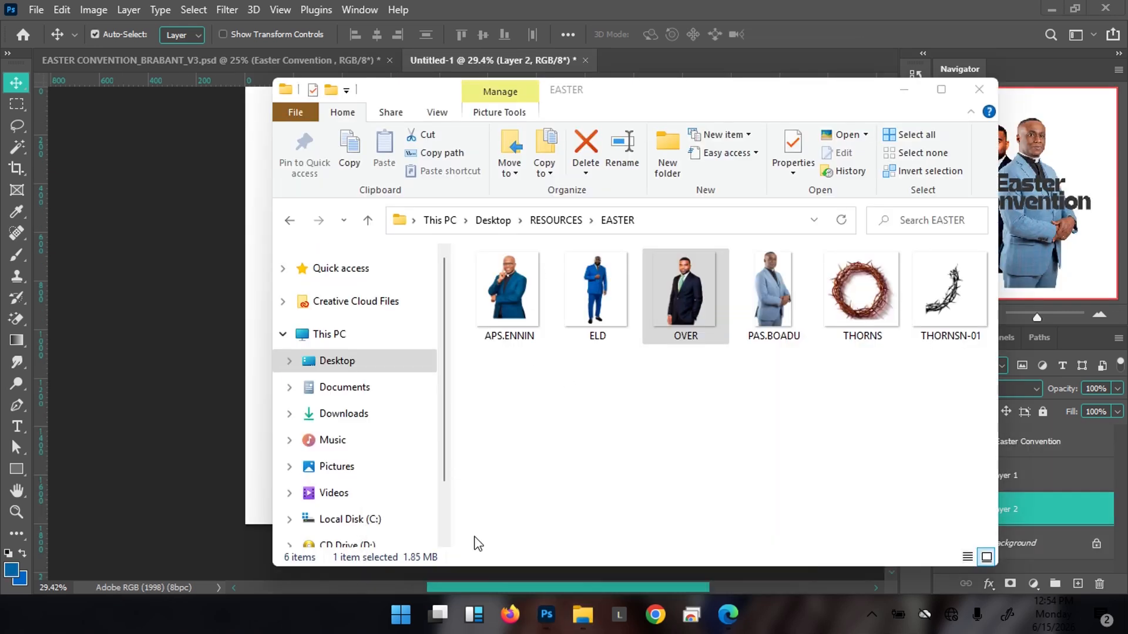
click(681, 306)
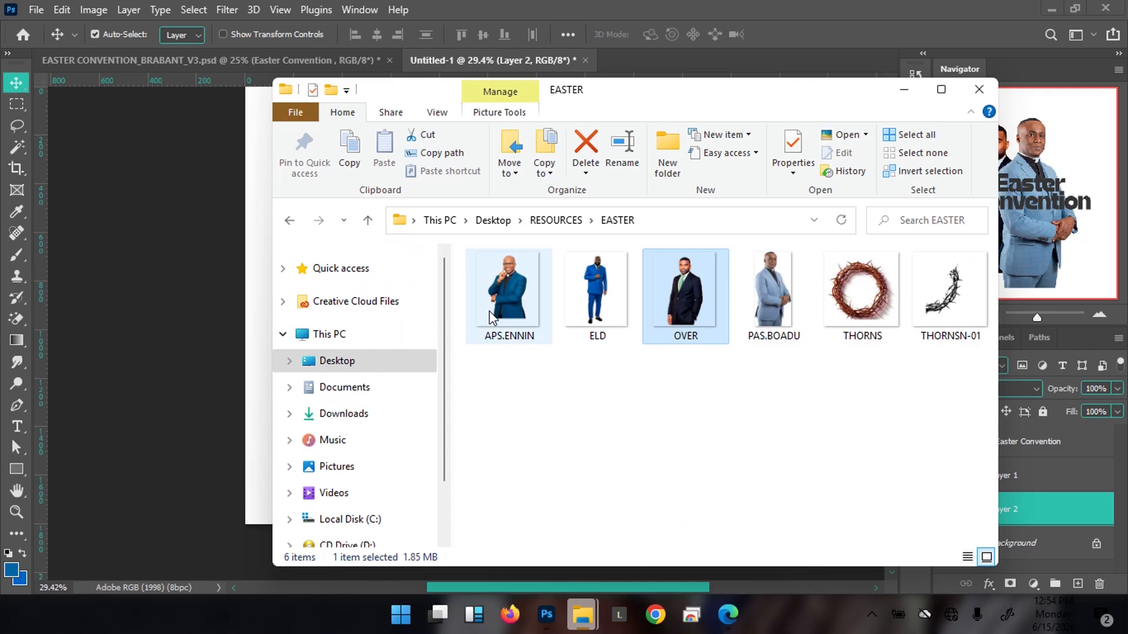
click(520, 345)
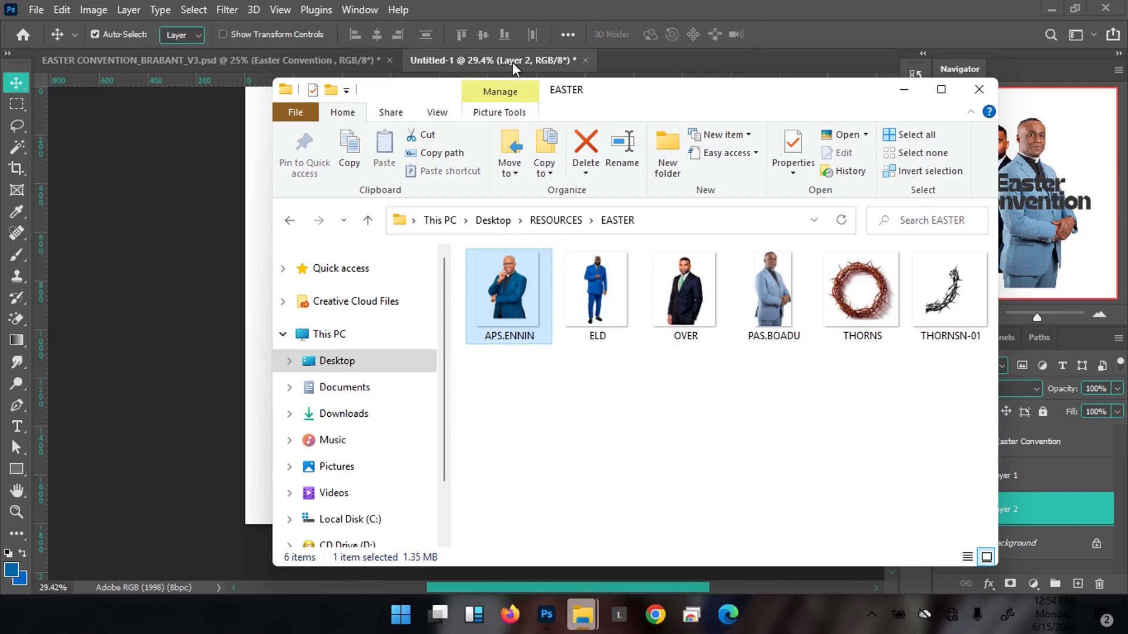
click(411, 9)
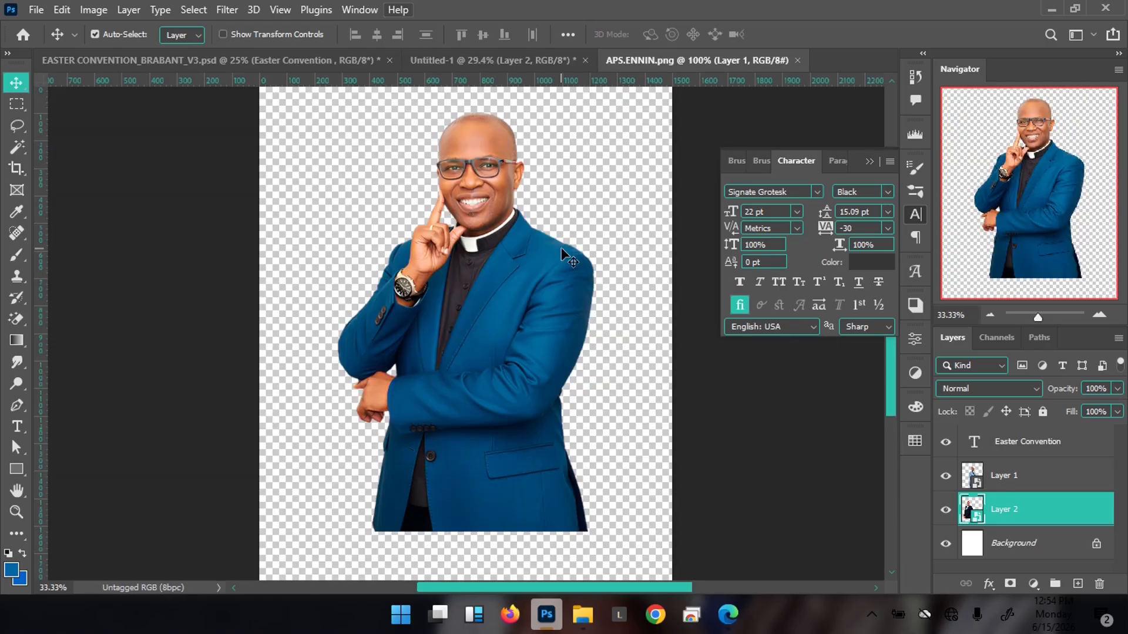
drag(512, 271, 425, 344)
drag(397, 267, 387, 288)
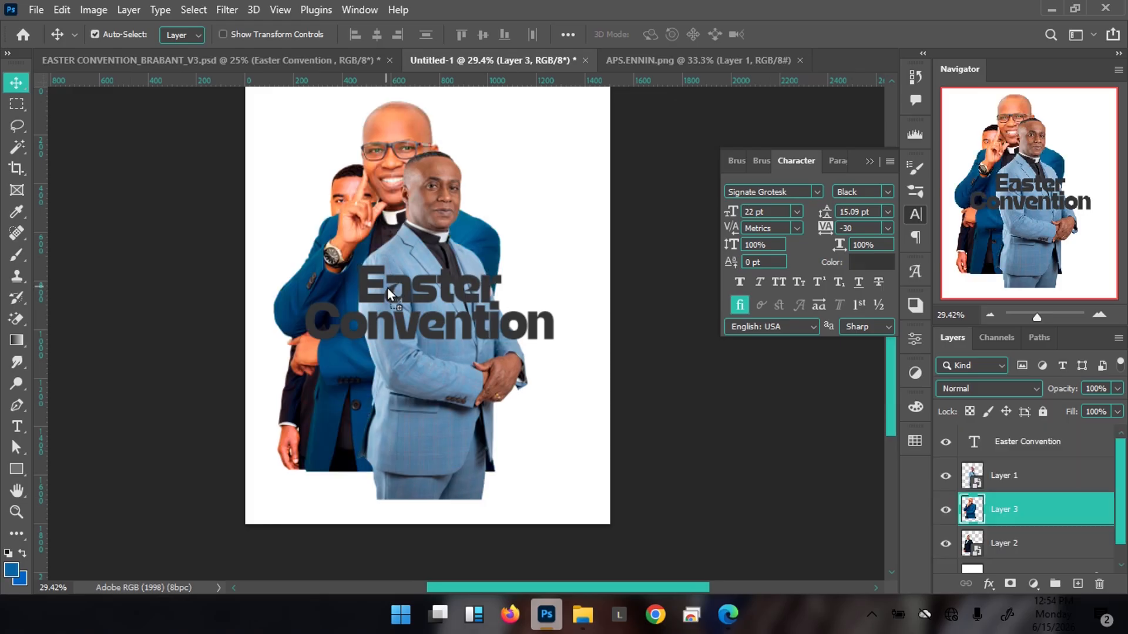
Step: Convert the teal suit portrait to a smart object and scale it to about 74%, standing directly left of the light blue suit portrait
right_click(1060, 517)
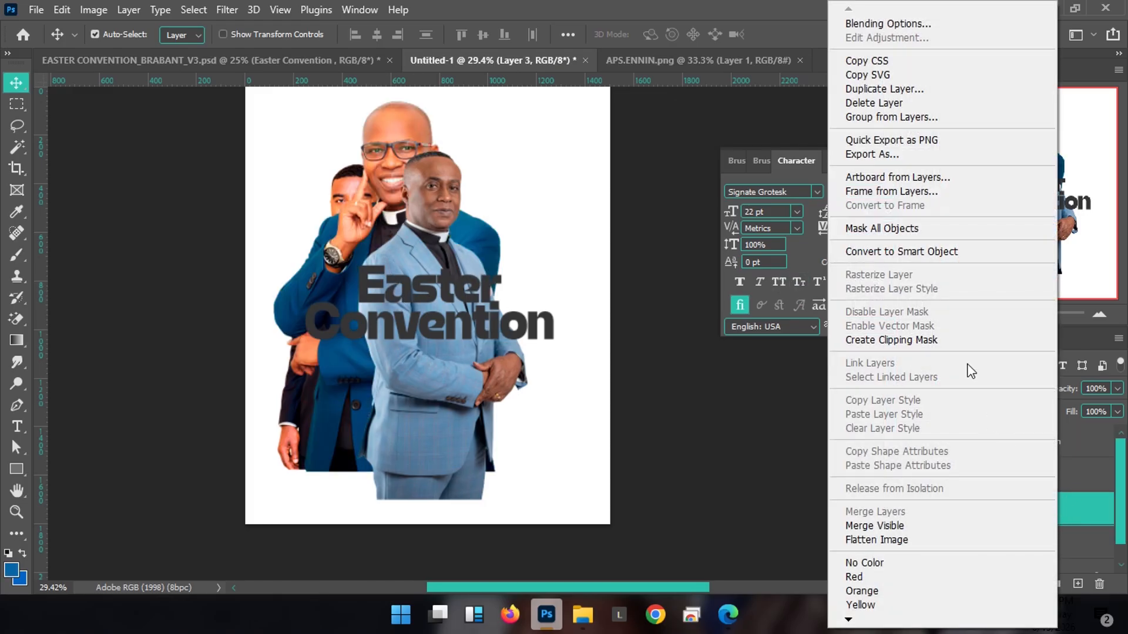
click(912, 251)
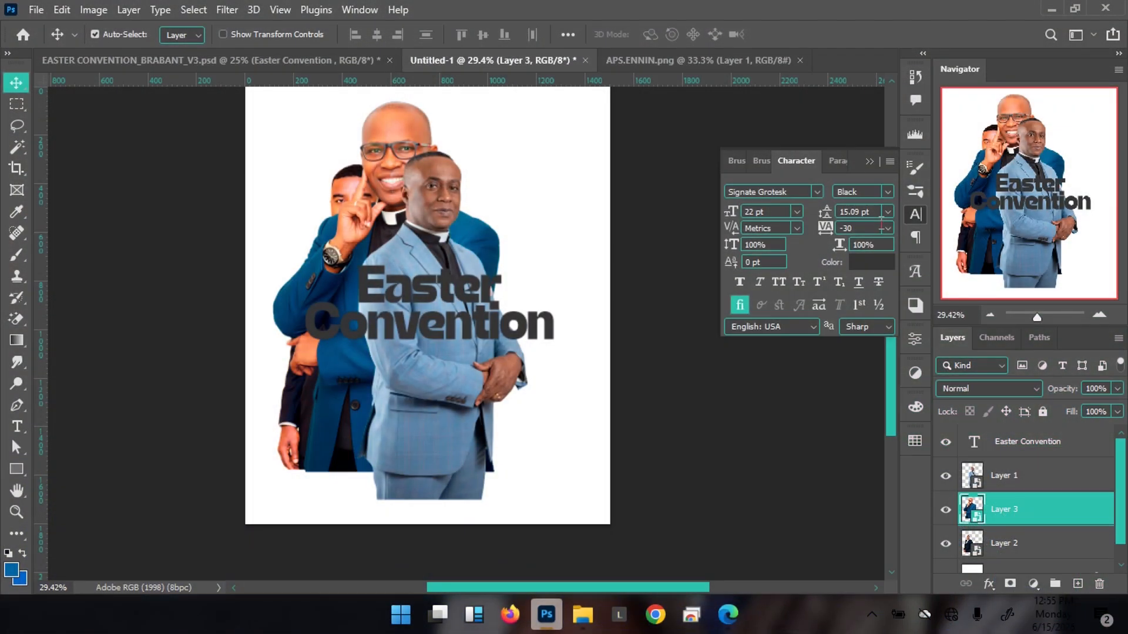
key(ctrl+t)
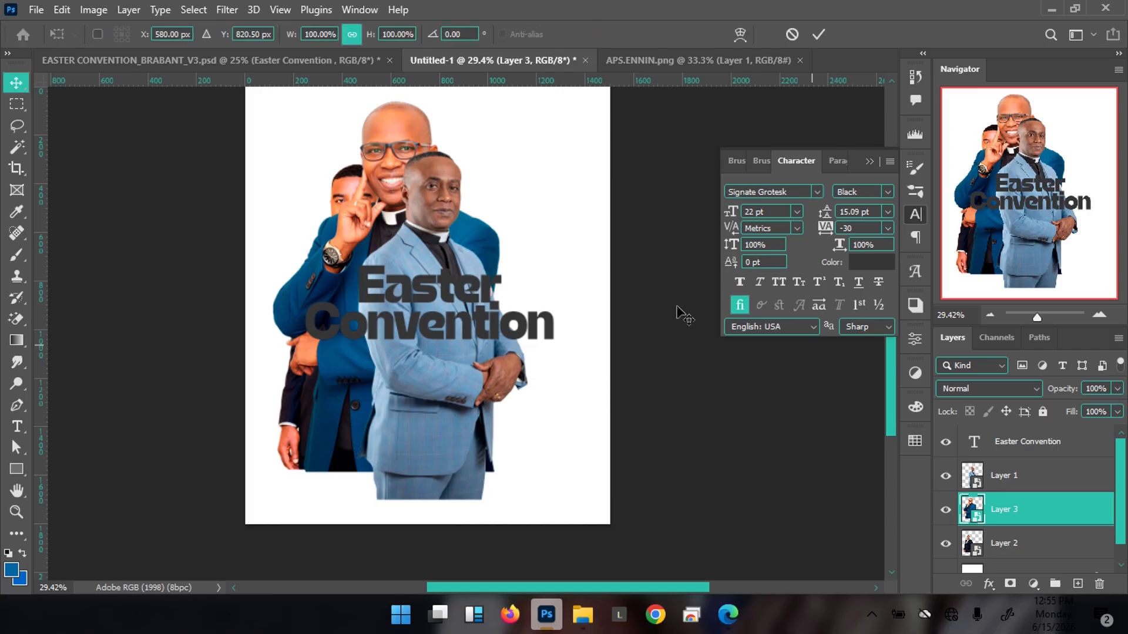
drag(496, 110, 433, 166)
drag(373, 233, 368, 215)
key(Return)
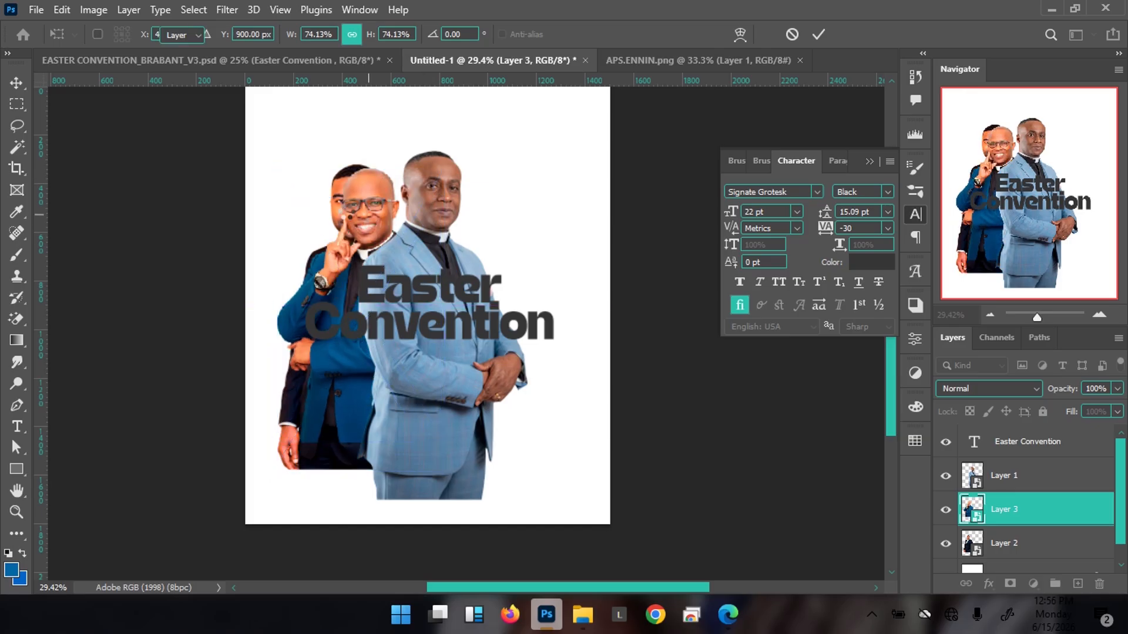
Step: Move the dark suit portrait out to the left of the teal suit portrait and scale it to about 71%
click(336, 194)
drag(336, 194, 309, 257)
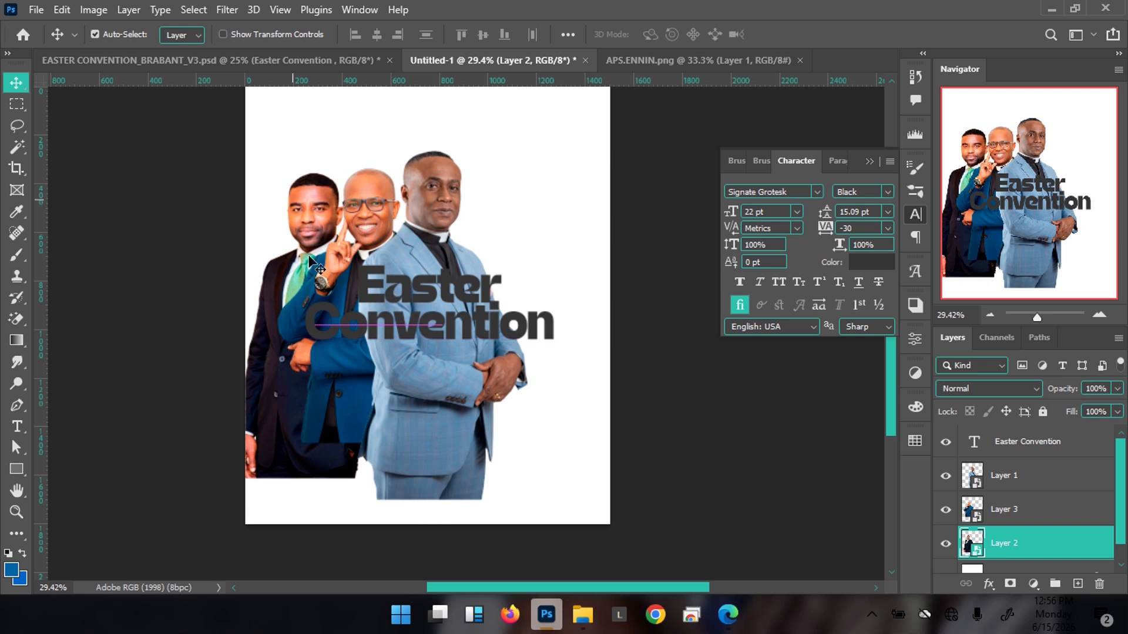
drag(254, 399, 253, 400)
key(ctrl+t)
drag(245, 458, 258, 438)
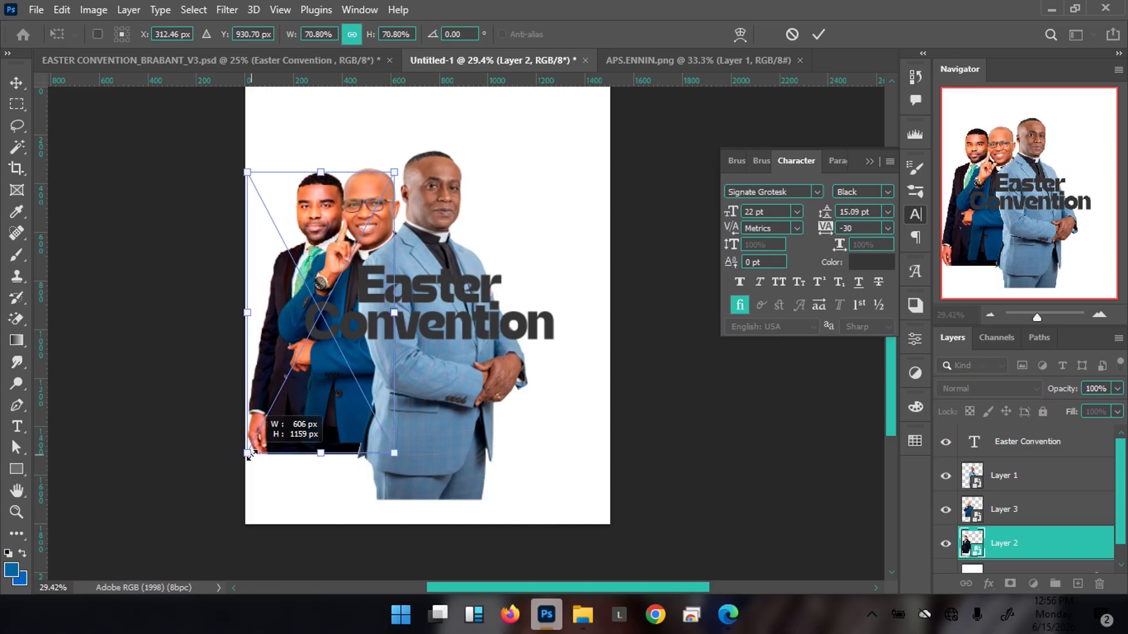
key(Return)
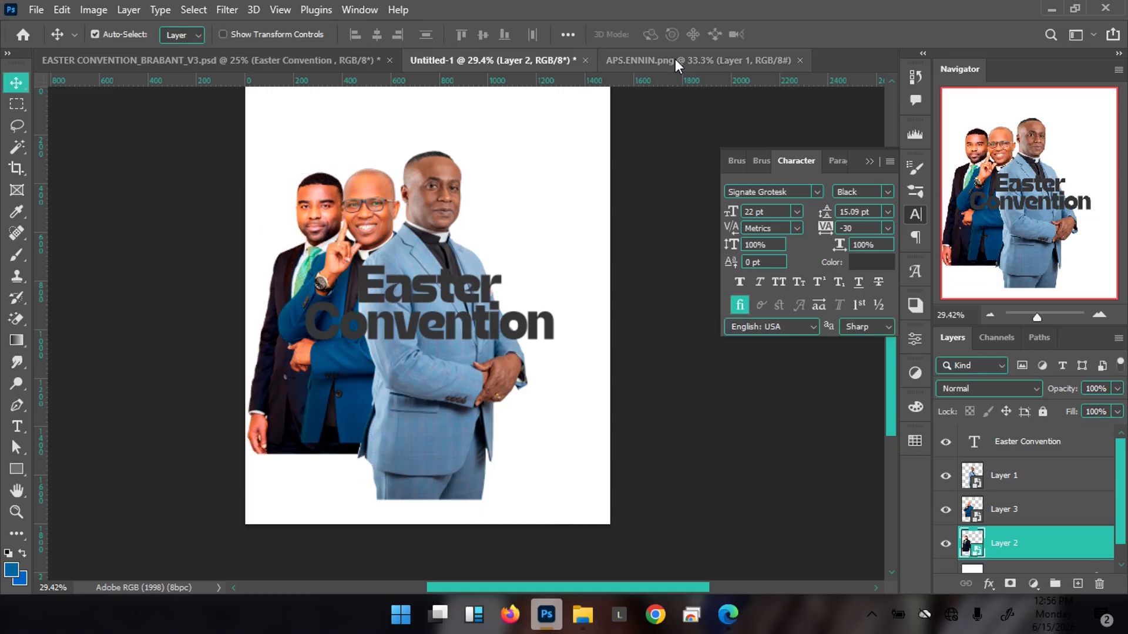
Step: Close the teal suit source image and bring the ELD cutout from the EASTER folder into the flyer, right of and behind the light blue suit portrait
click(675, 59)
key(ctrl+w)
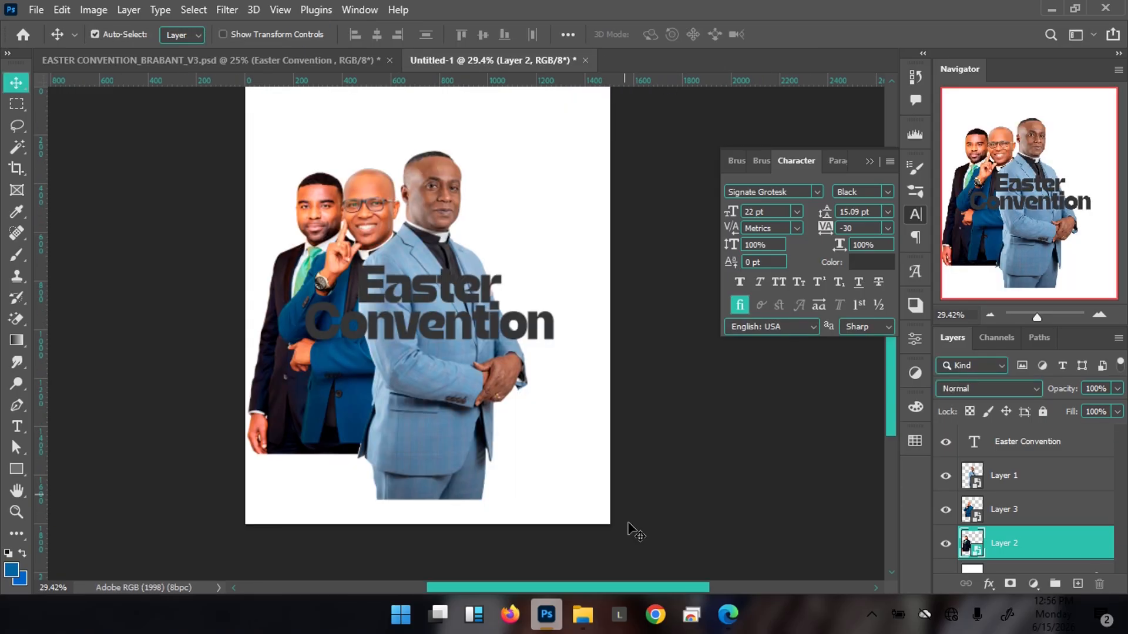
mouse_move(581, 614)
click(437, 534)
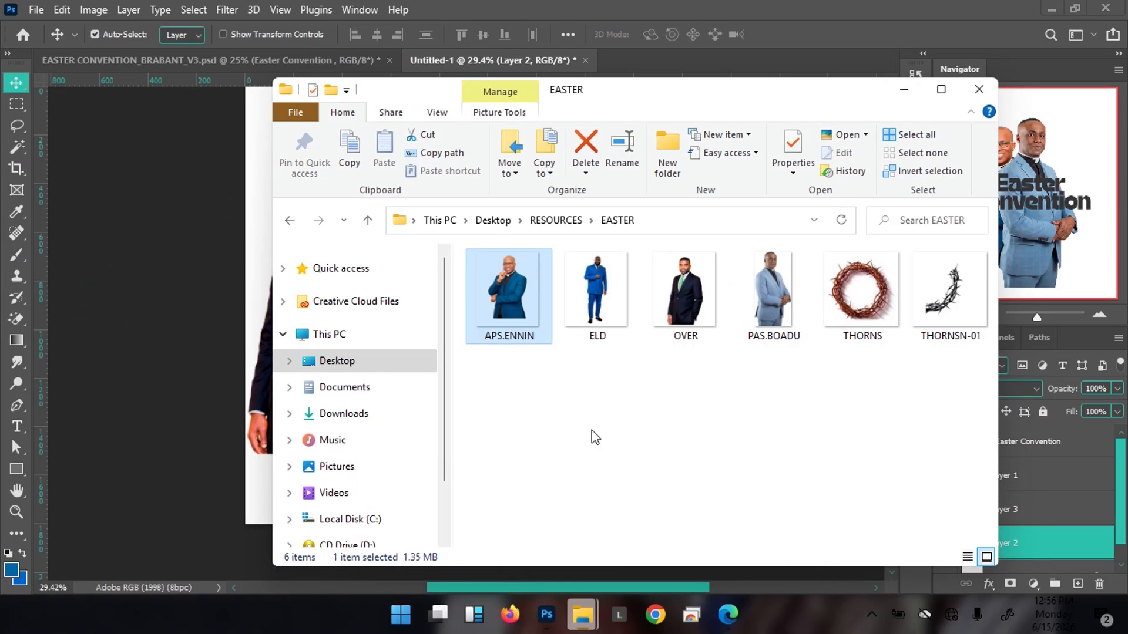
click(597, 302)
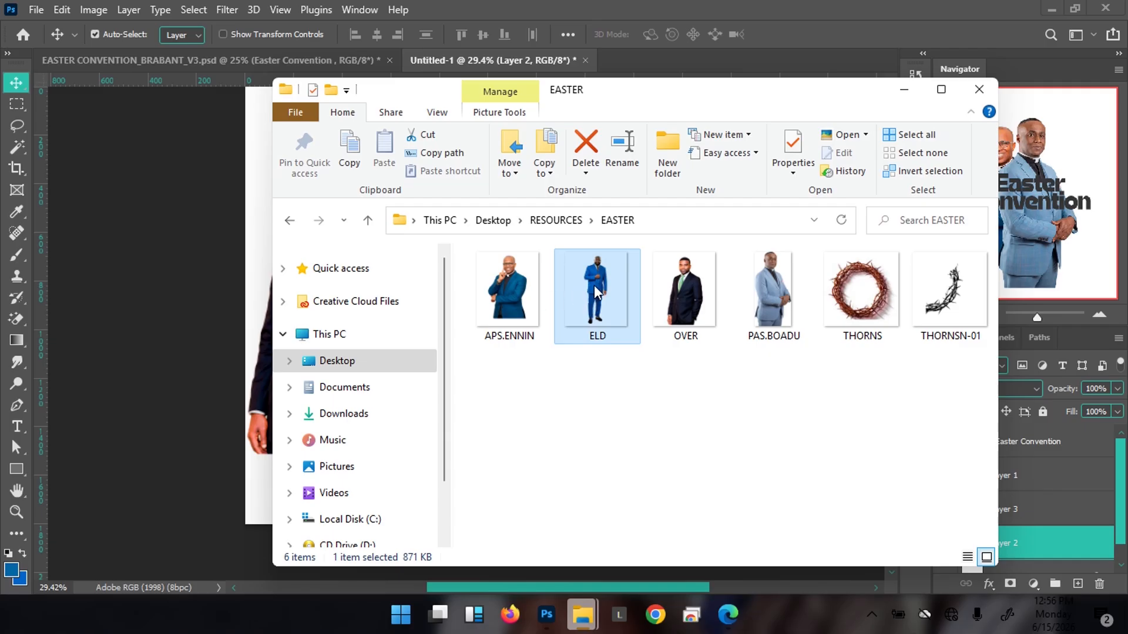
drag(605, 299, 694, 9)
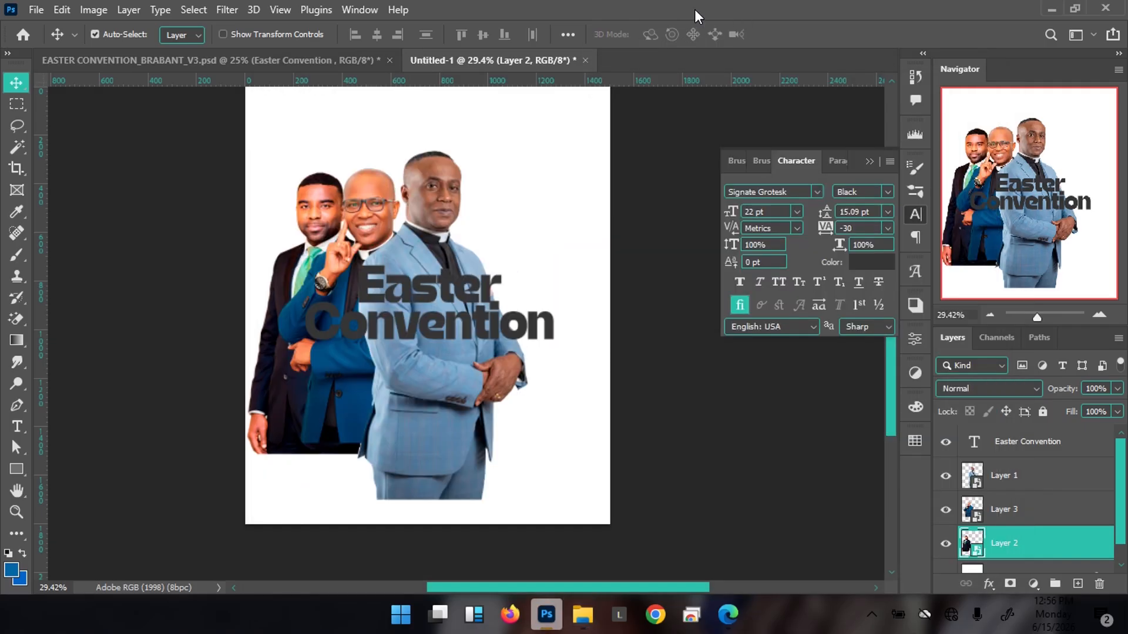
drag(501, 221, 474, 52)
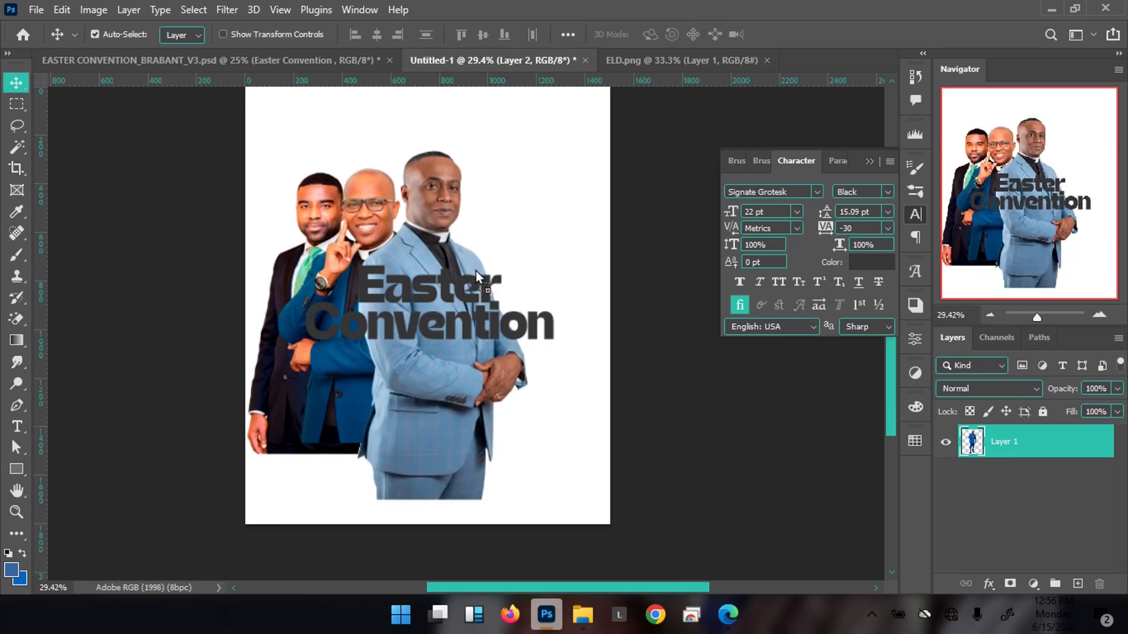
drag(476, 271, 476, 270)
drag(518, 194, 545, 265)
Step: Respace the group by shifting the light blue, teal and dark suit portraits rightward, closer to the bright blue suit portrait
click(432, 193)
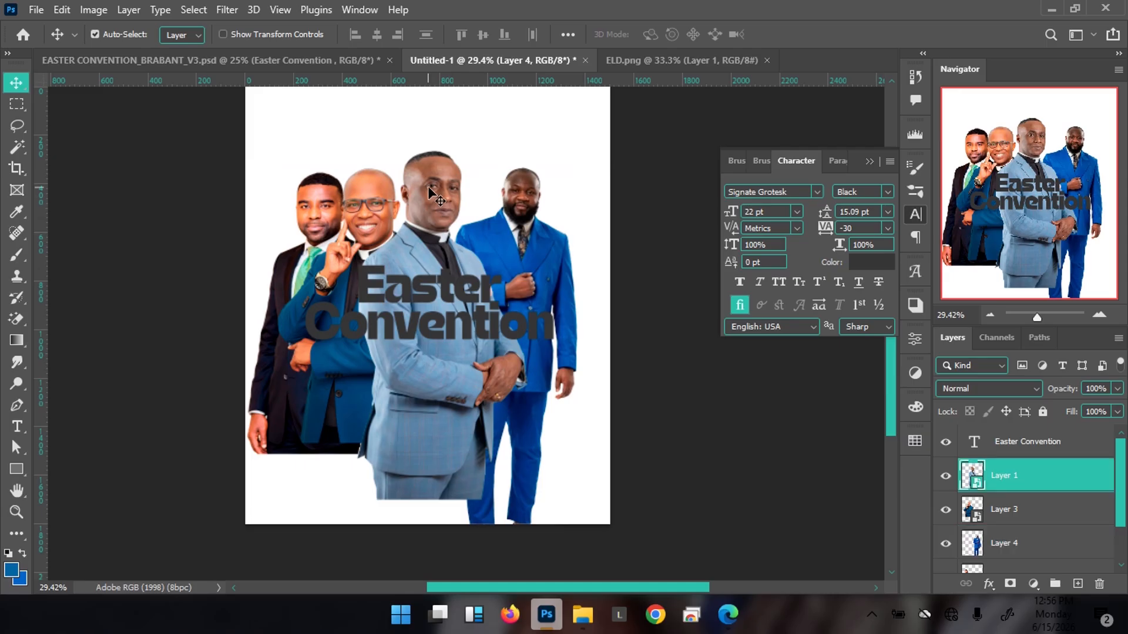
drag(517, 214, 521, 217)
click(440, 208)
drag(438, 204, 462, 204)
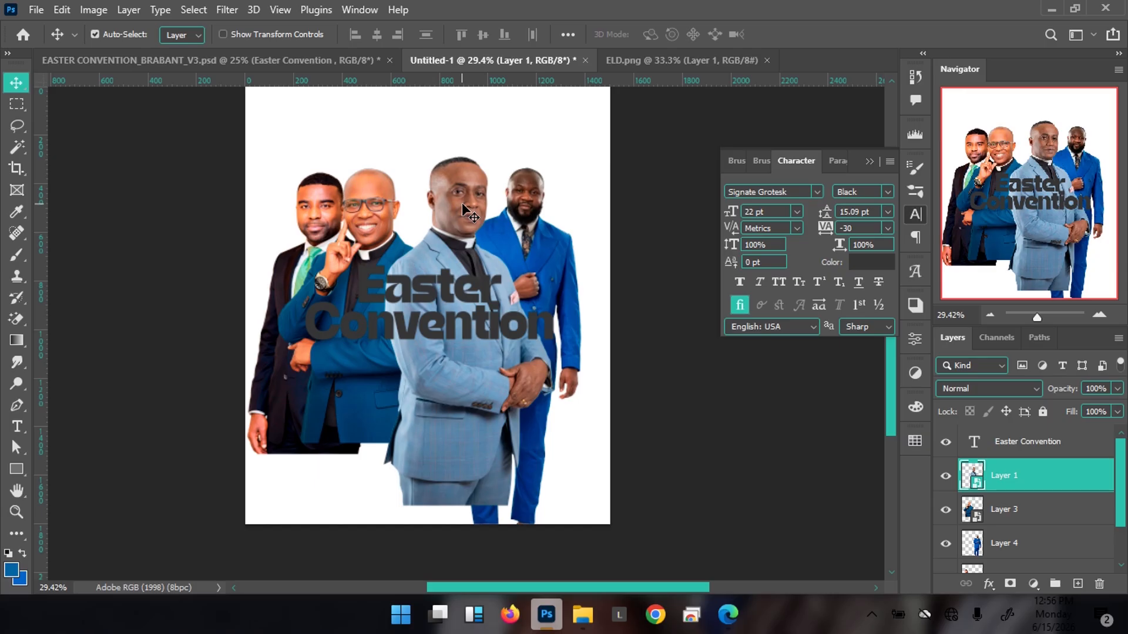
mouse_move(376, 200)
mouse_down()
mouse_move(371, 209)
mouse_move(394, 206)
mouse_up()
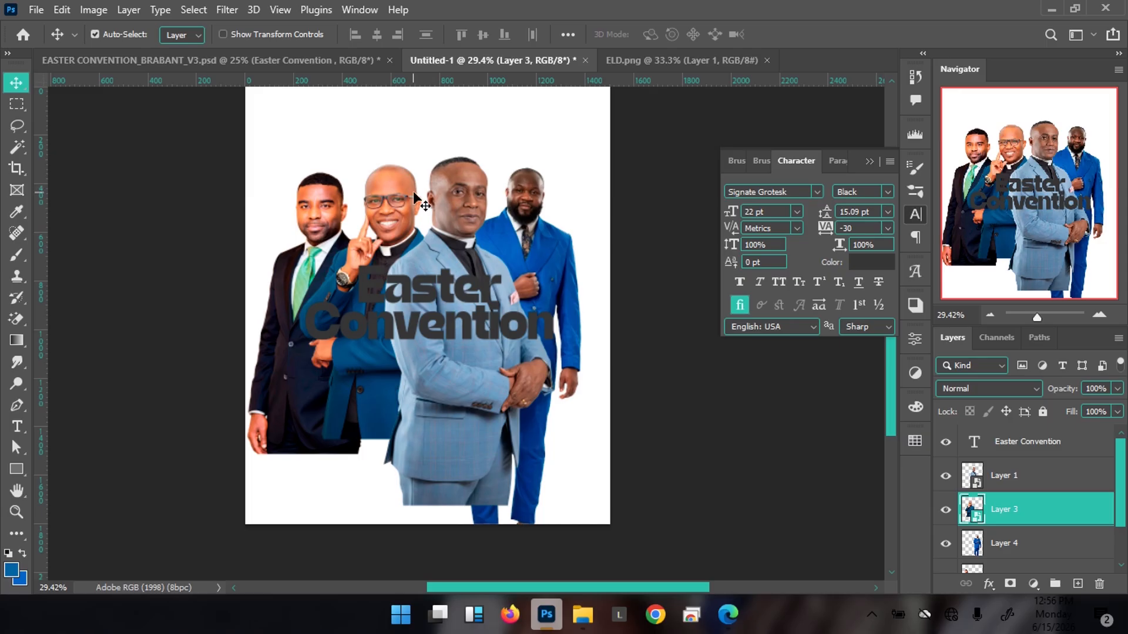
drag(329, 210, 383, 204)
drag(458, 209, 375, 209)
click(395, 196)
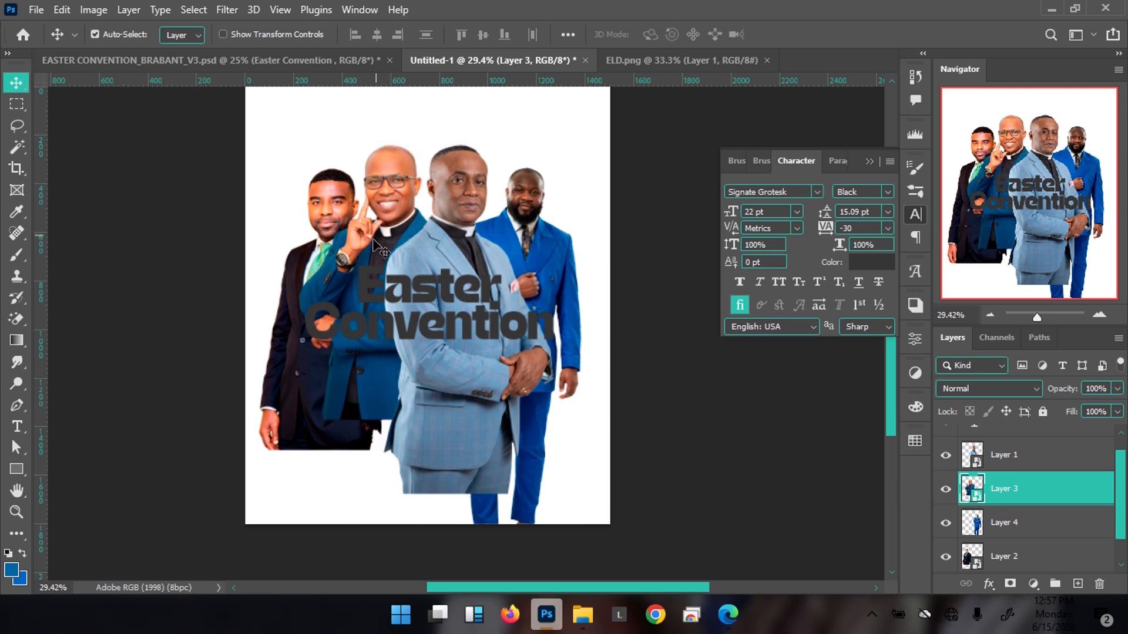
Step: Raise the title, the dark suit portrait and the bright blue suit portrait slightly on the page
key(ctrl+t)
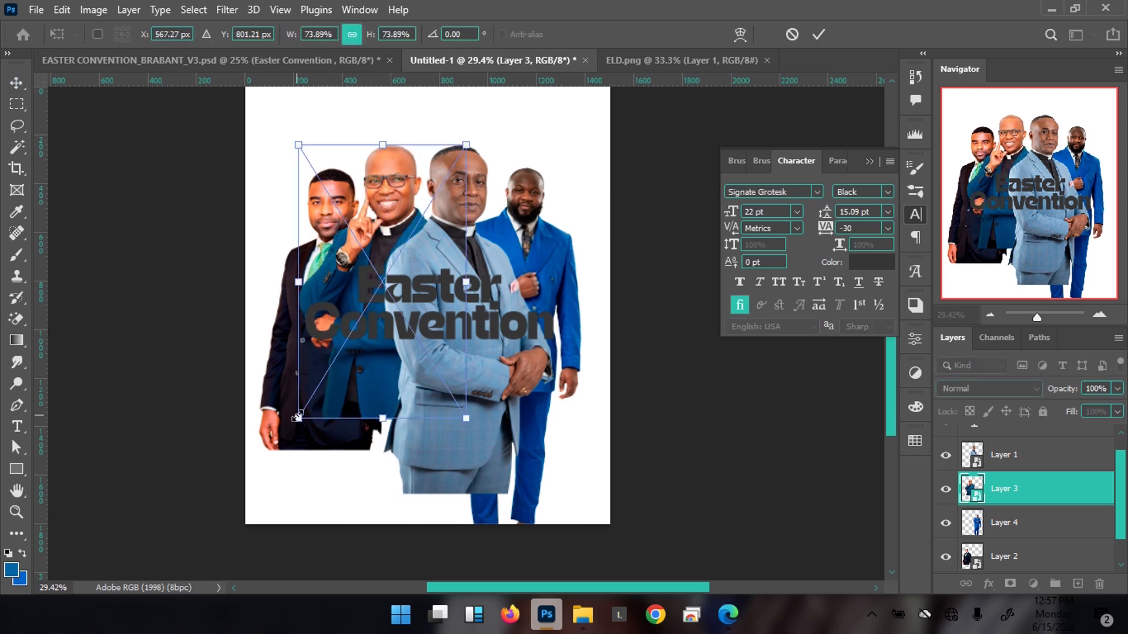
key(Return)
drag(316, 414, 302, 401)
click(555, 275)
drag(555, 271, 557, 244)
Step: Compare the group with the EASTER CONVENTION_BRABANT_V3 flyer and scale the dark suit portrait to about 67%
click(331, 61)
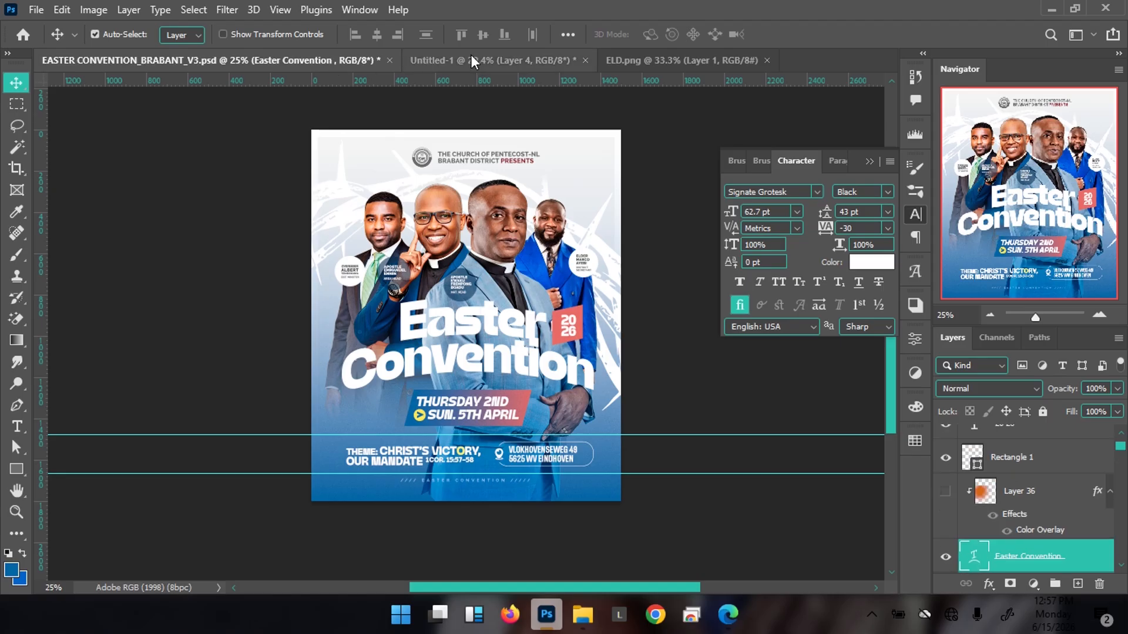
click(471, 58)
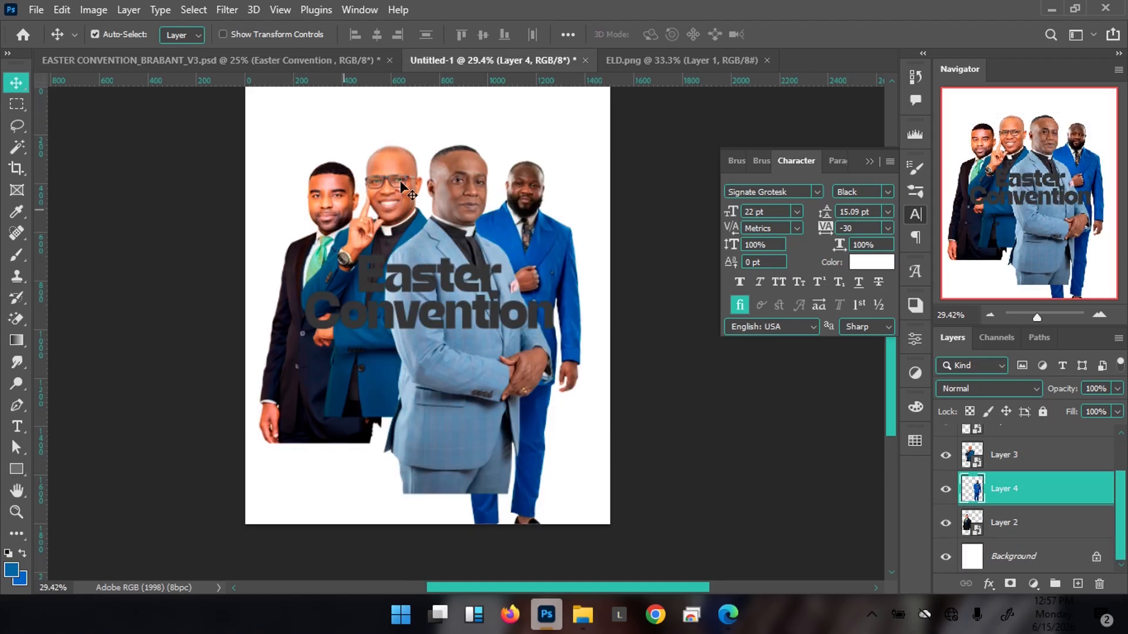
ctrl+click(344, 213)
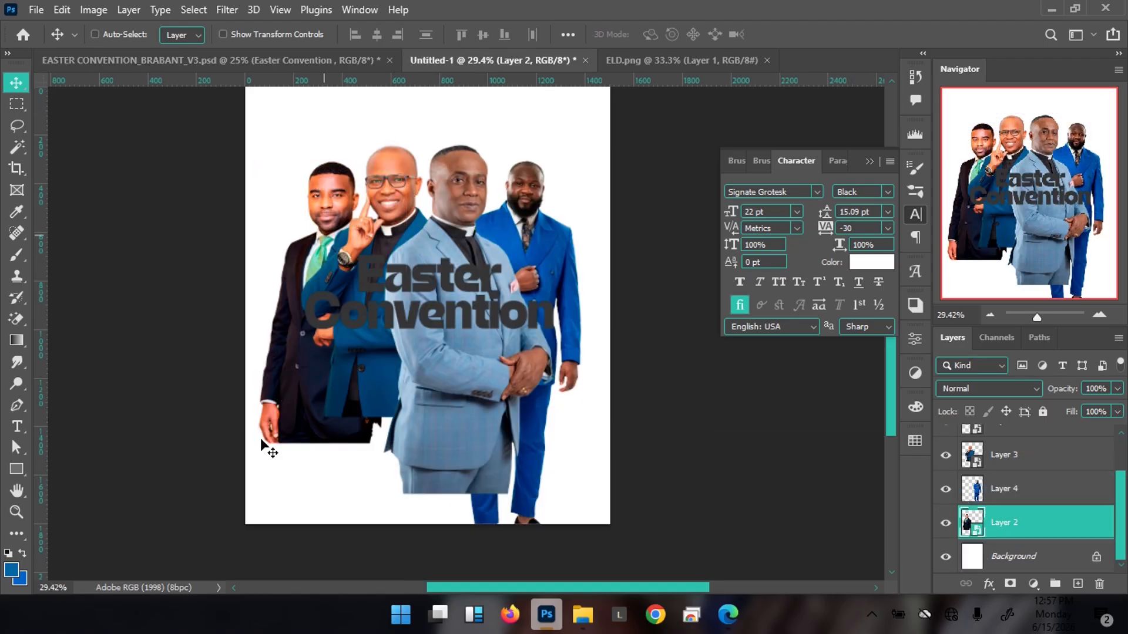
key(ctrl+t)
drag(264, 449, 268, 429)
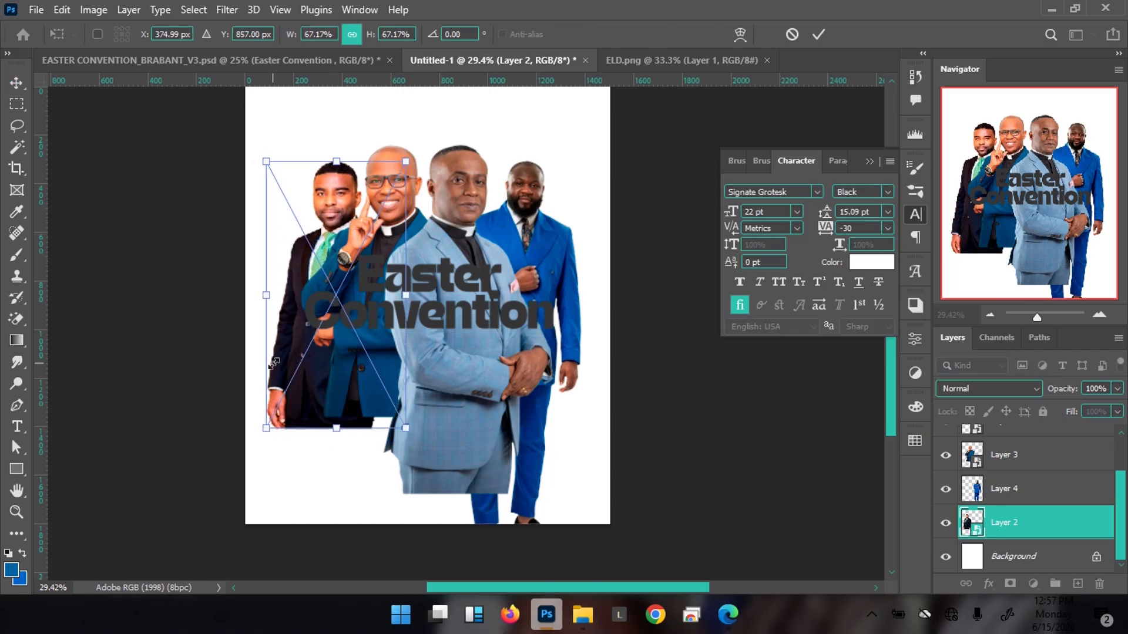
key(Return)
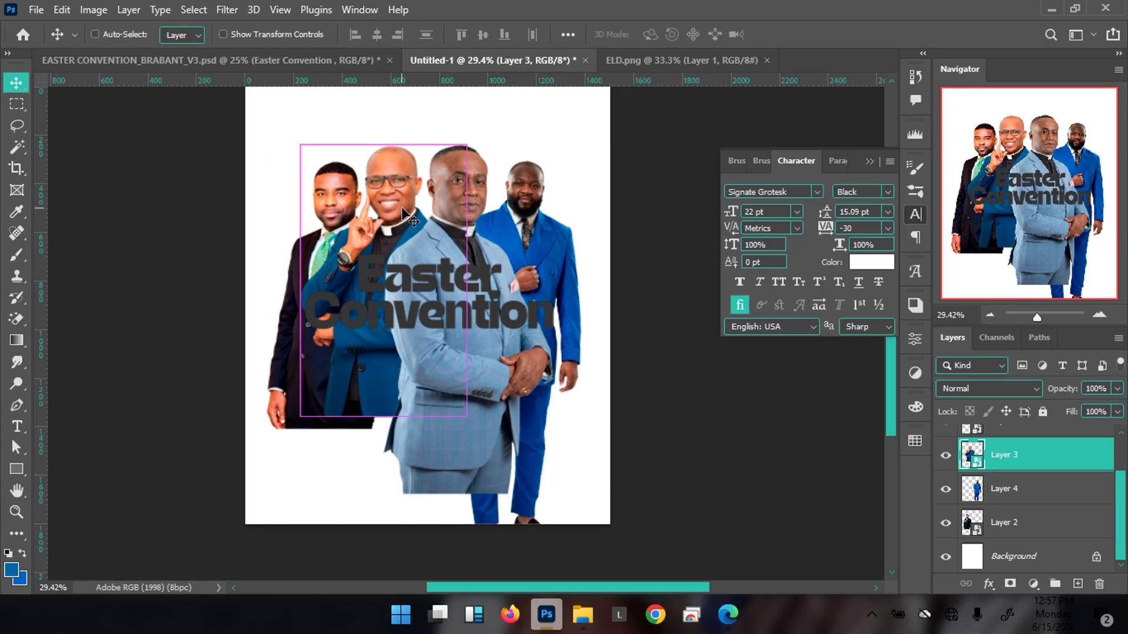
Step: Enlarge the teal suit portrait and position it so its head is level with the light blue suit portrait's head
key(ctrl+t)
drag(304, 421, 289, 451)
drag(380, 356, 387, 375)
key(Return)
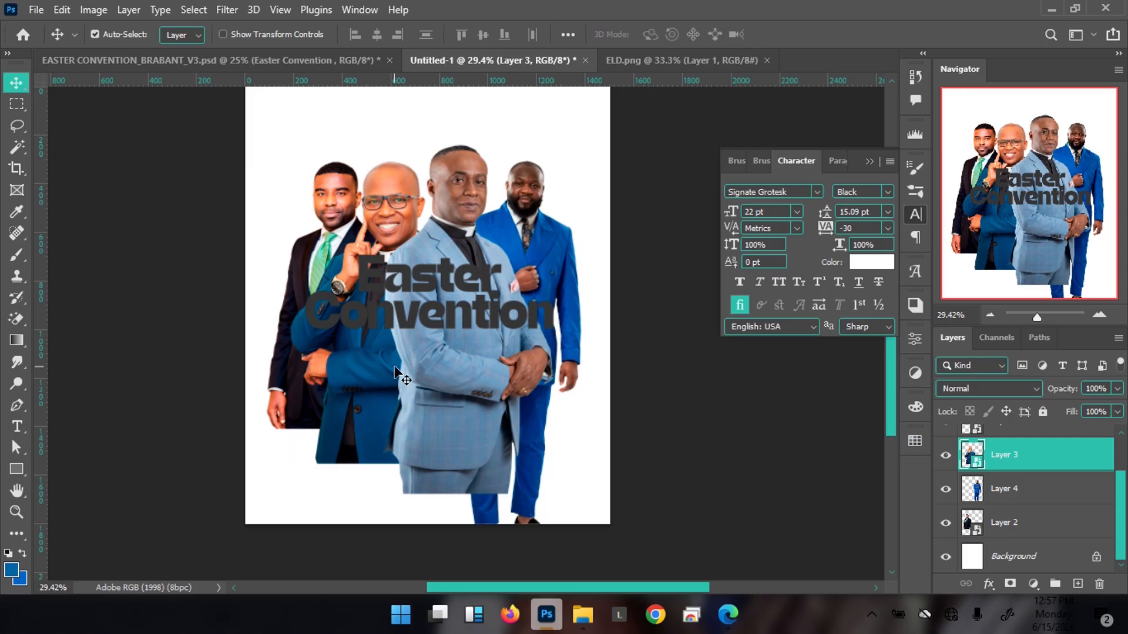
drag(412, 222, 413, 206)
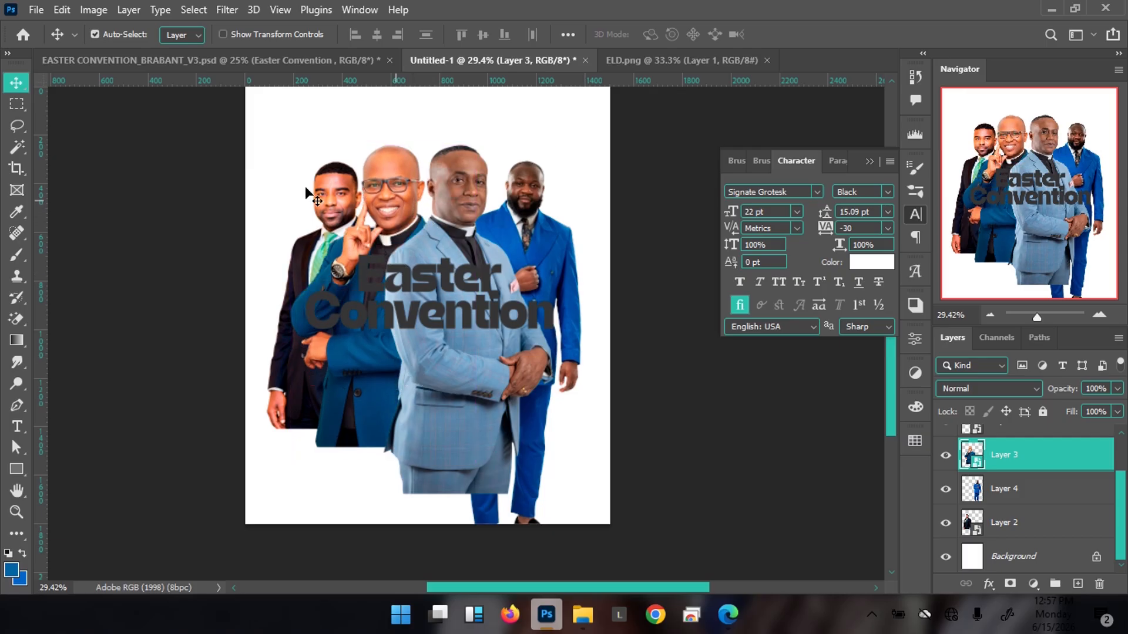
Step: Check the reference flyer's arrangement again and shift the dark suit portrait slightly left and up, away from the teal suit portrait
click(278, 64)
click(474, 60)
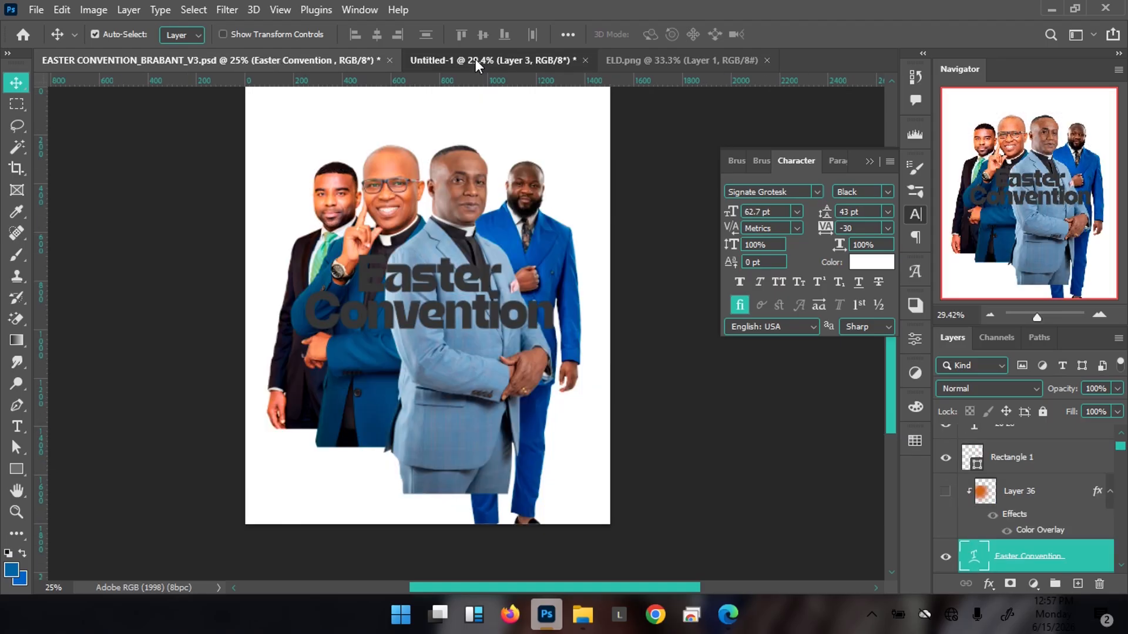
drag(394, 217, 326, 199)
click(332, 200)
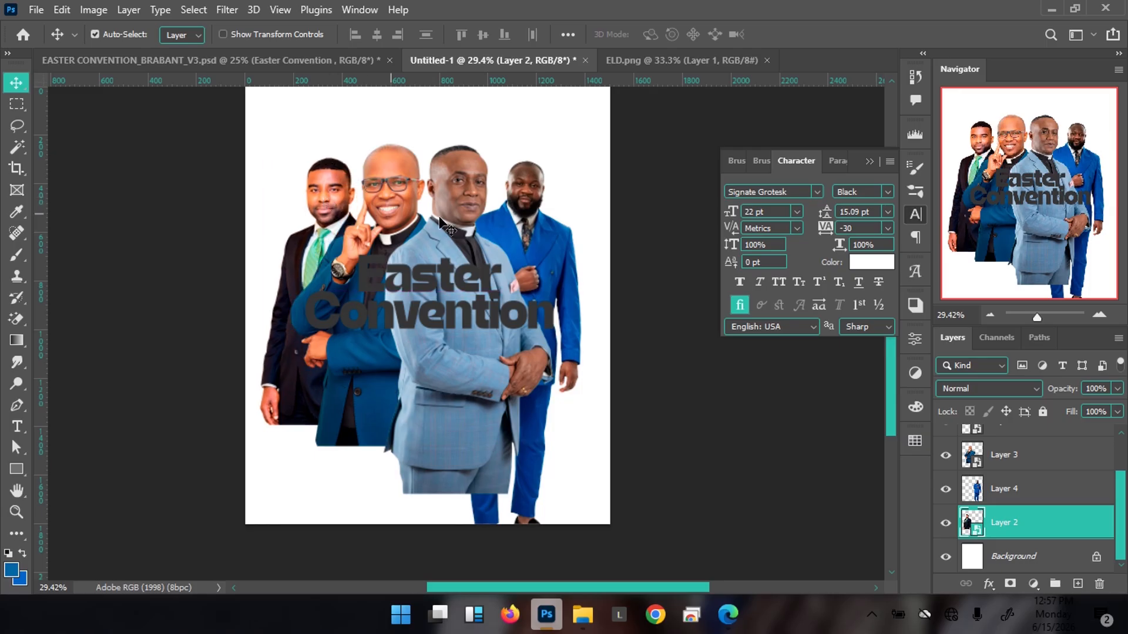
Step: Nudge the light blue suit portrait 20 px right and 10 px up
click(467, 203)
key(shift+Right)
key(shift+Right)
key(shift+Up)
Step: Scale the teal suit portrait to about 79%, keeping it between the dark suit and light blue suit portraits
click(401, 185)
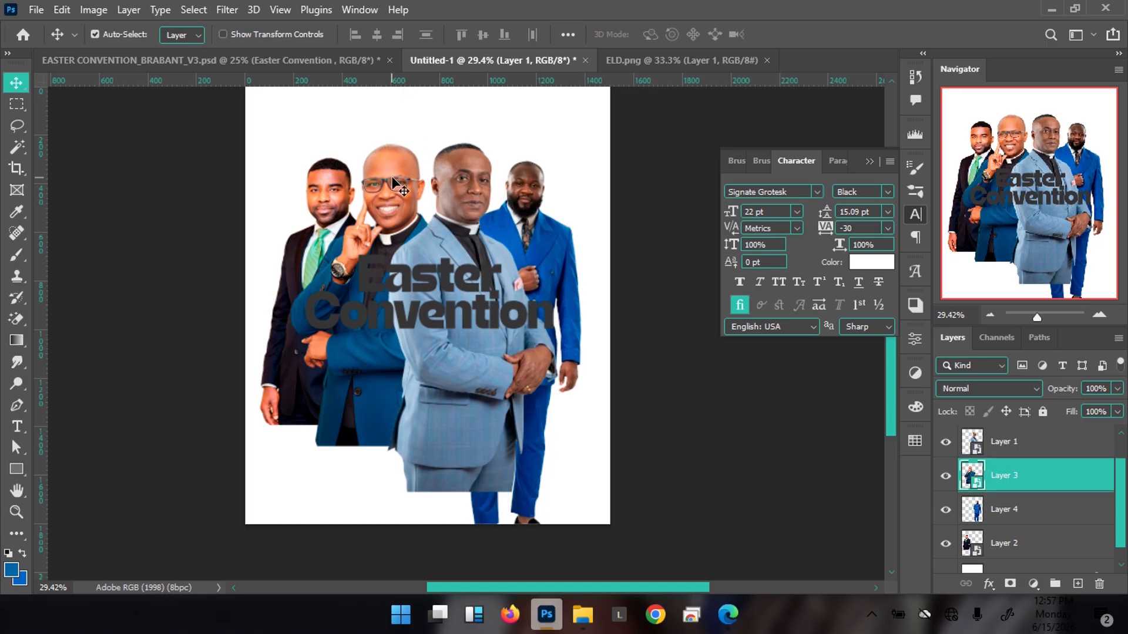
key(ctrl+t)
drag(474, 445, 468, 434)
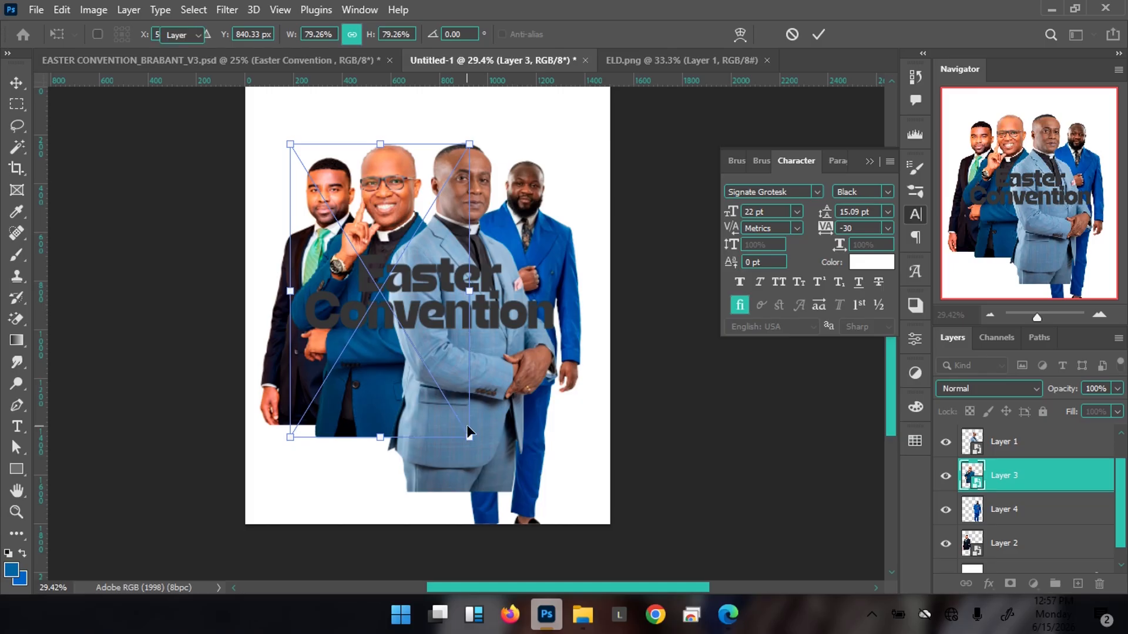
key(Return)
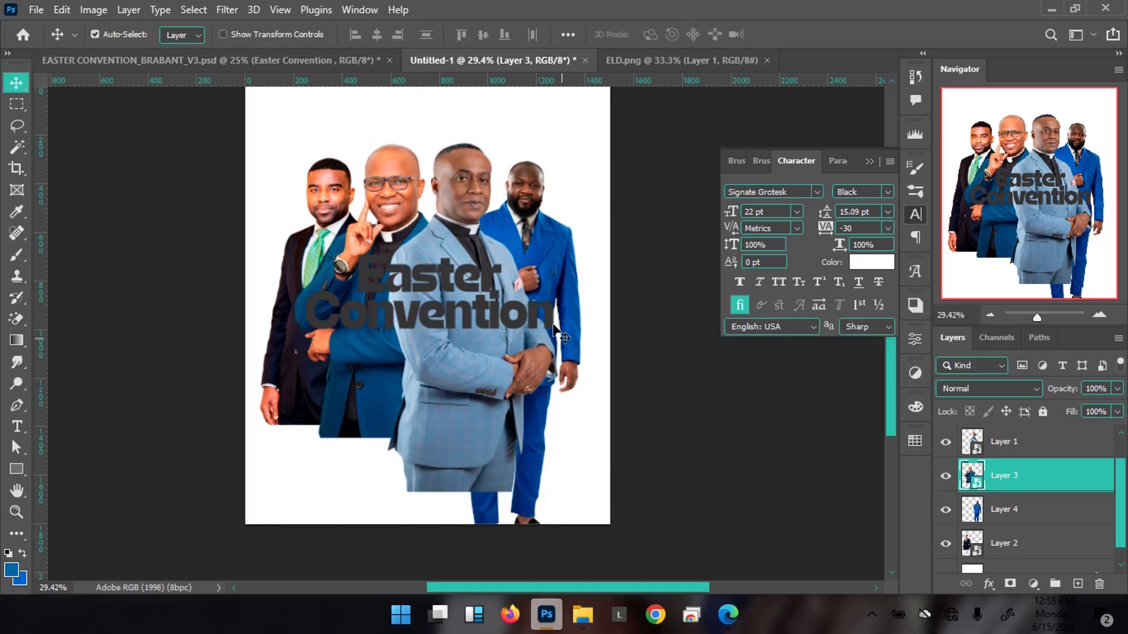
Step: Check the reference flyer, then scale the light blue suit portrait to about 49.5% and shift it slightly right and up
click(276, 66)
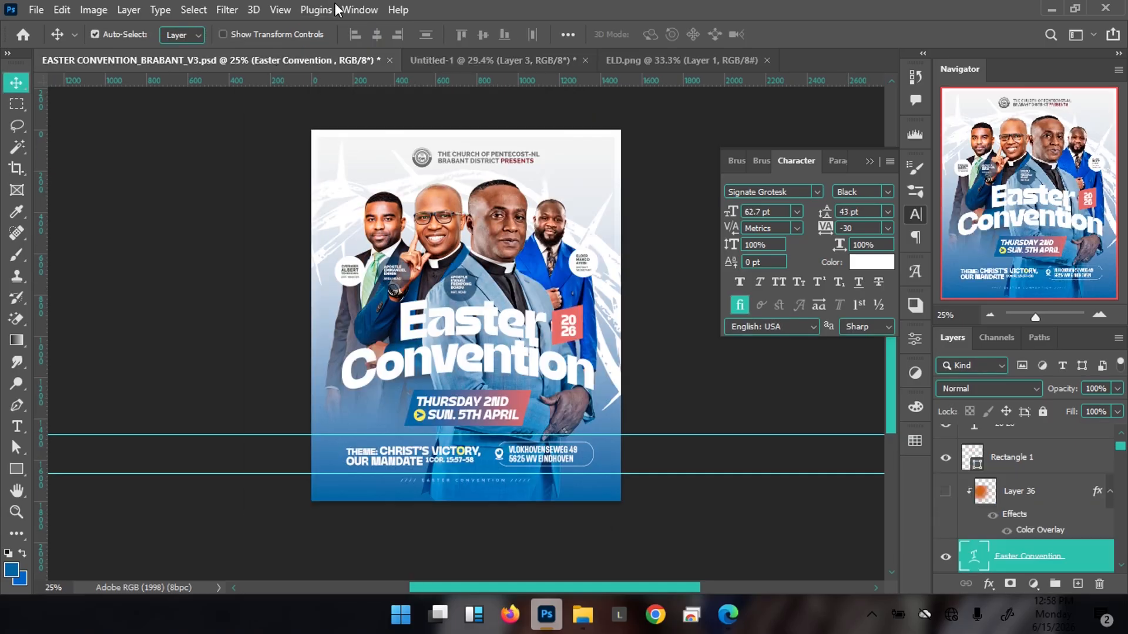
click(431, 58)
click(479, 206)
key(ctrl+t)
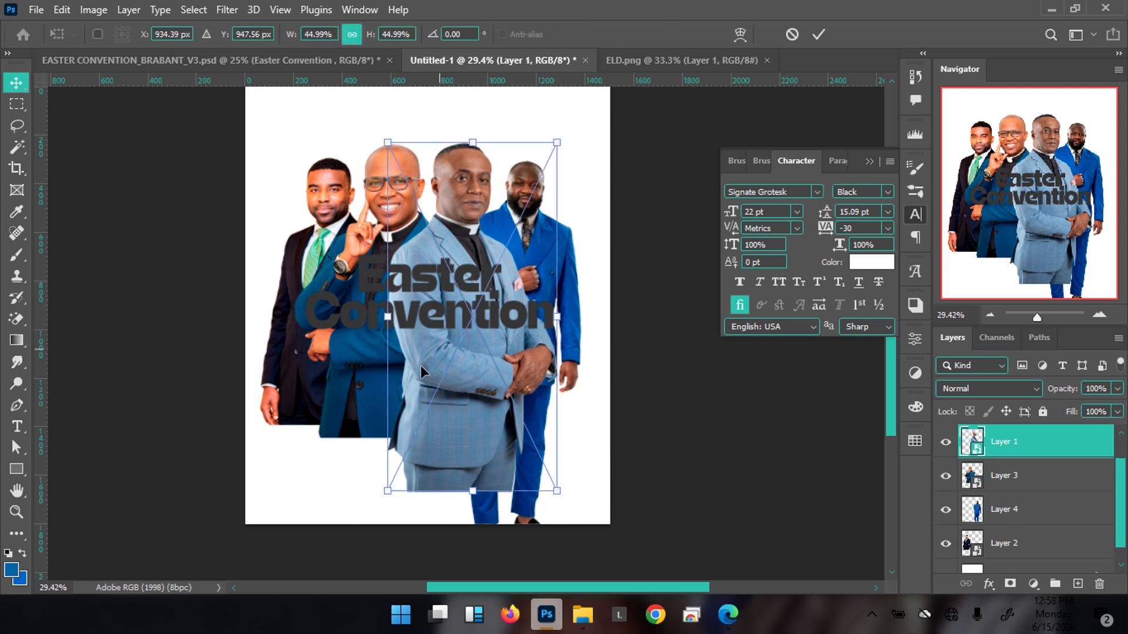
drag(387, 493, 371, 529)
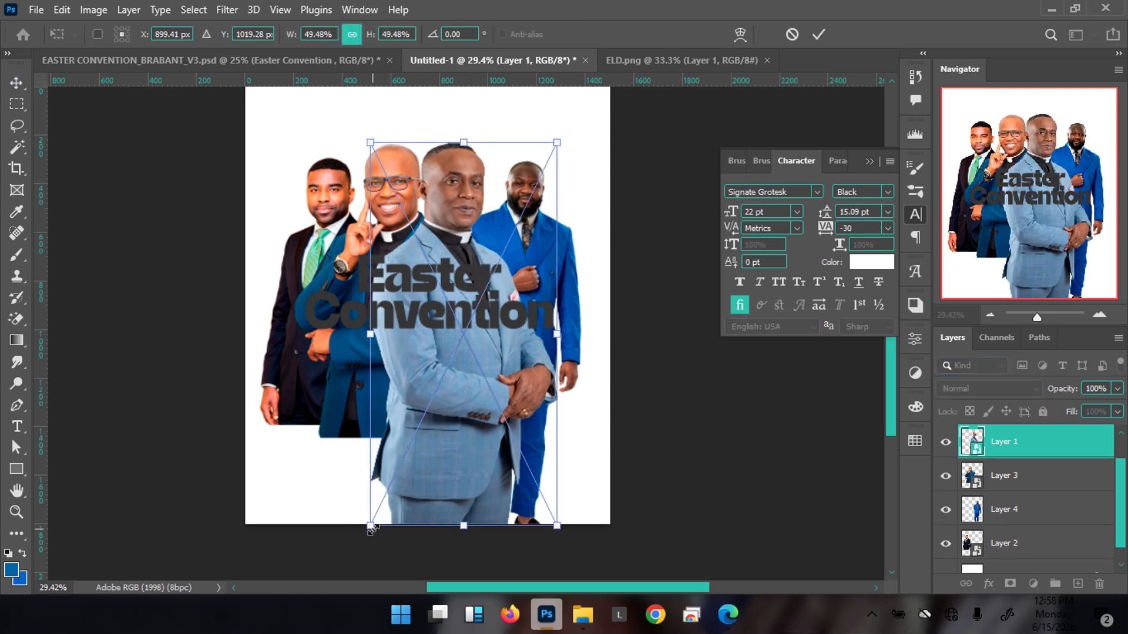
drag(426, 208, 435, 204)
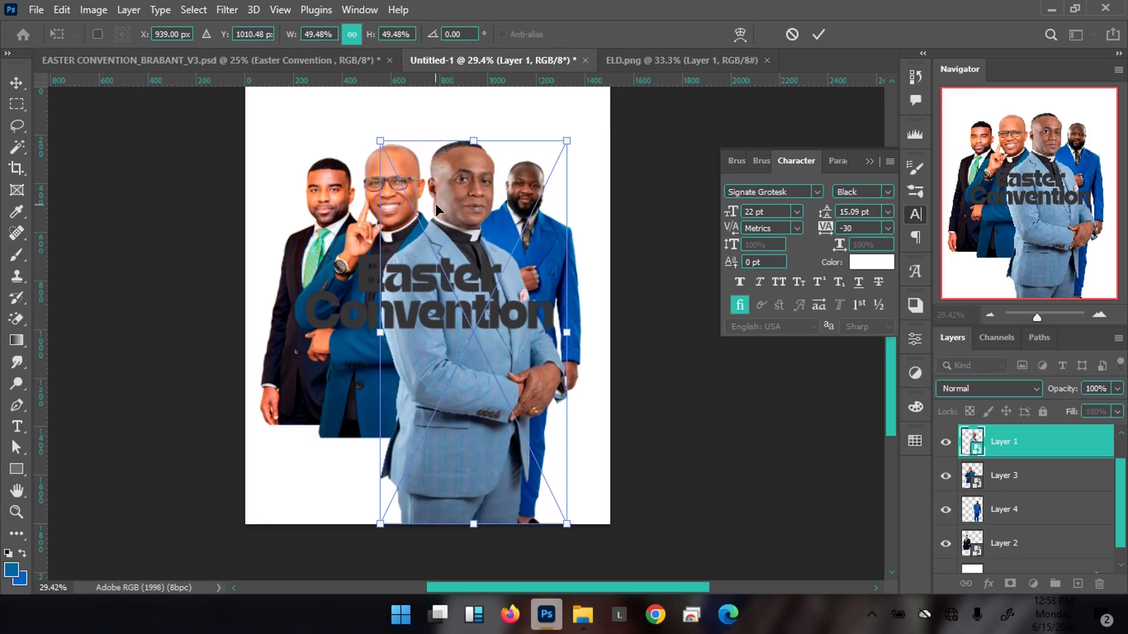
key(Return)
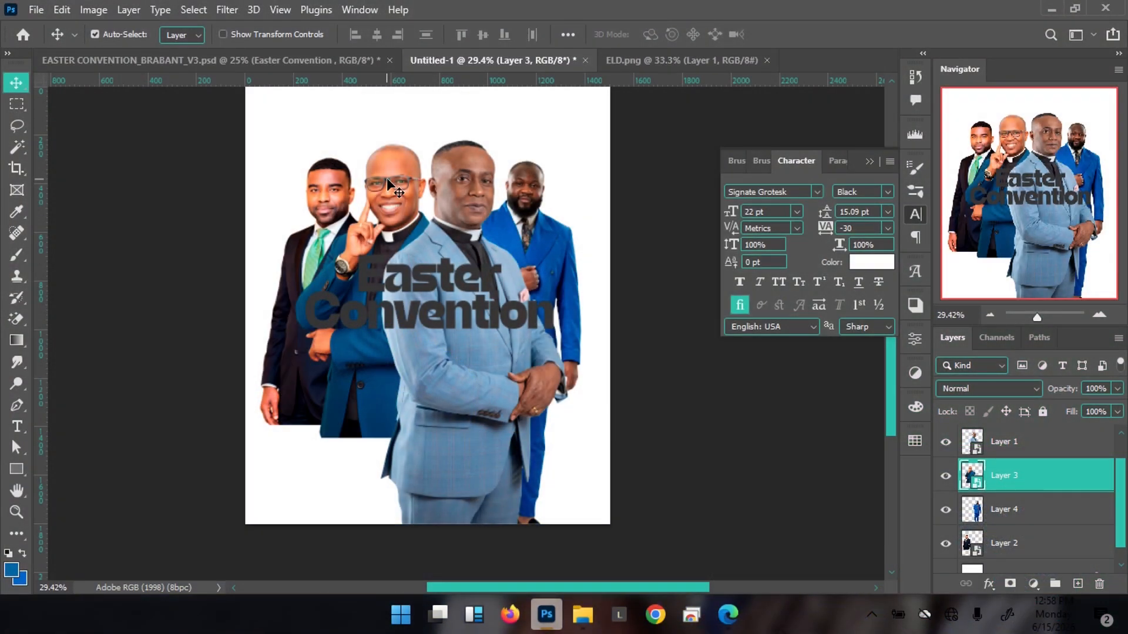
Step: Nudge the bright blue suit portrait 20 px right and the dark suit portrait slightly down
click(526, 194)
key(shift+Right)
key(shift+Right)
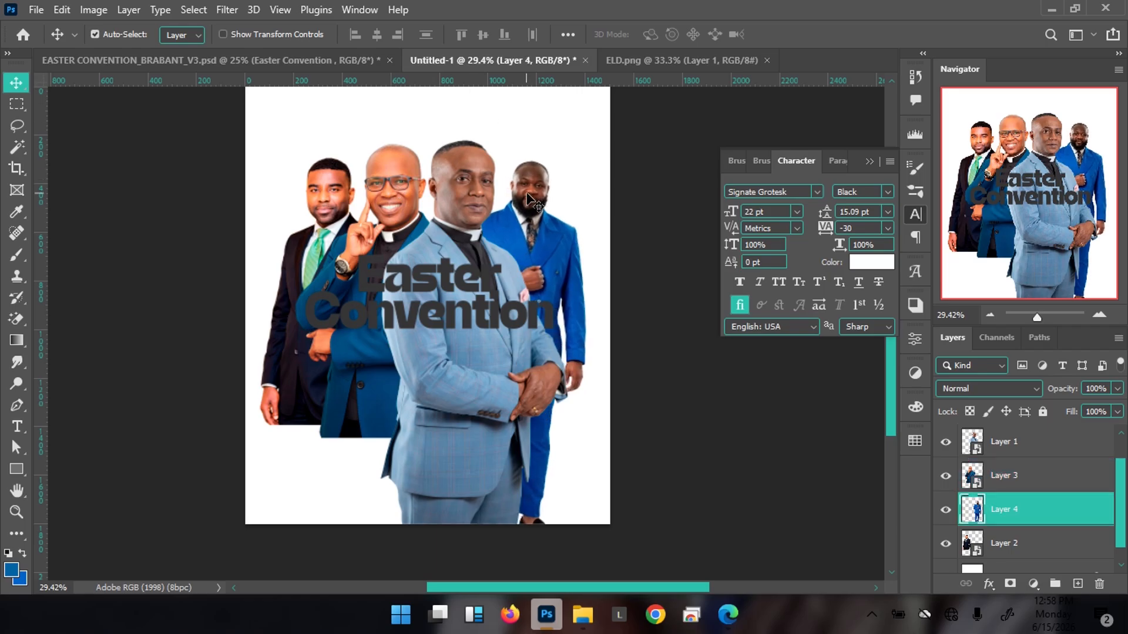
click(327, 225)
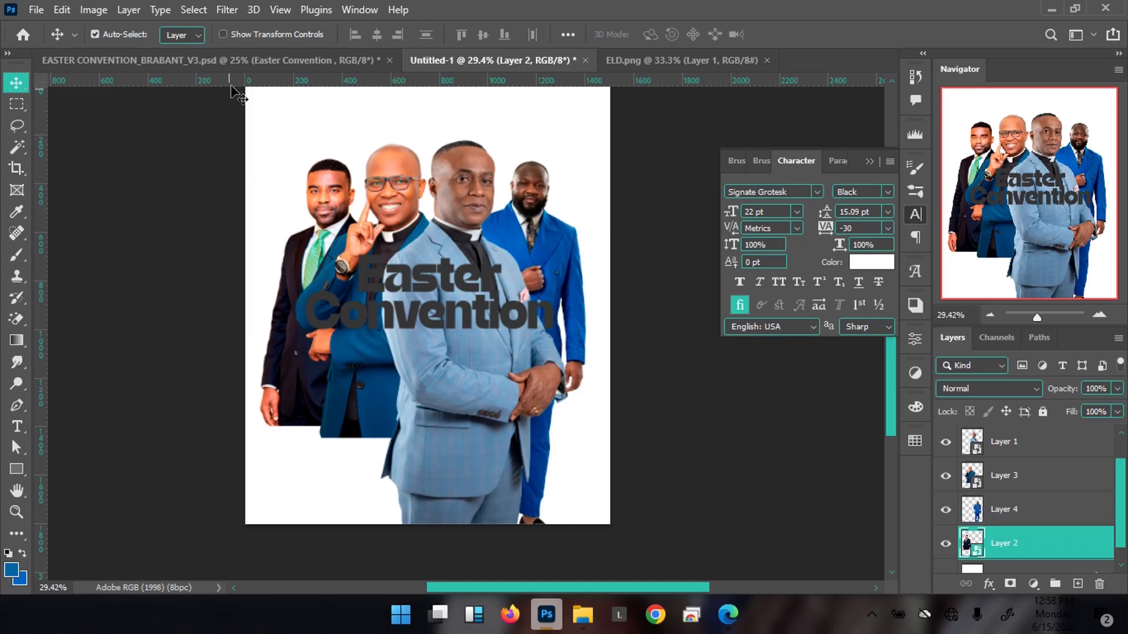
Step: Compare the portrait arrangement with the reference flyer and nudge the teal suit portrait slightly right and up
click(237, 69)
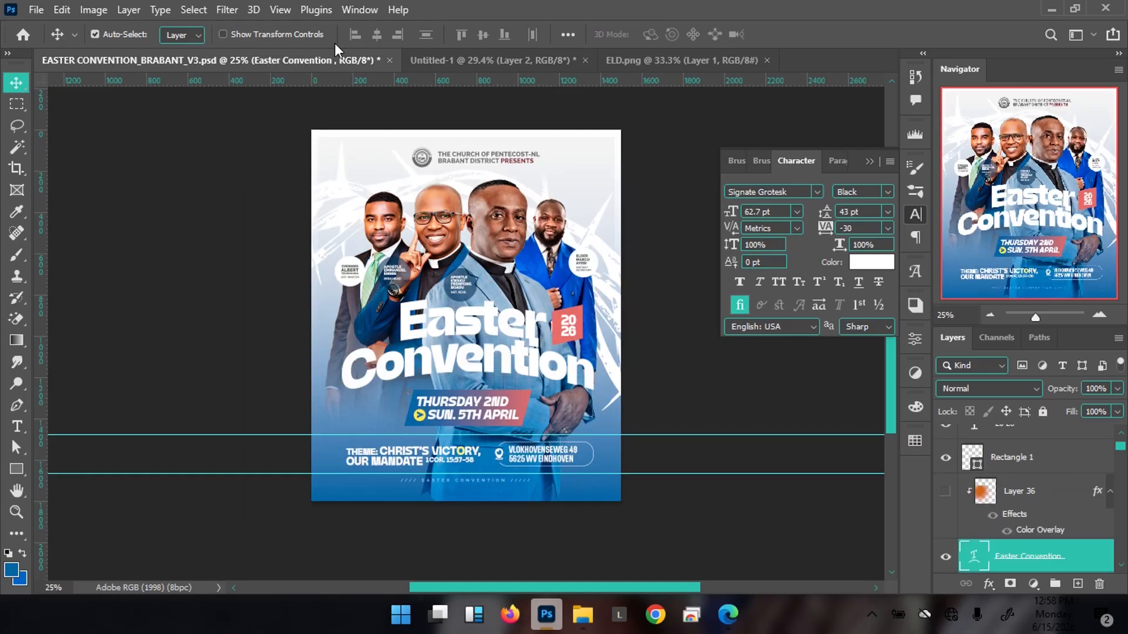
click(537, 61)
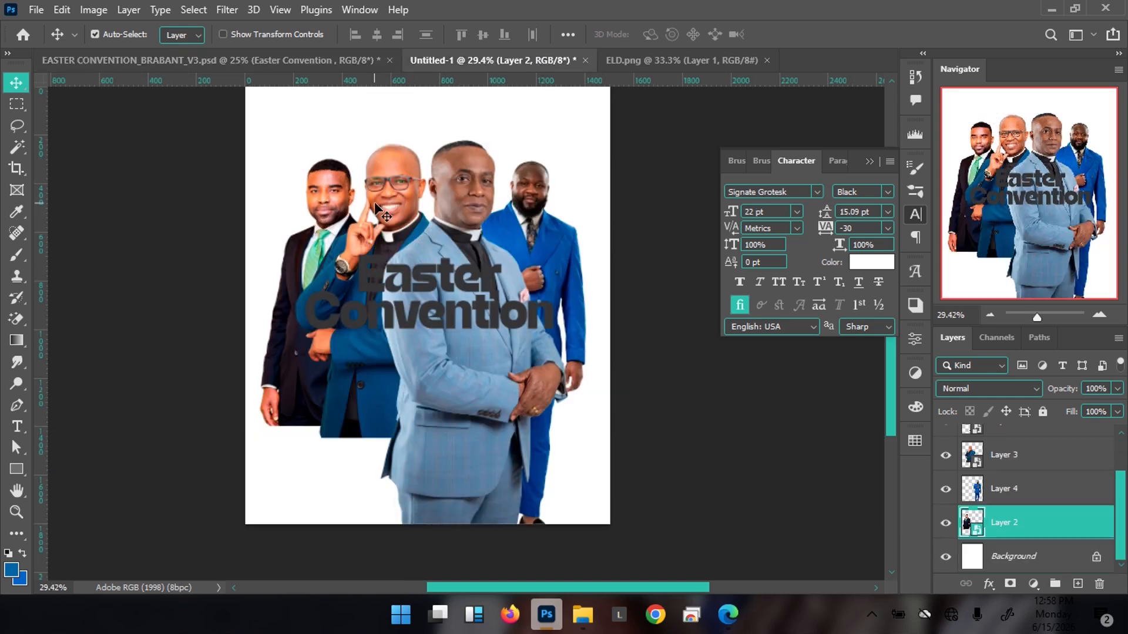
click(396, 204)
key(Right)
key(Up)
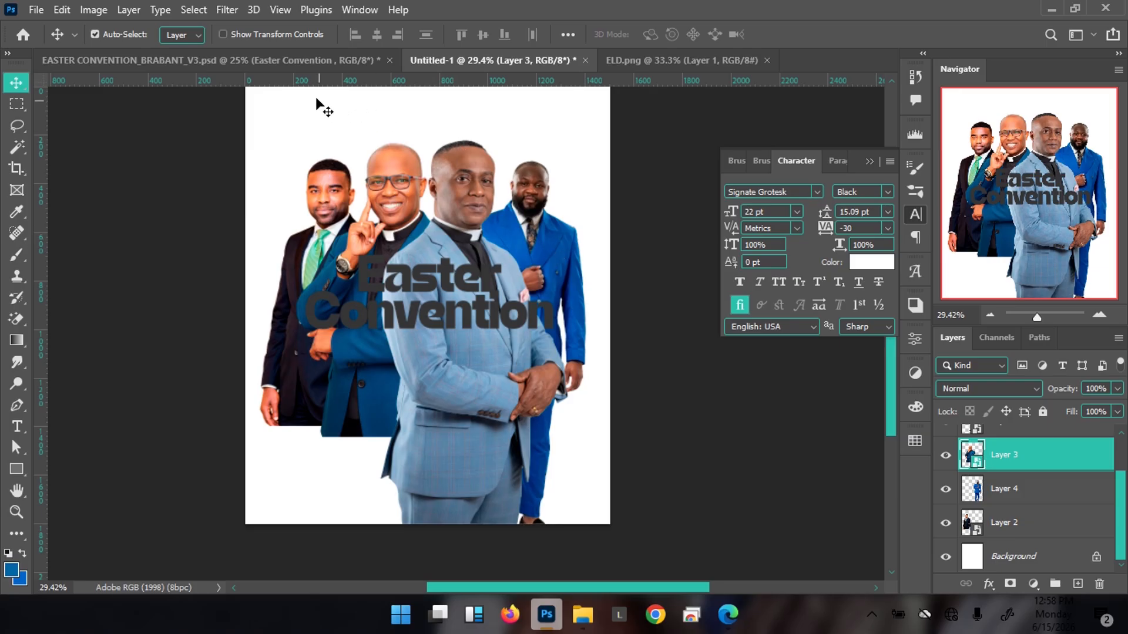
click(329, 66)
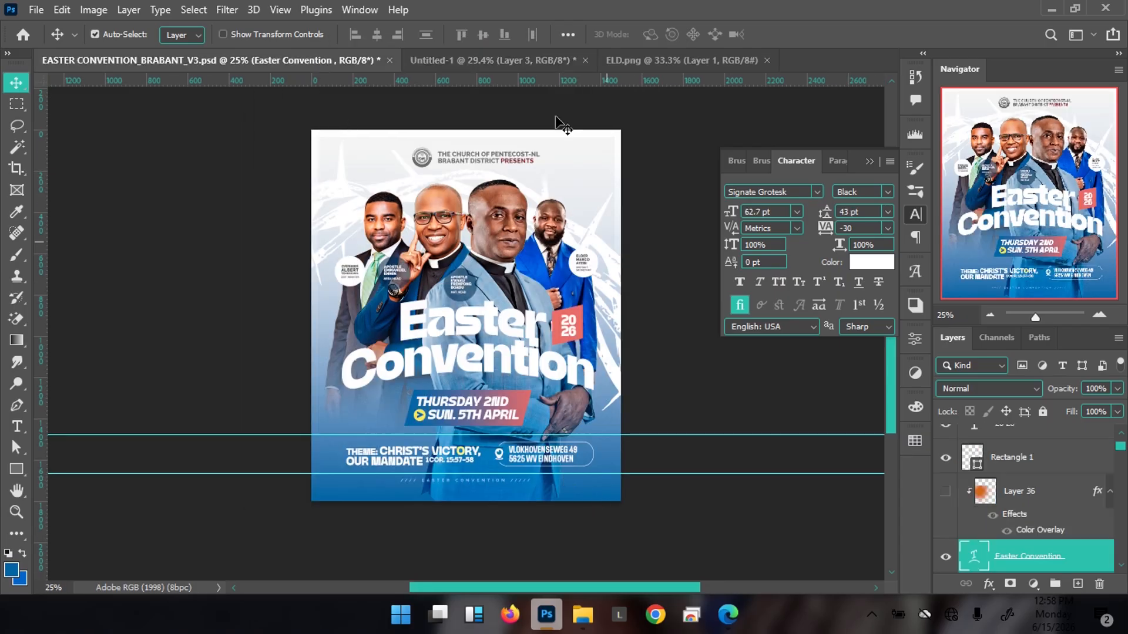
click(547, 66)
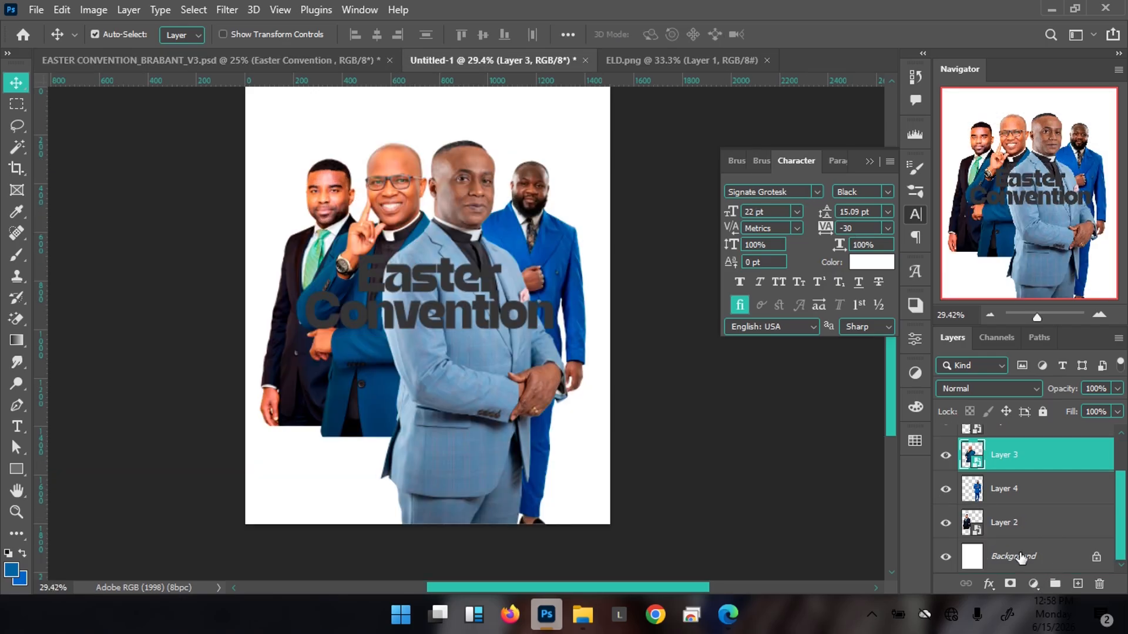
Step: Create a new layer named GRAD directly above the Background layer
scroll(1035, 458, up, 1)
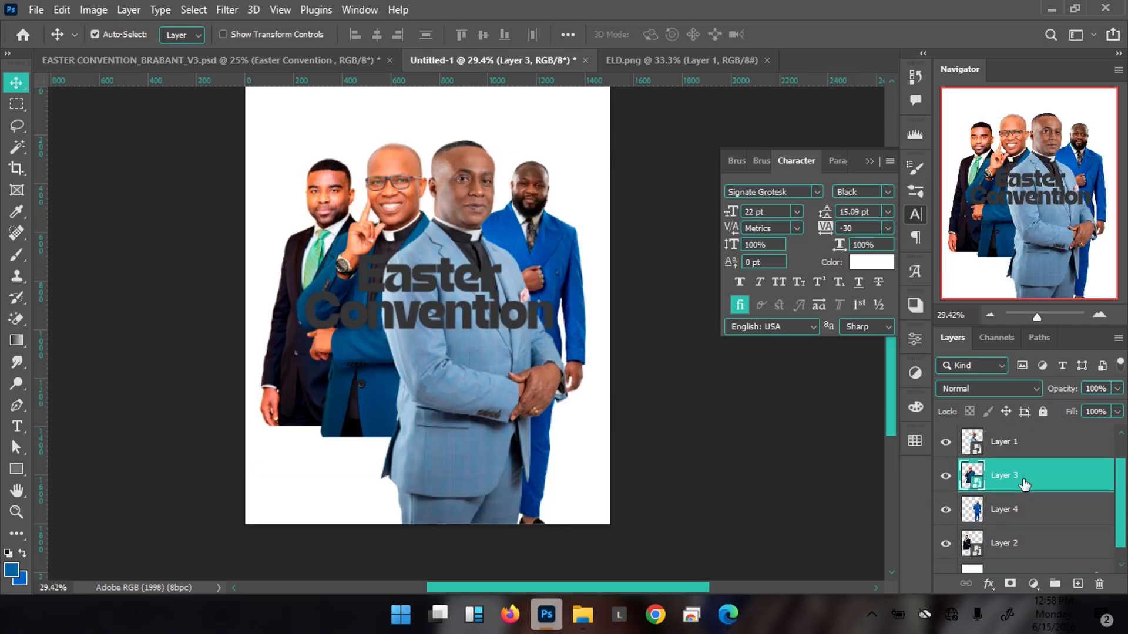
scroll(1035, 550, down, 1)
click(1037, 555)
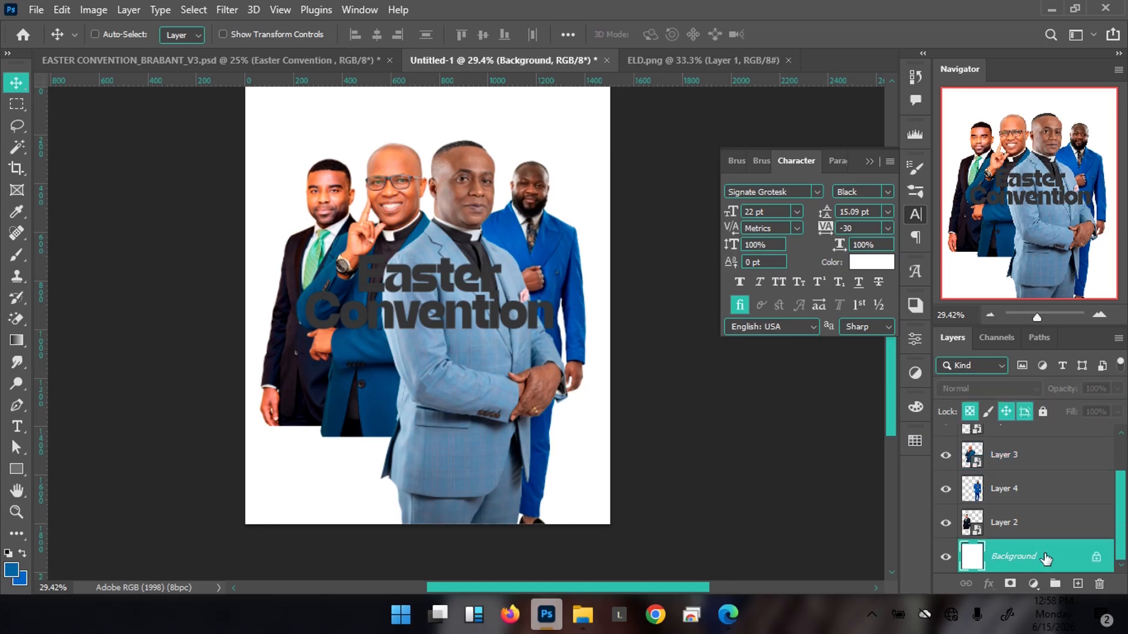
key(ctrl+shift+n)
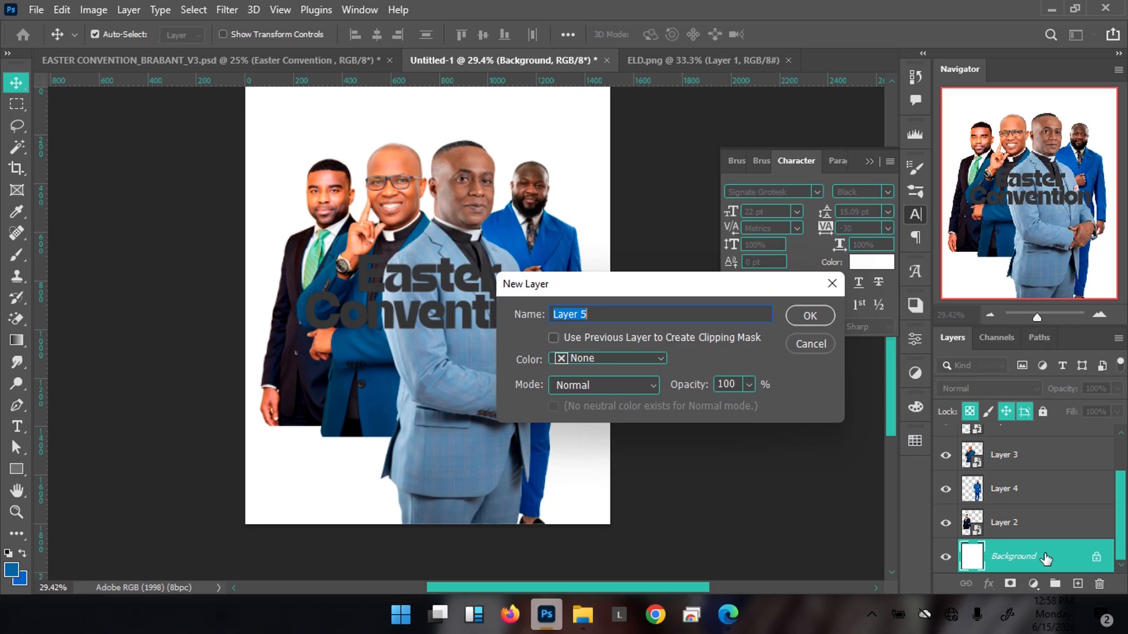
text(GRAD)
click(813, 316)
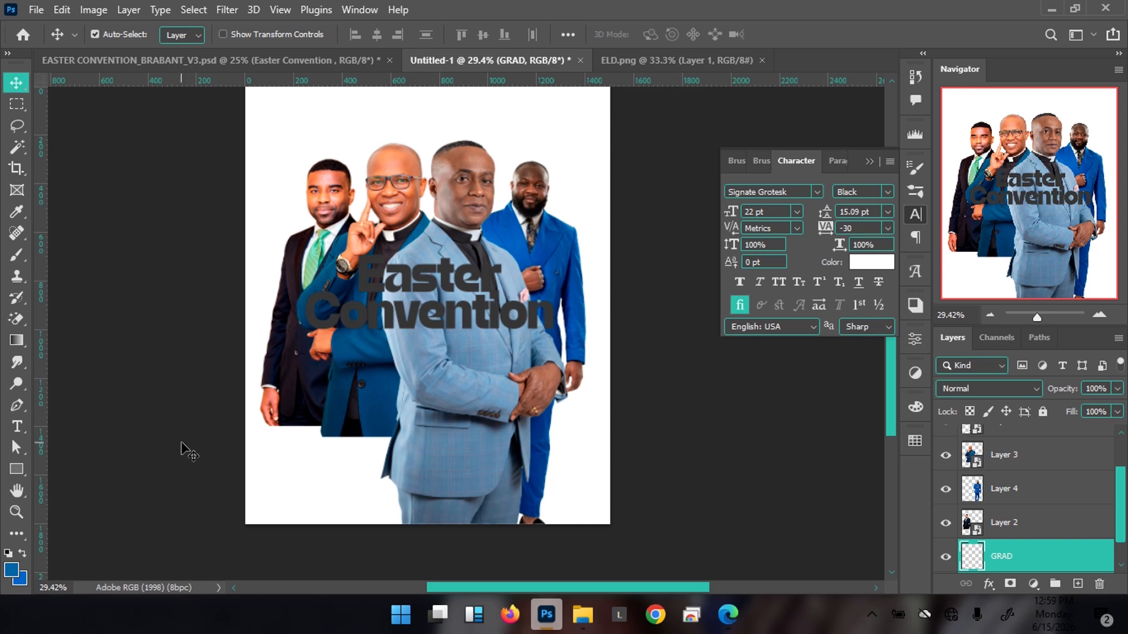
Step: Draw a linear gradient on the GRAD layer from blue #3865a2 at the canvas's bottom edge to transparent around mid-height
key(g)
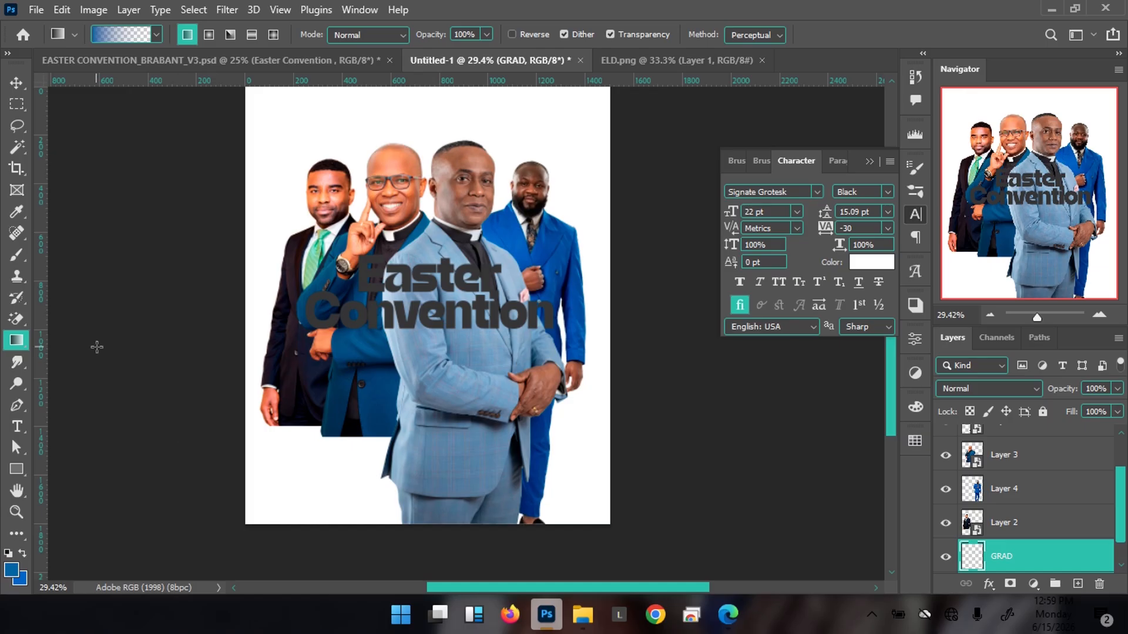
click(12, 570)
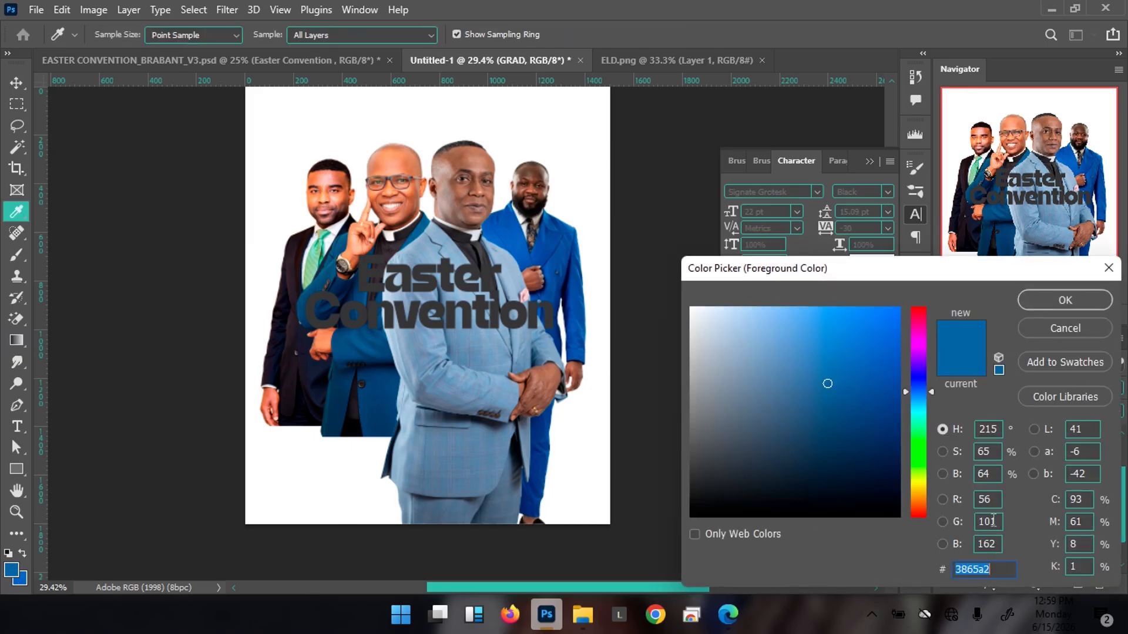
click(1058, 300)
key(g)
drag(437, 533, 442, 342)
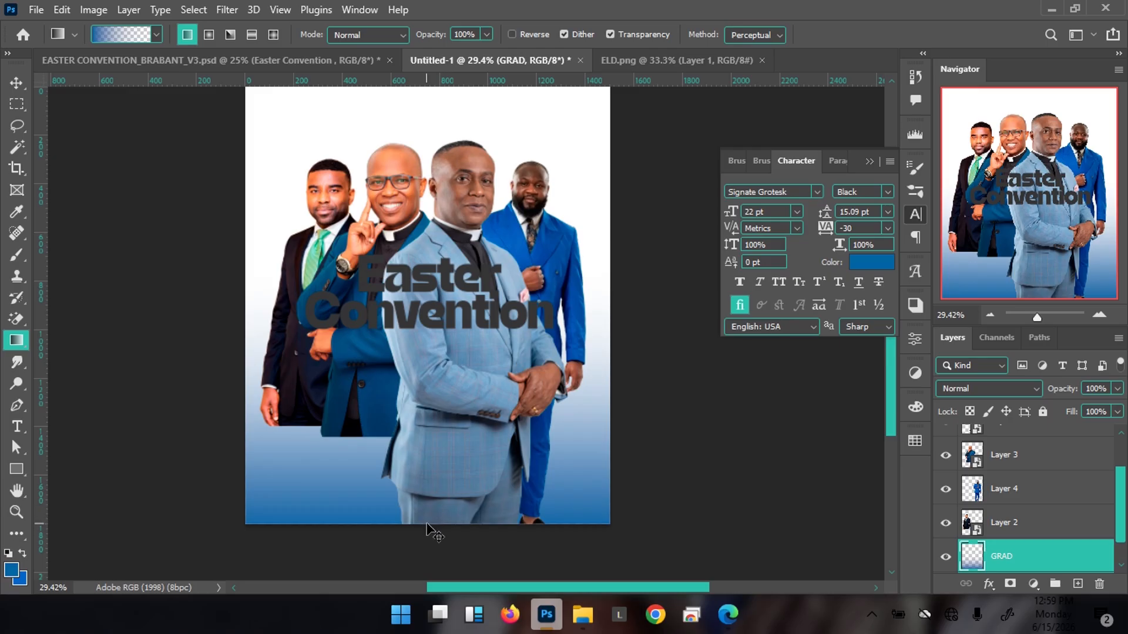
Step: Stretch the gradient upward to about 143% of its height so it reaches the ministers' foreheads
key(ctrl+t)
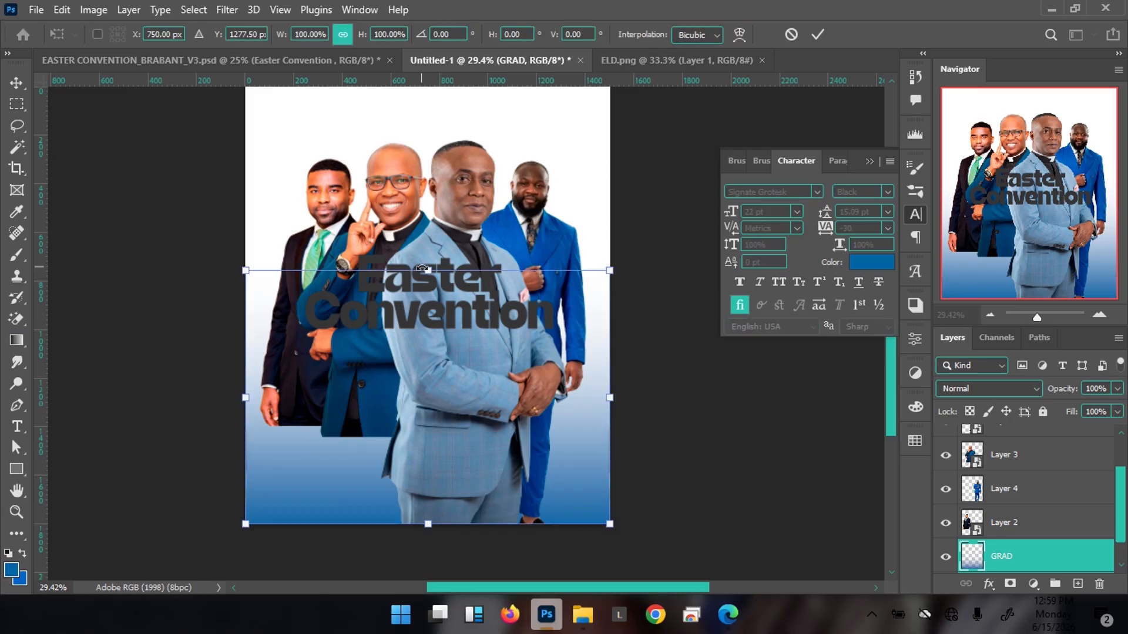
drag(424, 265, 462, 157)
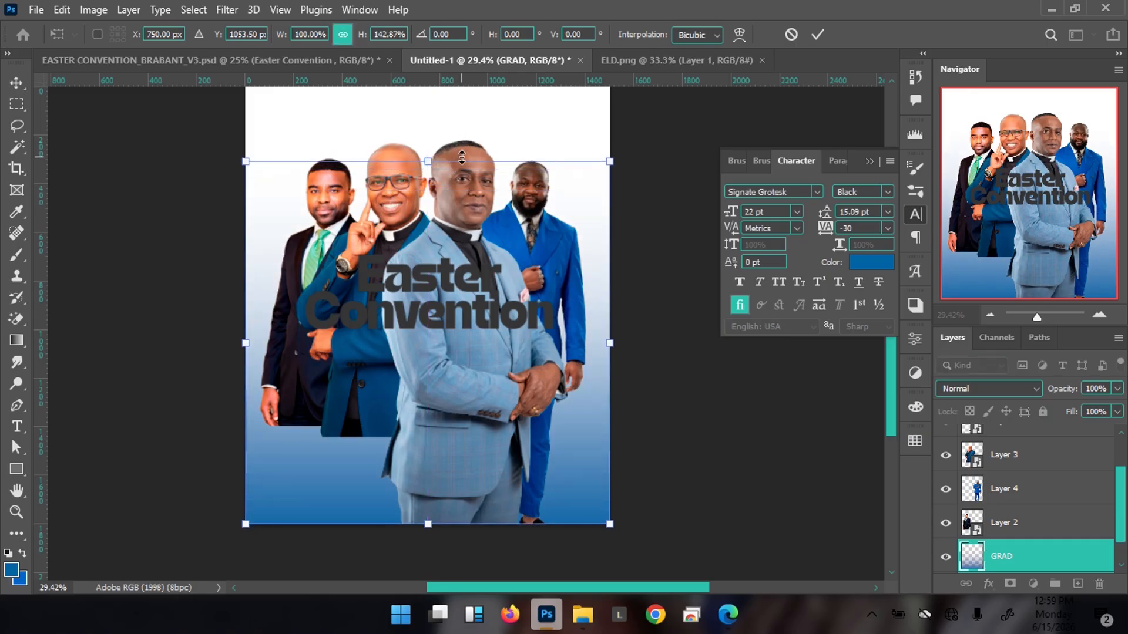
key(Return)
key(g)
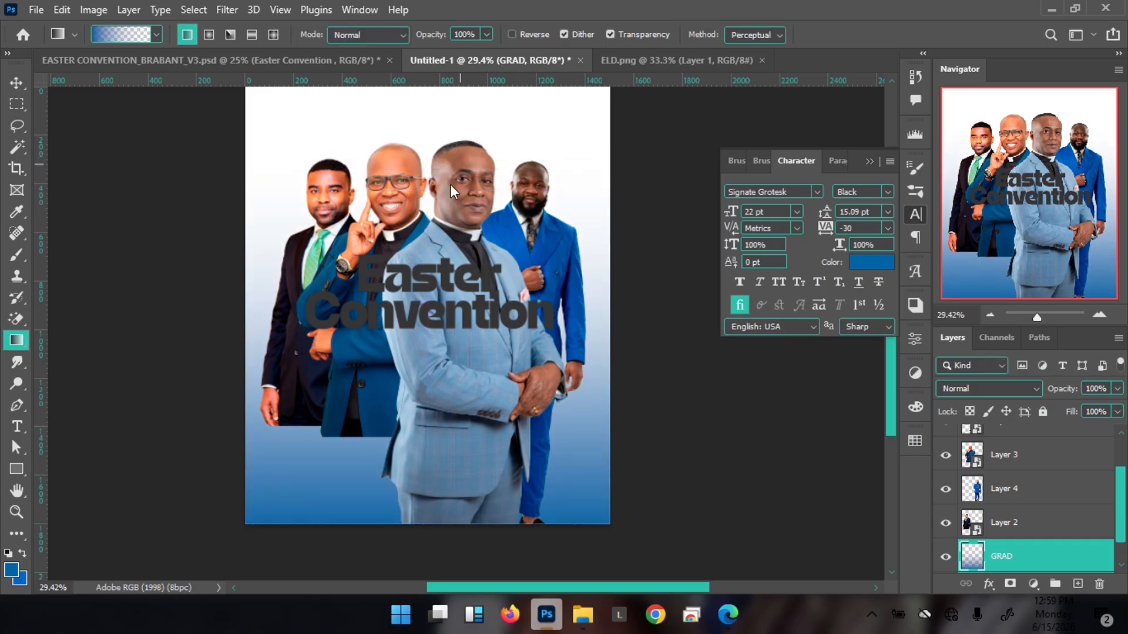
Step: Add a layer mask to the teal suit portrait and fade its lower edge with a soft 600 px black brush at 77% opacity
key(v)
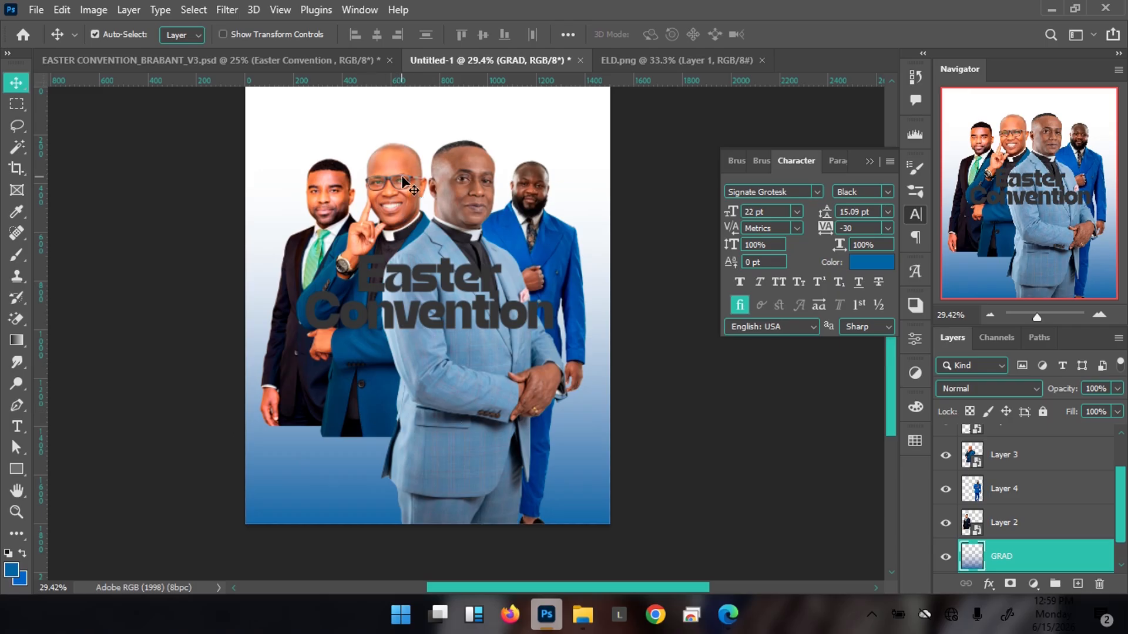
click(414, 191)
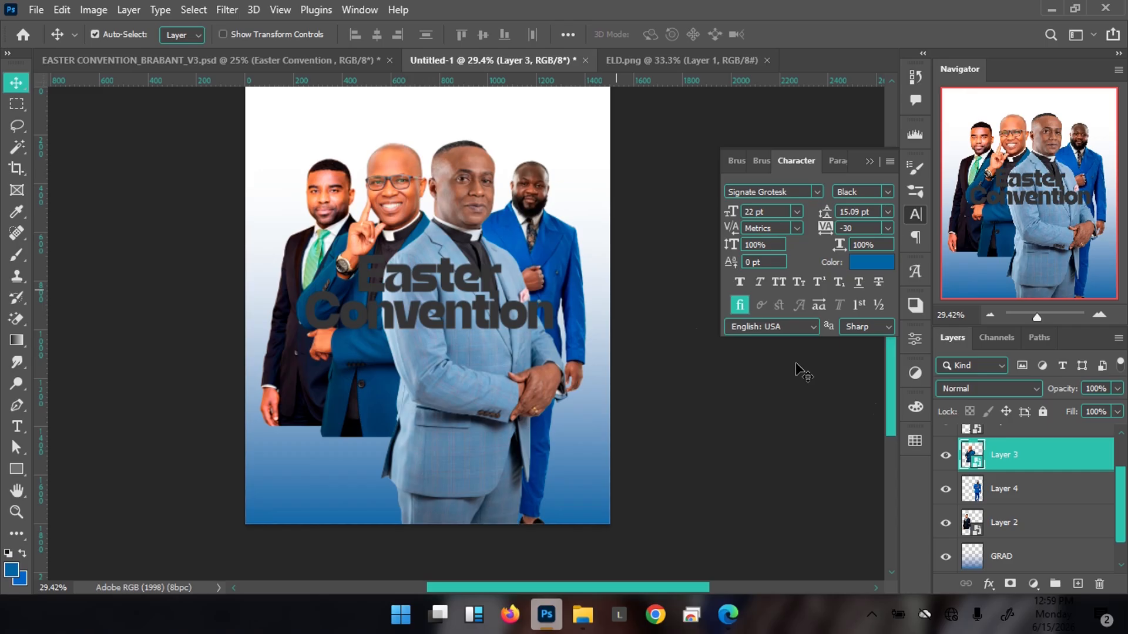
click(1009, 585)
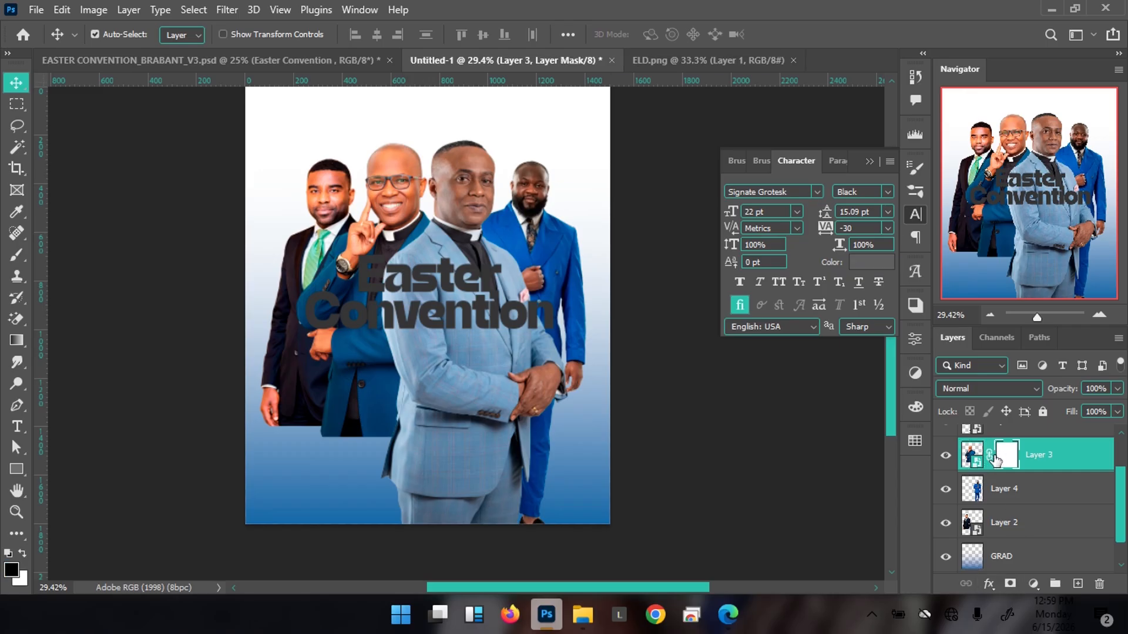
key(b)
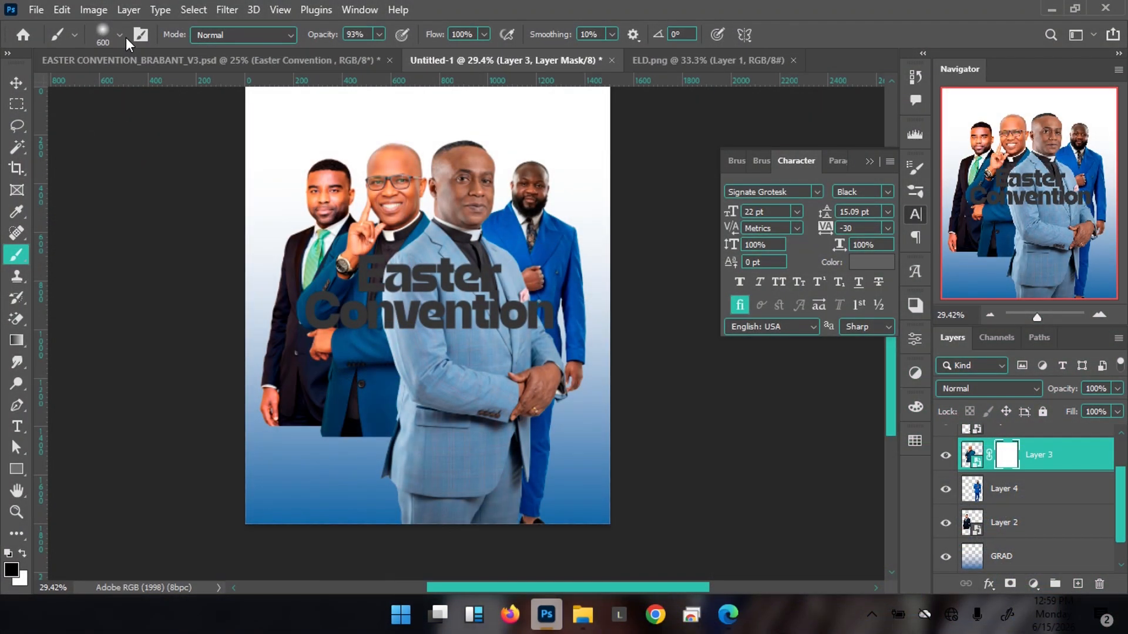
click(120, 36)
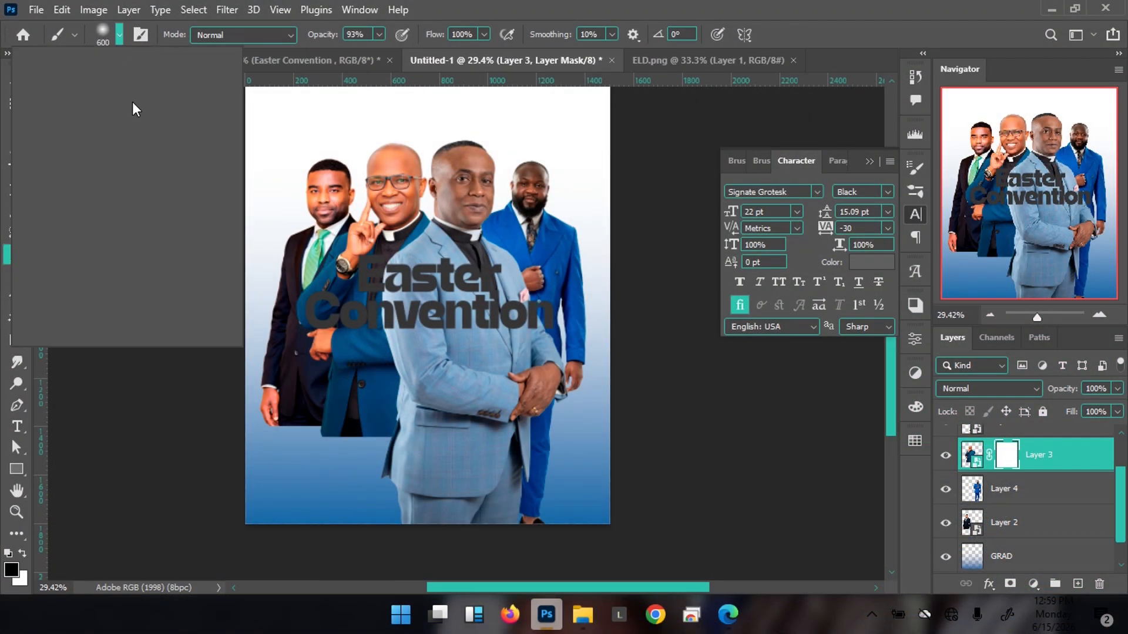
click(379, 34)
mouse_move(313, 456)
mouse_down()
mouse_move(338, 477)
mouse_move(379, 481)
mouse_move(295, 443)
mouse_move(332, 493)
mouse_up()
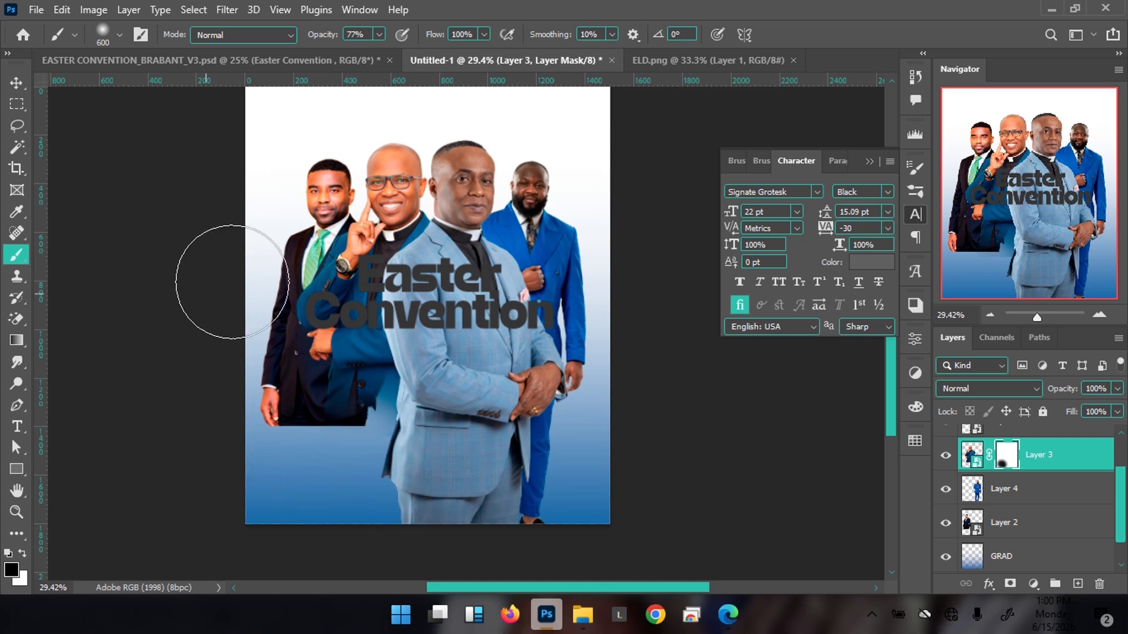
Step: Mask the dark suit portrait and fade its lower edge into the gradient with the soft 600 px black brush
key(v)
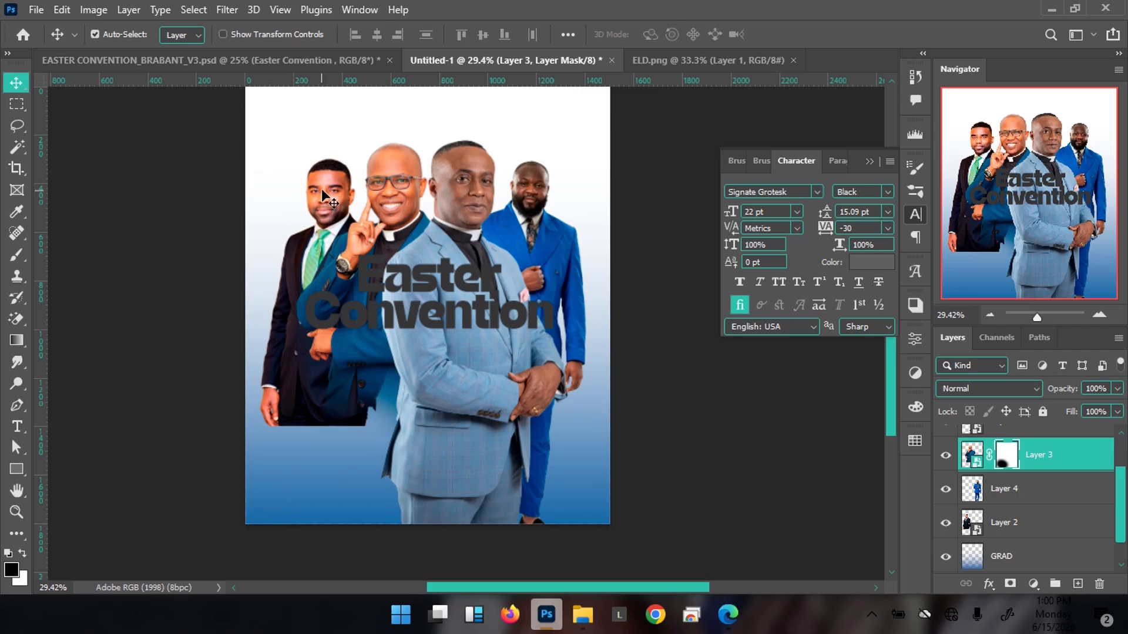
click(324, 193)
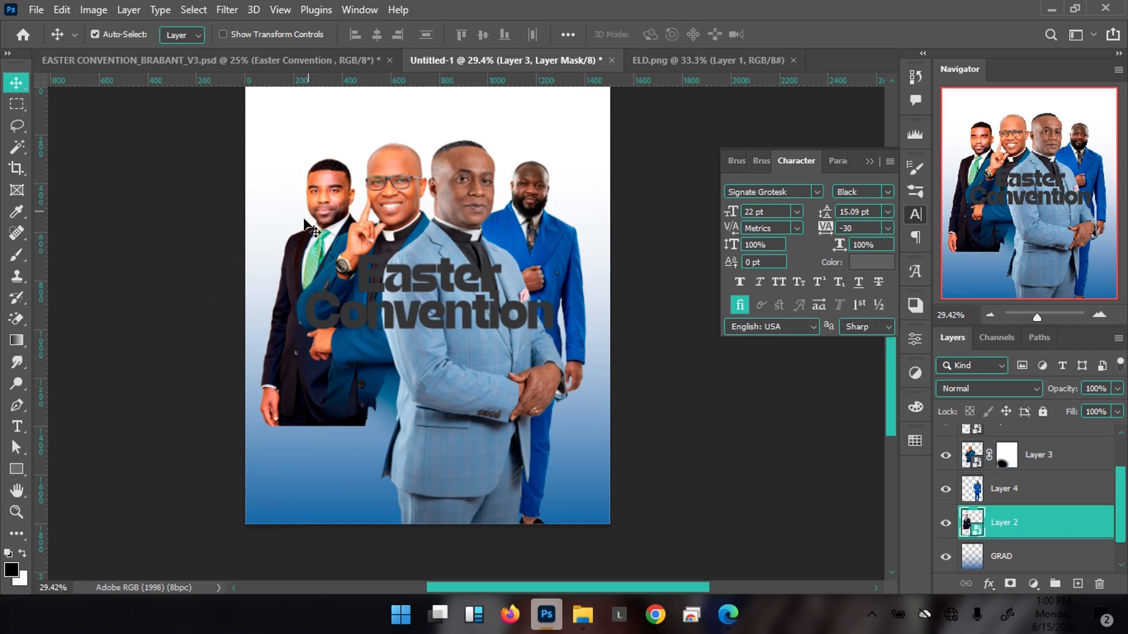
click(1010, 584)
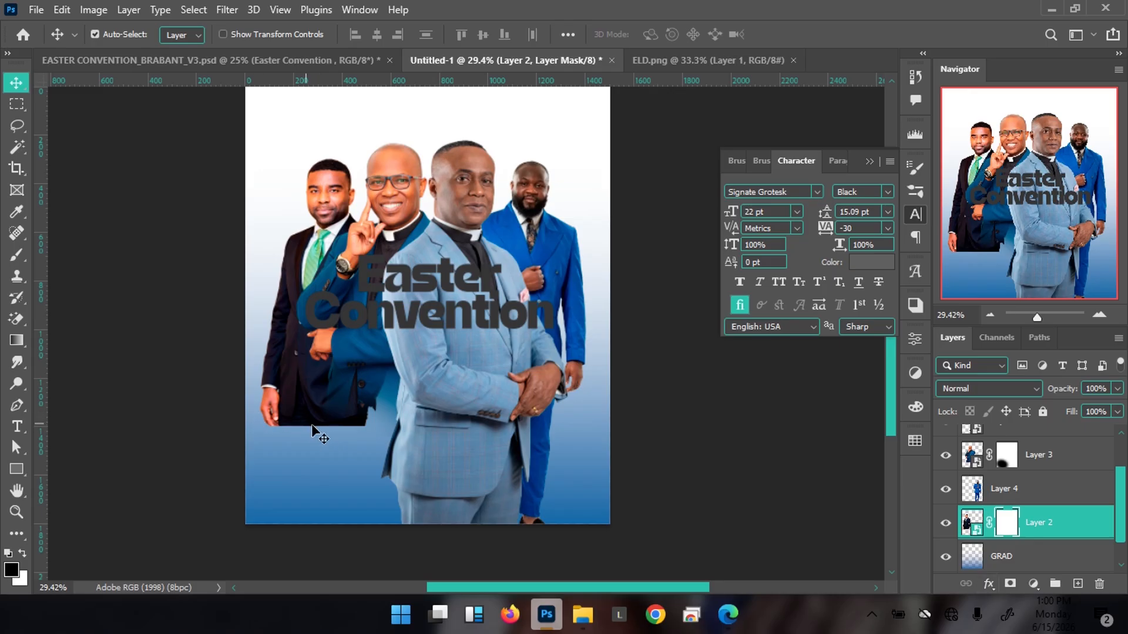
key(b)
mouse_move(251, 441)
mouse_down()
mouse_move(314, 479)
mouse_move(350, 476)
mouse_move(338, 451)
mouse_move(305, 443)
mouse_move(354, 473)
mouse_move(270, 441)
mouse_move(316, 476)
mouse_move(332, 466)
mouse_move(377, 479)
mouse_move(361, 451)
mouse_move(377, 481)
mouse_move(299, 472)
mouse_move(348, 510)
mouse_move(325, 507)
mouse_move(350, 491)
mouse_move(368, 498)
mouse_move(380, 523)
mouse_move(356, 511)
mouse_move(377, 472)
mouse_up()
Step: Convert the bright blue suit portrait's layer to a smart object
key(v)
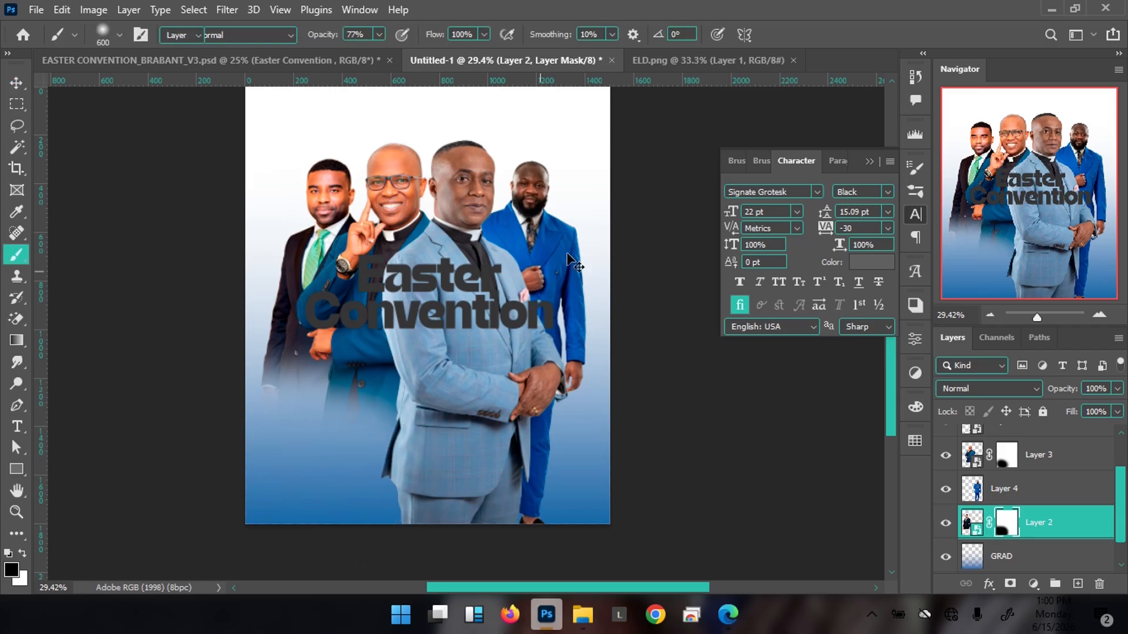
click(535, 213)
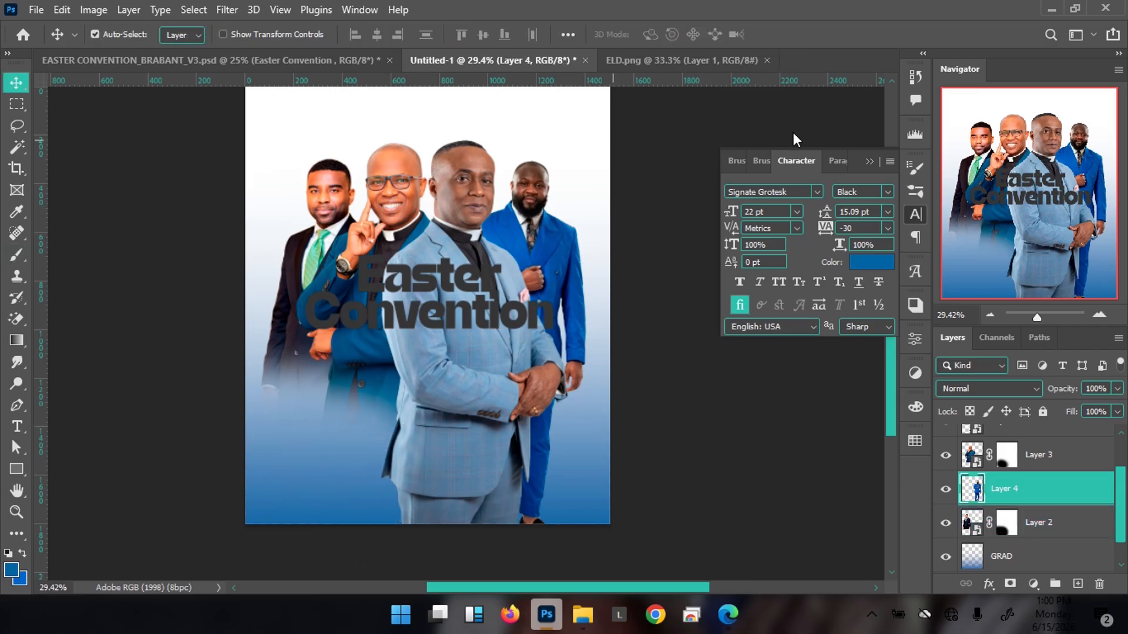
right_click(1044, 492)
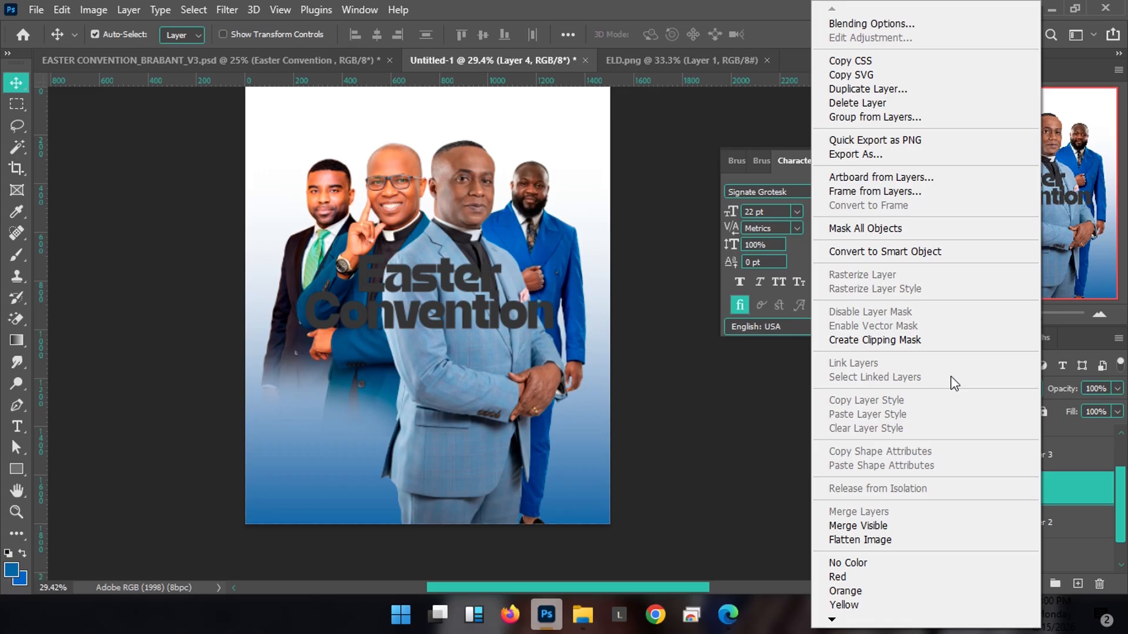
click(918, 250)
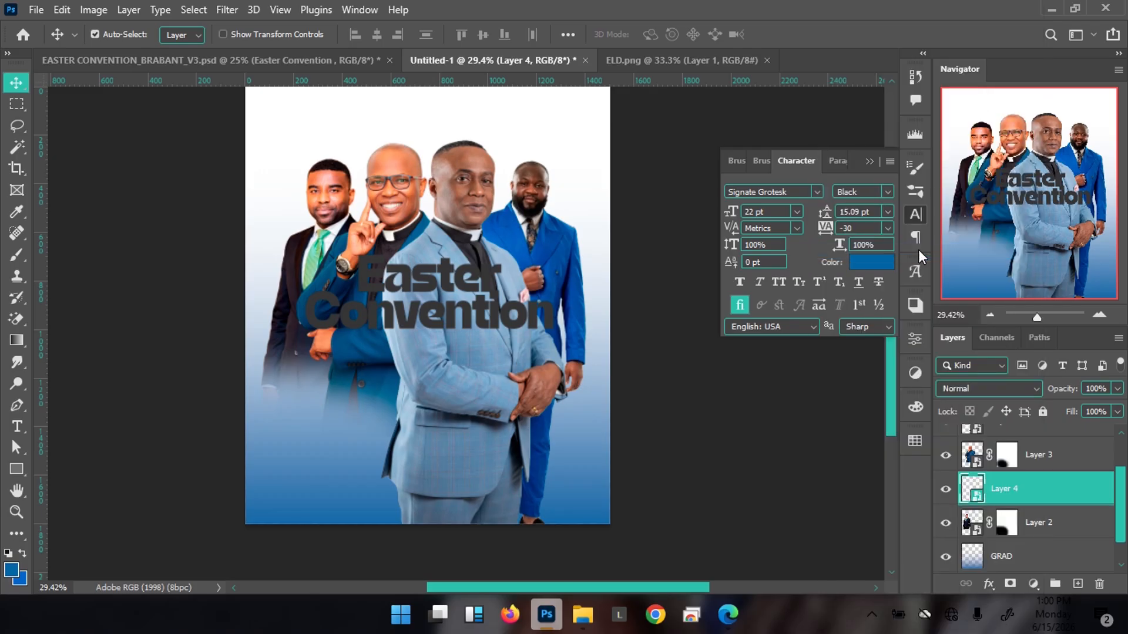
Step: Add a layer mask to the bright blue suit portrait and fade its lower part into the gradient with the soft 600 px black brush
click(1010, 584)
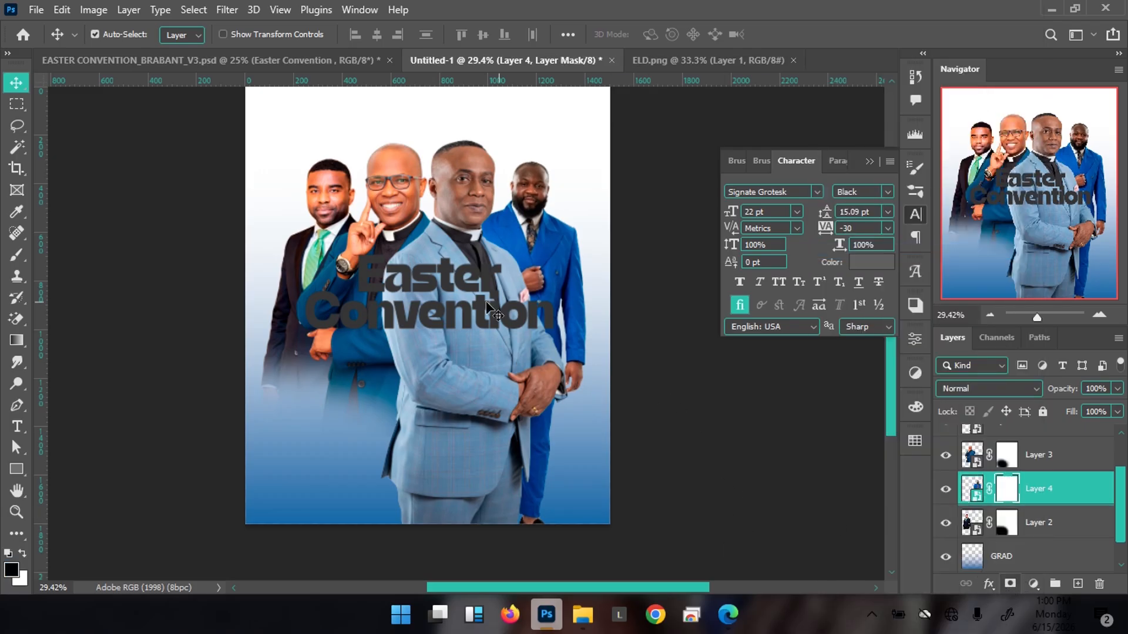
key(b)
mouse_move(508, 448)
mouse_down()
mouse_move(554, 452)
mouse_move(590, 418)
mouse_move(537, 467)
mouse_move(506, 532)
mouse_move(536, 451)
mouse_move(599, 425)
mouse_move(582, 395)
mouse_move(512, 532)
mouse_move(553, 564)
mouse_move(528, 483)
mouse_move(530, 511)
mouse_move(569, 502)
mouse_up()
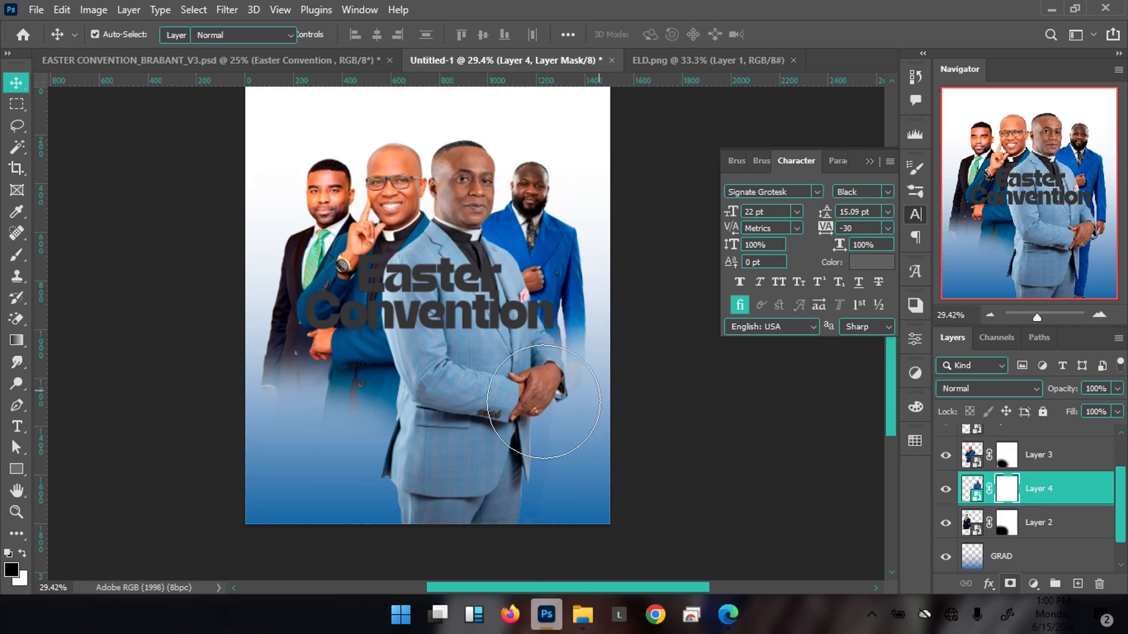
key(b)
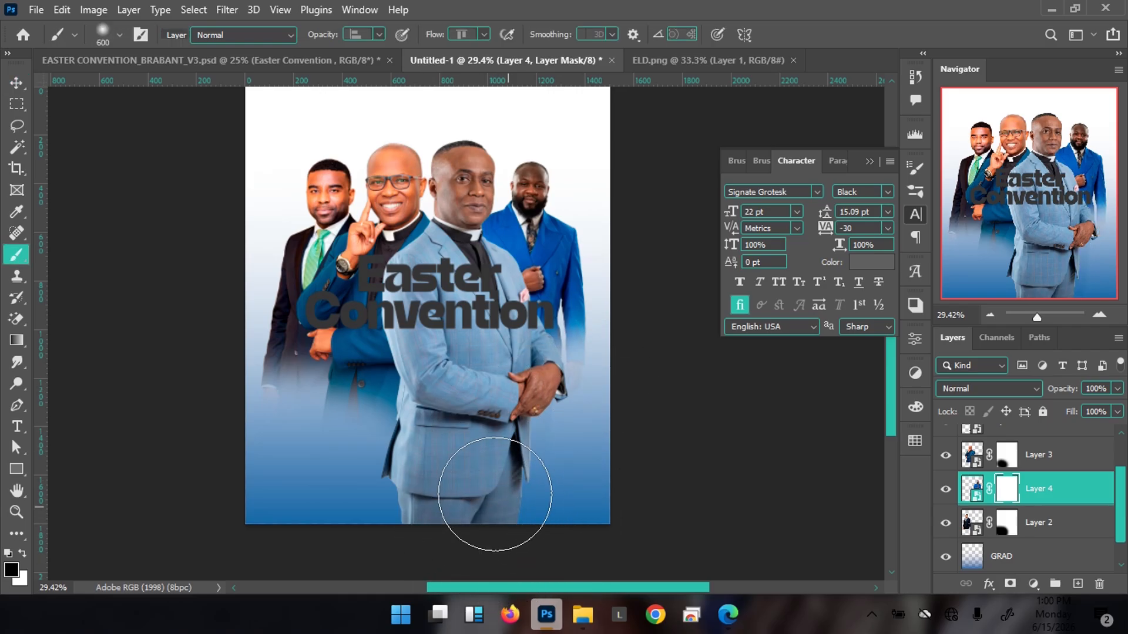
key(v)
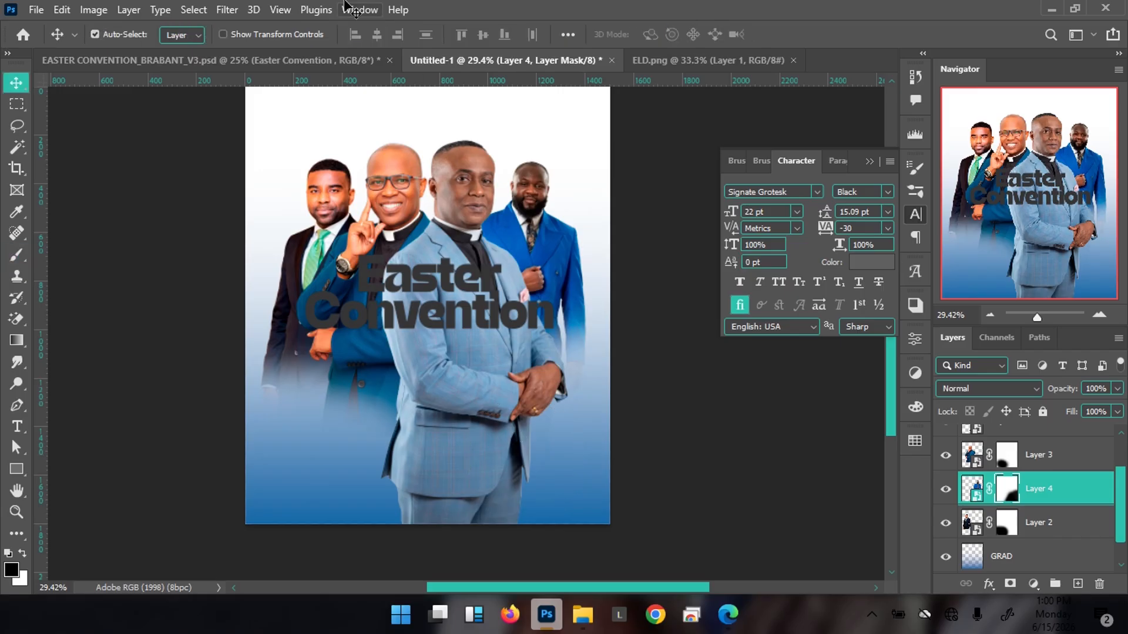
Step: Check the finished reference flyer, and stretch the GRAD layer upward past the top of the canvas to about 148% of its height
click(319, 58)
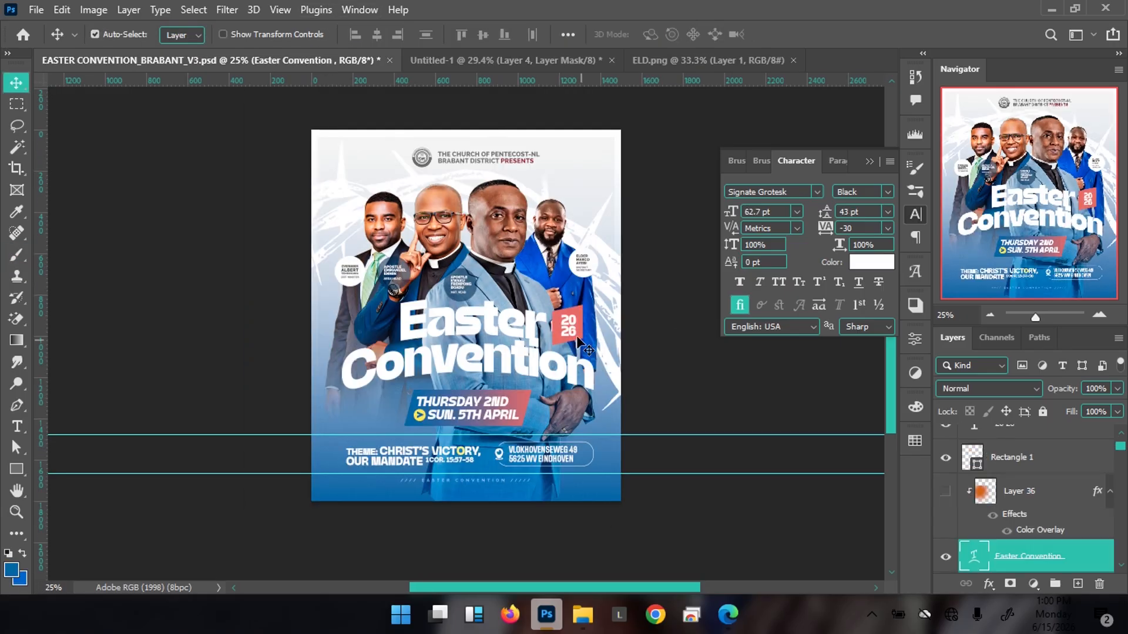
click(521, 66)
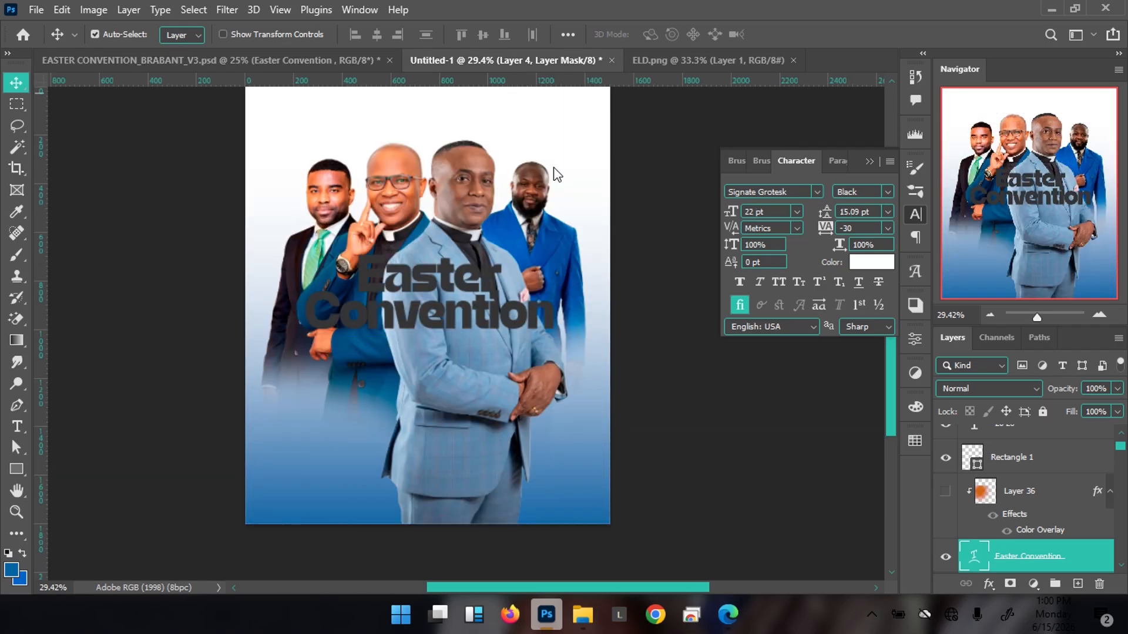
click(1030, 528)
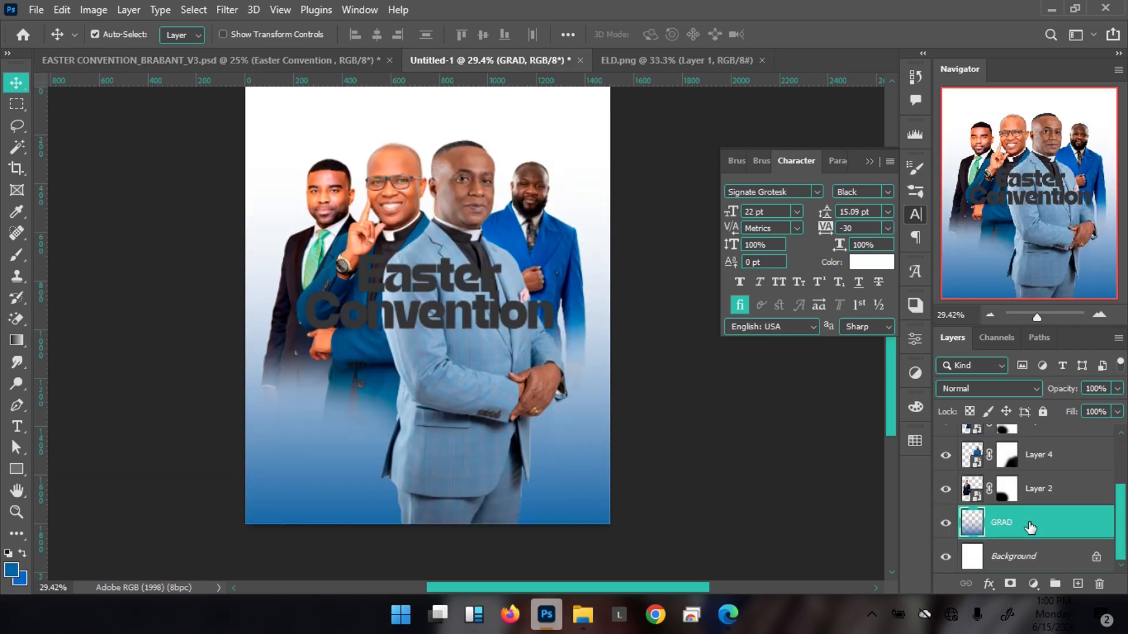
key(ctrl+t)
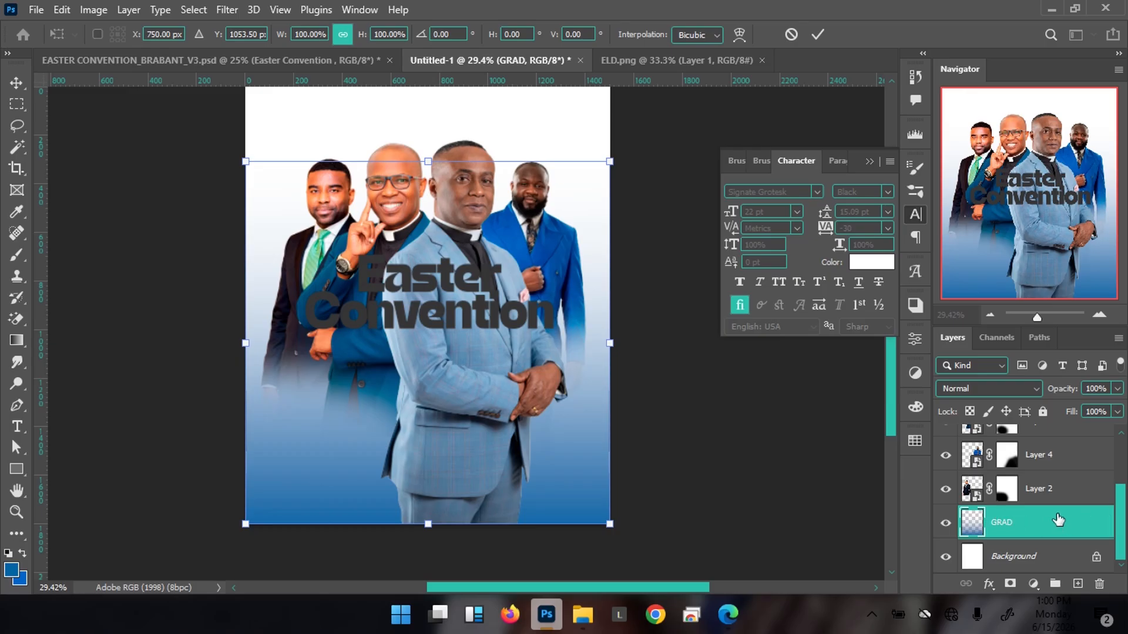
drag(427, 160, 475, 376)
scroll(474, 376, down, 5)
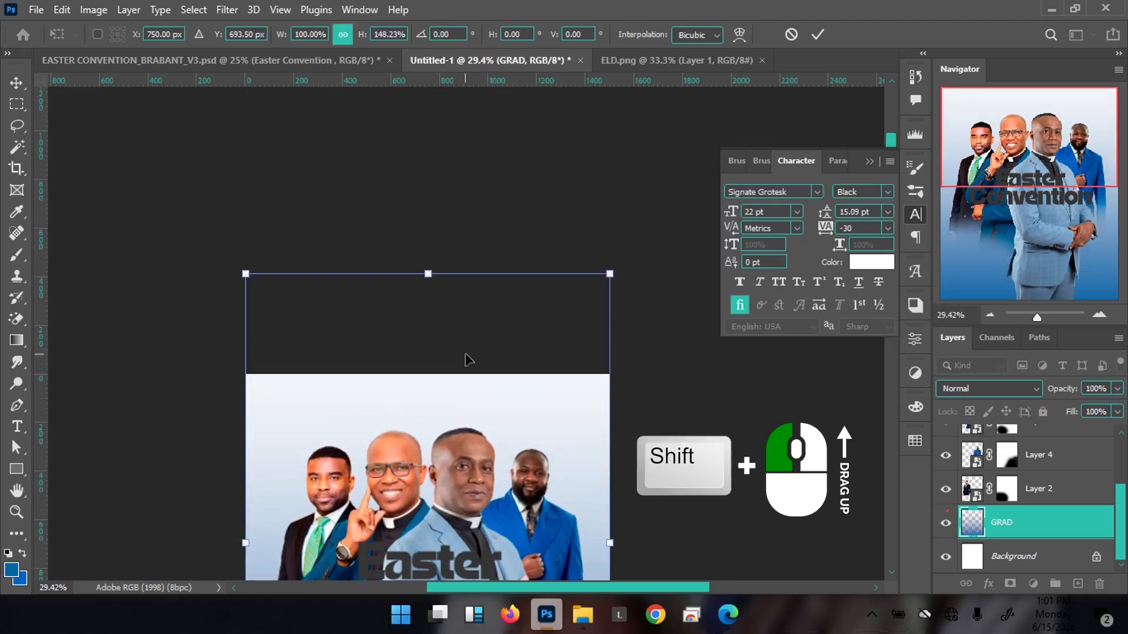
scroll(450, 336, up, 1)
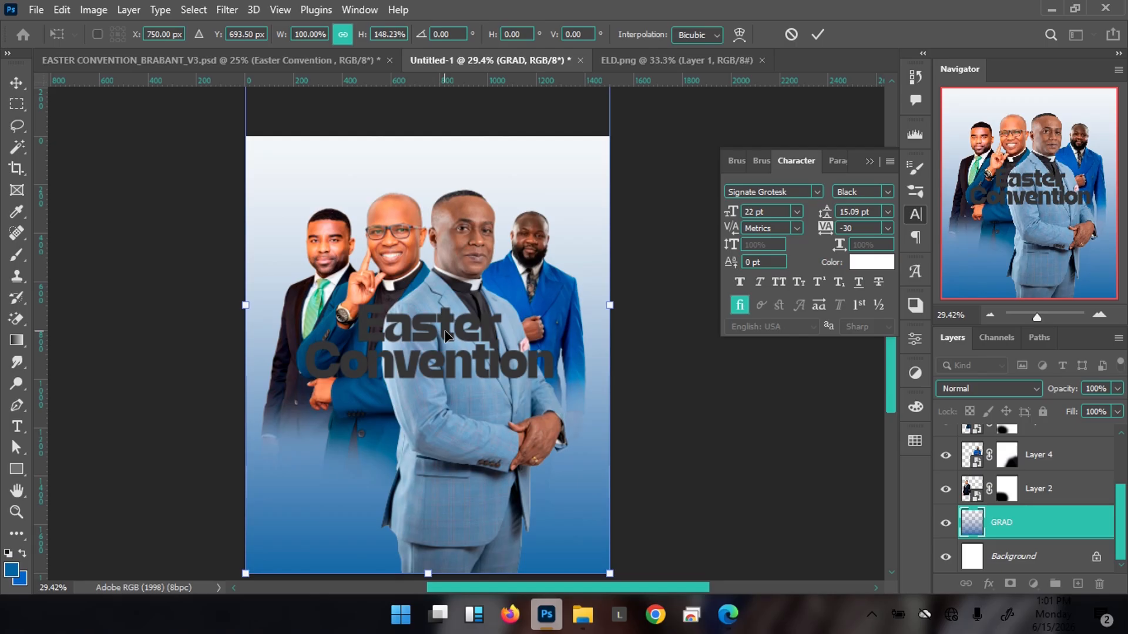
key(Return)
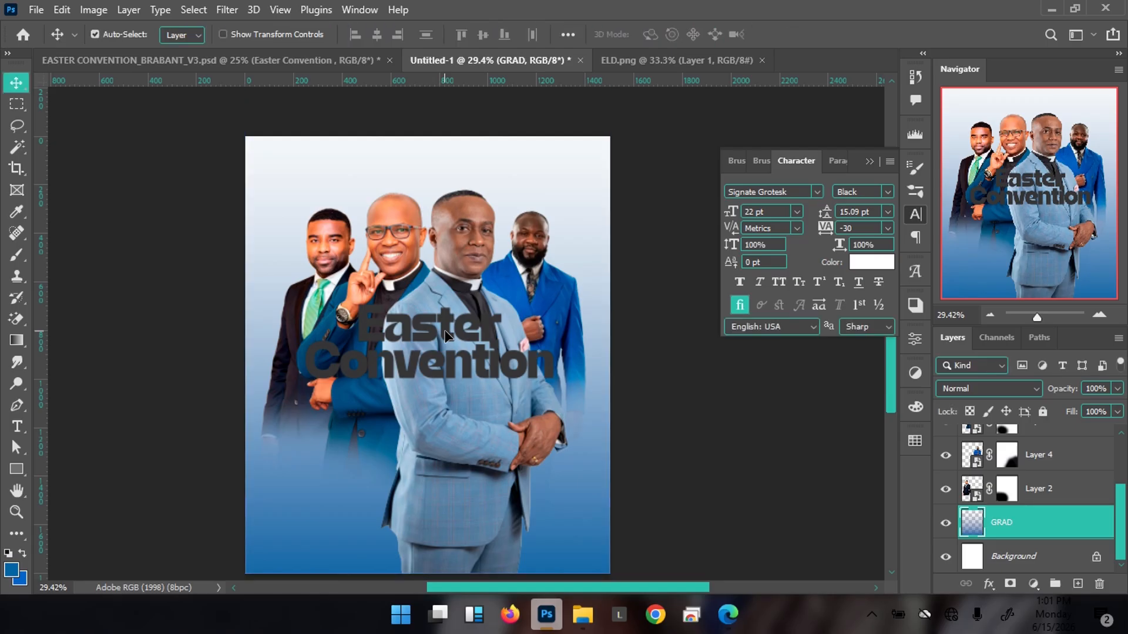
Step: Add a layer mask to GRAD and fade the gradient above the ministers' heads with the soft 600 px black brush at 77% opacity
click(1009, 585)
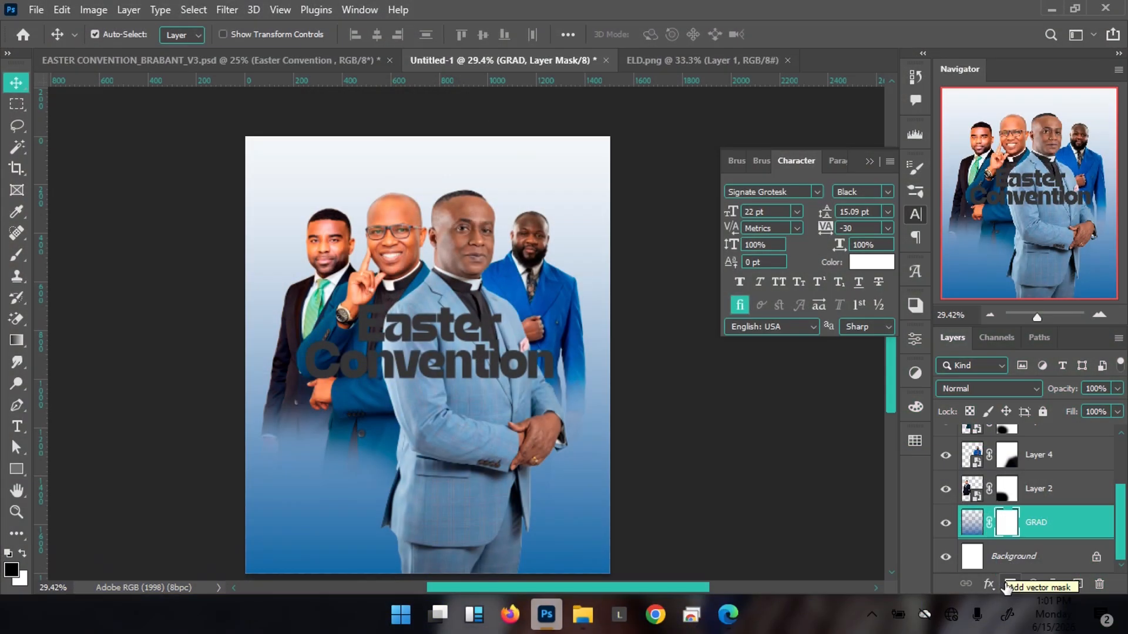
key(b)
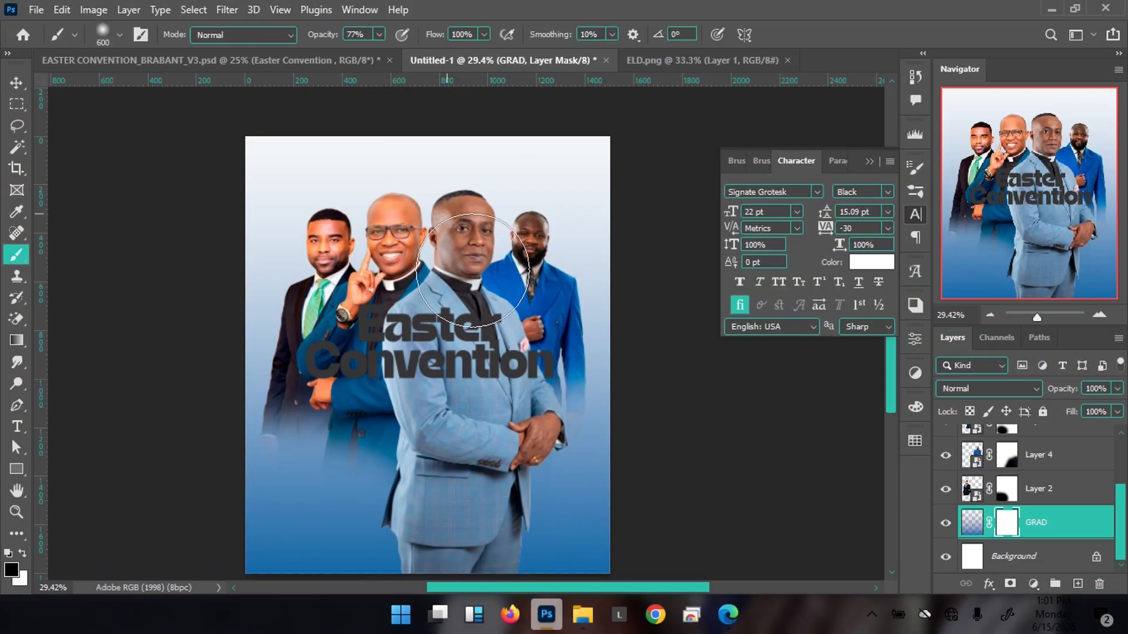
mouse_move(438, 160)
mouse_down()
mouse_move(504, 126)
mouse_move(422, 168)
mouse_move(371, 164)
mouse_up()
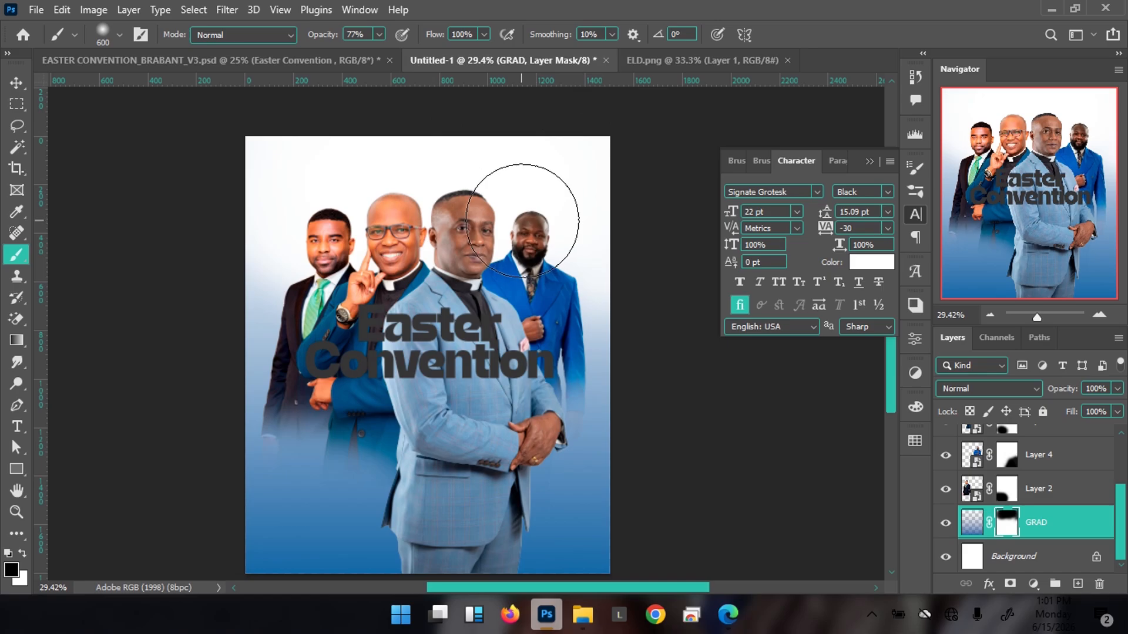
Step: Move the Easter Convention title slightly down across the ministers' chests
key(v)
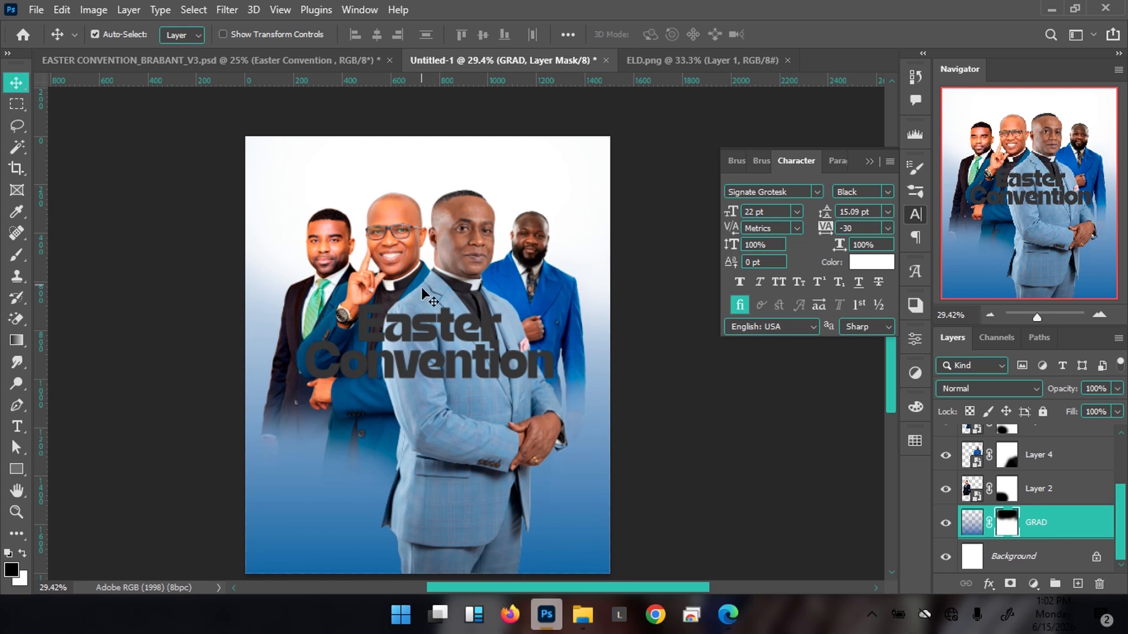
click(447, 338)
drag(446, 323, 448, 355)
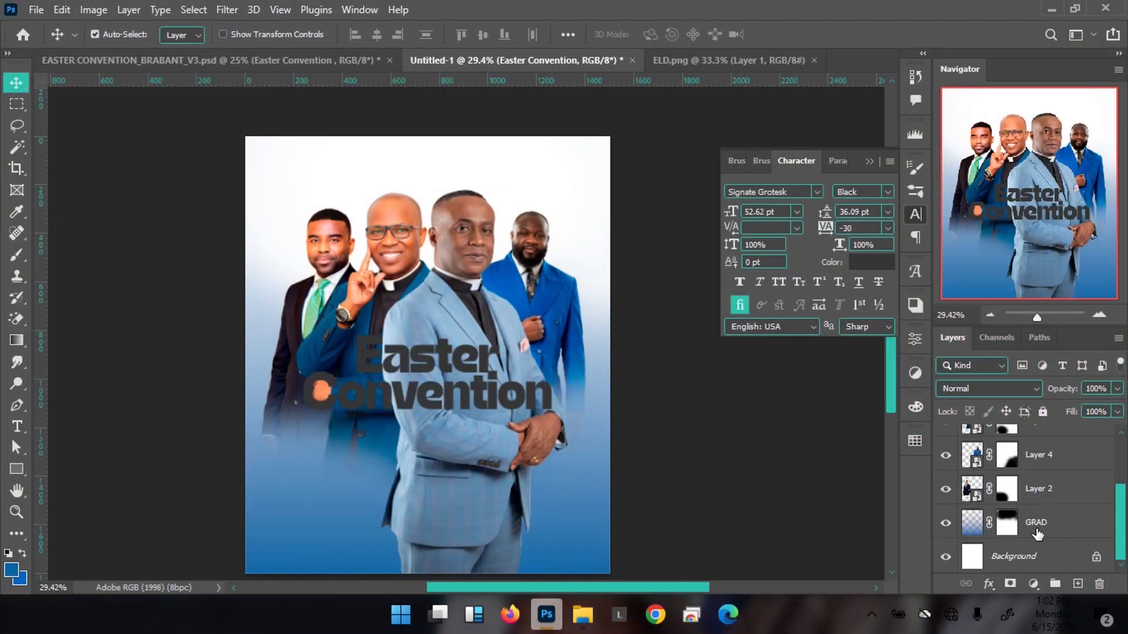
Step: Add a new layer directly above the Background and fill it with light gray ededed
click(1047, 554)
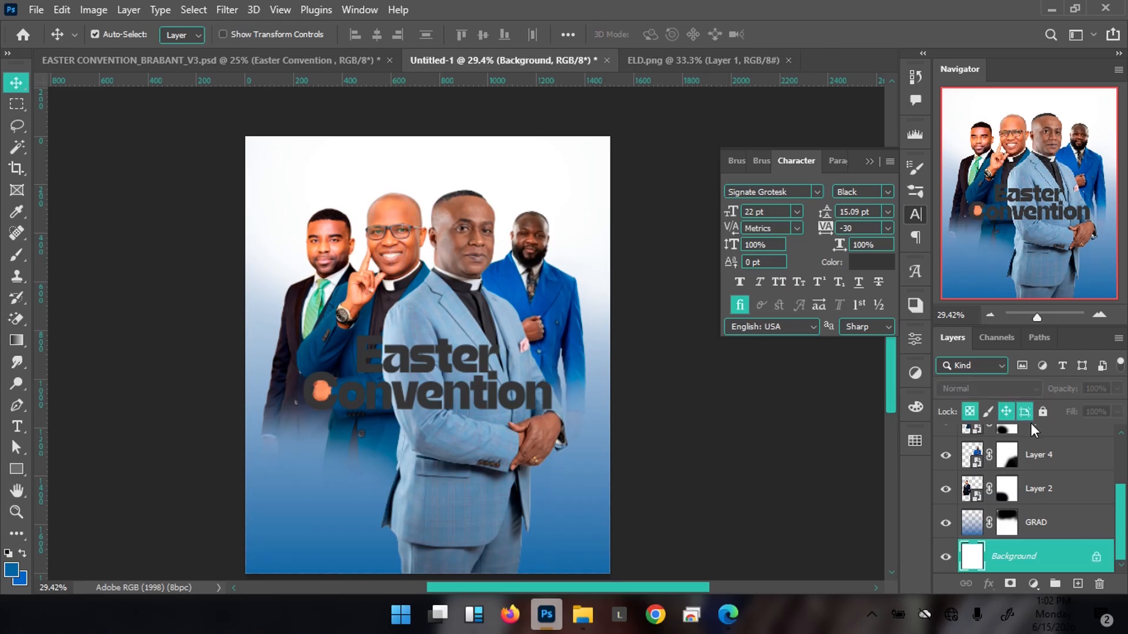
click(1077, 584)
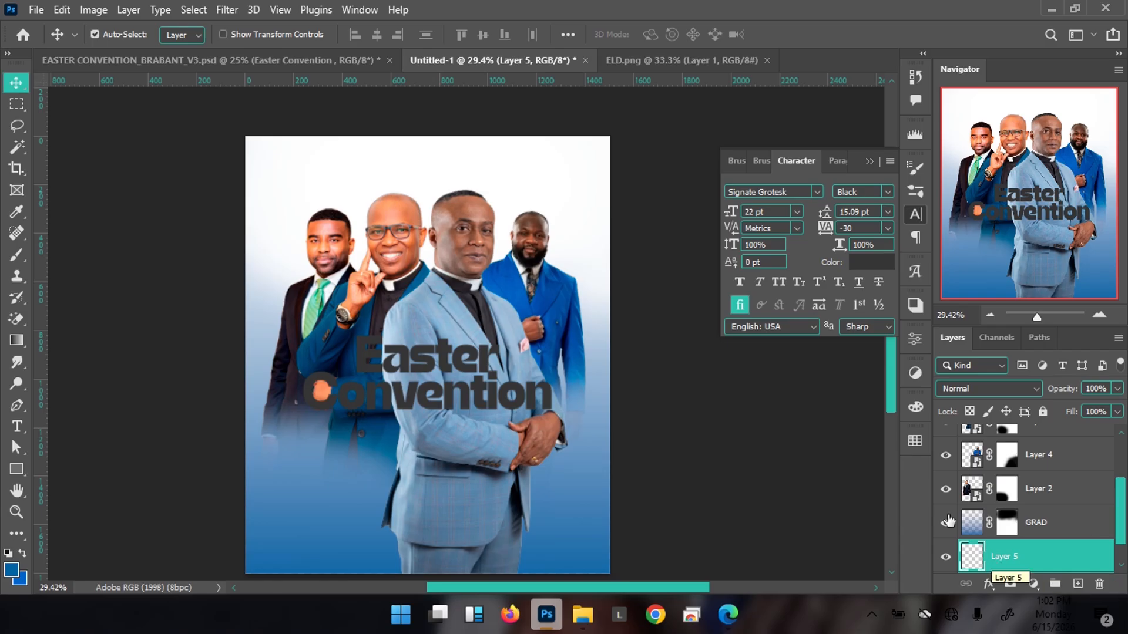
click(12, 572)
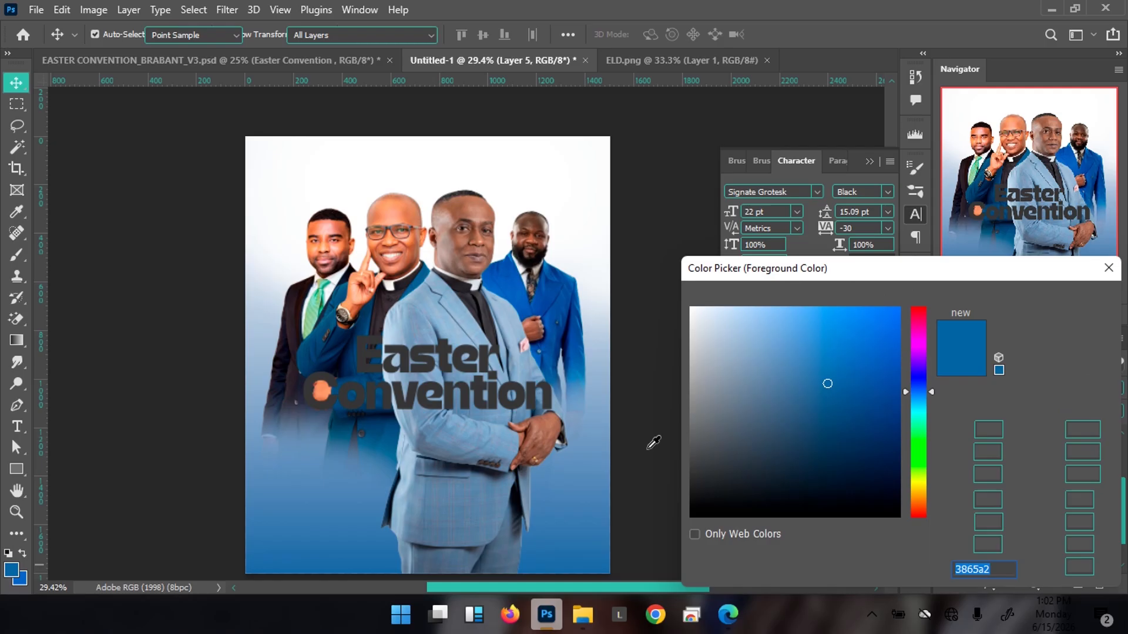
click(691, 350)
drag(656, 350, 658, 319)
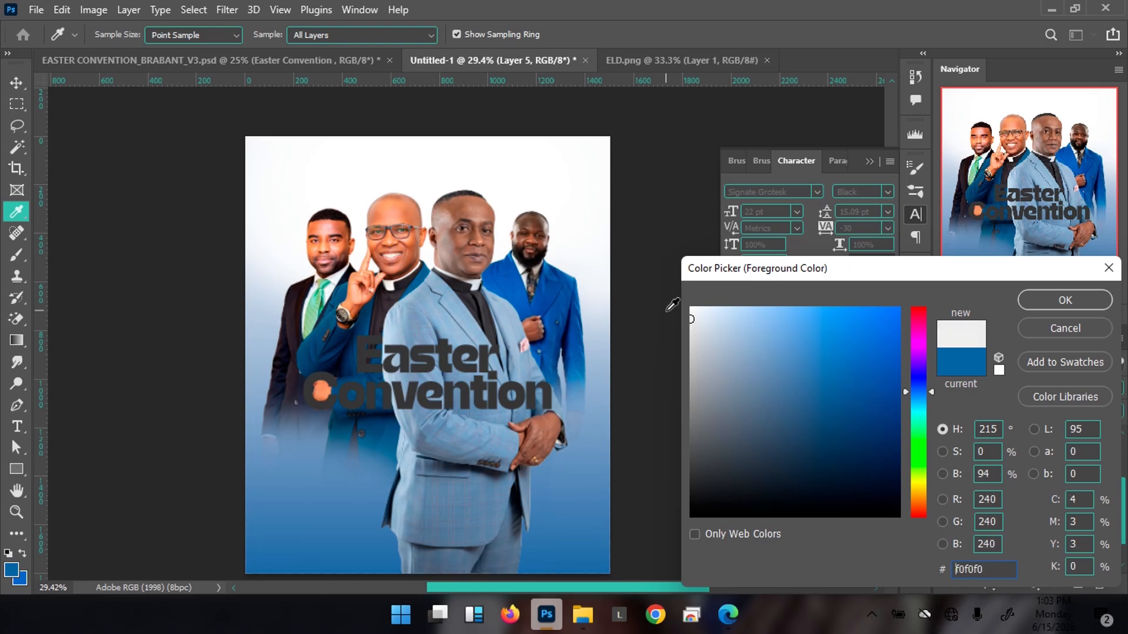
click(692, 319)
drag(692, 319, 684, 322)
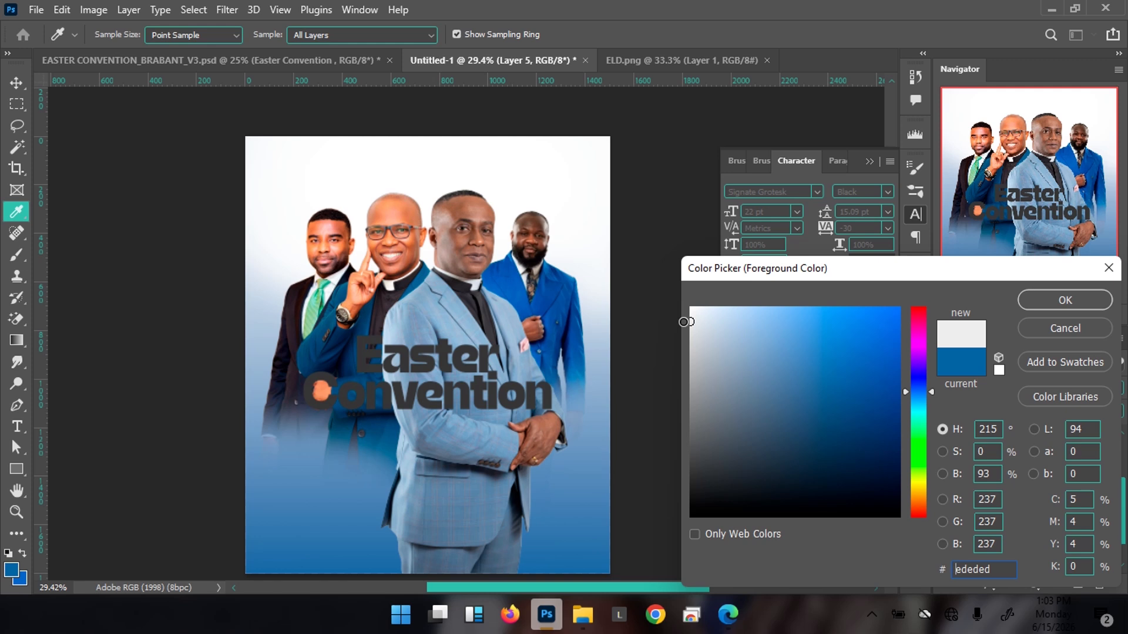
click(1070, 298)
key(v)
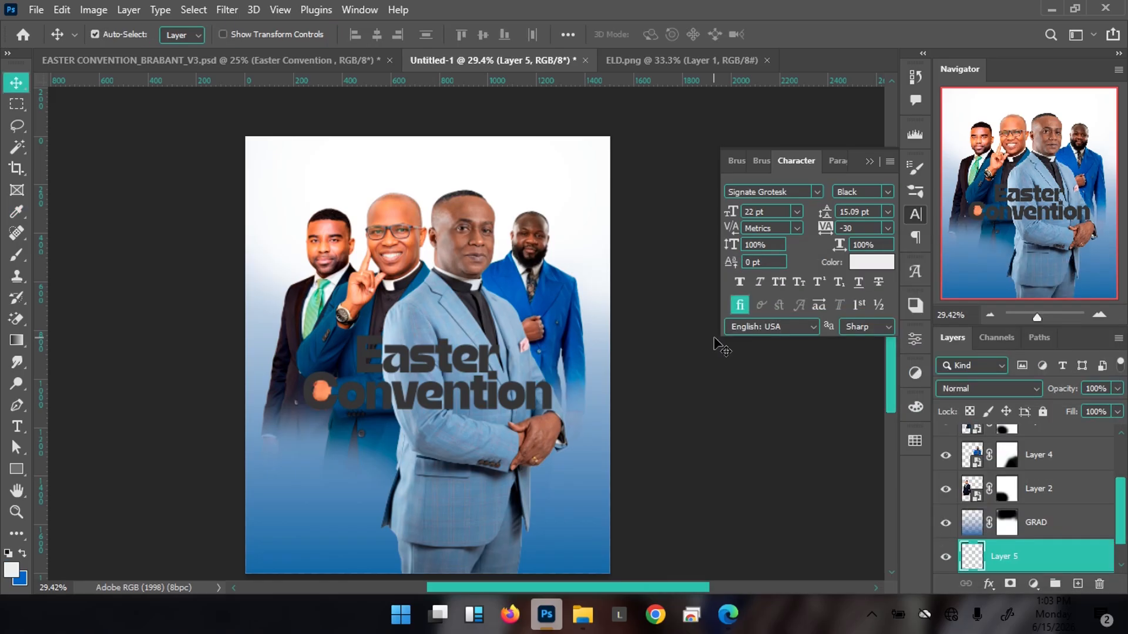
key(alt)
key(alt+BackSpace)
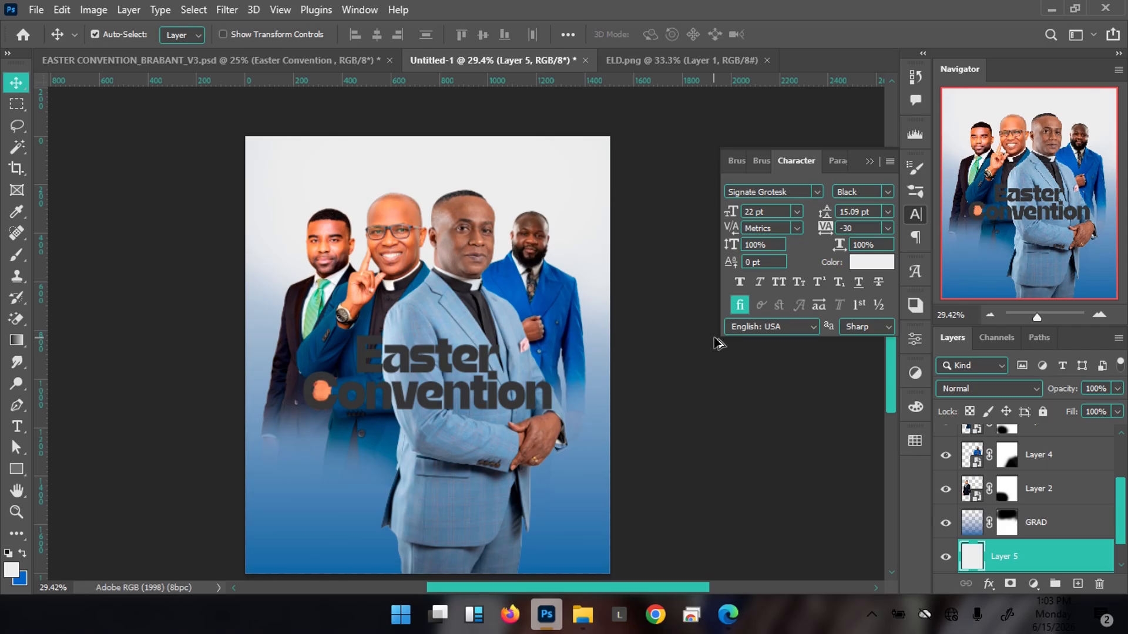
Step: Scale the light gray layer about its center to about 96.59% so a thin white border frames the canvas
key(ctrl)
key(ctrl+t)
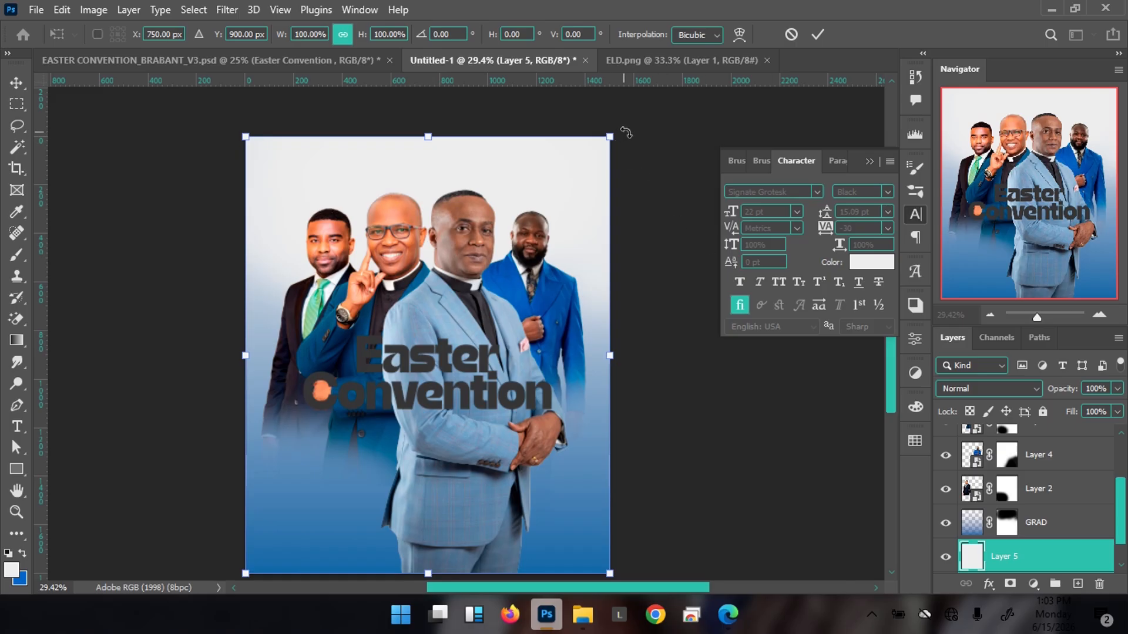
drag(609, 137, 603, 141)
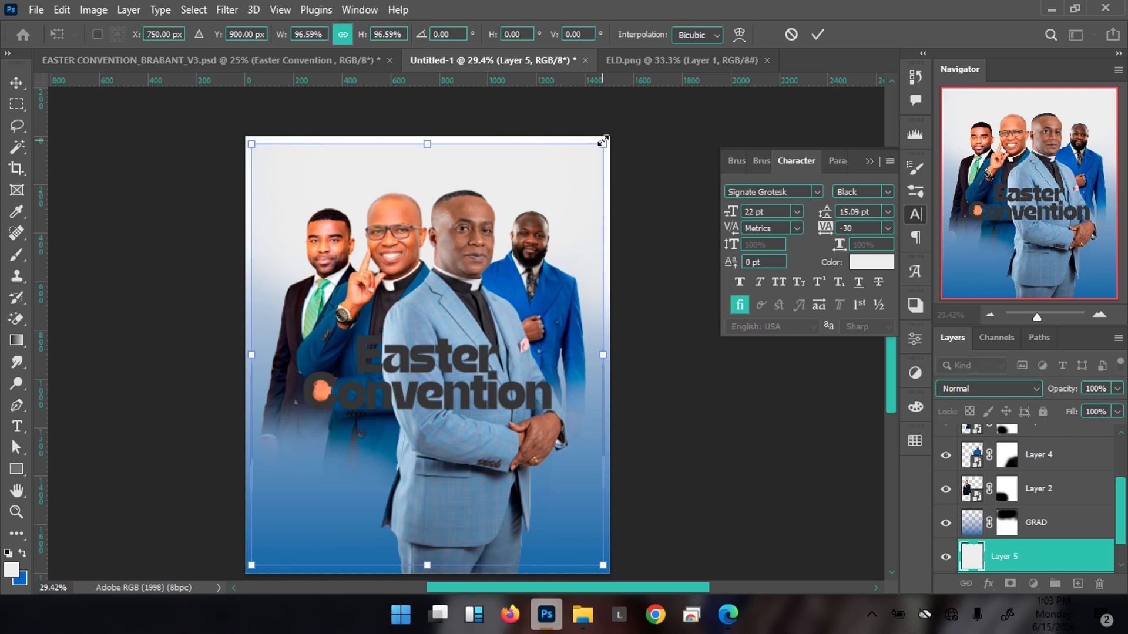
key(Return)
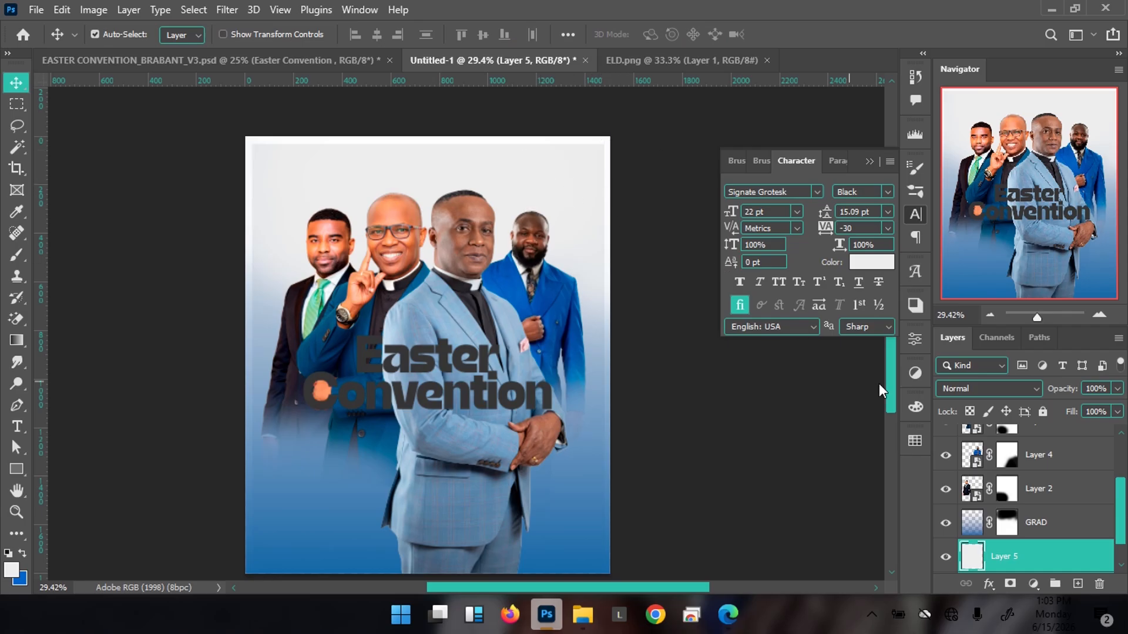
Step: Create a new layer named WHITE with a green color label directly above the GRAD layer
scroll(1047, 472, down, 1)
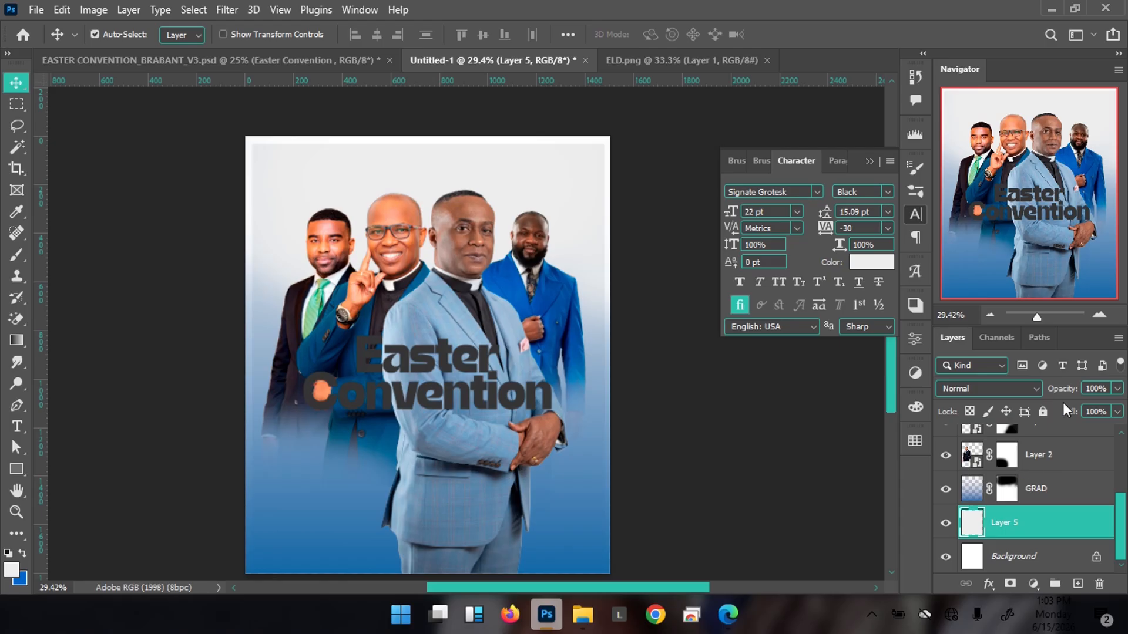
click(1056, 492)
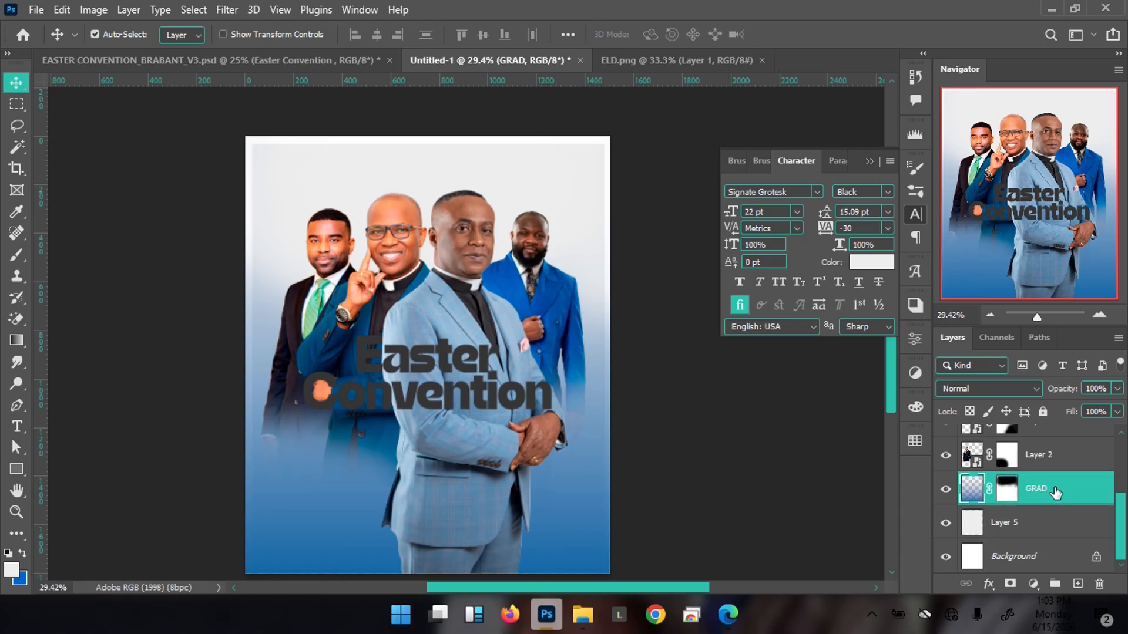
key(ctrl+shift+n)
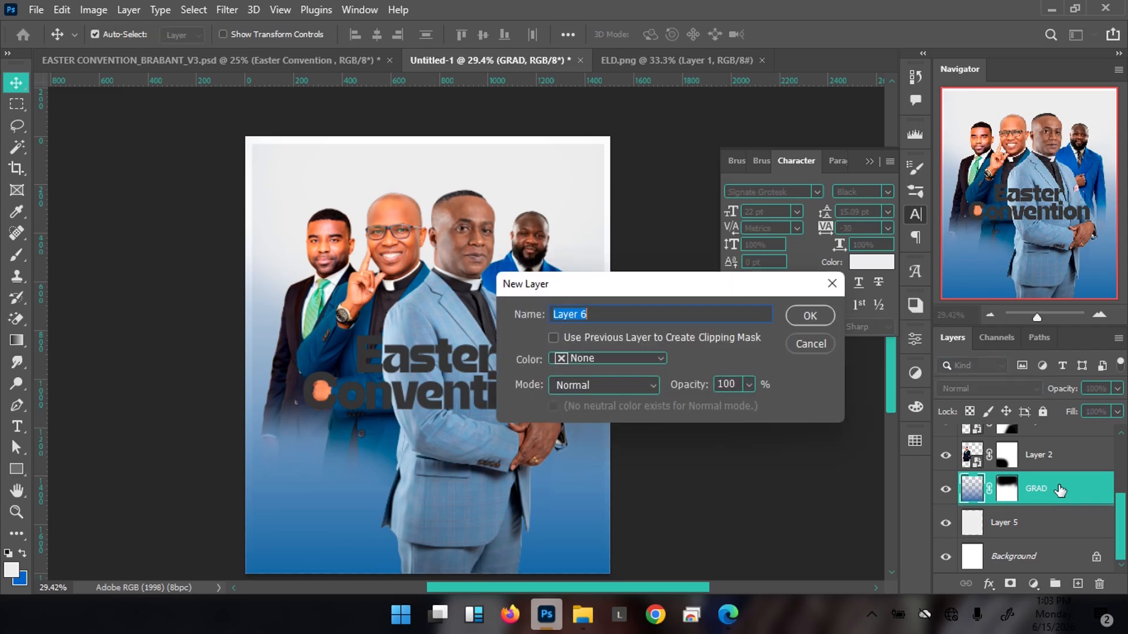
text(WHITE)
click(636, 357)
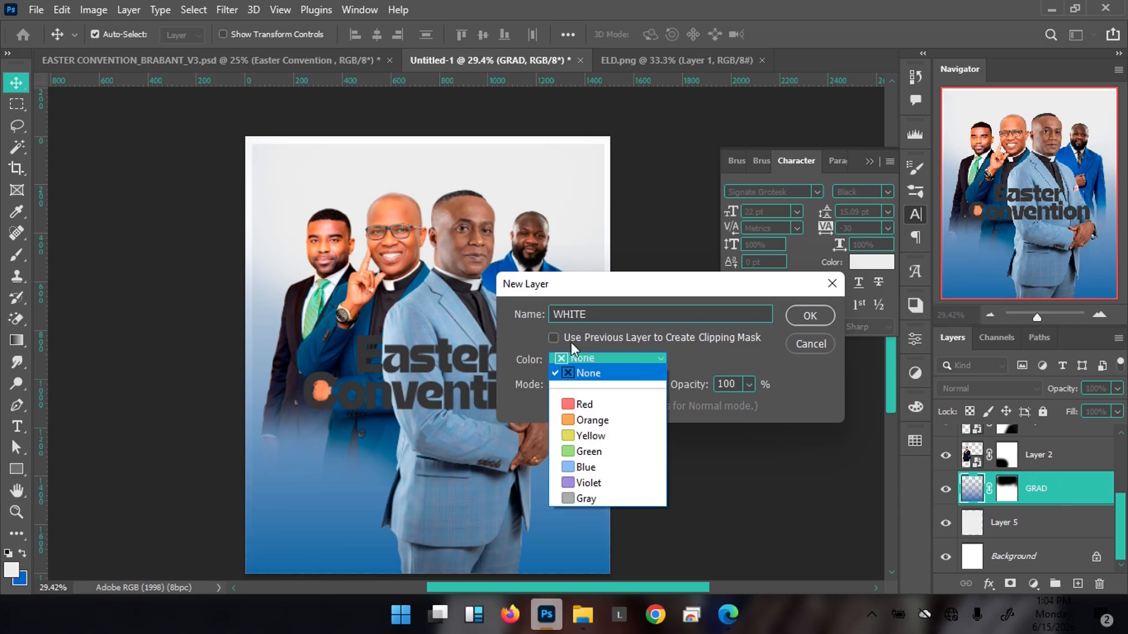
click(587, 452)
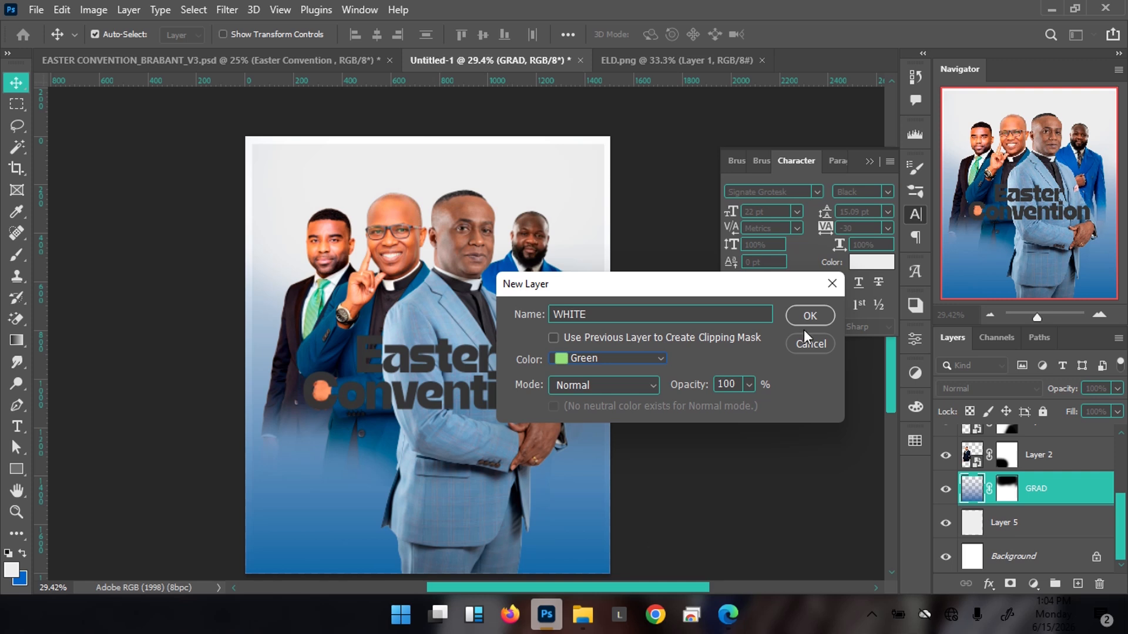
click(812, 316)
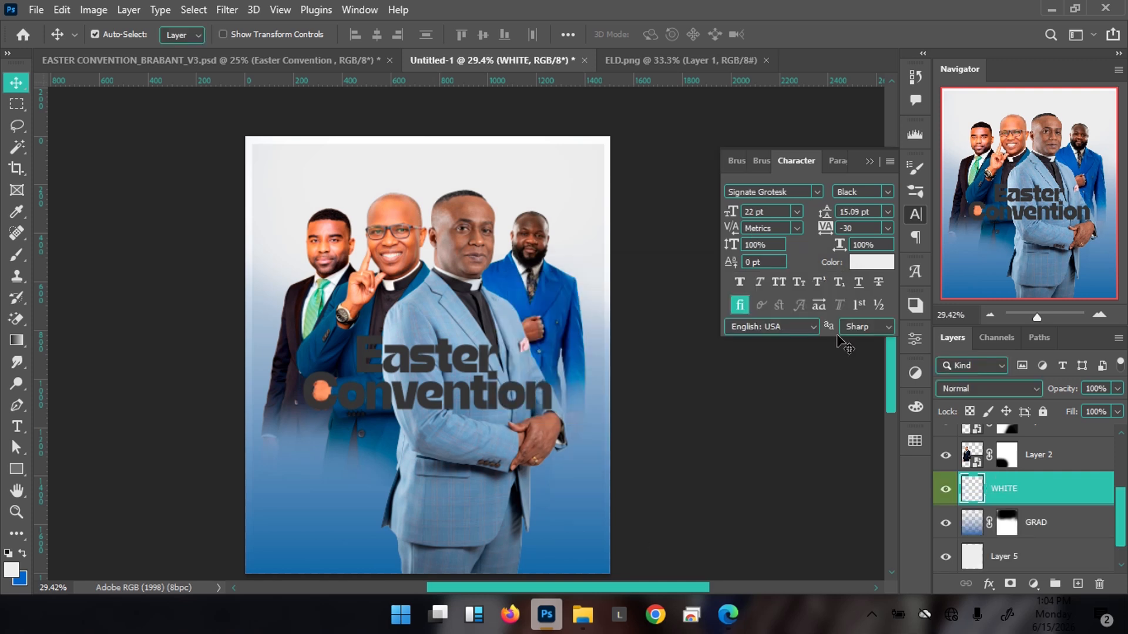
Step: Ready the Brush at size 900 for the WHITE layer and set the foreground color to white ffffff
key(b)
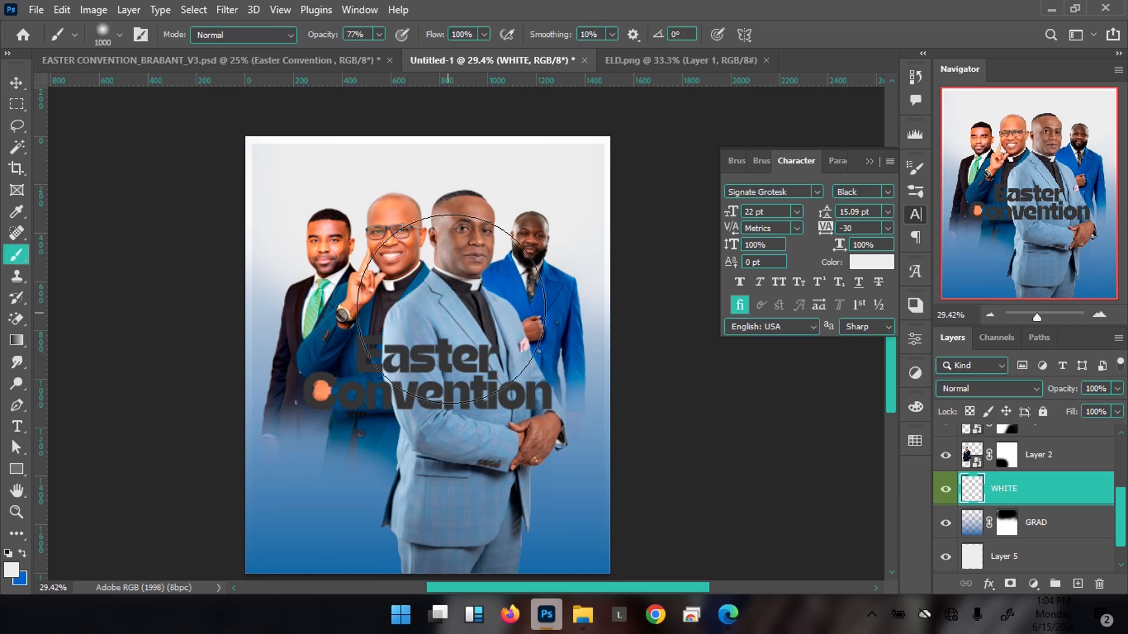
key(bracketleft)
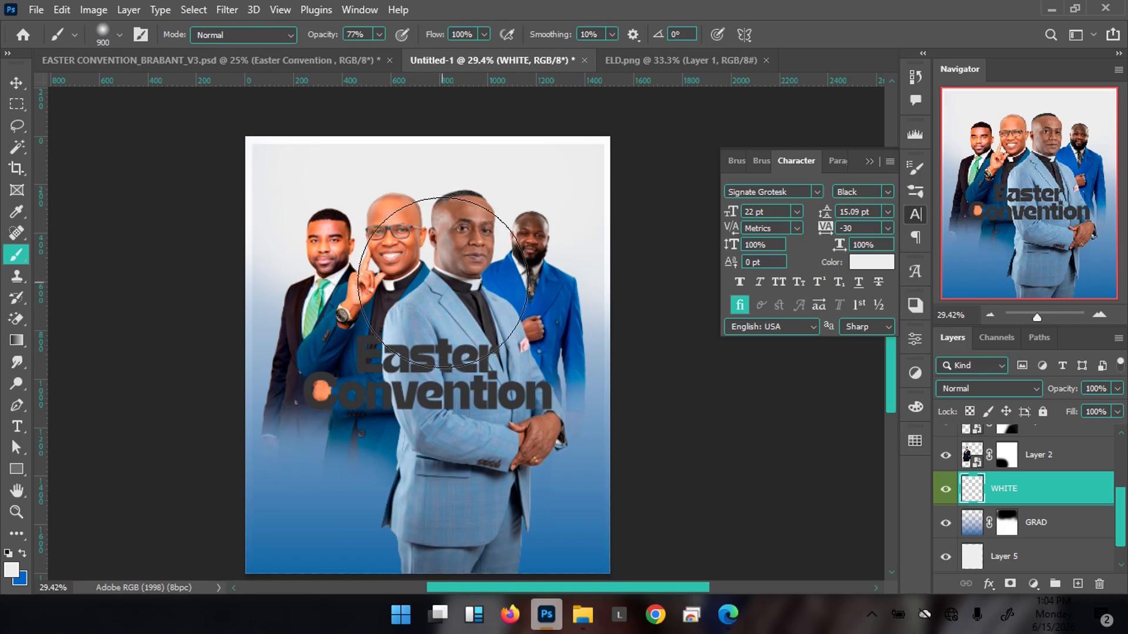
click(11, 569)
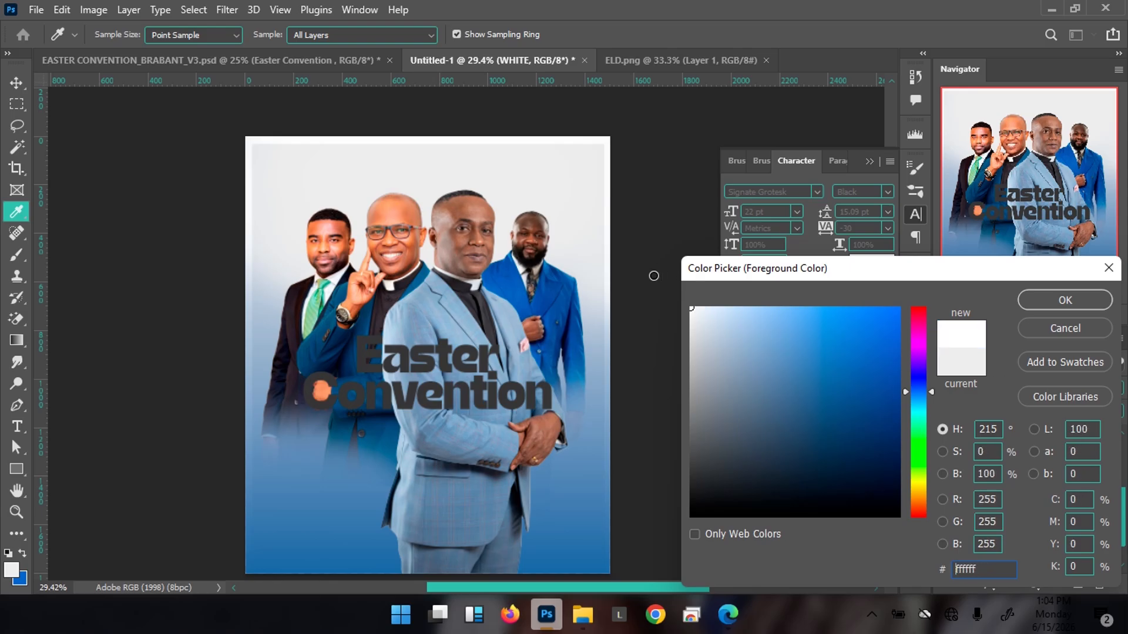
click(1079, 298)
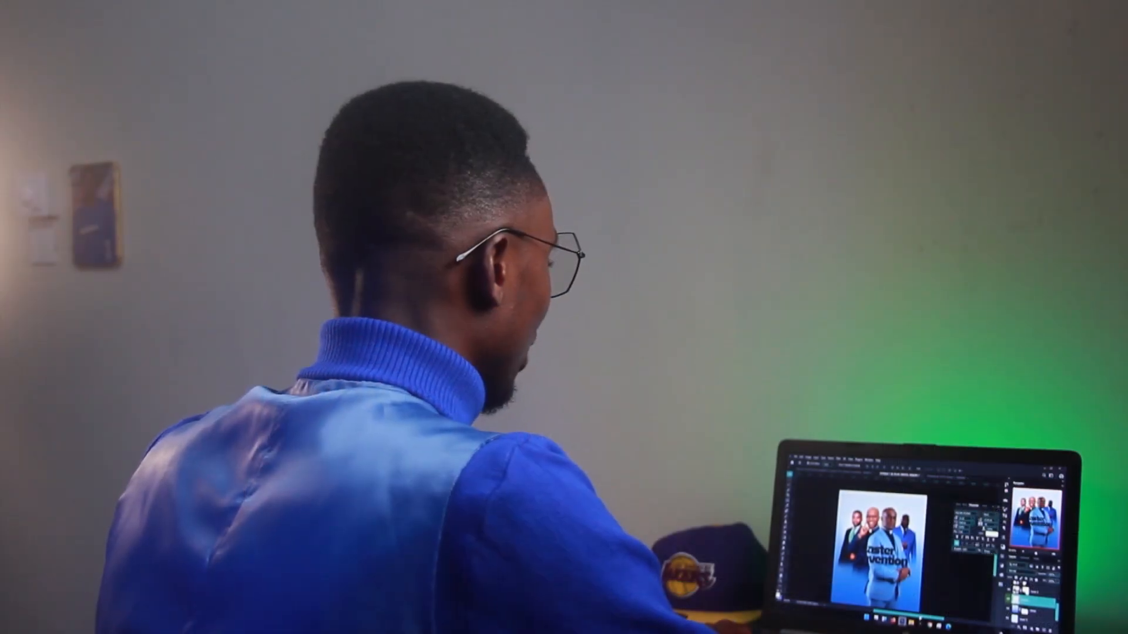
Step: Open THORNSN-01 from the EASTER folder and bring its thorn artwork into the flyer directly above the WHITE layer
click(453, 543)
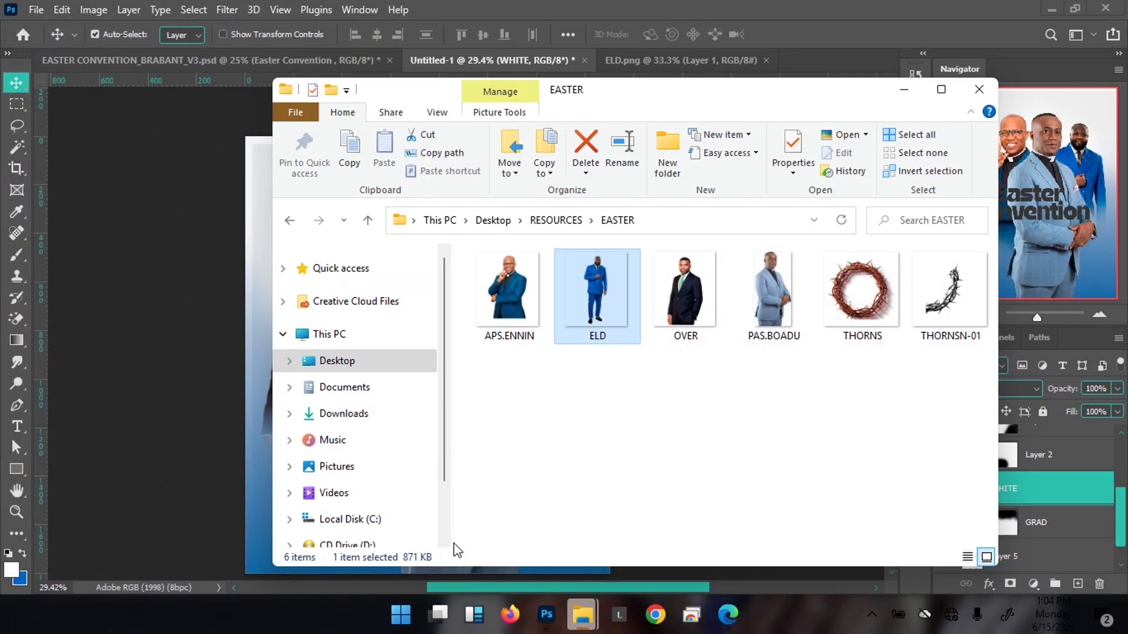
click(861, 320)
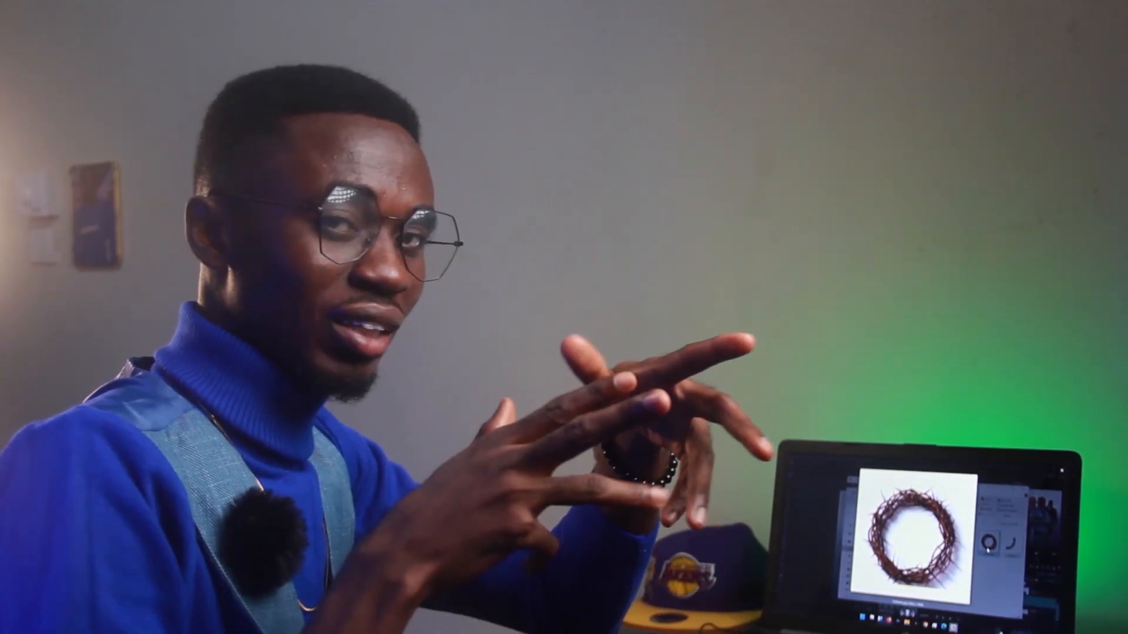
click(1061, 471)
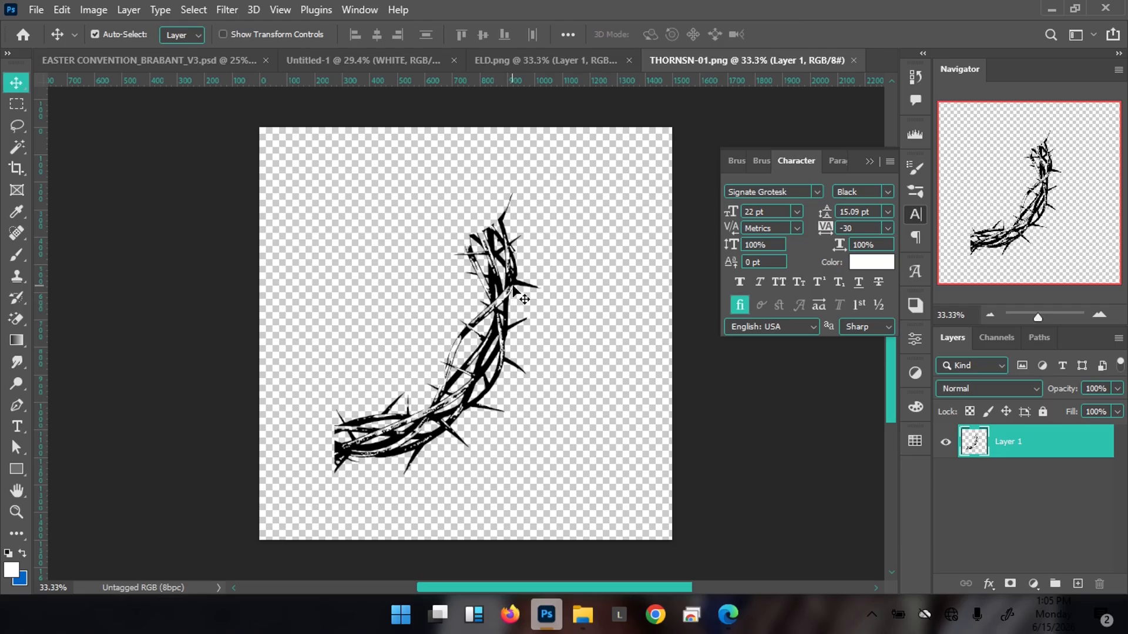
drag(525, 290, 449, 326)
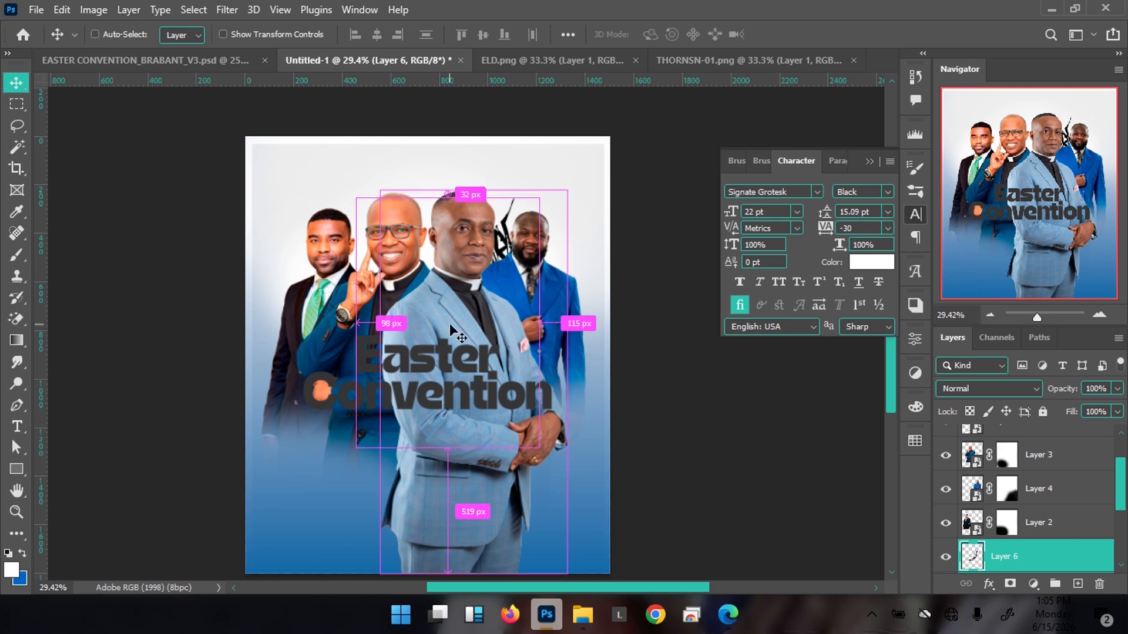
Step: Convert the imported thorn layer to a Smart Object, keeping its current size
key(ctrl+t)
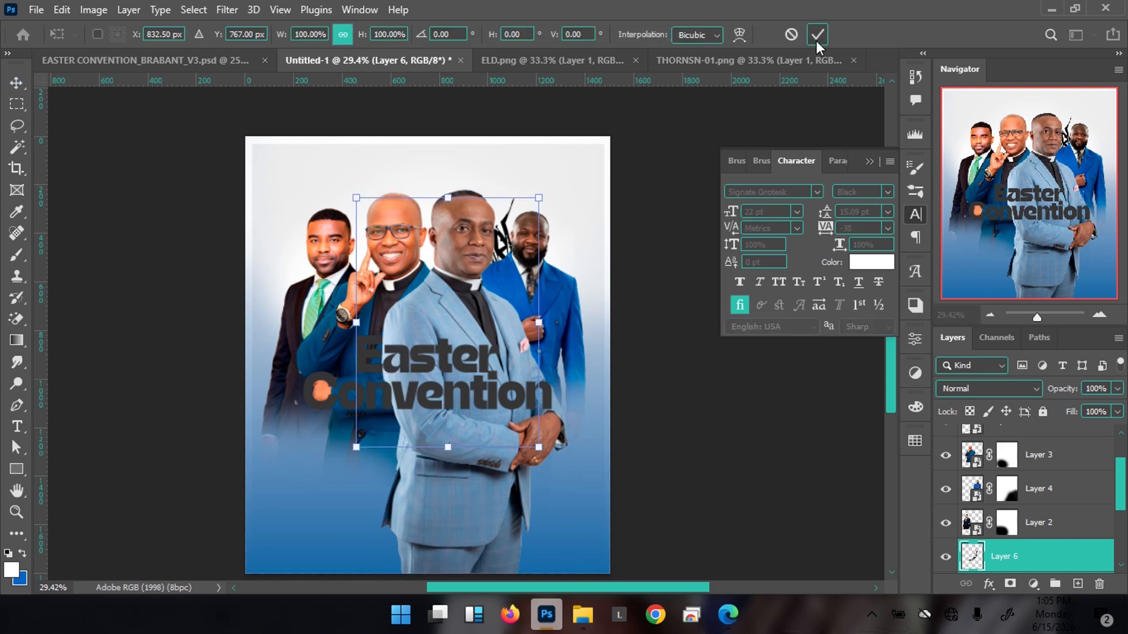
click(817, 35)
right_click(1057, 556)
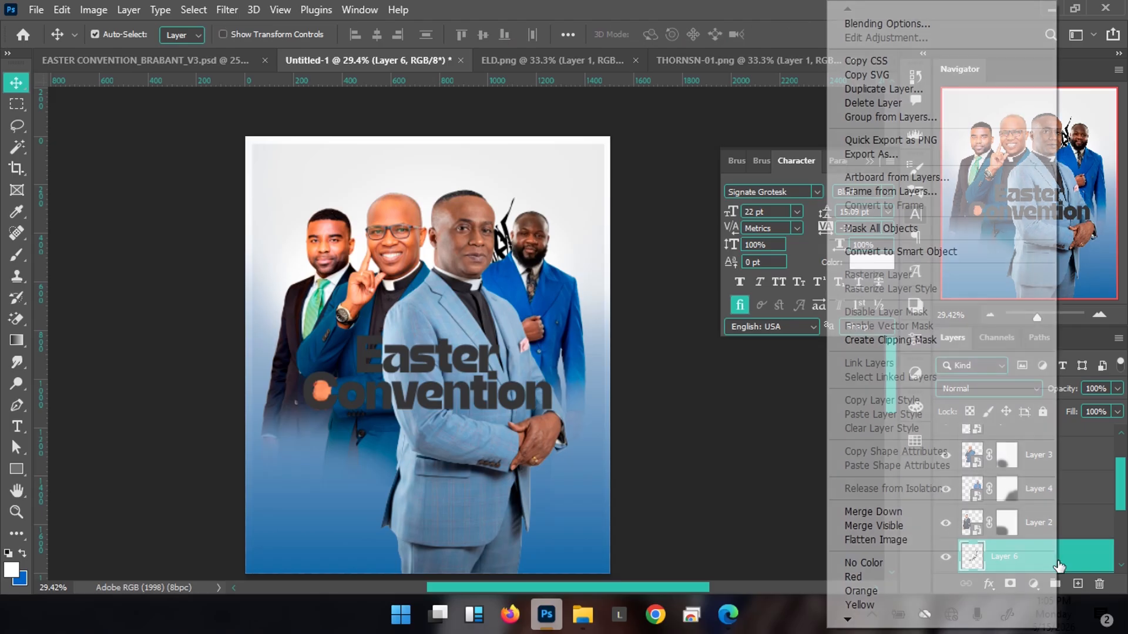
click(861, 251)
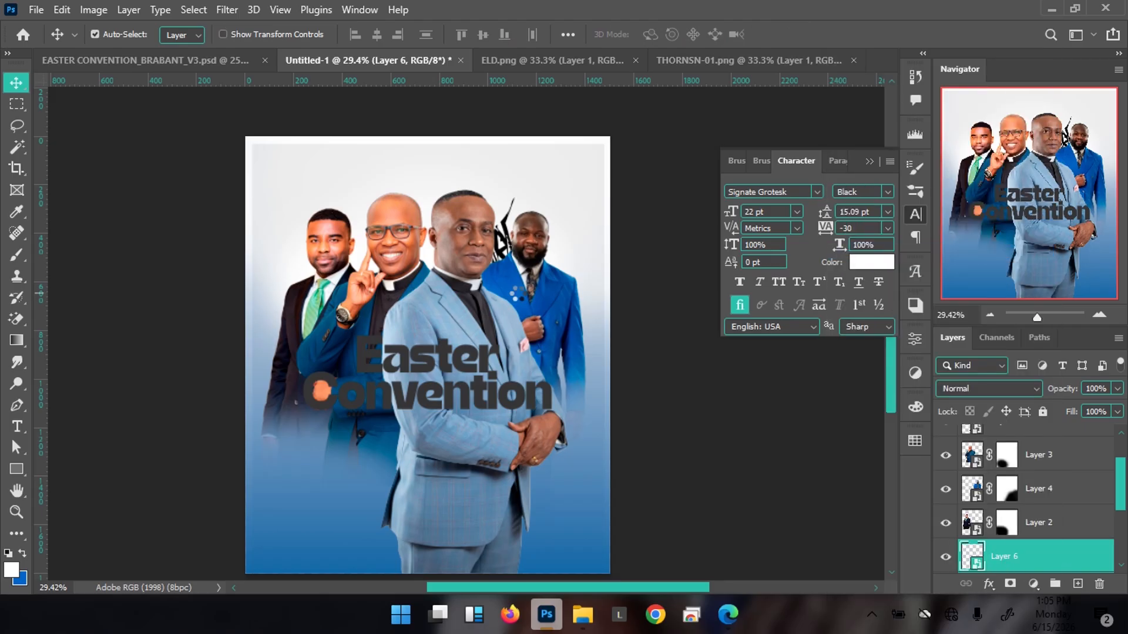
Step: Scale the thorn artwork to about 177% and rotate it to about -85° so it arcs behind the ministers
key(ctrl+t)
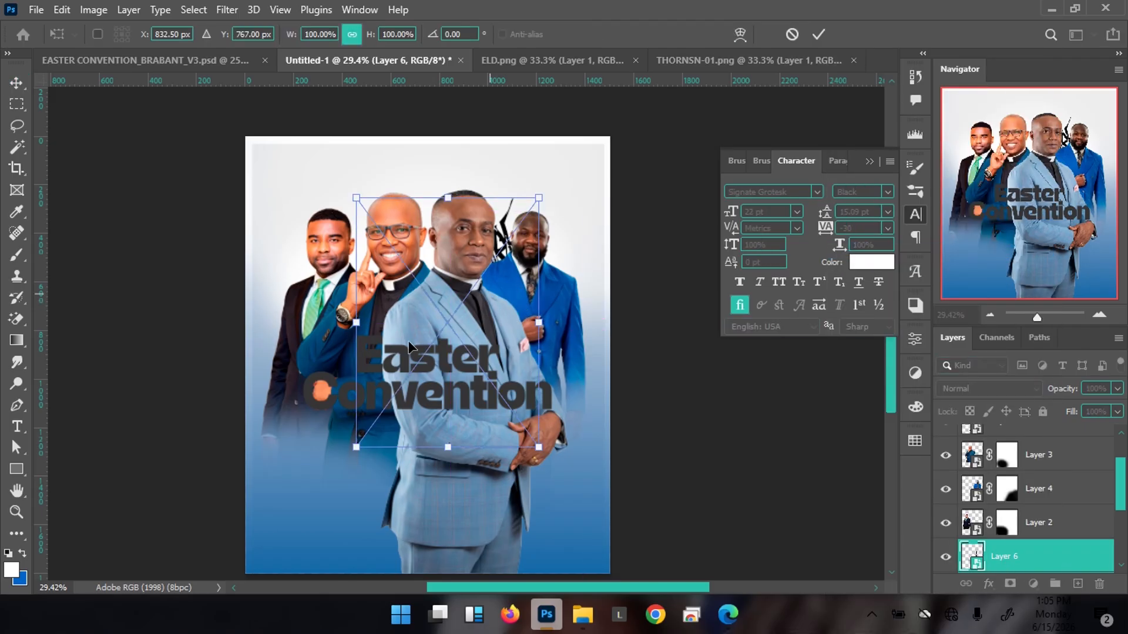
drag(461, 504, 492, 513)
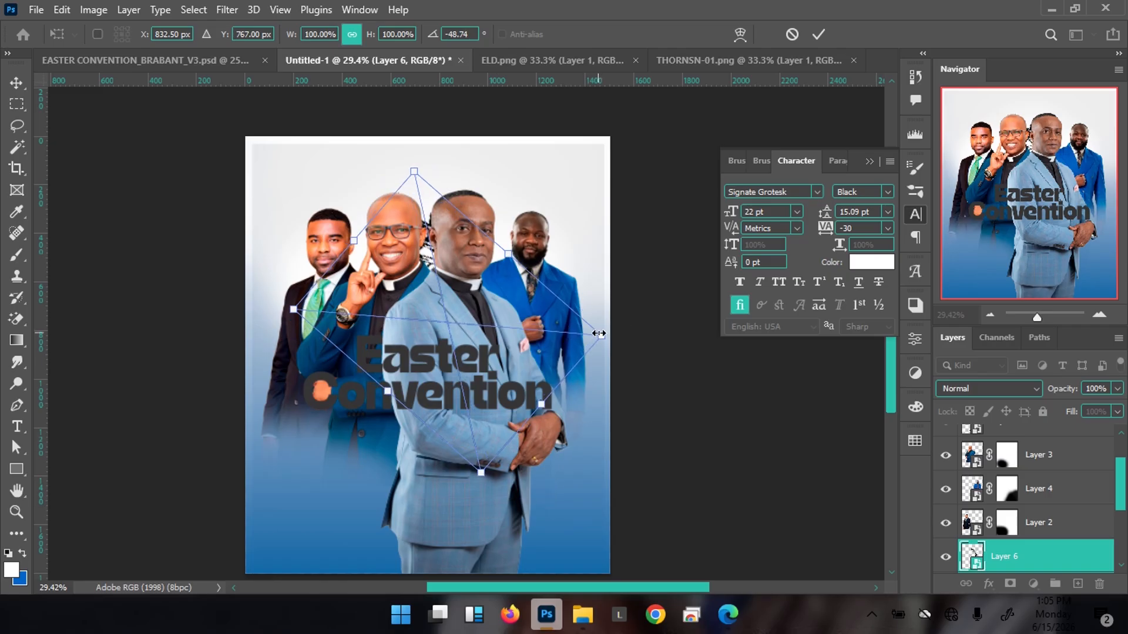
drag(605, 335, 696, 350)
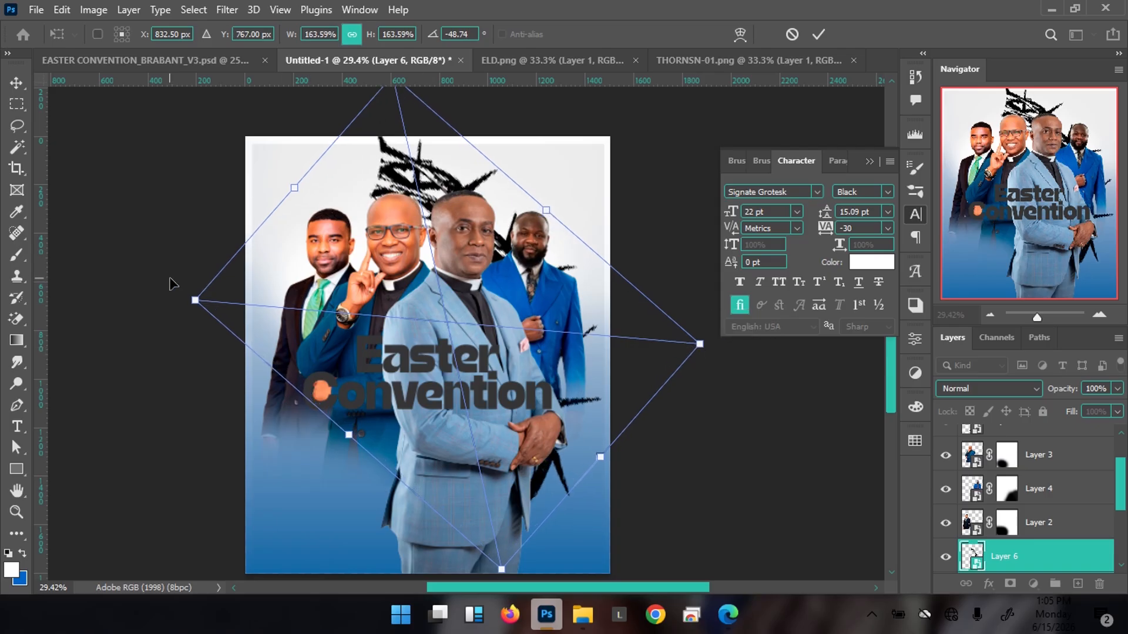
drag(171, 283, 146, 405)
drag(506, 258, 436, 253)
drag(651, 194, 643, 141)
drag(614, 176, 655, 165)
drag(548, 253, 559, 266)
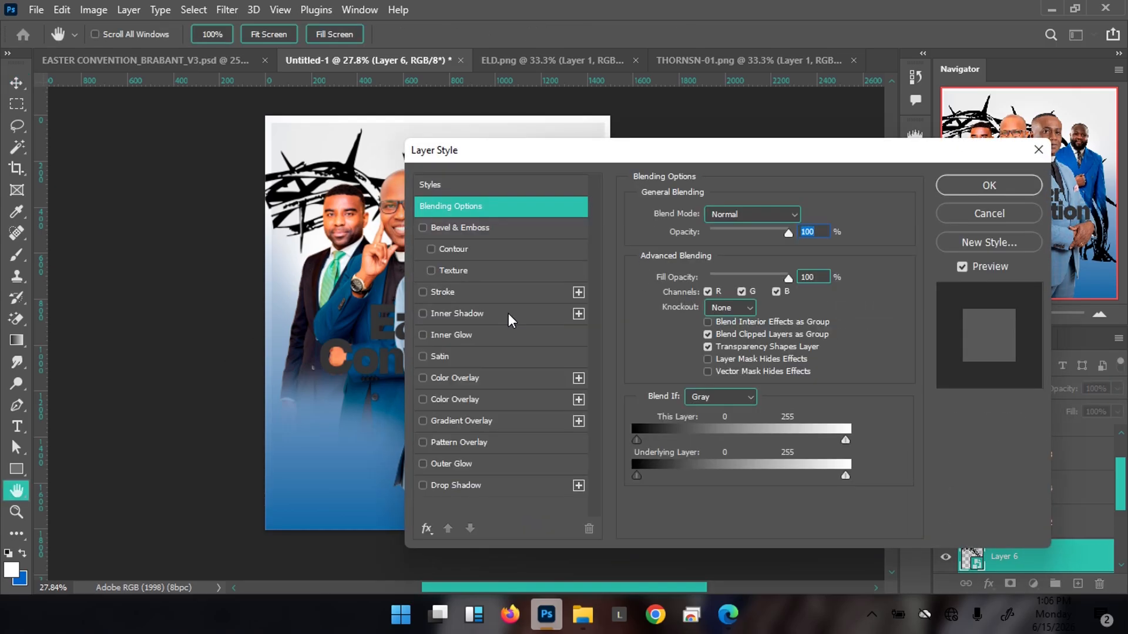
Step: Apply a white Color Overlay at 100% opacity with Normal blending to the thorn layer
click(470, 378)
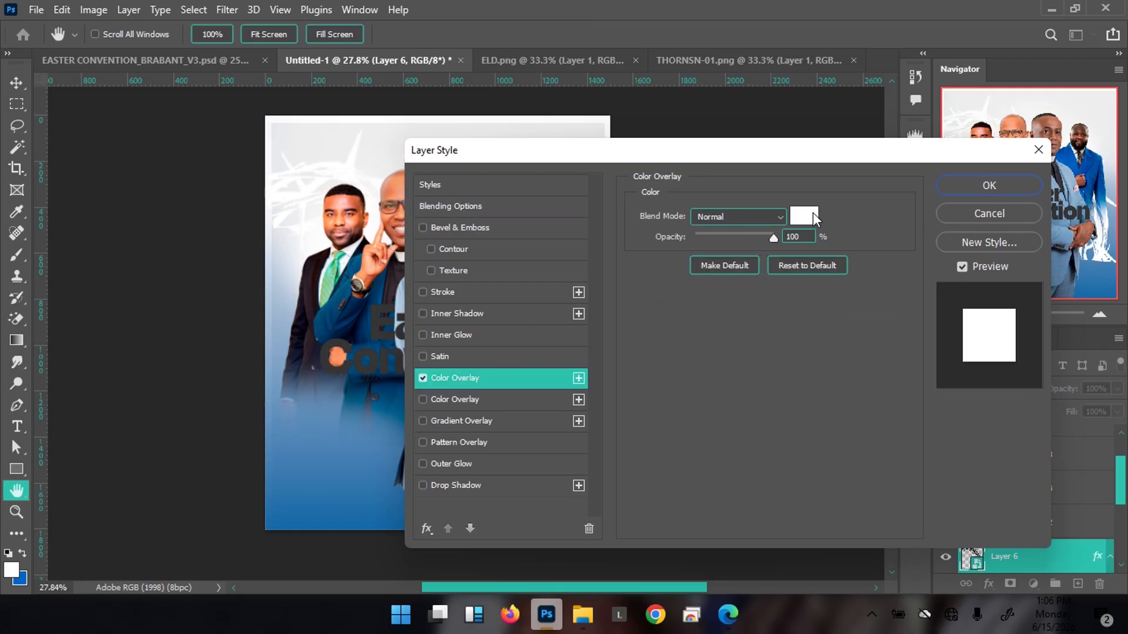
click(1013, 183)
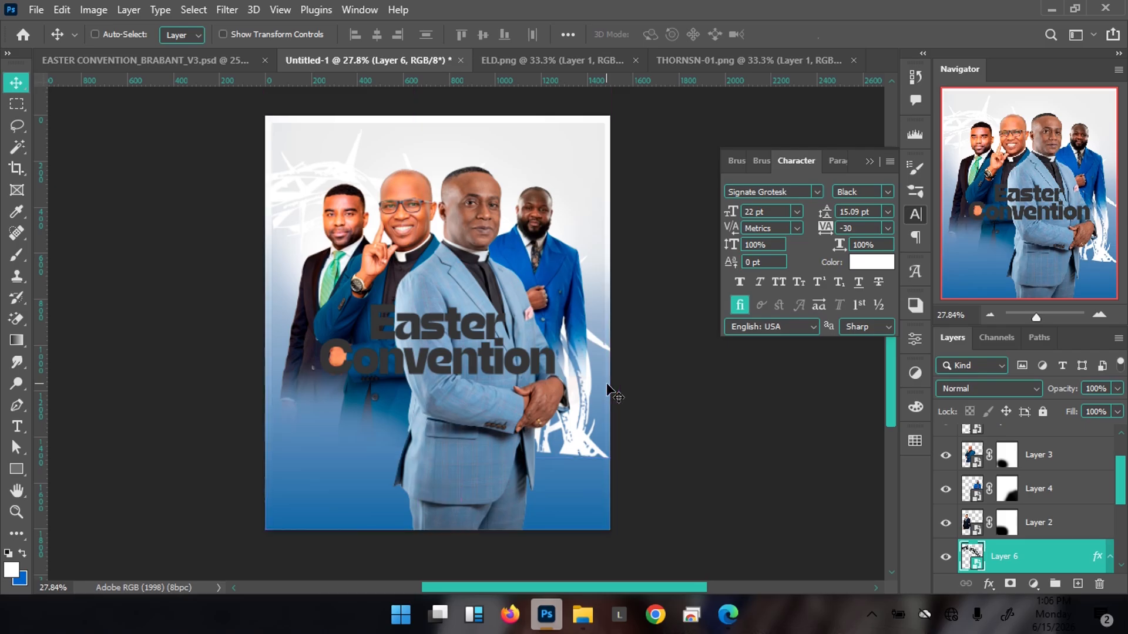
Step: Enlarge the white thorns to about 209%, rotate them to about -104°, and reposition them around the ministers' heads
key(ctrl+t)
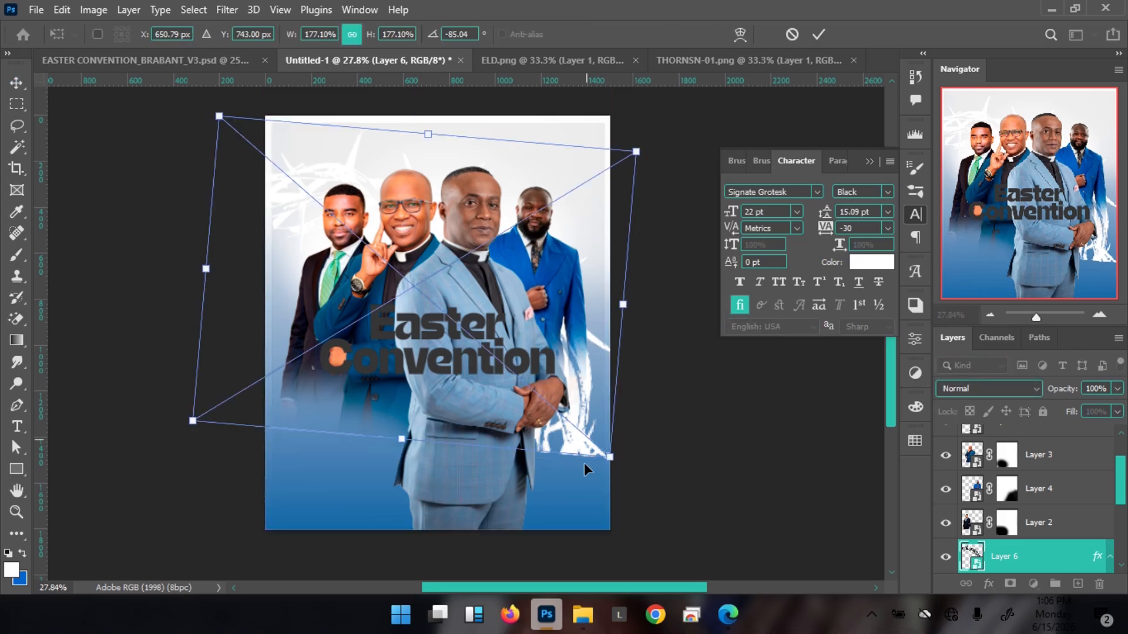
drag(620, 483, 543, 222)
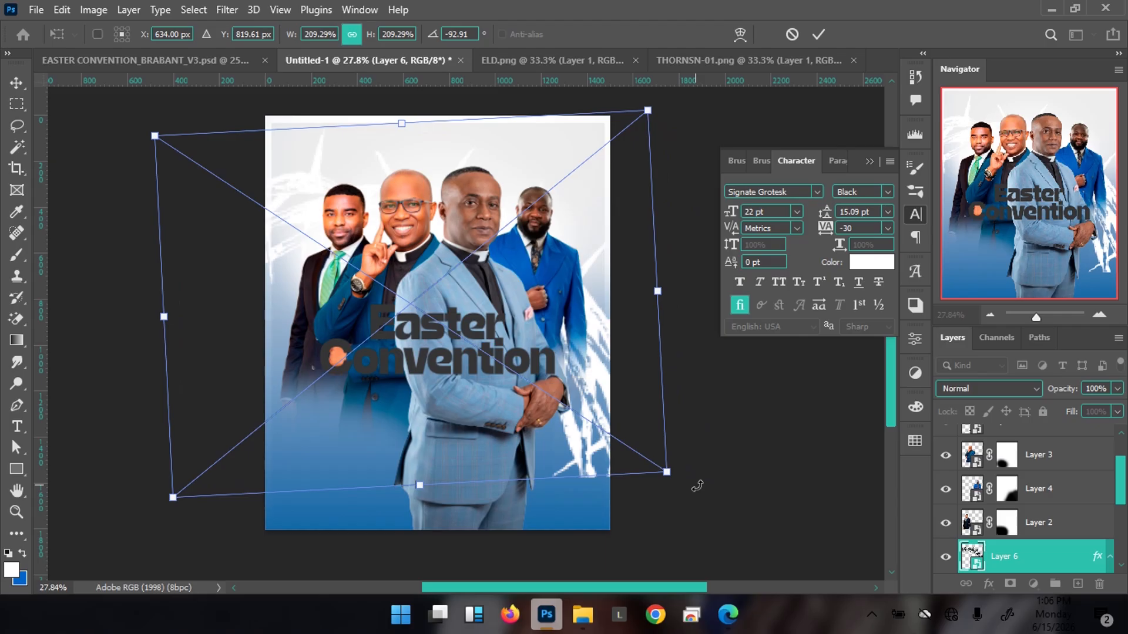
drag(741, 514, 791, 450)
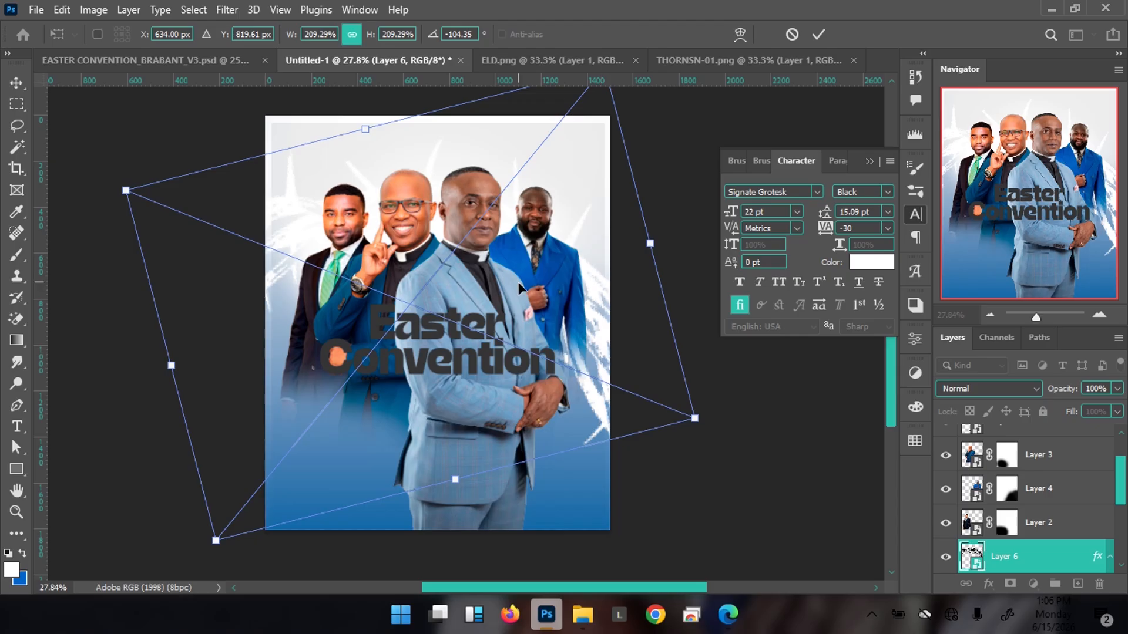
drag(527, 287, 532, 283)
key(Return)
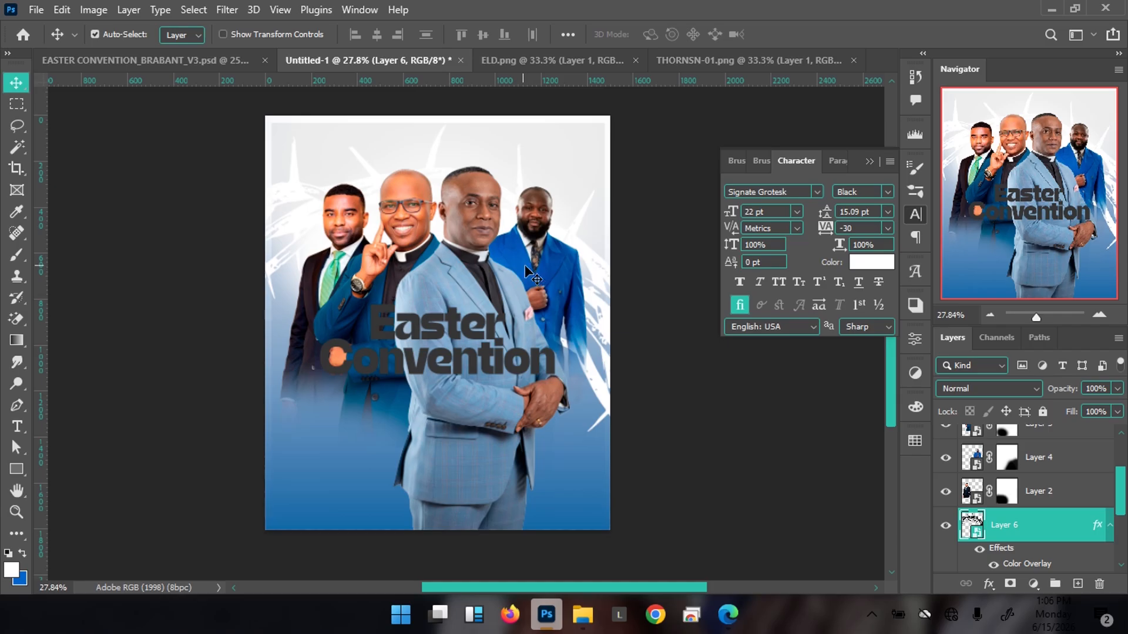
Step: Compare the thorns with the EASTER CONVENTION_BRABANT_V3 reference and scale them up to about 231% in the flyer
click(150, 55)
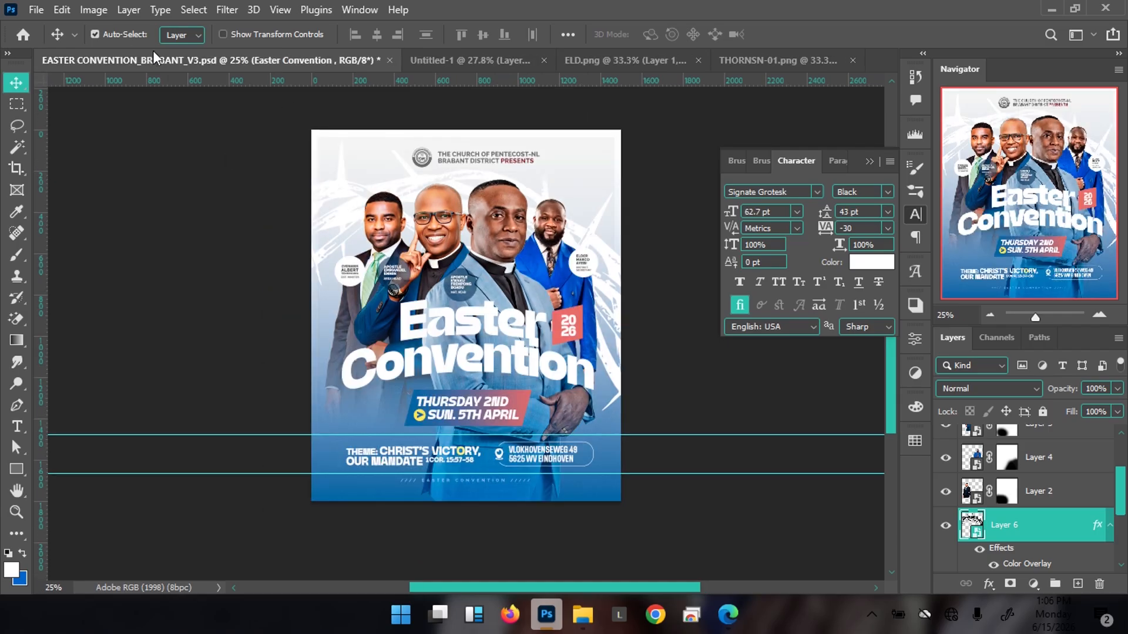
click(458, 64)
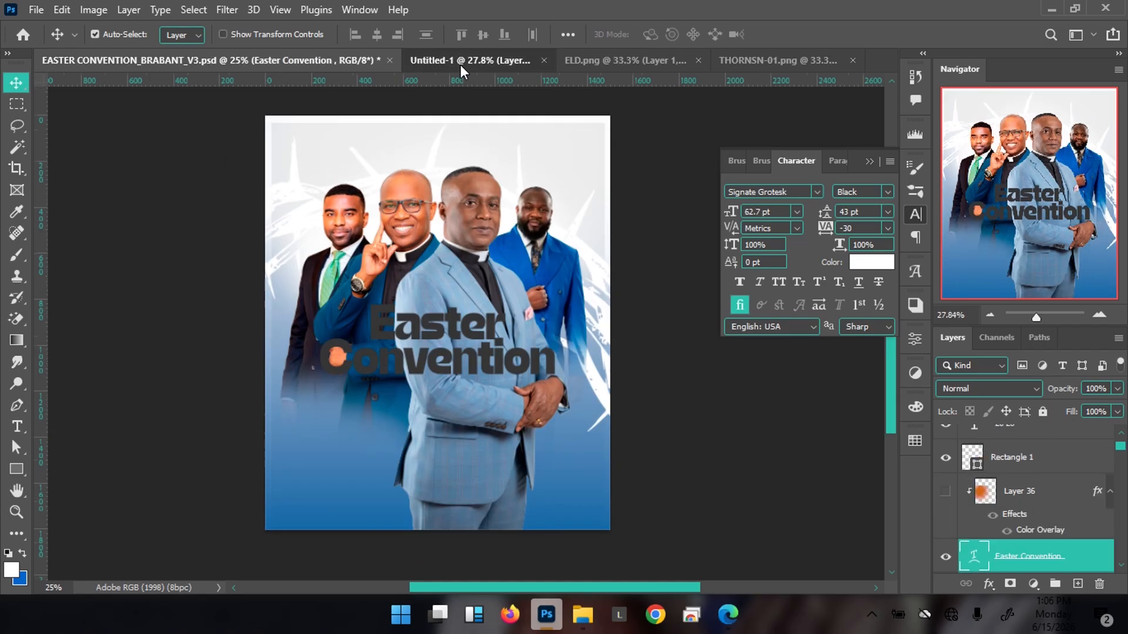
key(ctrl+t)
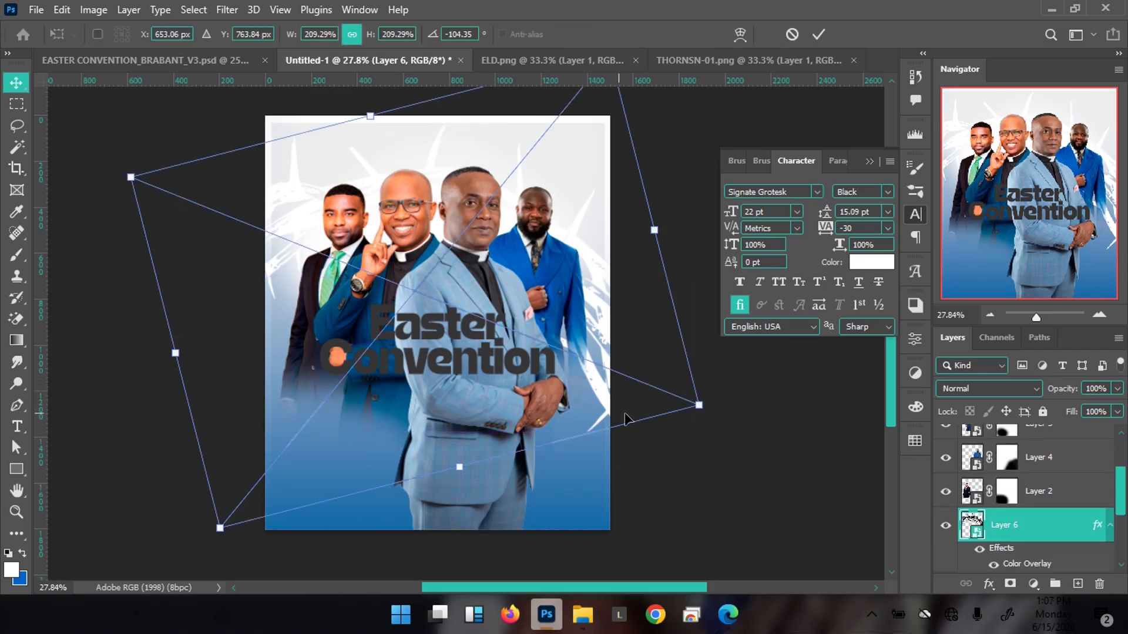
drag(699, 405, 730, 417)
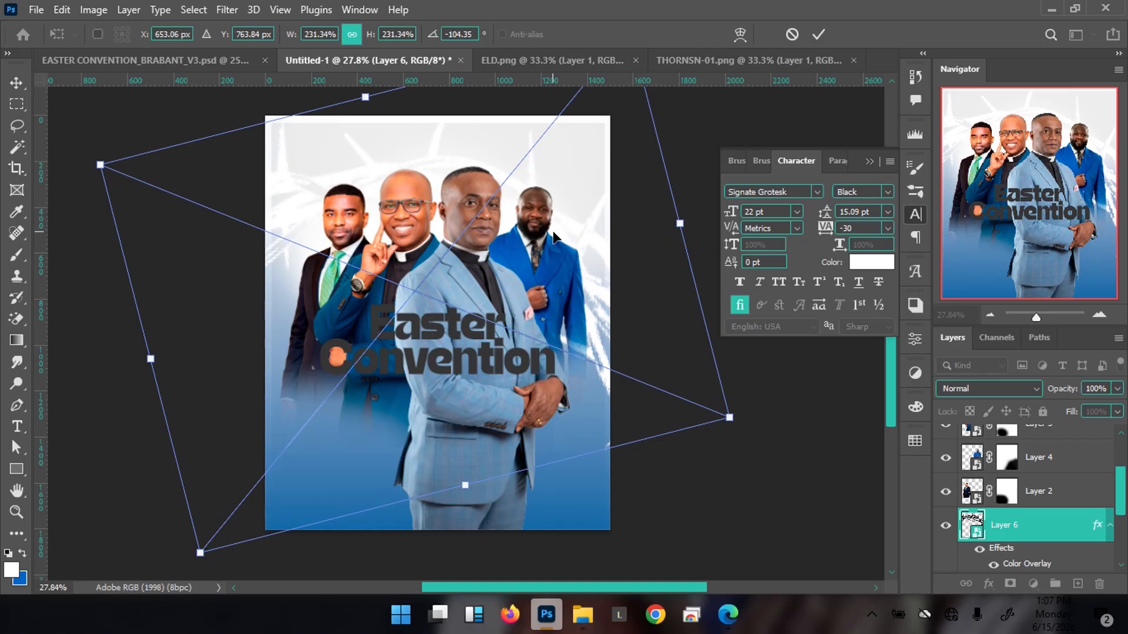
key(Return)
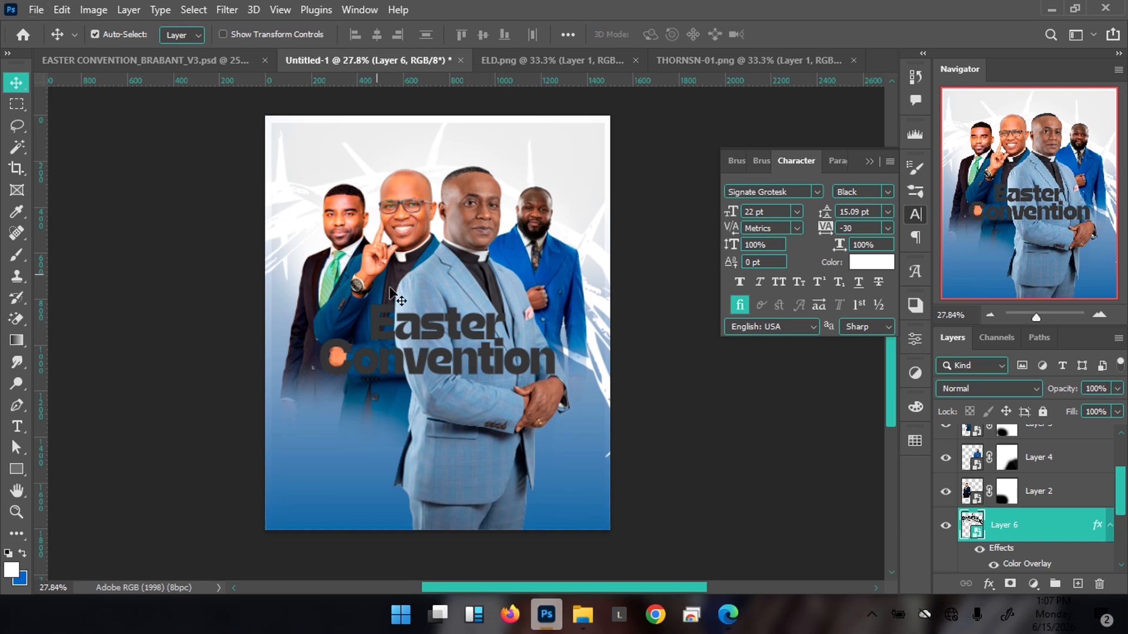
Step: Recolor the Easter Convention title to white ffffff and shift it slightly down across the ministers' chests
drag(428, 333, 425, 331)
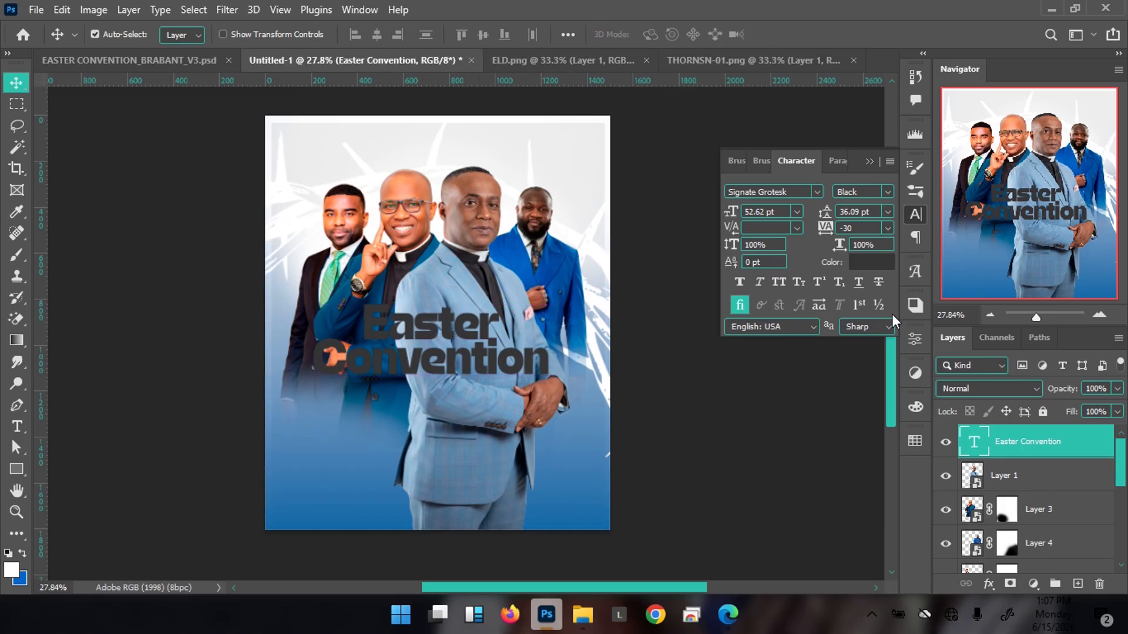
click(867, 262)
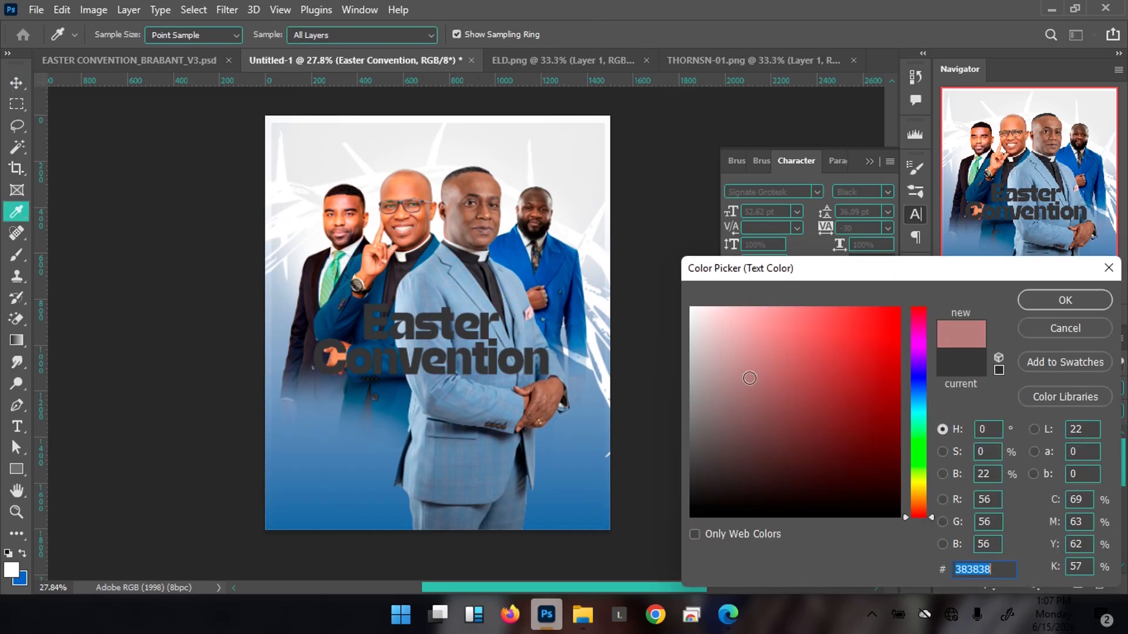
text(ffffff)
click(1065, 299)
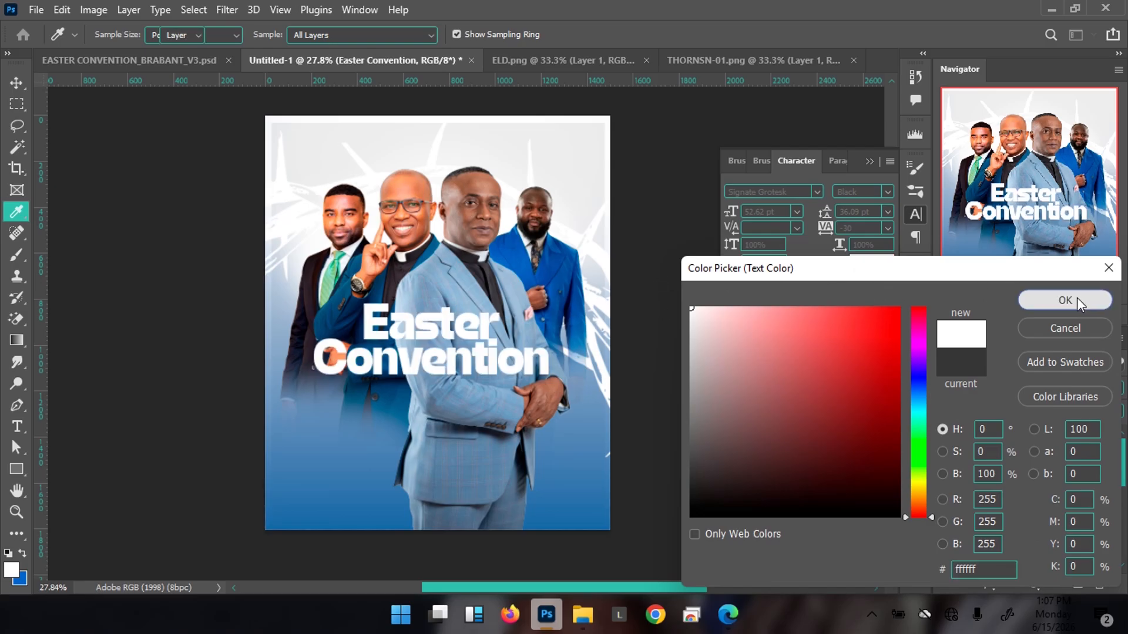
drag(477, 359, 486, 366)
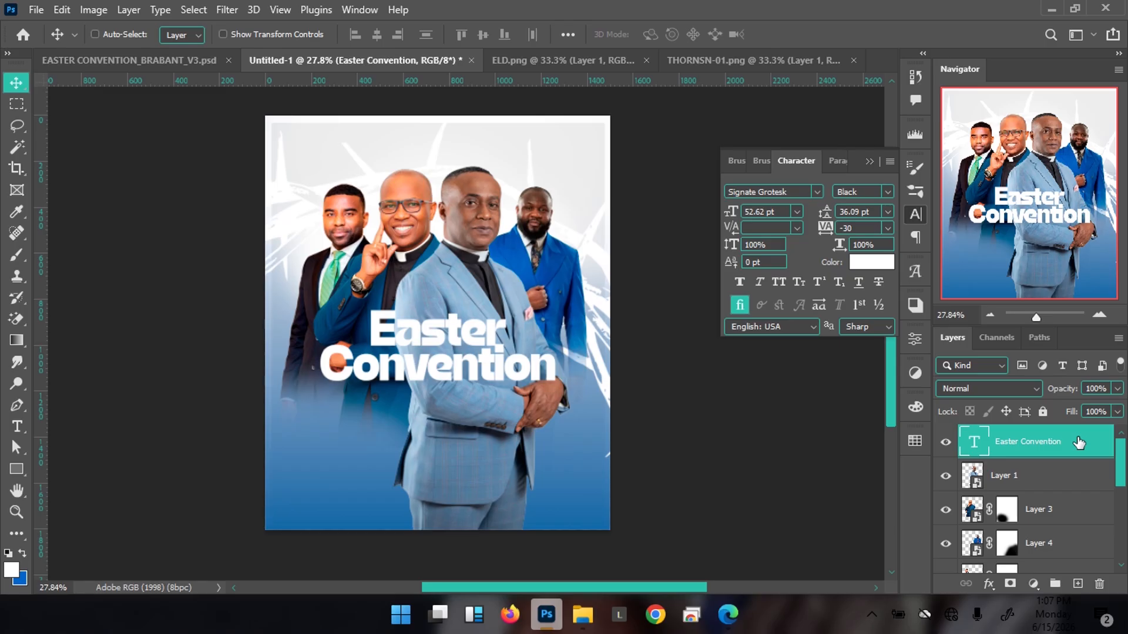
Step: Warp the Easter Convention title with the Arch style at a bend of about 20.4%
key(ctrl+t)
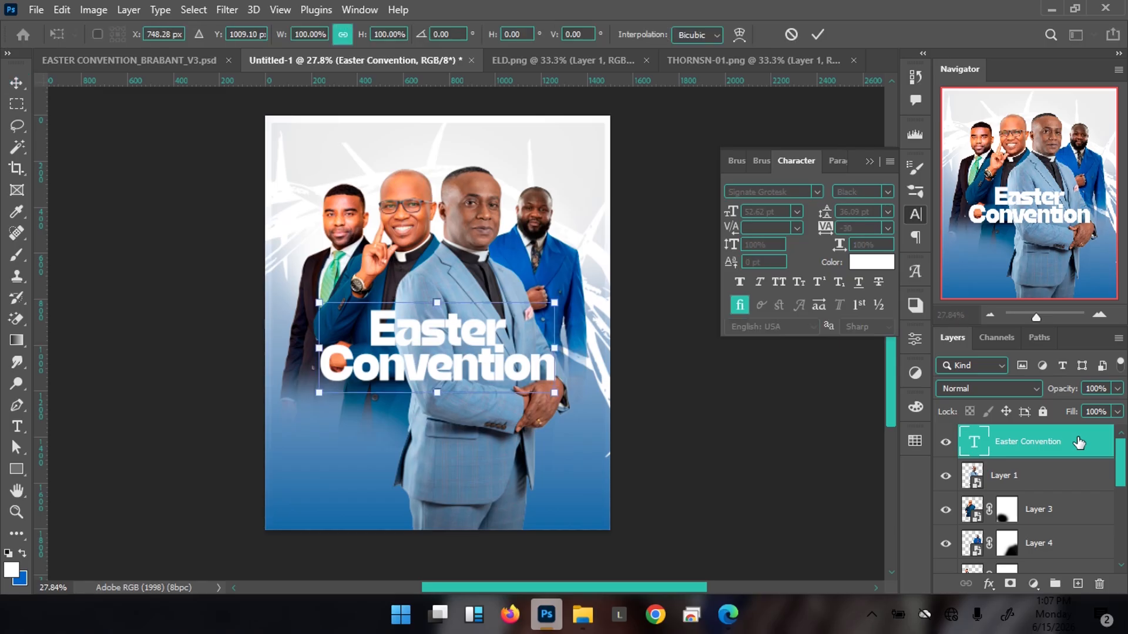
click(740, 34)
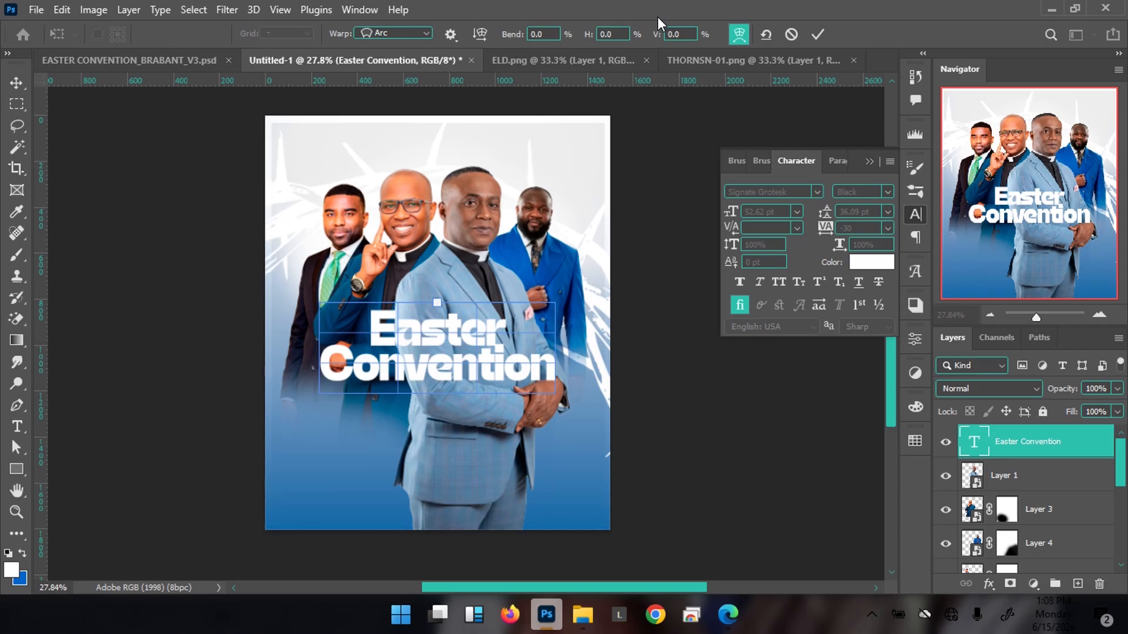
click(404, 32)
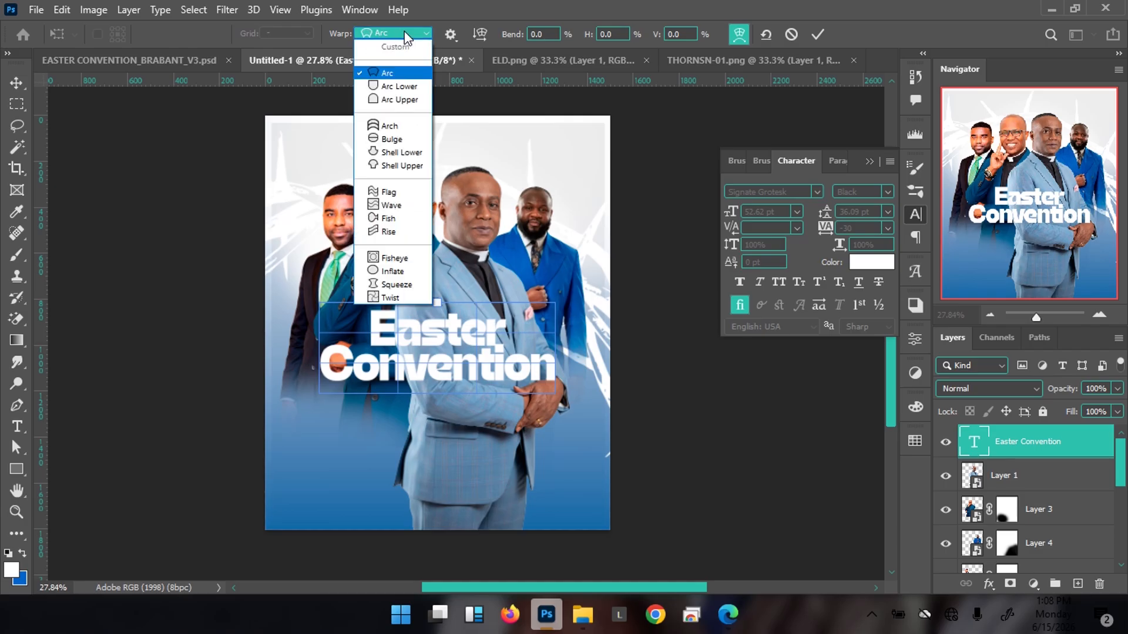
click(386, 132)
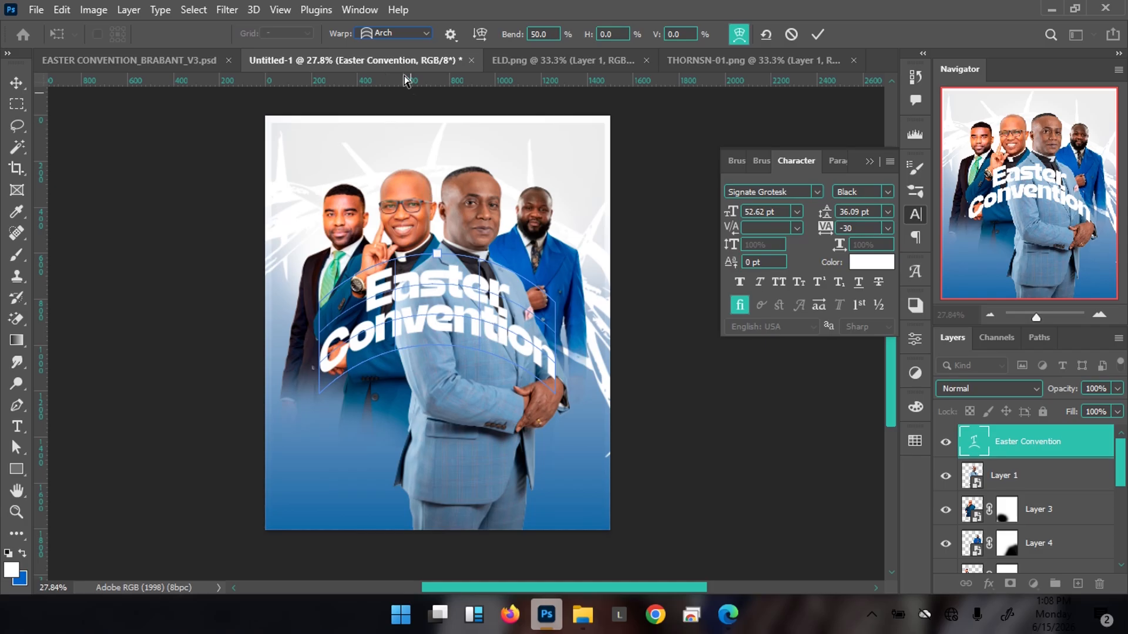
click(547, 33)
text(20)
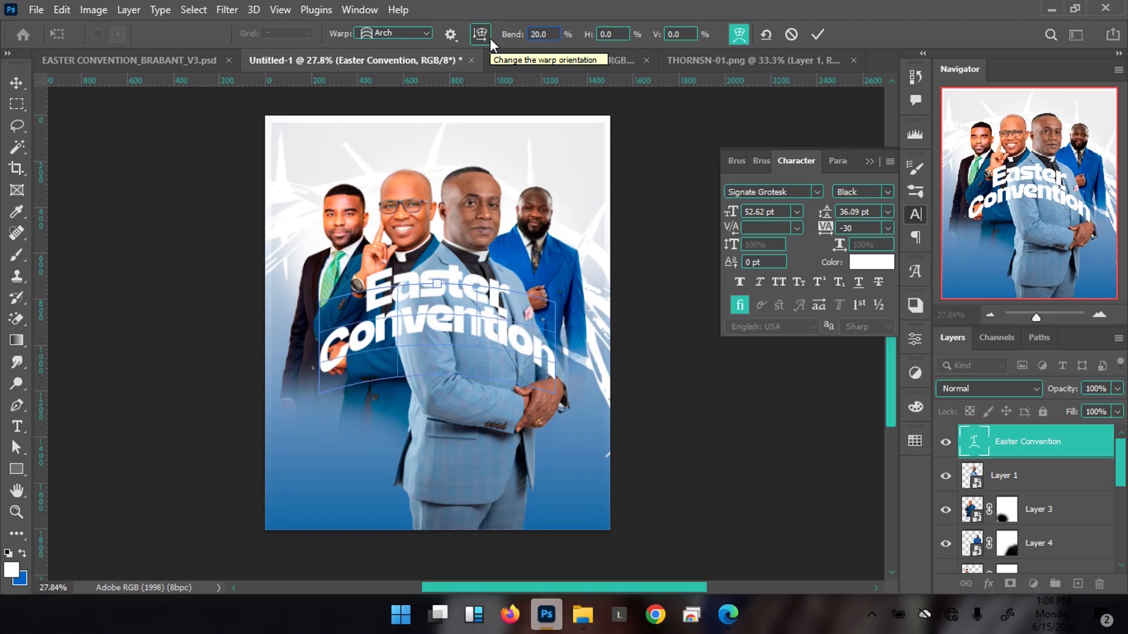
key(BackSpace)
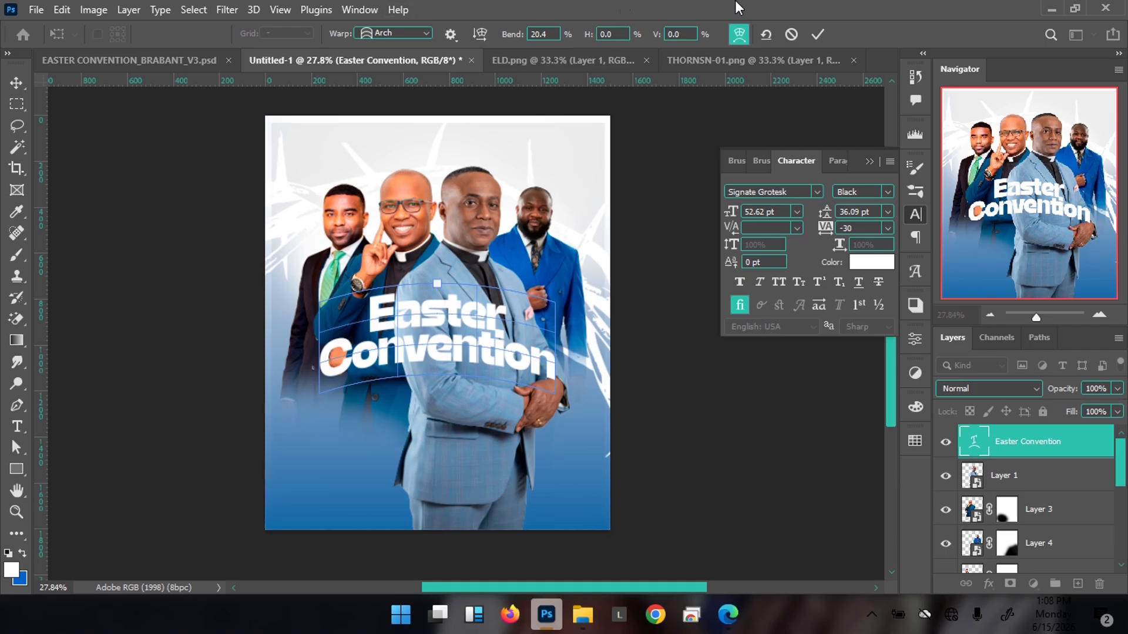
click(814, 35)
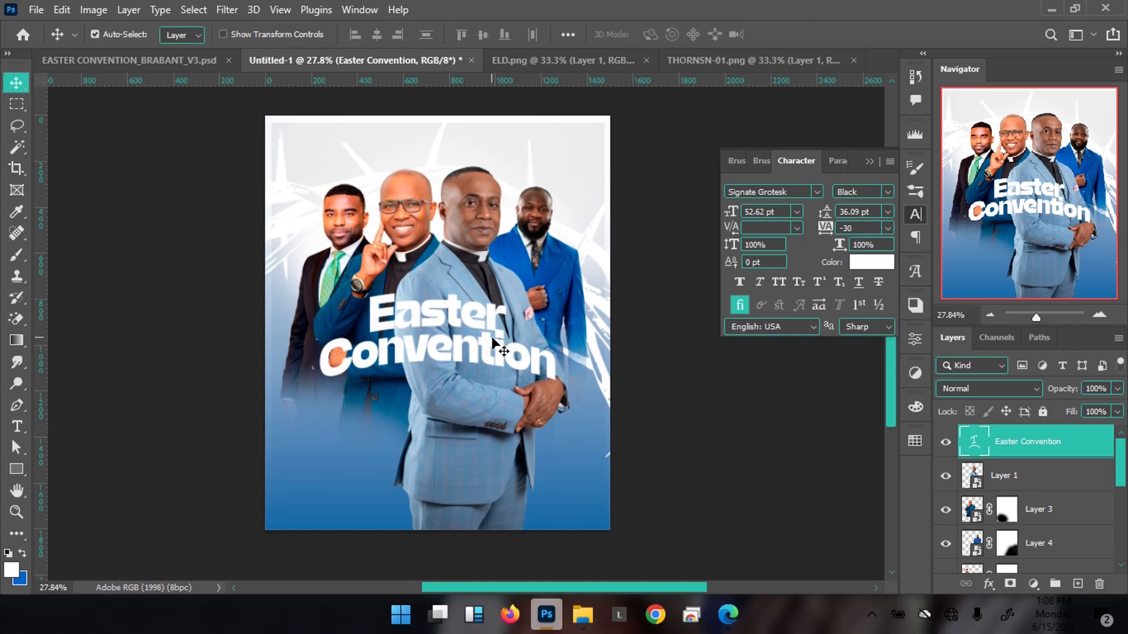
Step: Shift the arched Easter Convention title down across the ministers' torsos
key(shift+Down)
key(shift+Down)
key(shift+Down)
key(shift+Down)
key(shift+Down)
key(shift+Down)
key(shift+Down)
key(shift+Down)
key(shift+Down)
key(shift+Down)
key(shift+Down)
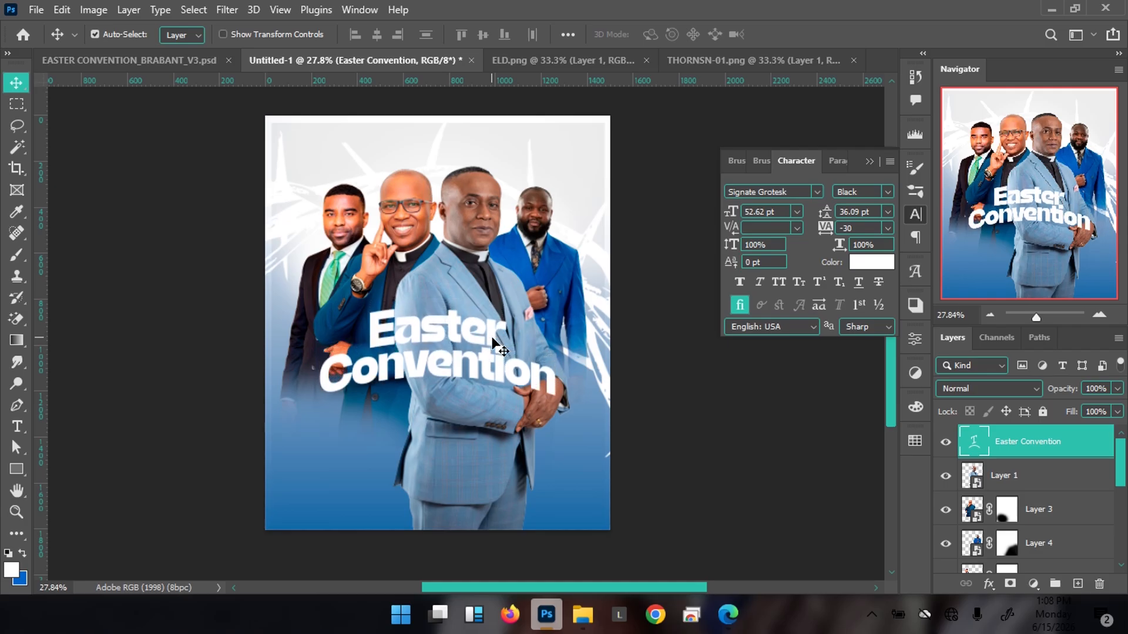
key(shift+Up)
key(shift+Up)
Step: Enlarge the Easter Convention title to about 60.76 pt, checking its size against the EASTER CONVENTION_BRABANT_V3 reference
key(ctrl+t)
drag(554, 292, 569, 284)
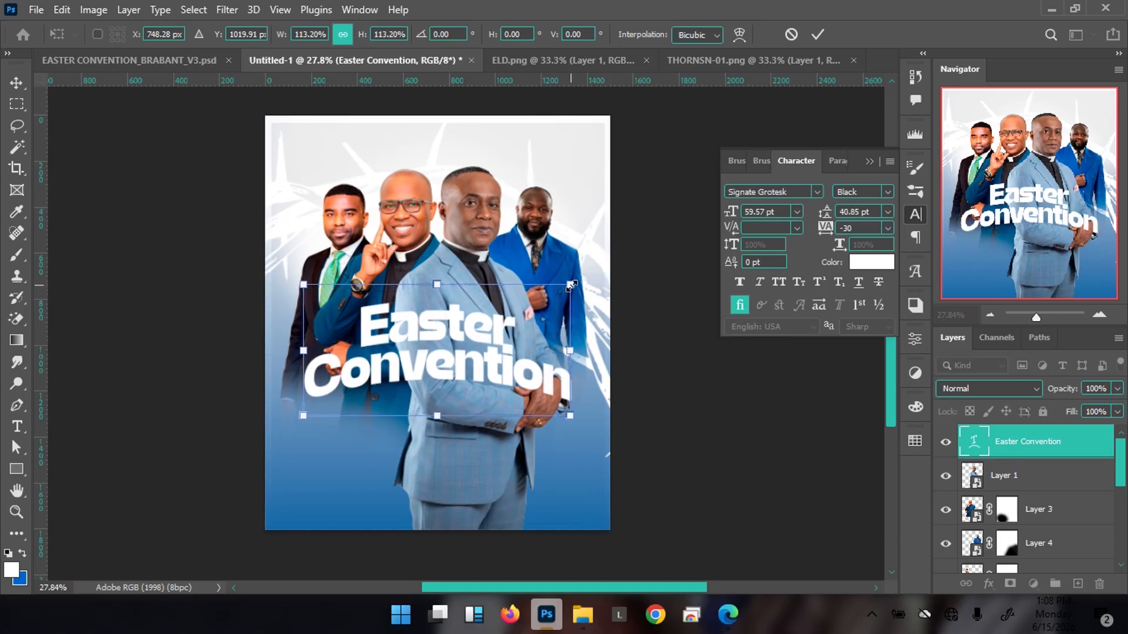
key(Return)
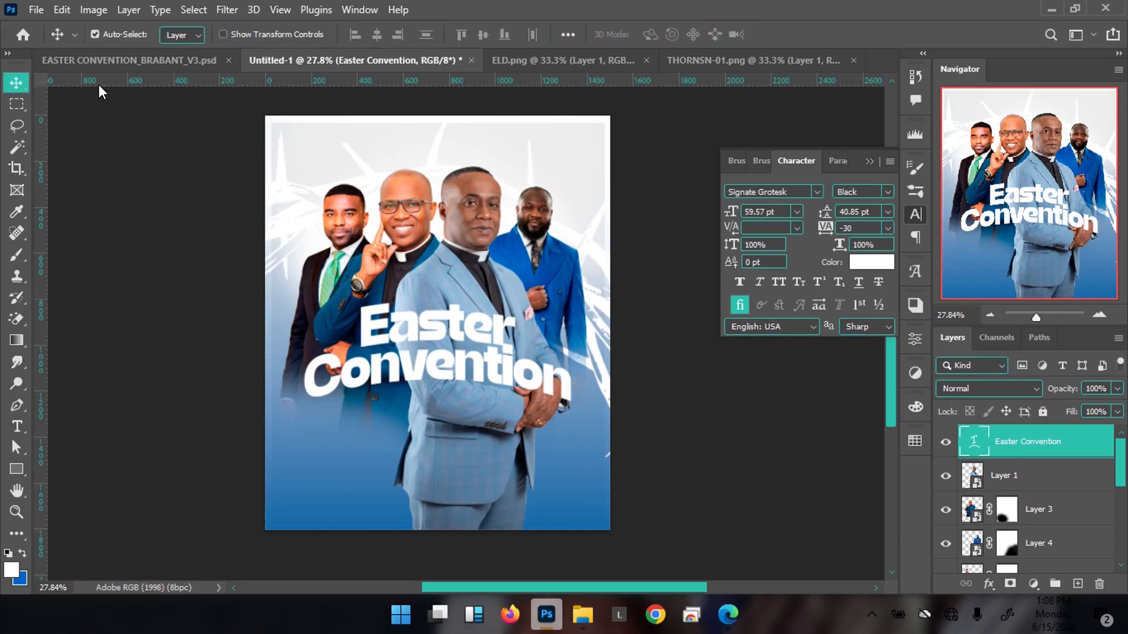
click(134, 63)
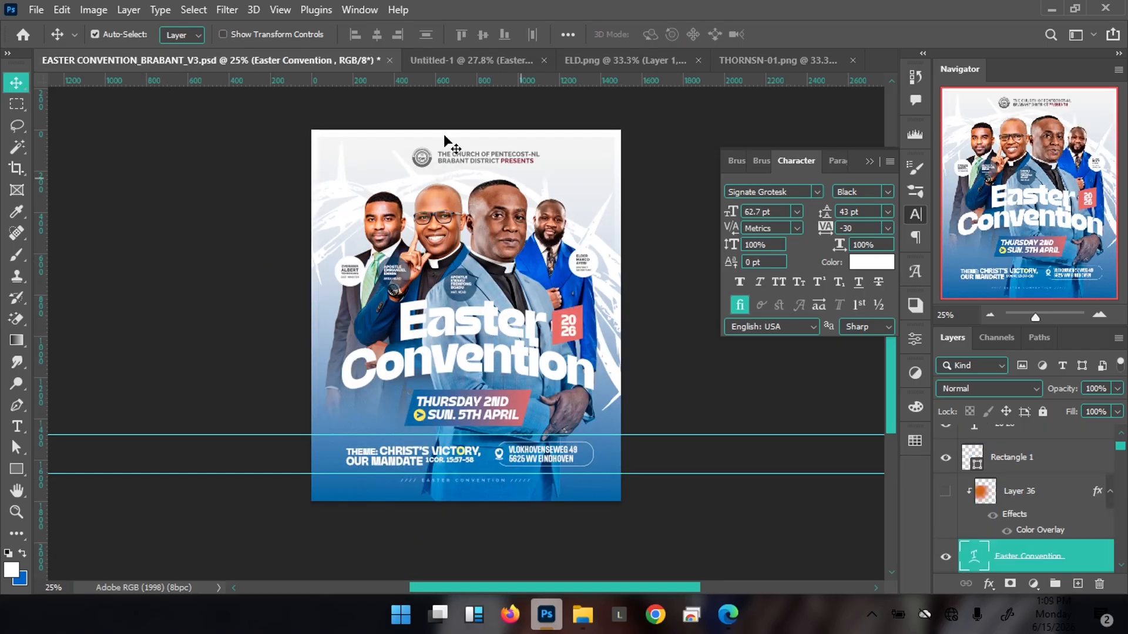
click(478, 58)
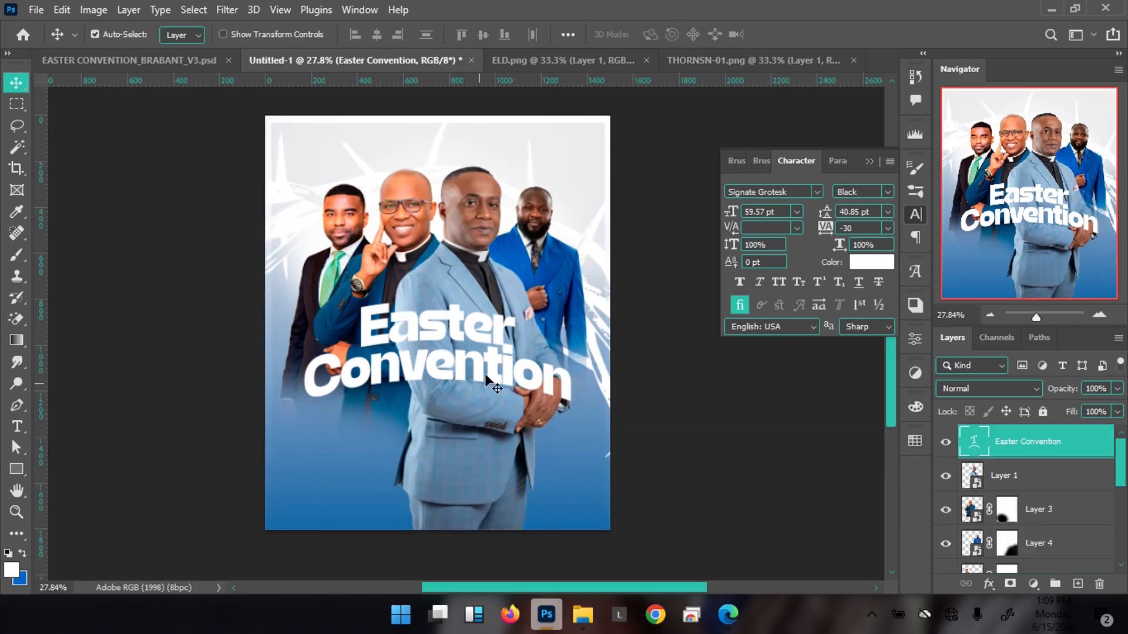
key(ctrl+t)
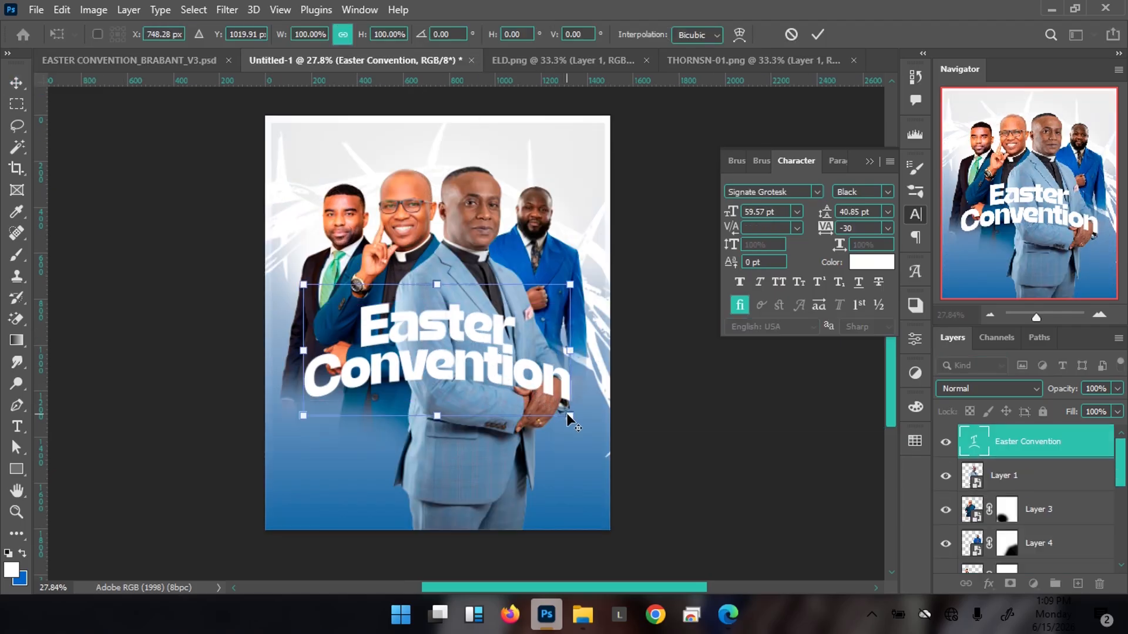
drag(568, 415, 572, 409)
key(Return)
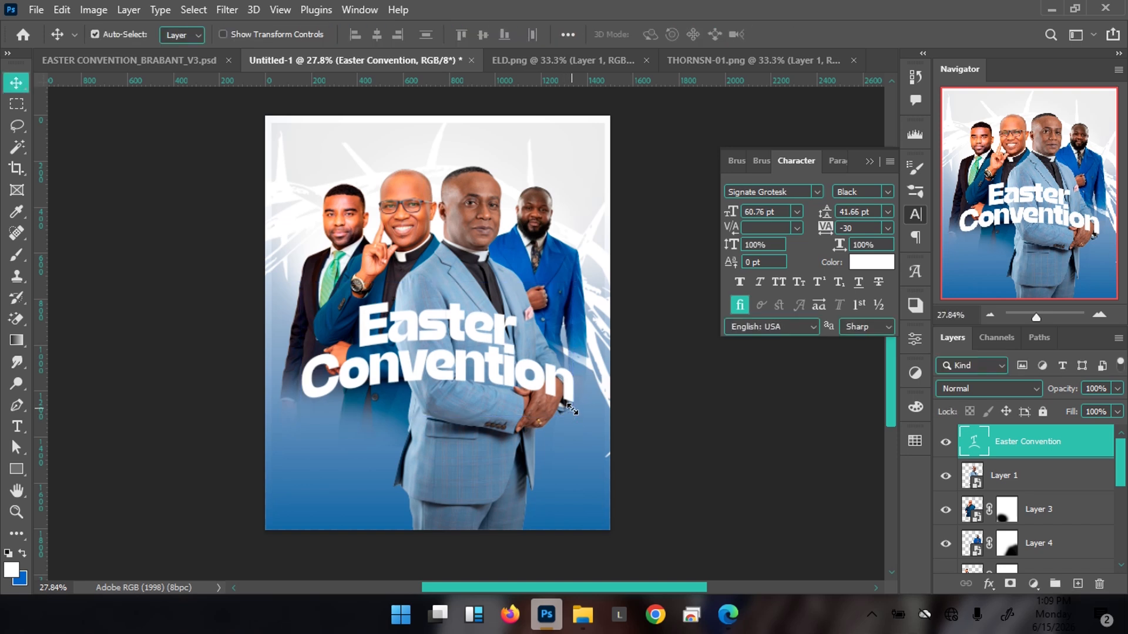
key(ctrl)
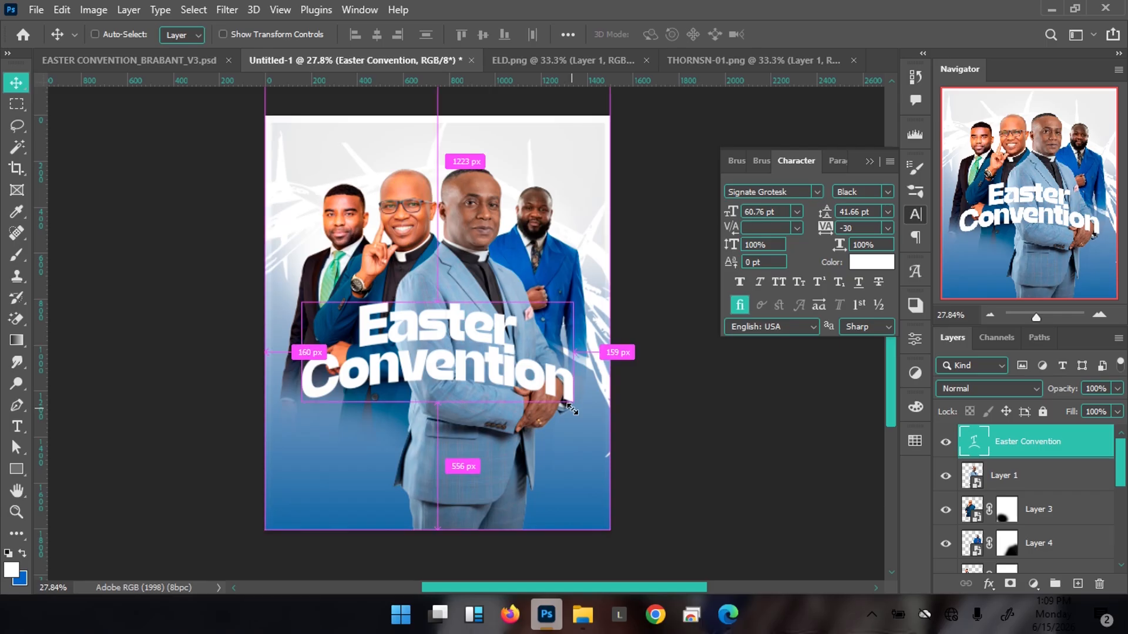
Step: Add a new layer and draw a blue rounded rectangle beside the word Easter, about 181 × 214 px with 20 px corners and no stroke
key(ctrl+shift+n)
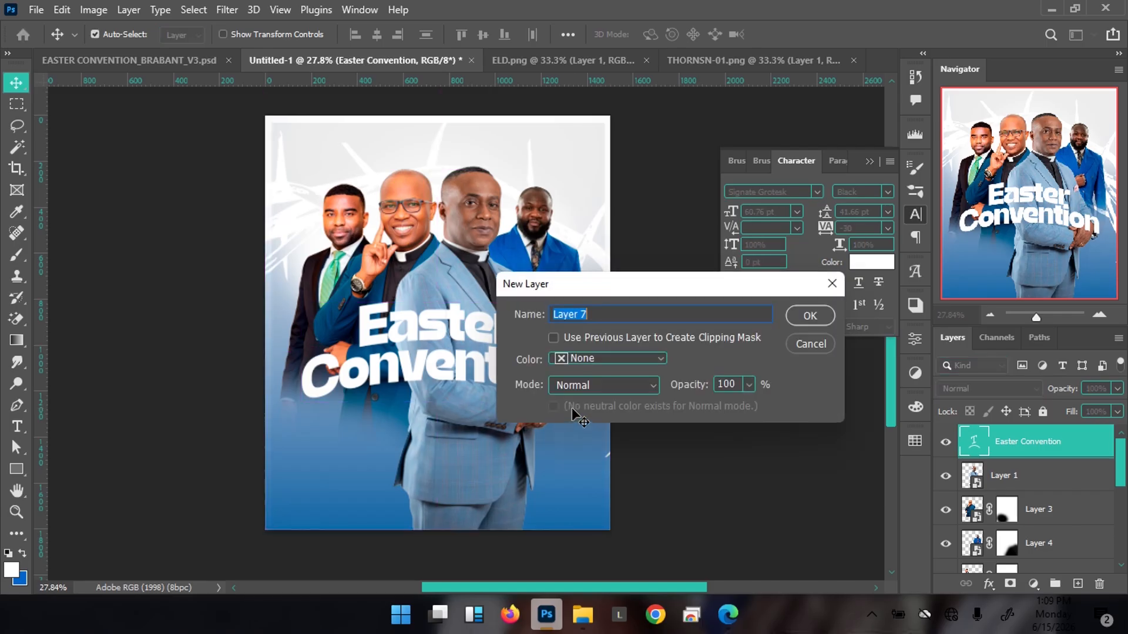
key(Return)
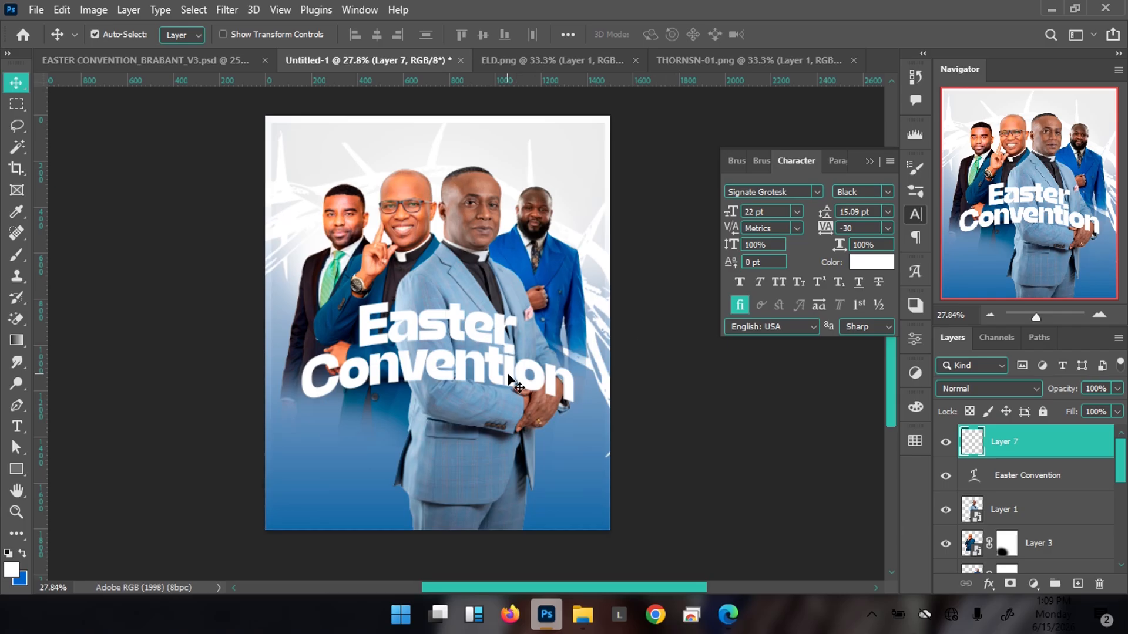
click(17, 469)
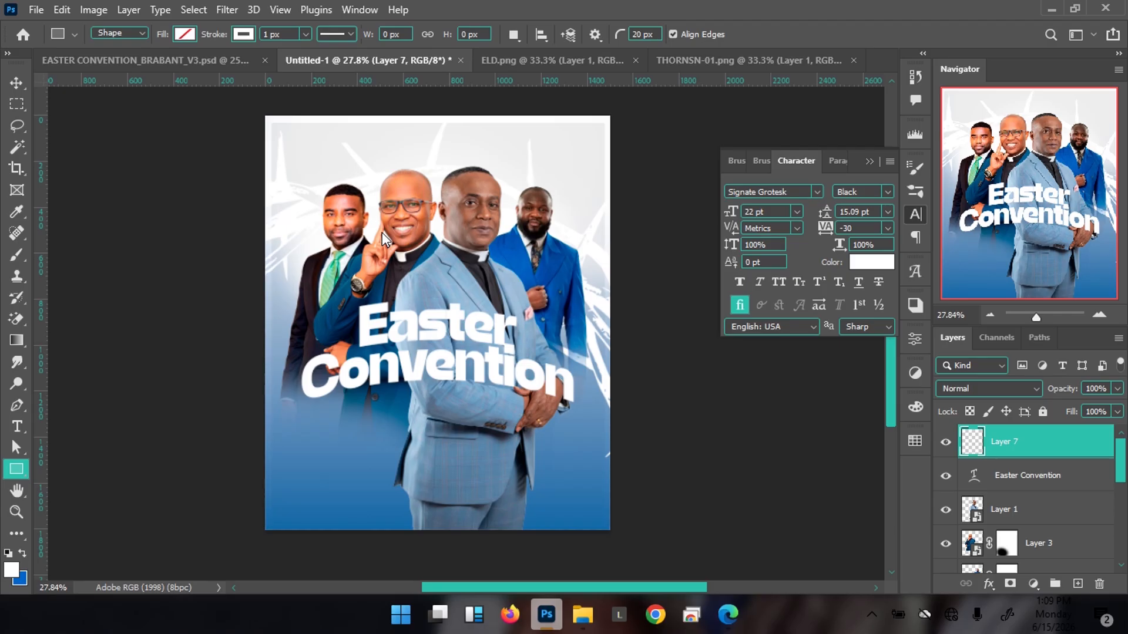
click(238, 36)
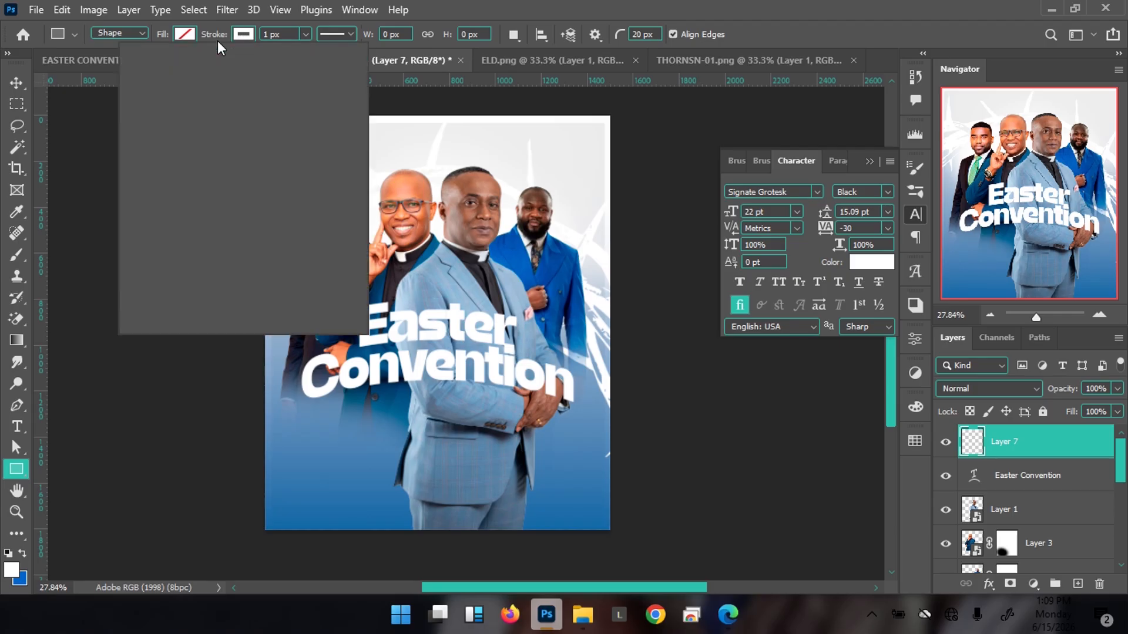
click(146, 69)
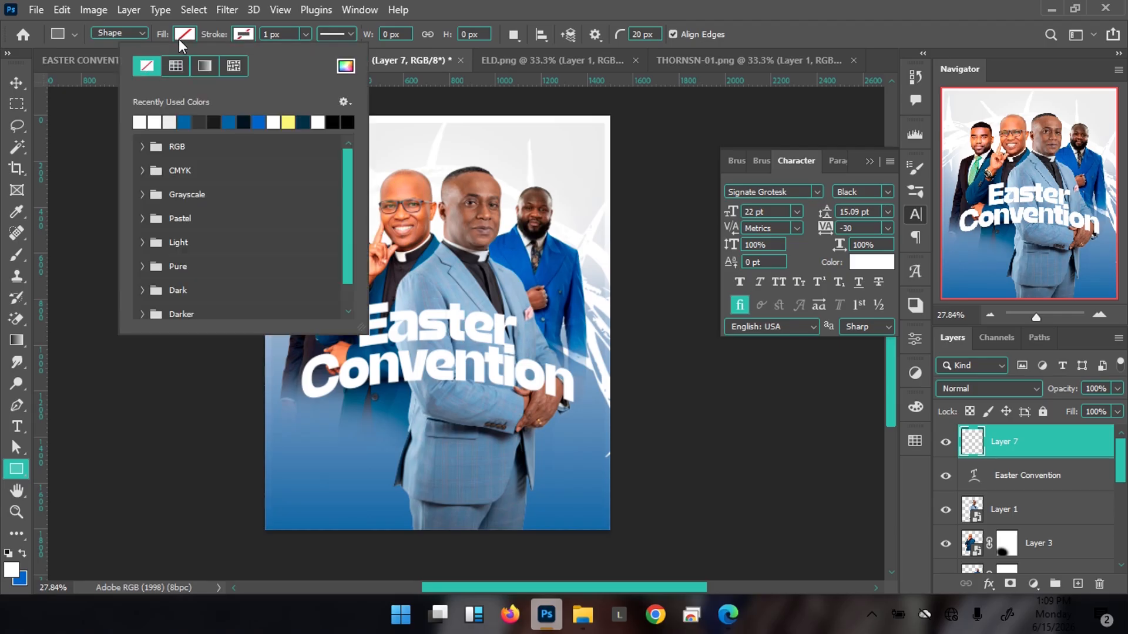
click(184, 33)
click(183, 33)
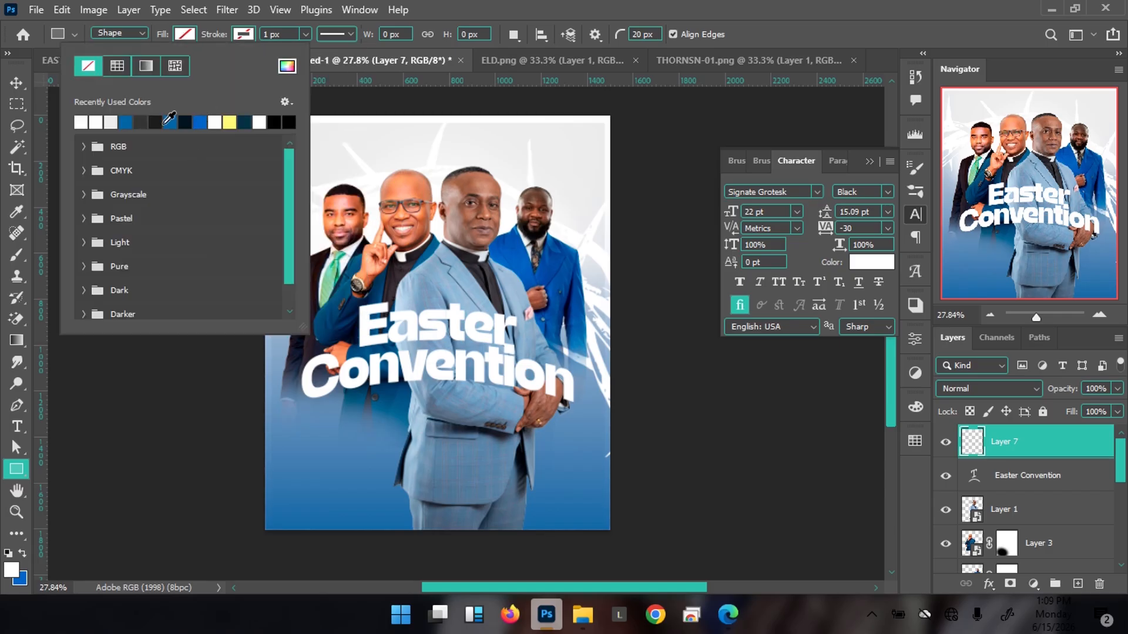
click(125, 122)
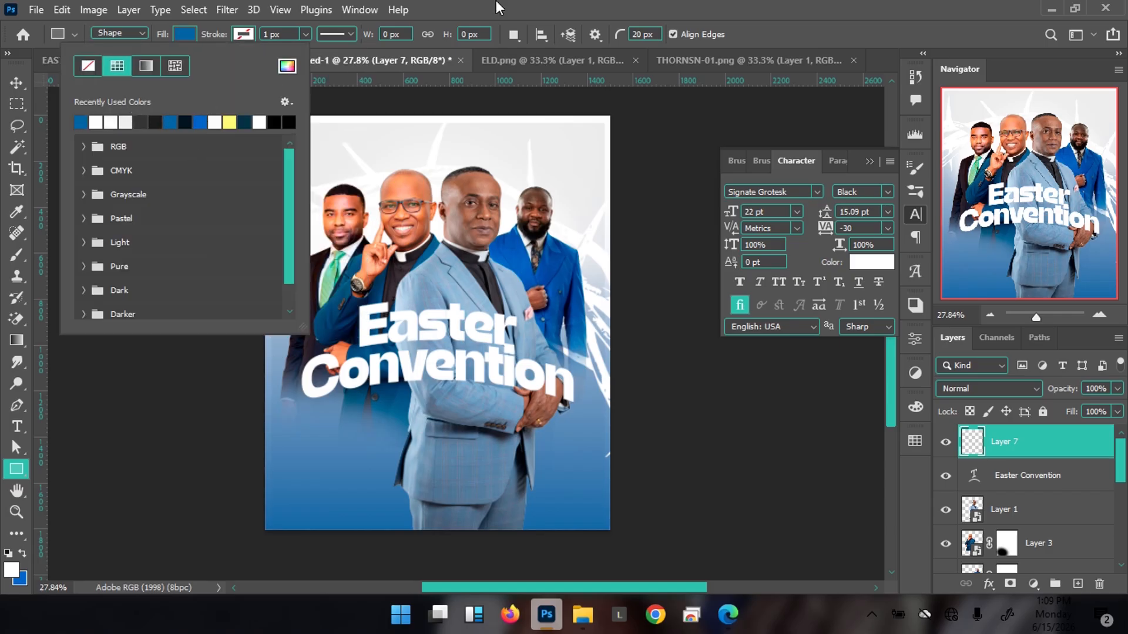
click(496, 2)
drag(536, 183, 593, 178)
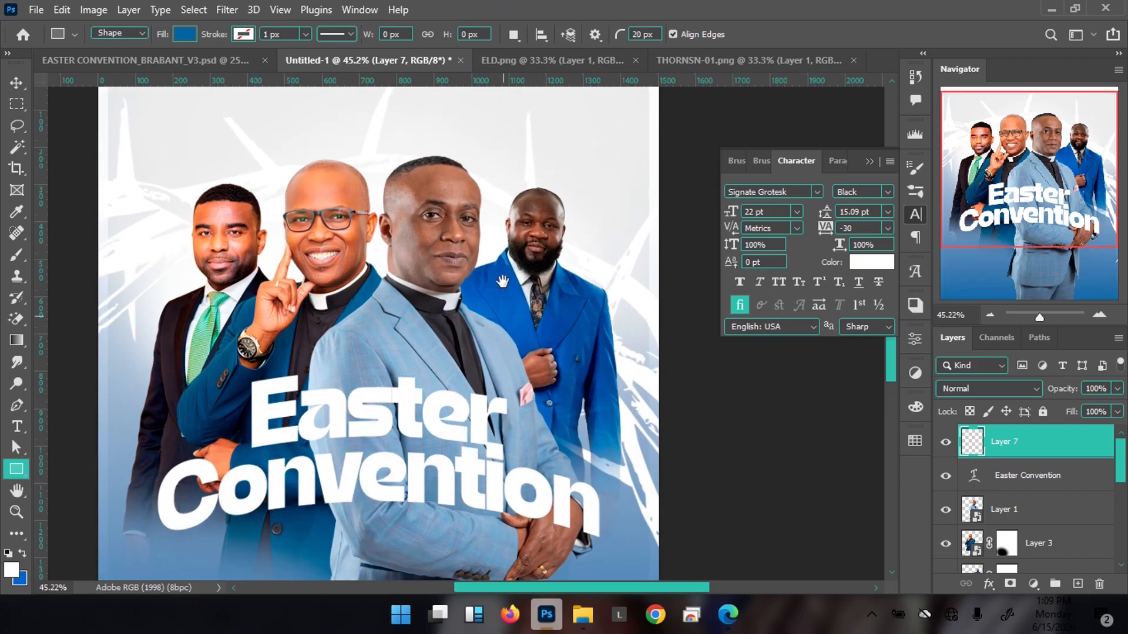
drag(502, 282, 504, 220)
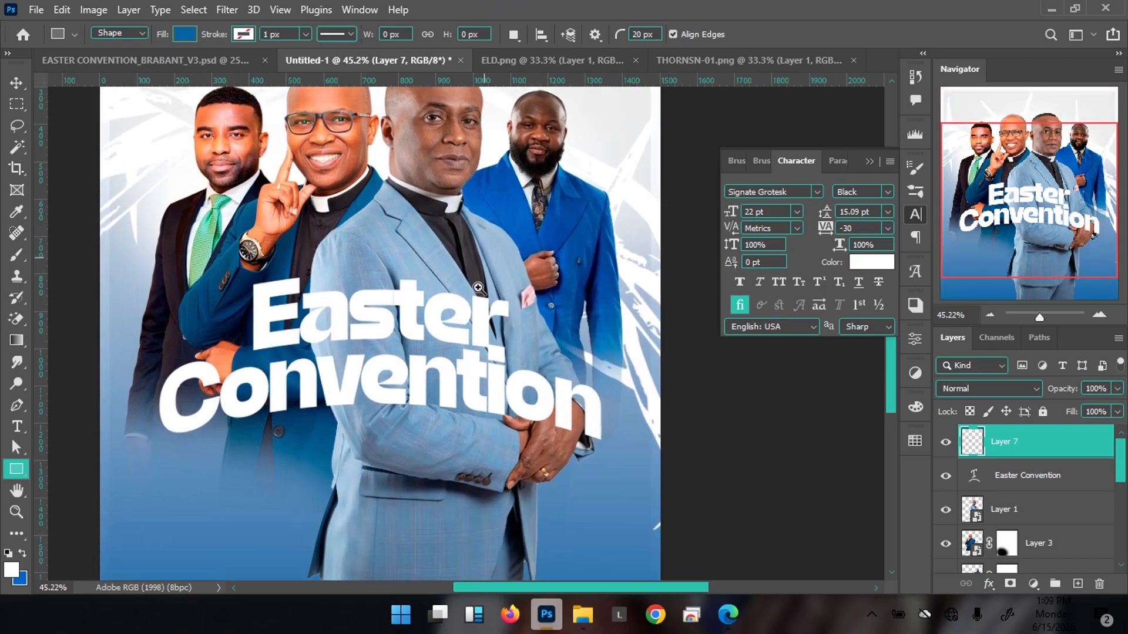
drag(429, 322, 364, 311)
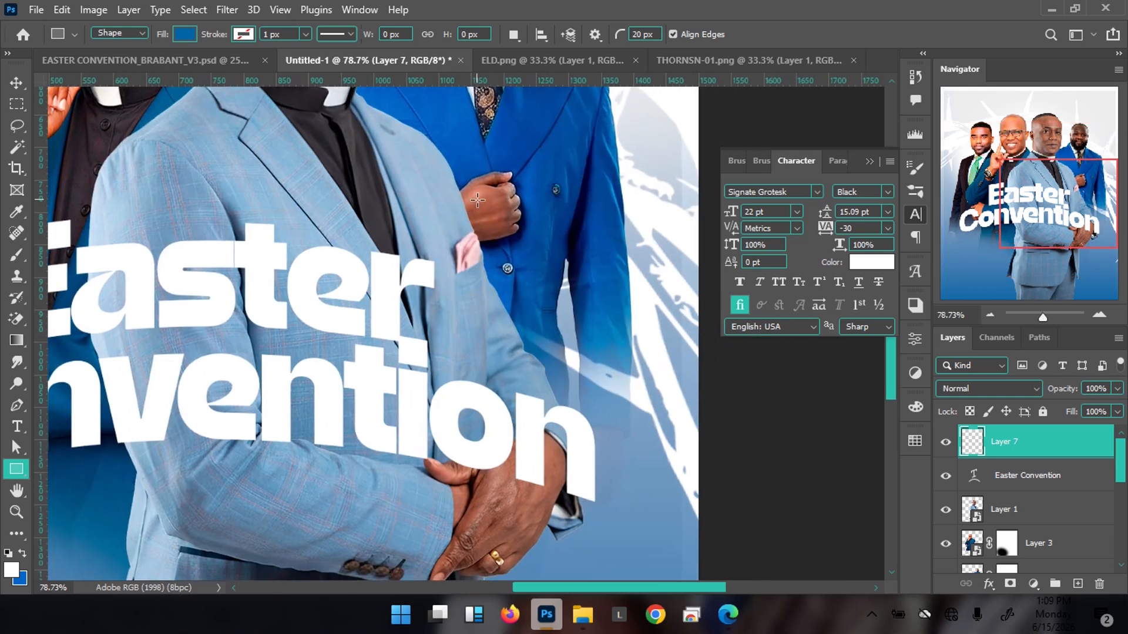
mouse_move(474, 203)
mouse_down()
mouse_move(569, 322)
mouse_move(574, 351)
mouse_move(588, 353)
mouse_move(561, 357)
mouse_move(596, 357)
mouse_move(571, 360)
mouse_move(588, 356)
mouse_move(584, 343)
mouse_move(592, 353)
mouse_up()
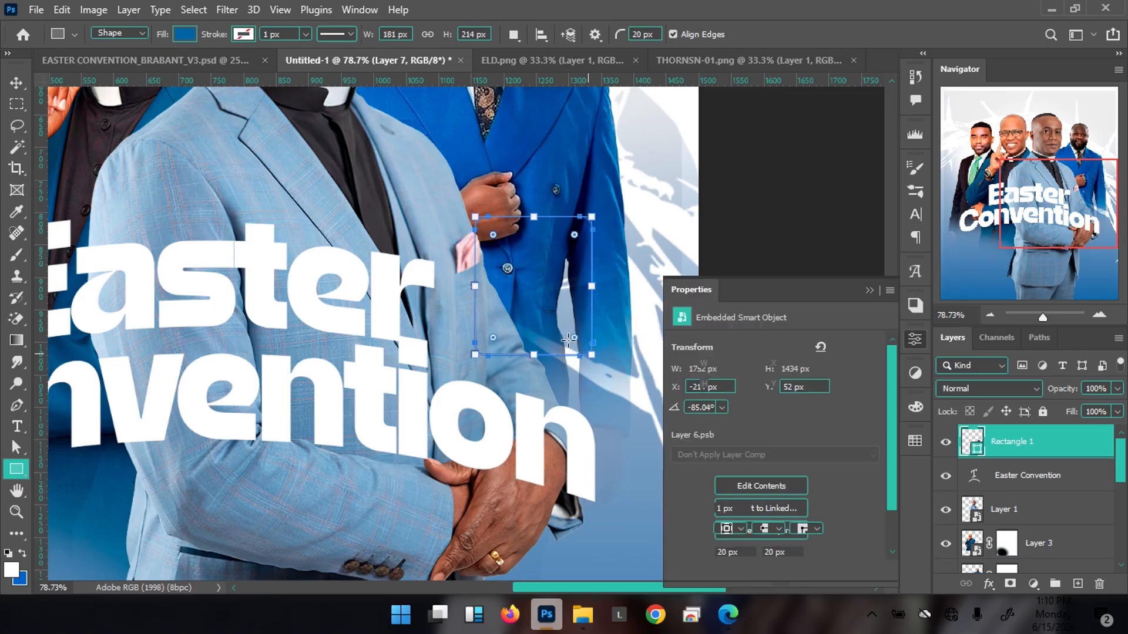
key(v)
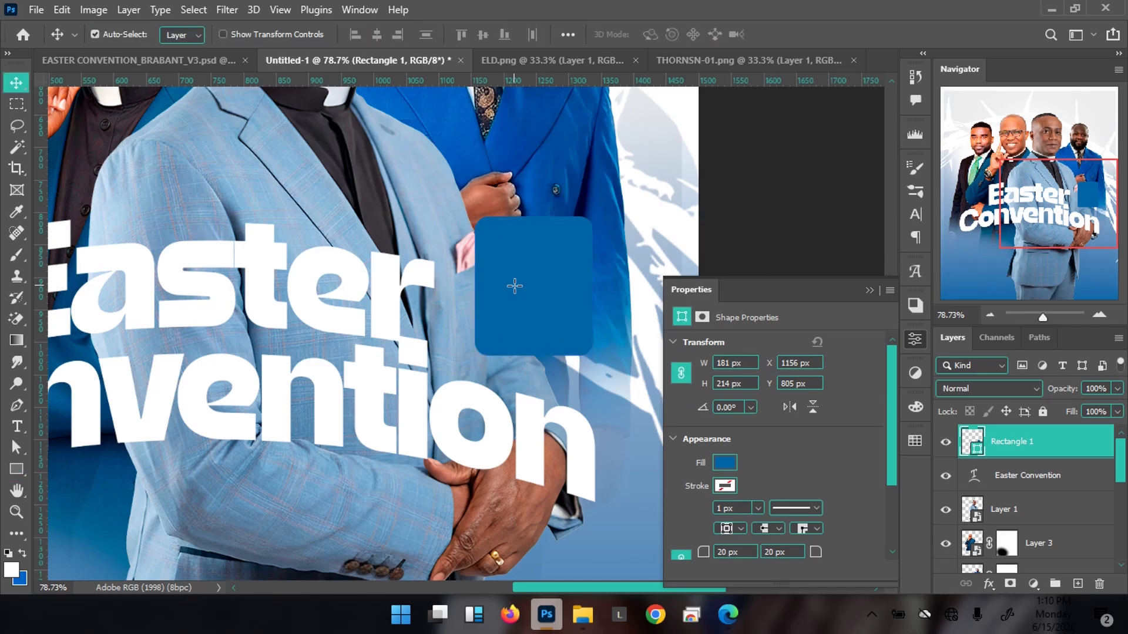
Step: Sample the coral colour of the 2026 badge in the EASTER CONVENTION_BRABANT_V3 reference as the foreground colour
click(133, 60)
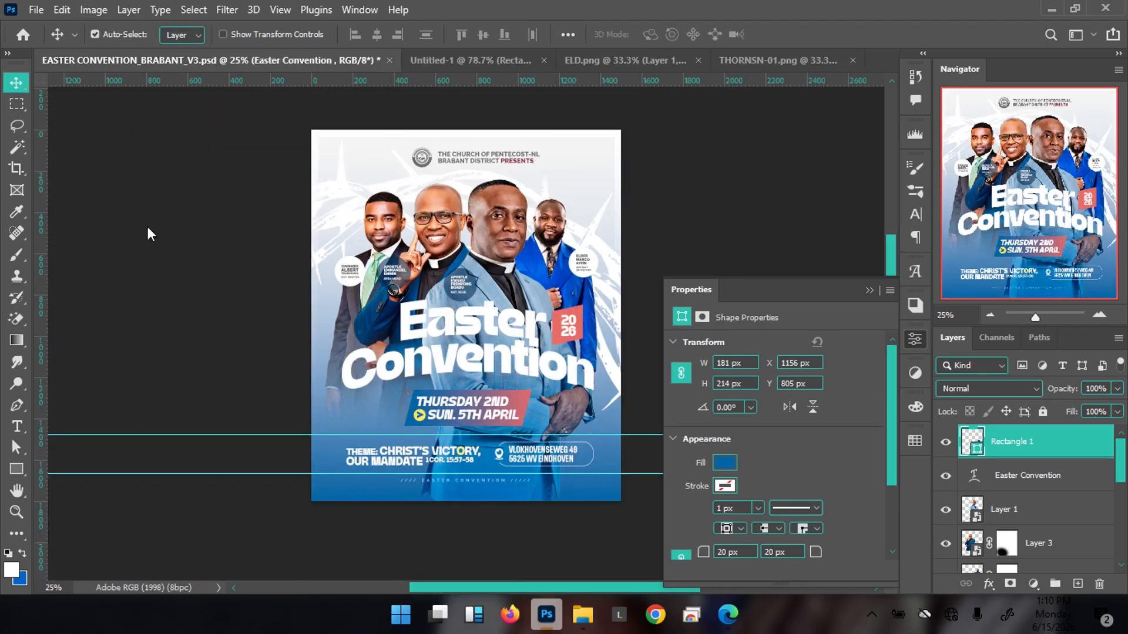
click(581, 310)
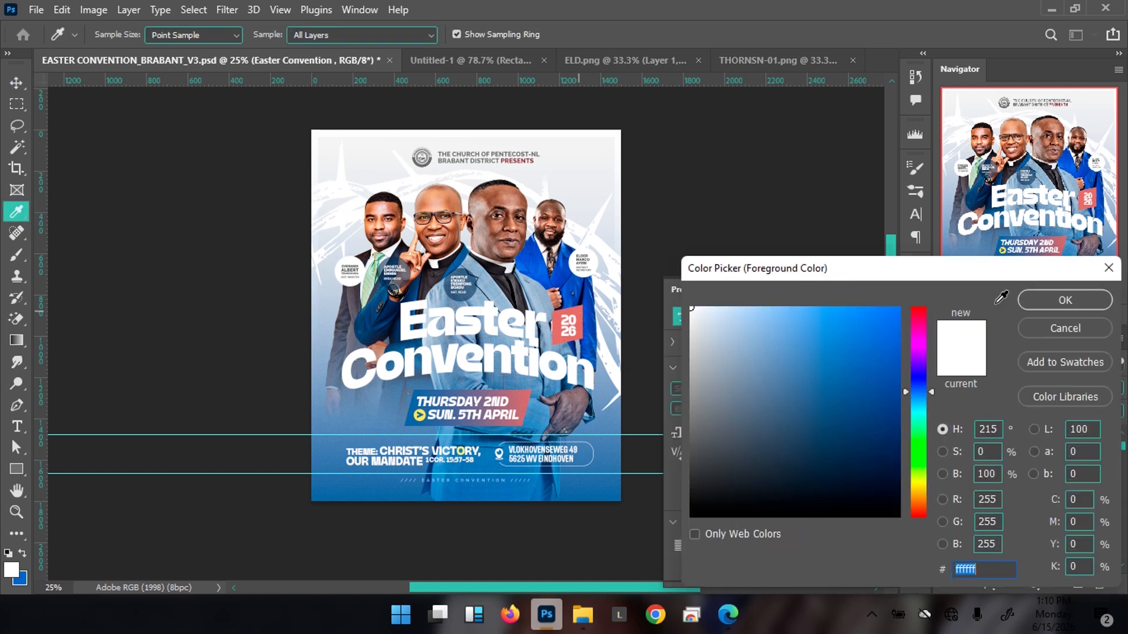
click(1064, 300)
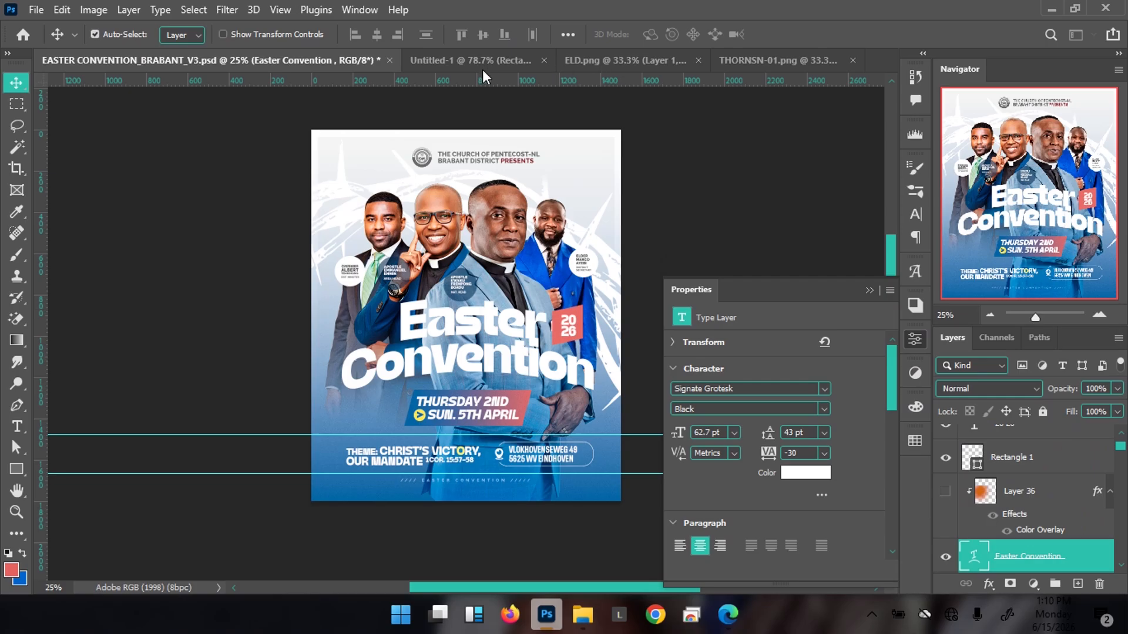
Step: In the Untitled-1 flyer, recolor the rounded rectangle's fill to the sampled coral ca625e
click(498, 66)
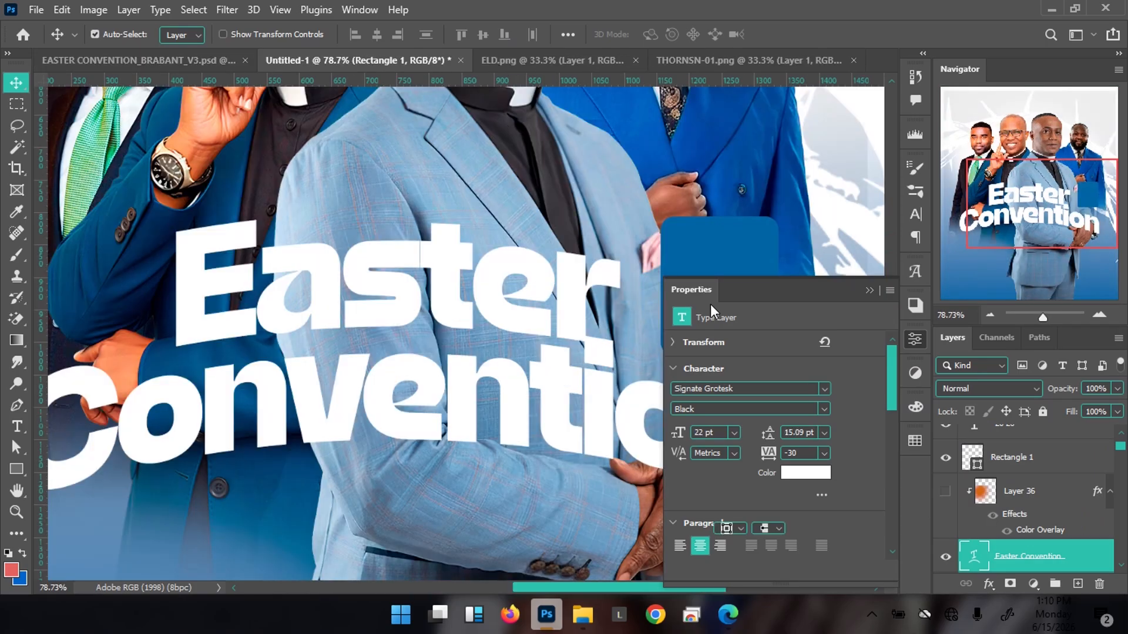
click(993, 457)
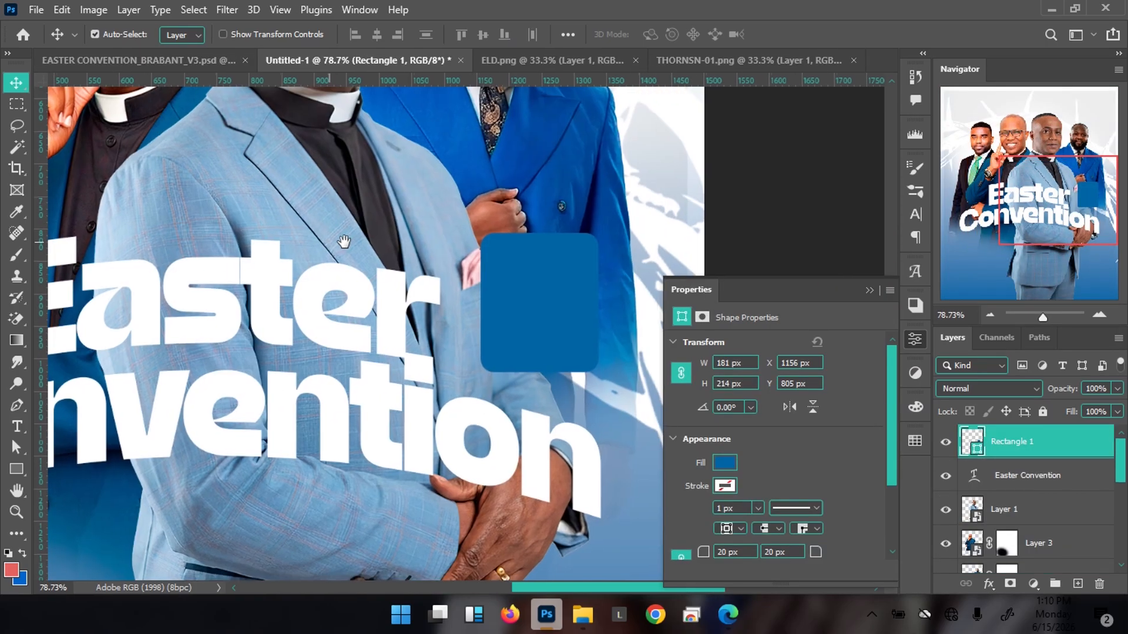
double_click(972, 448)
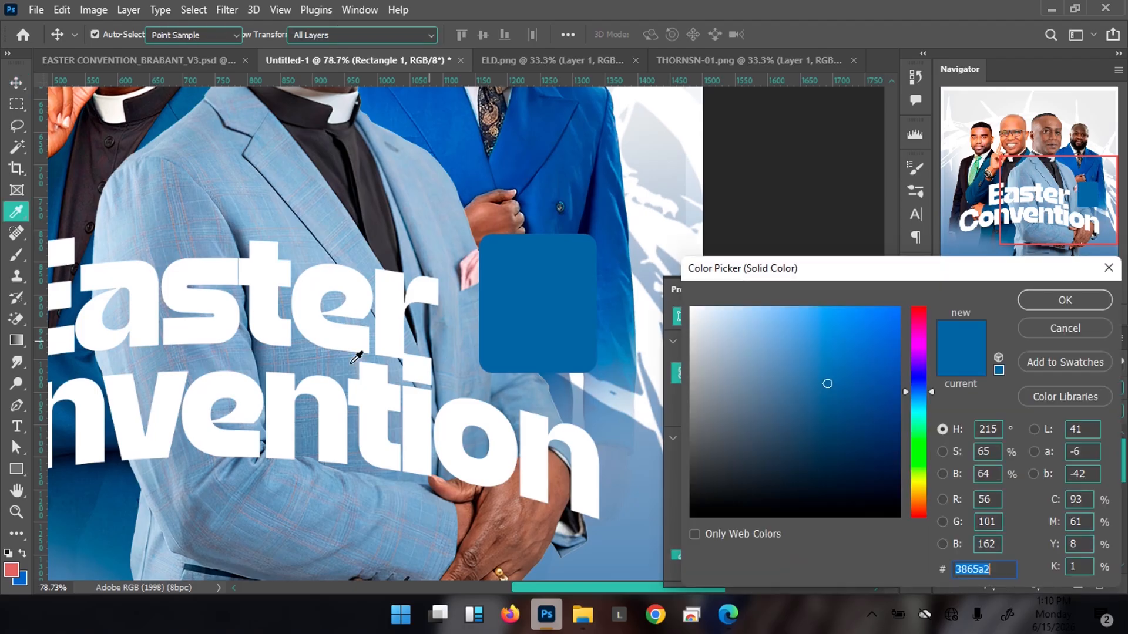
click(11, 568)
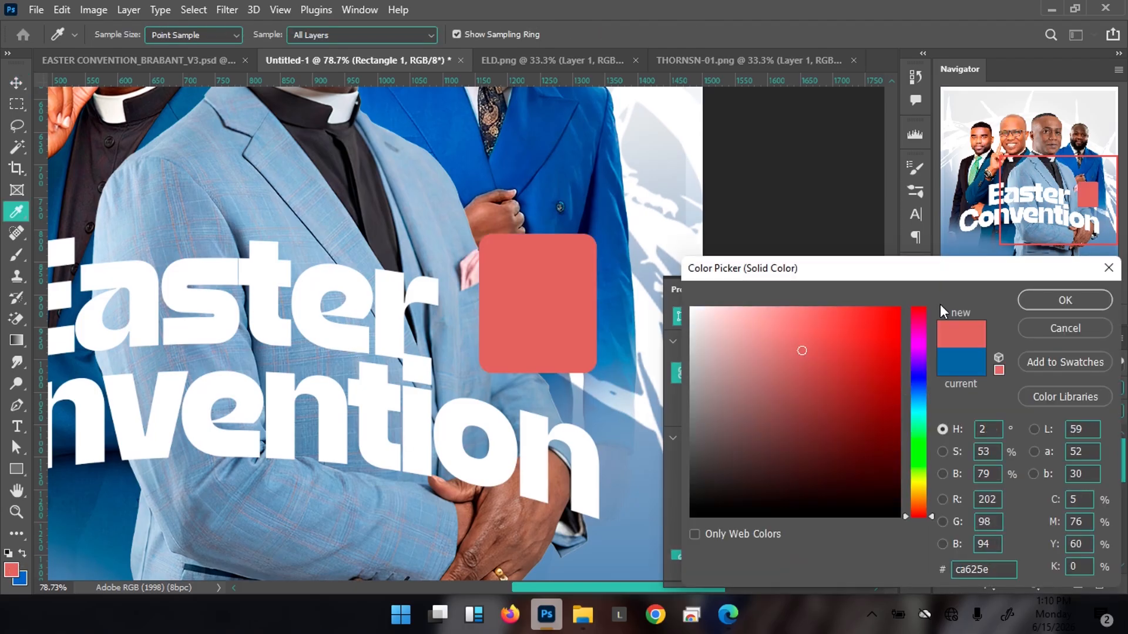
click(1077, 297)
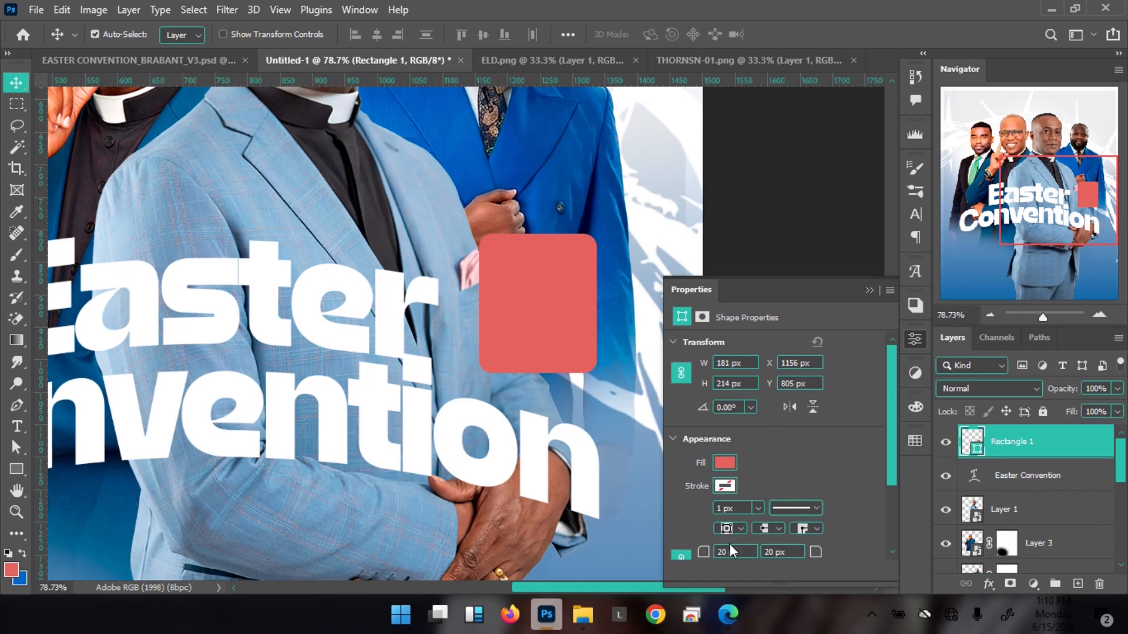
Step: Set the coral rectangle's corner radius to 0 px
drag(746, 552, 684, 547)
key(BackSpace)
key(Return)
key(ctrl)
key(ctrl+t)
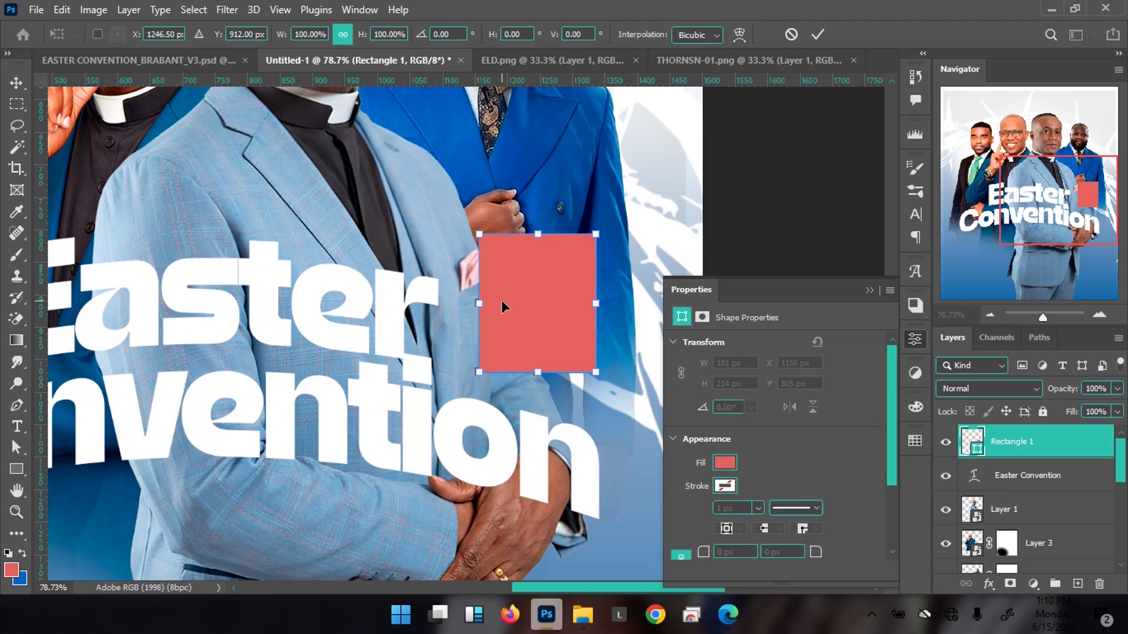
right_click(501, 301)
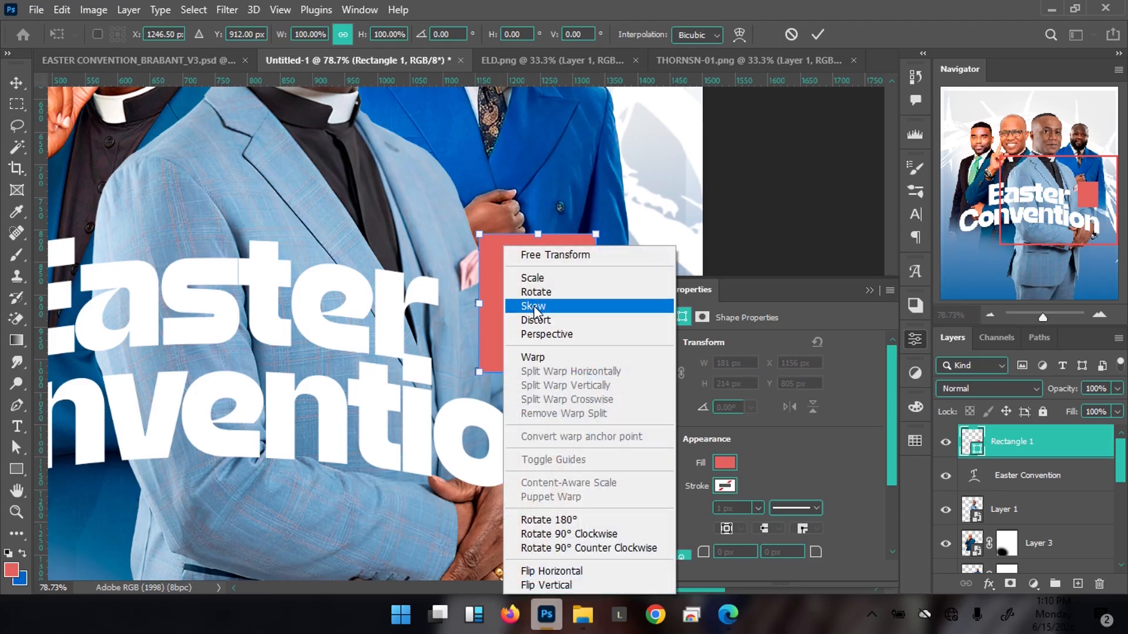
click(533, 306)
drag(480, 304, 480, 318)
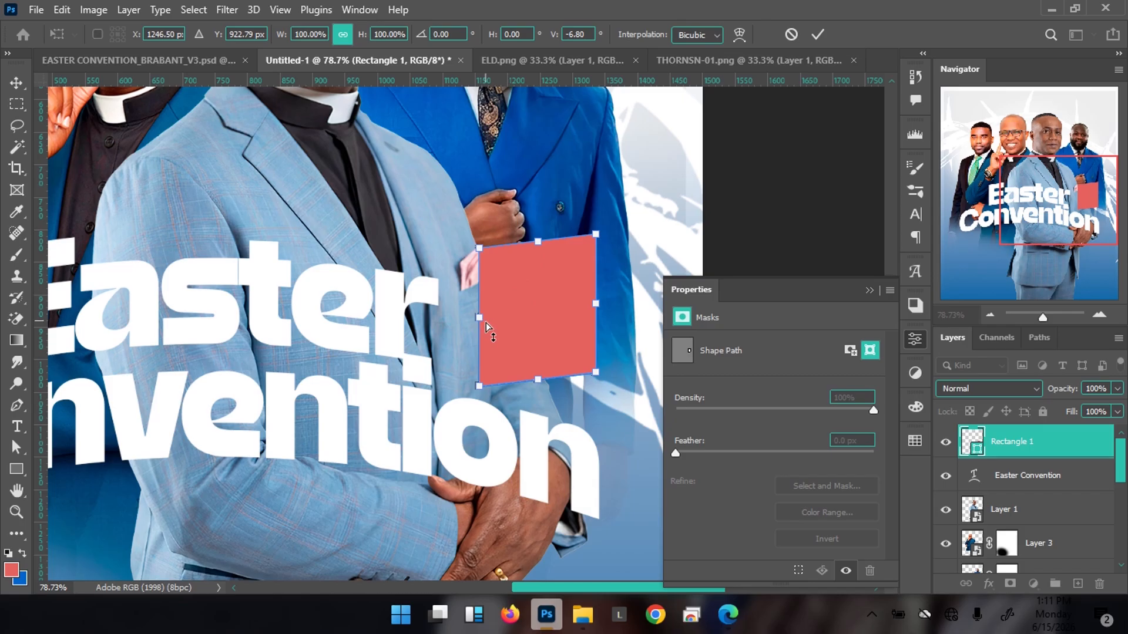
drag(478, 319, 480, 326)
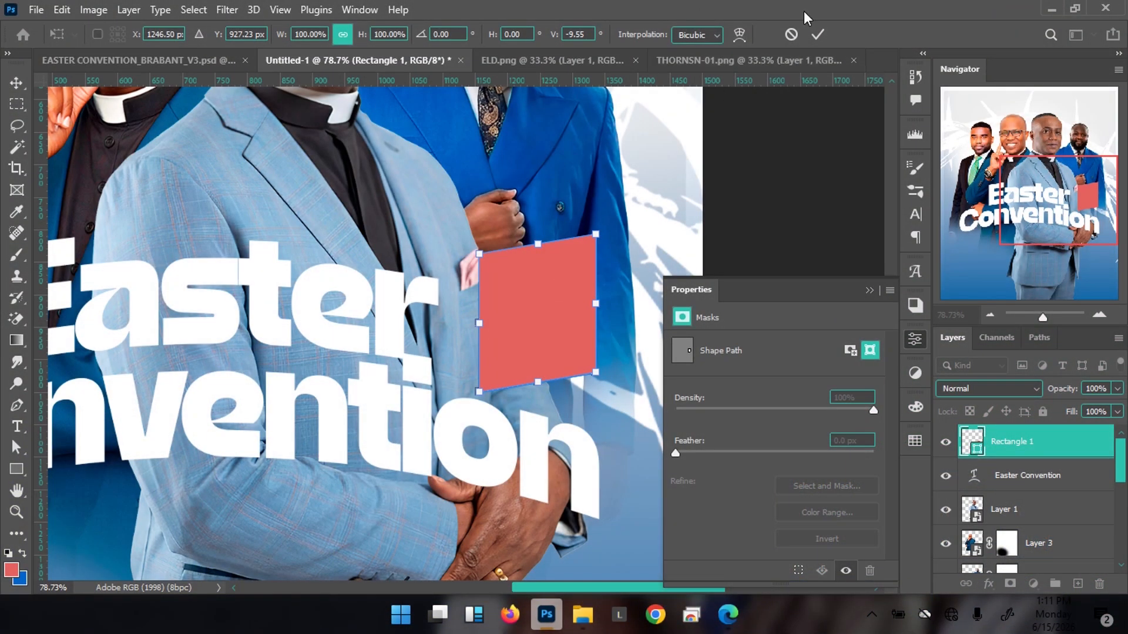
click(790, 35)
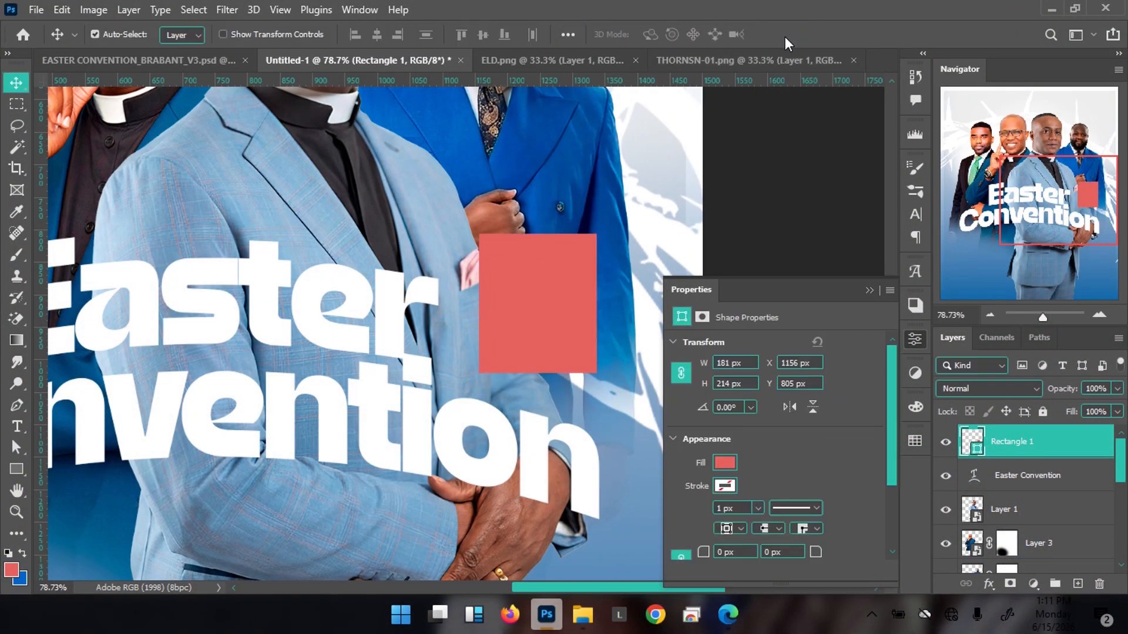
Step: Convert the coral rectangle to a smart object and skew its side nearest Easter downward by about 8°
right_click(1069, 453)
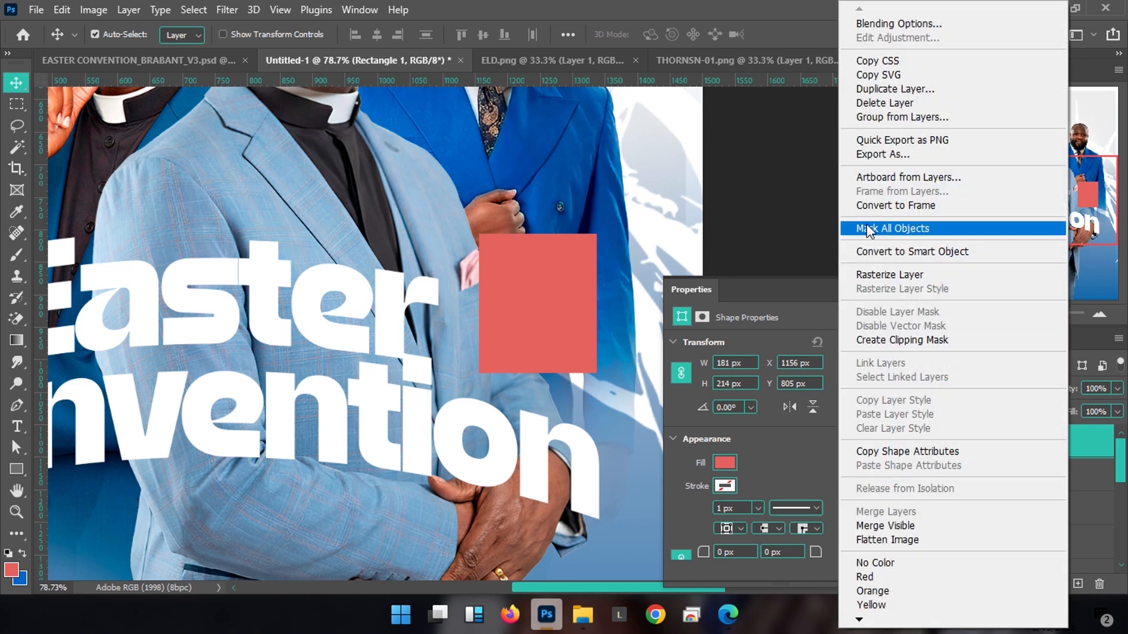
click(887, 250)
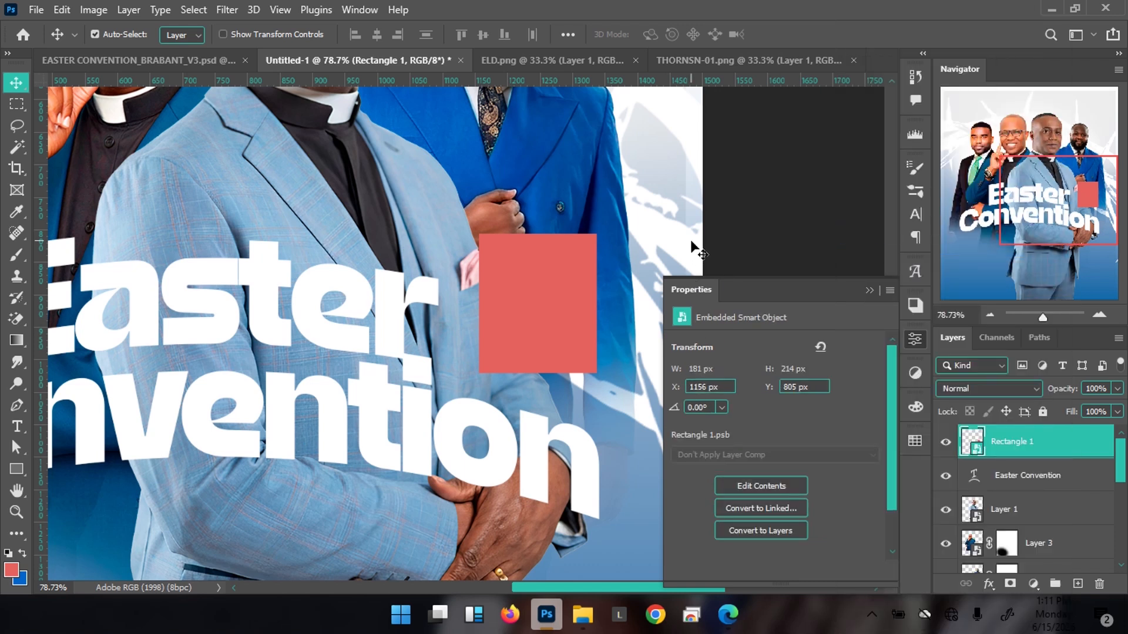
key(ctrl+t)
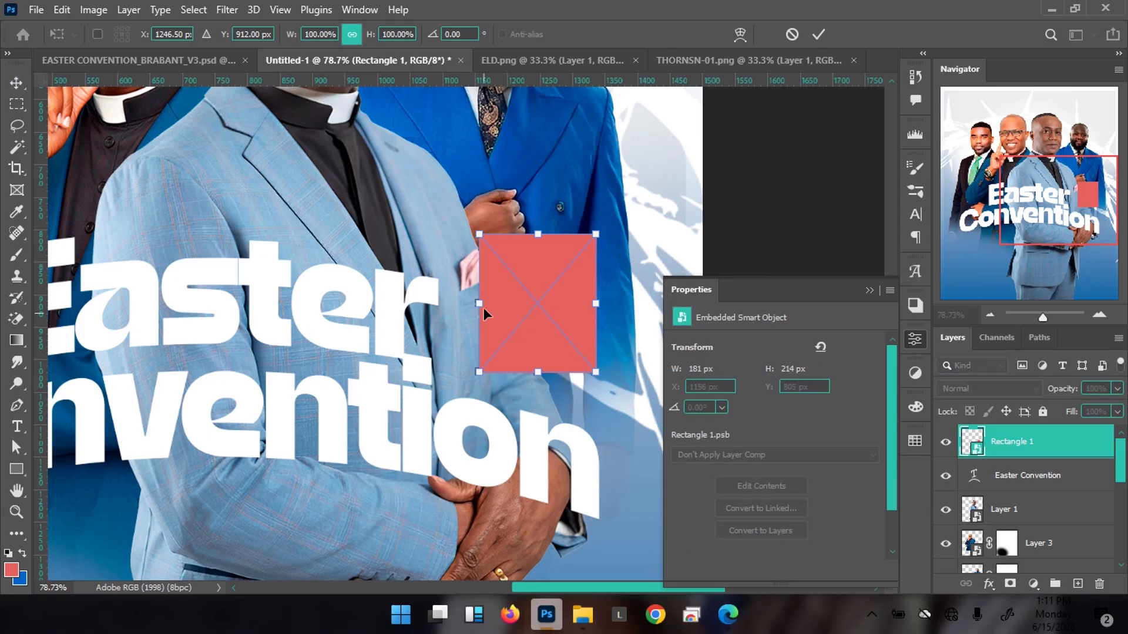
right_click(498, 295)
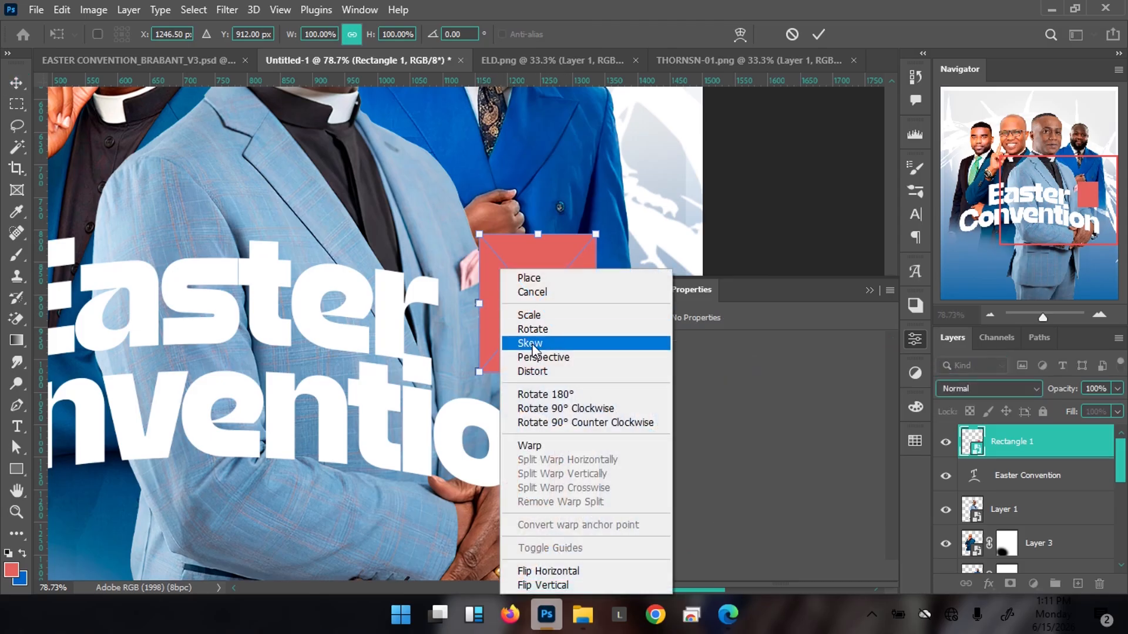
click(533, 349)
drag(478, 305, 479, 322)
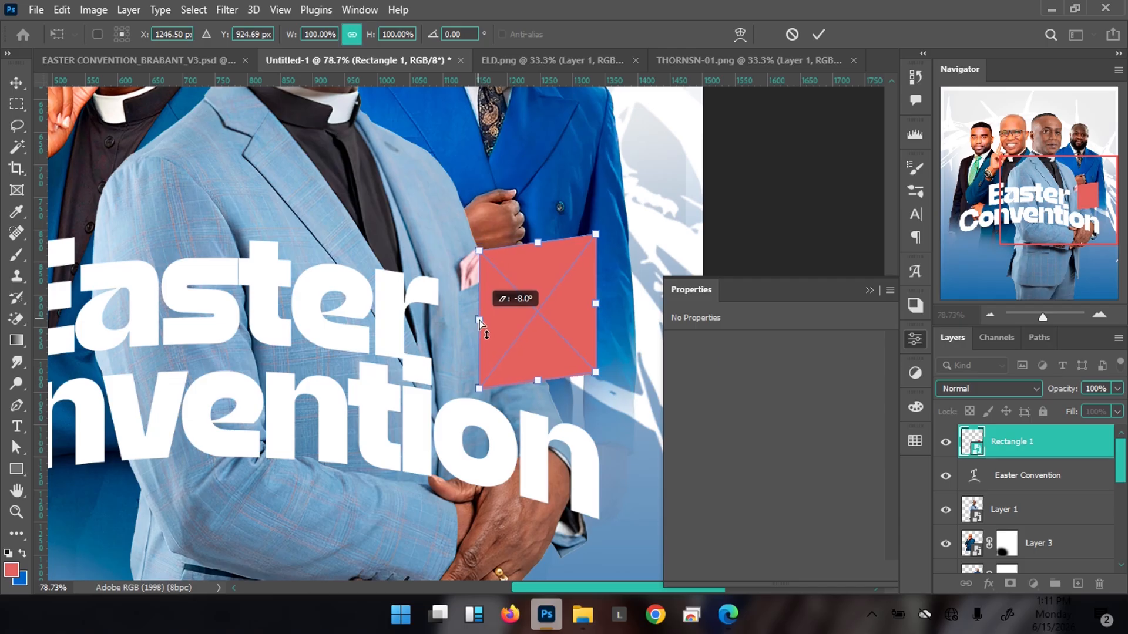
key(Return)
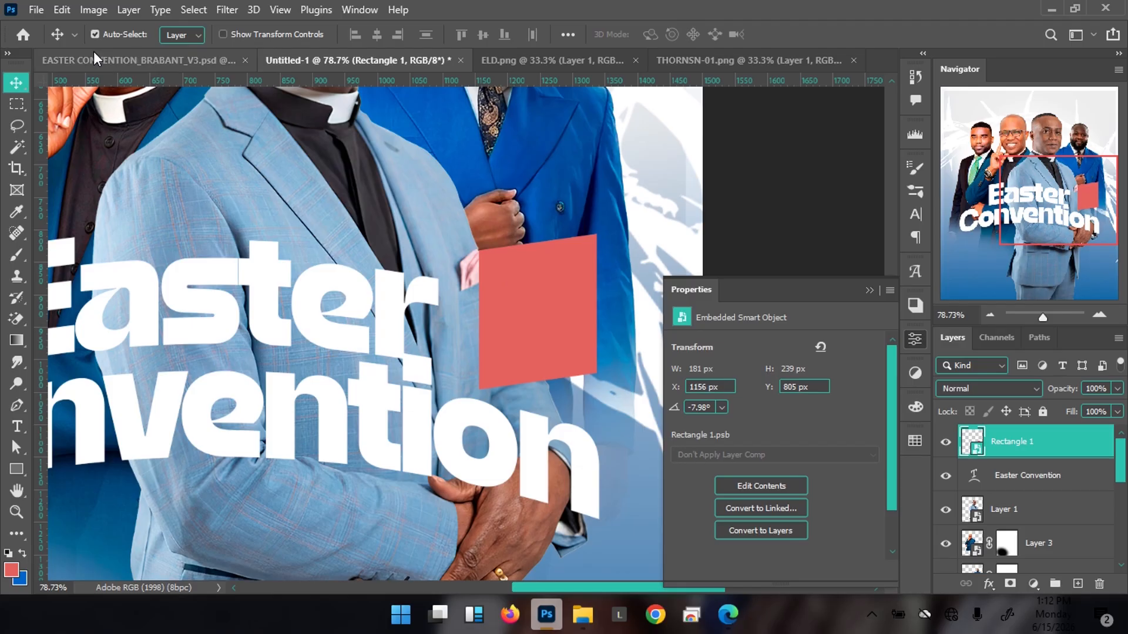
Step: Following the EASTER CONVENTION_BRABANT_V3 badge, add white 22 pt Signate Grotesk Black text reading 20 over 26 on a new layer
click(142, 64)
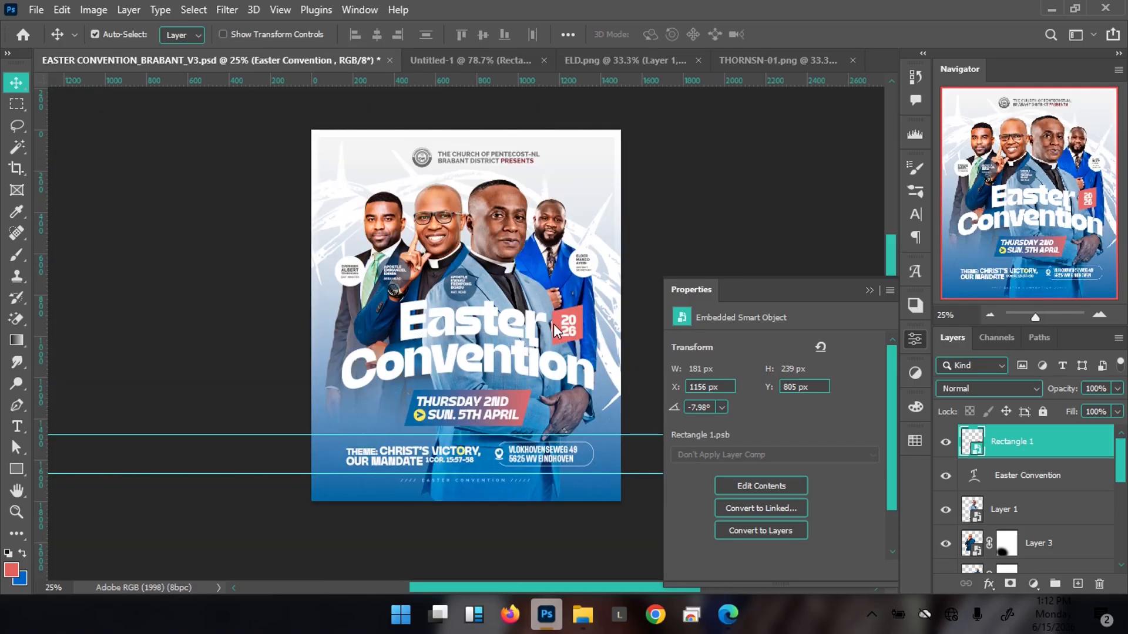
click(461, 57)
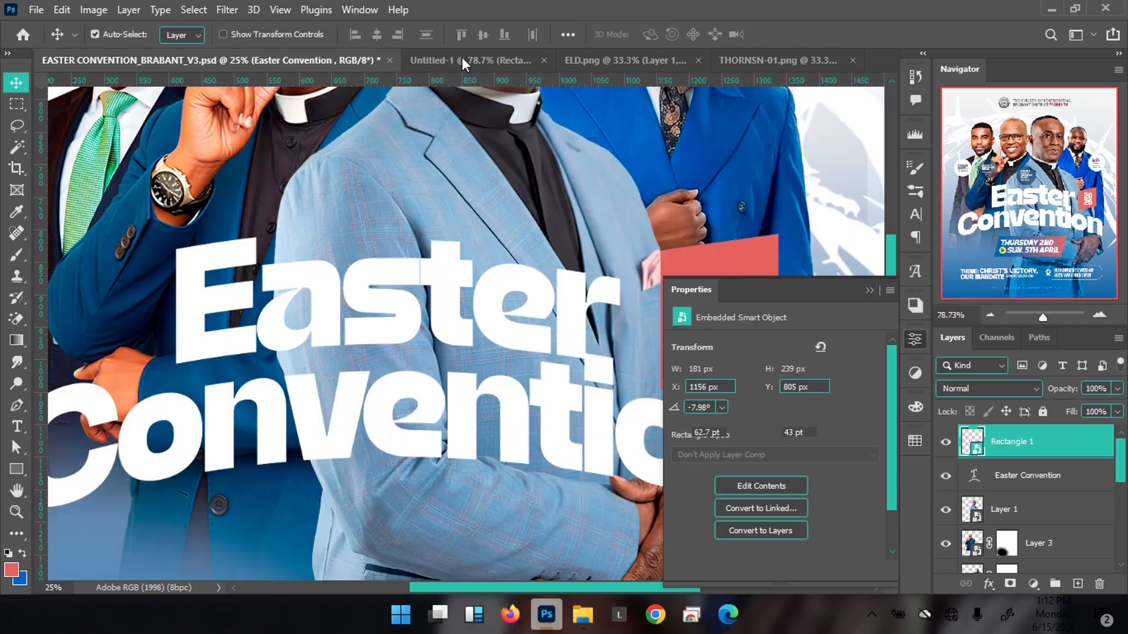
click(743, 273)
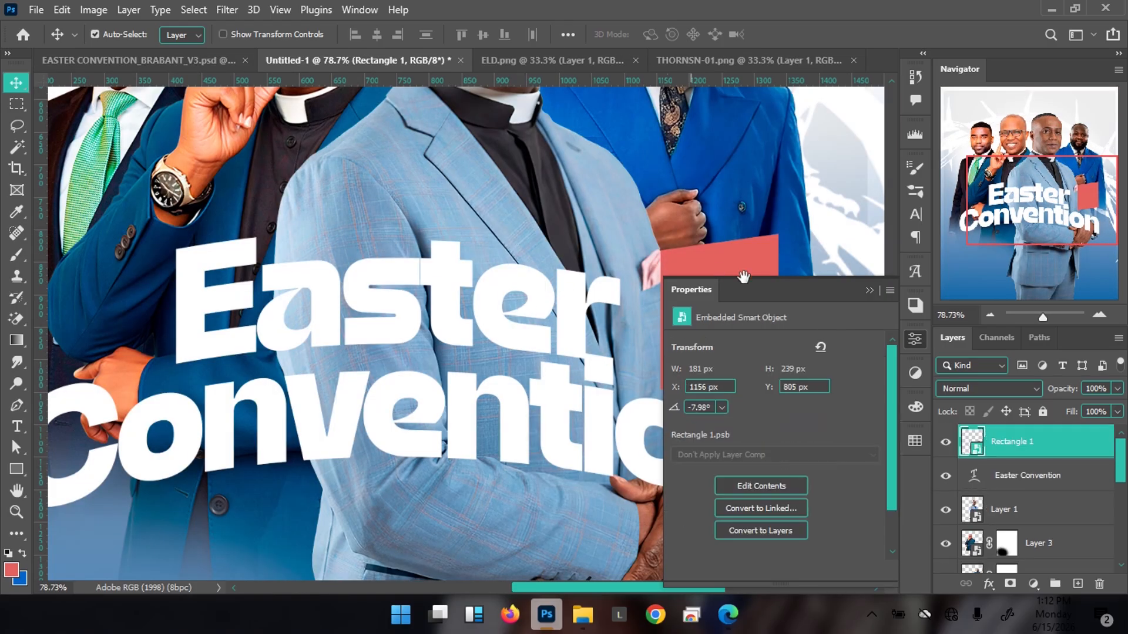
click(868, 290)
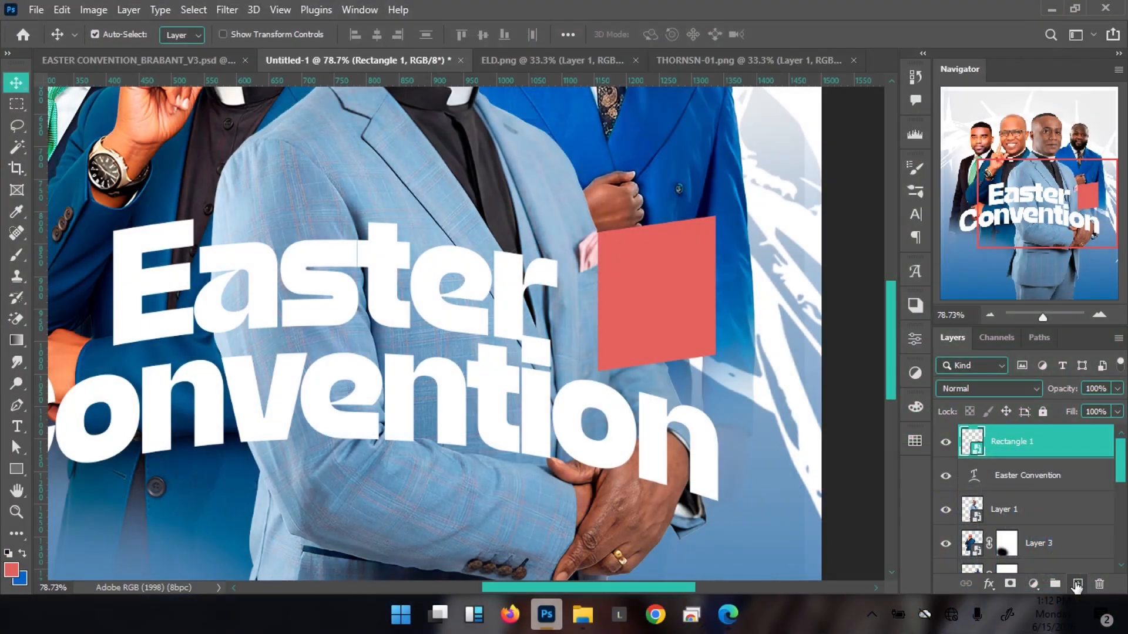
click(1077, 583)
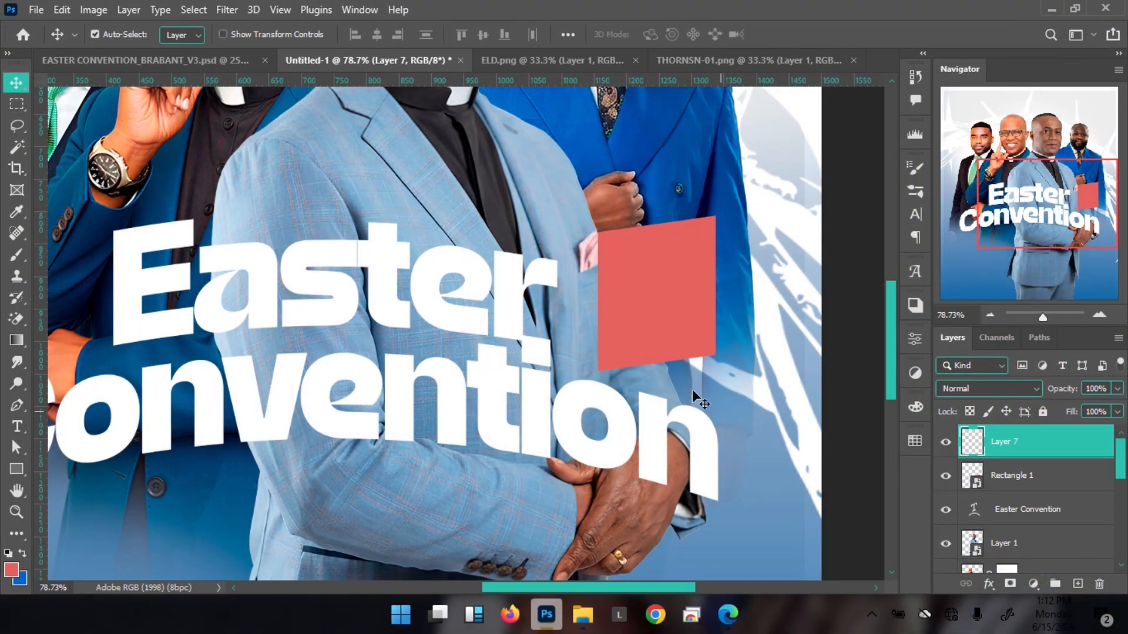
scroll(692, 389, up, 2)
key(t)
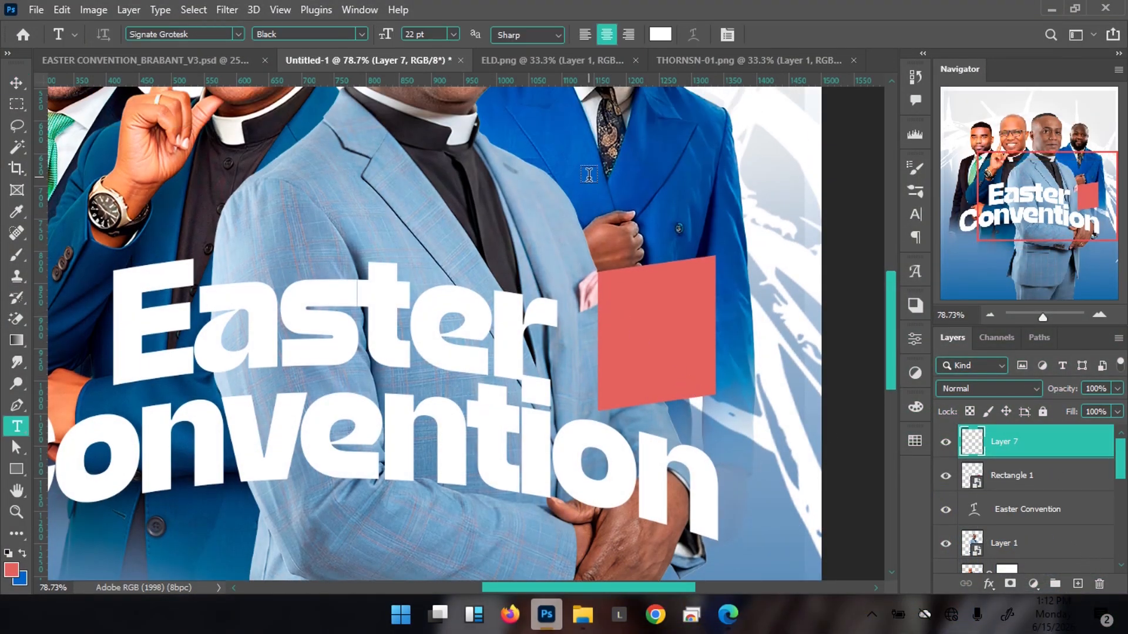
click(589, 175)
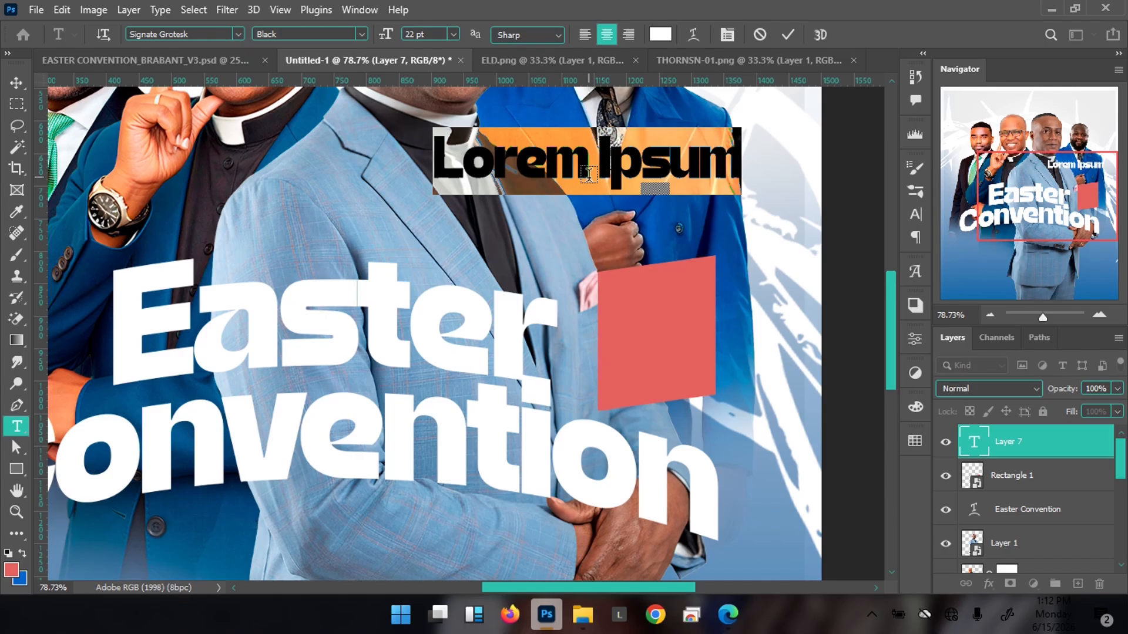
text(2026)
click(587, 145)
key(Return)
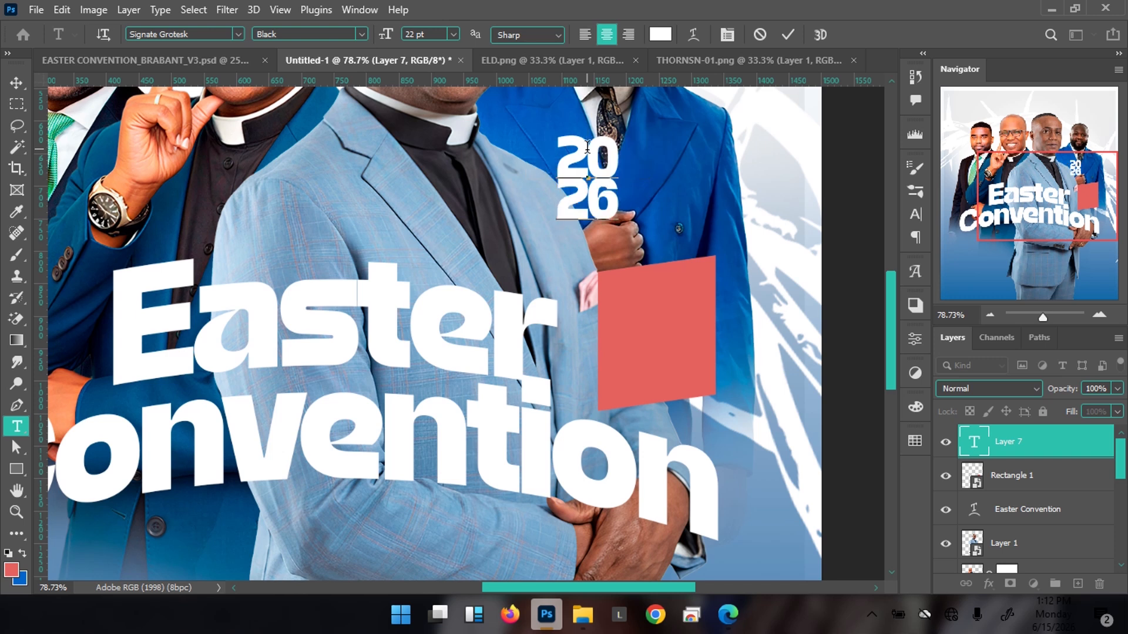
click(788, 35)
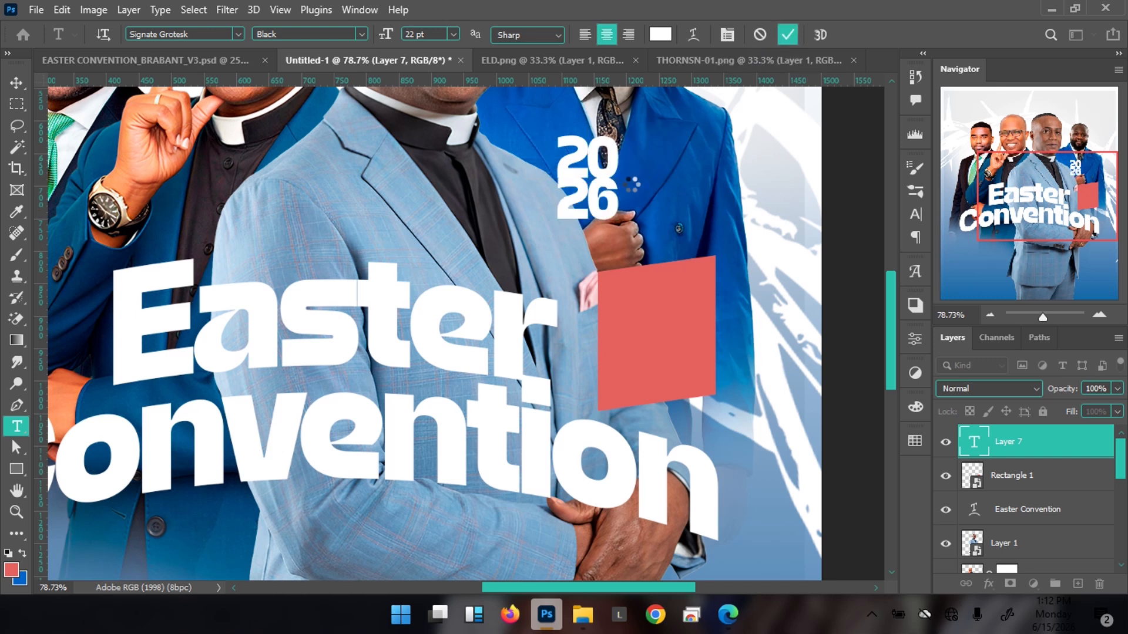
Step: Place the 2026 text in the middle of the coral badge and set its leading to 17 pt
key(v)
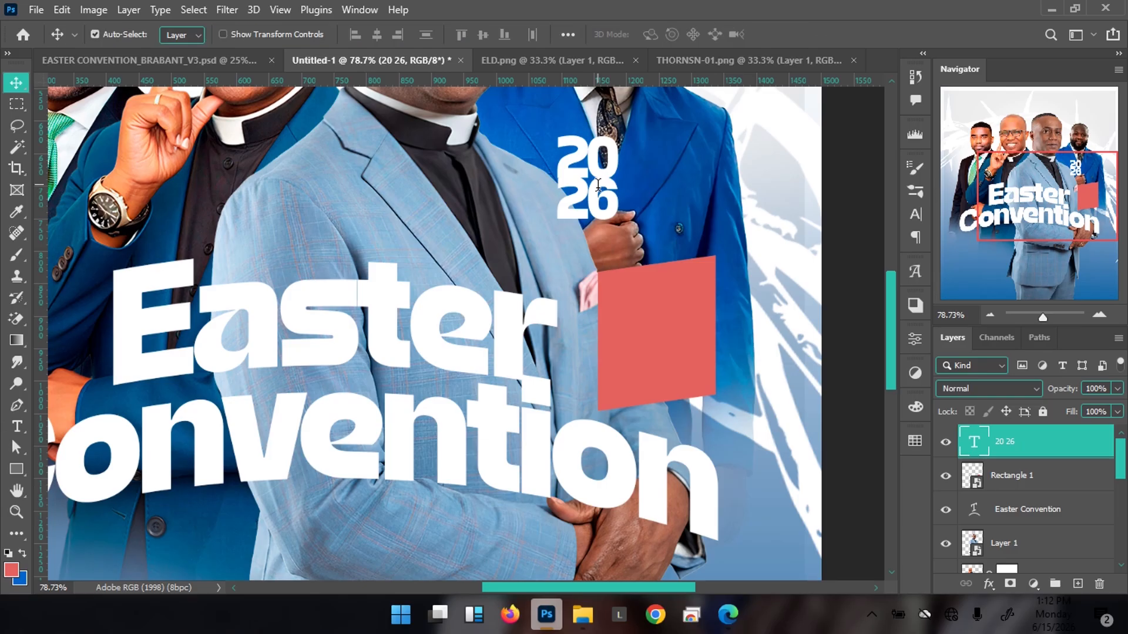
drag(598, 183, 649, 306)
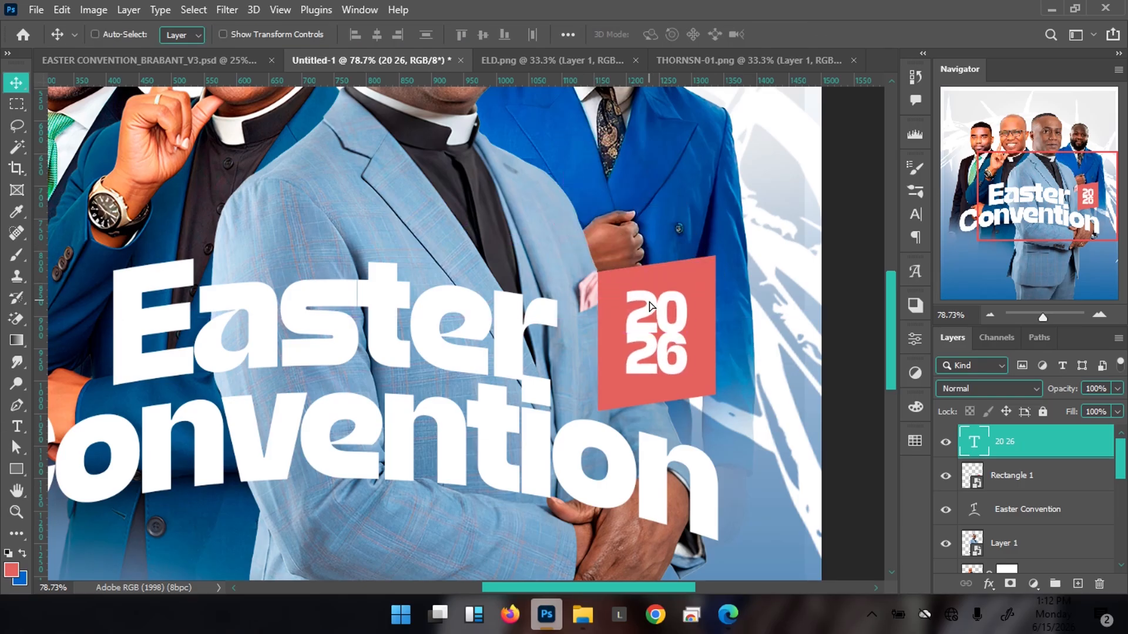
click(915, 215)
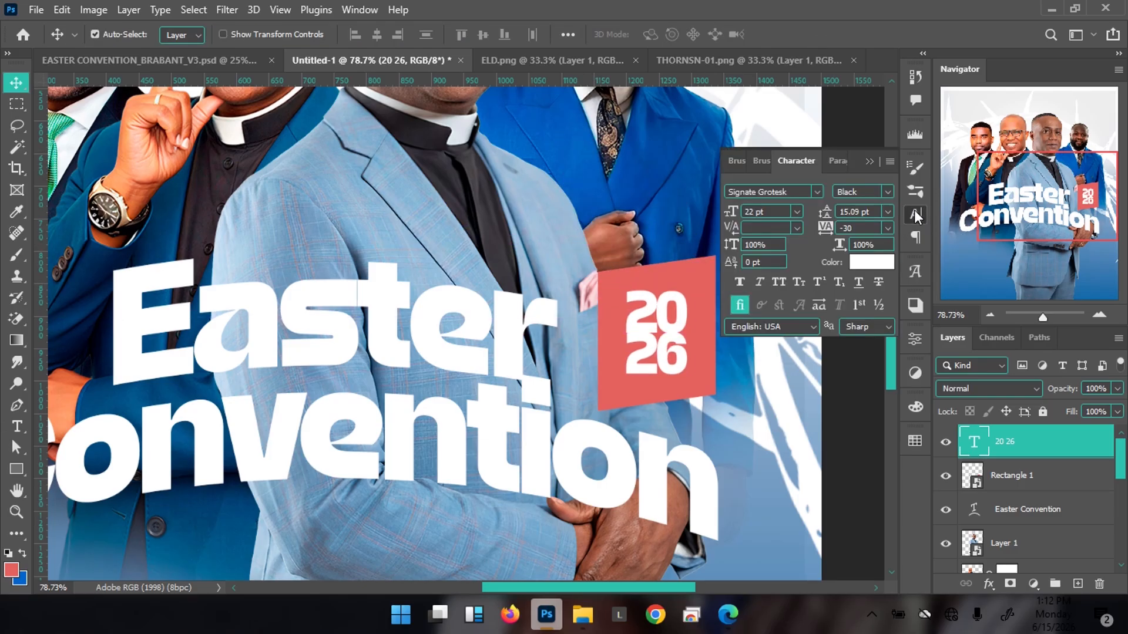
click(870, 212)
text(17)
key(Return)
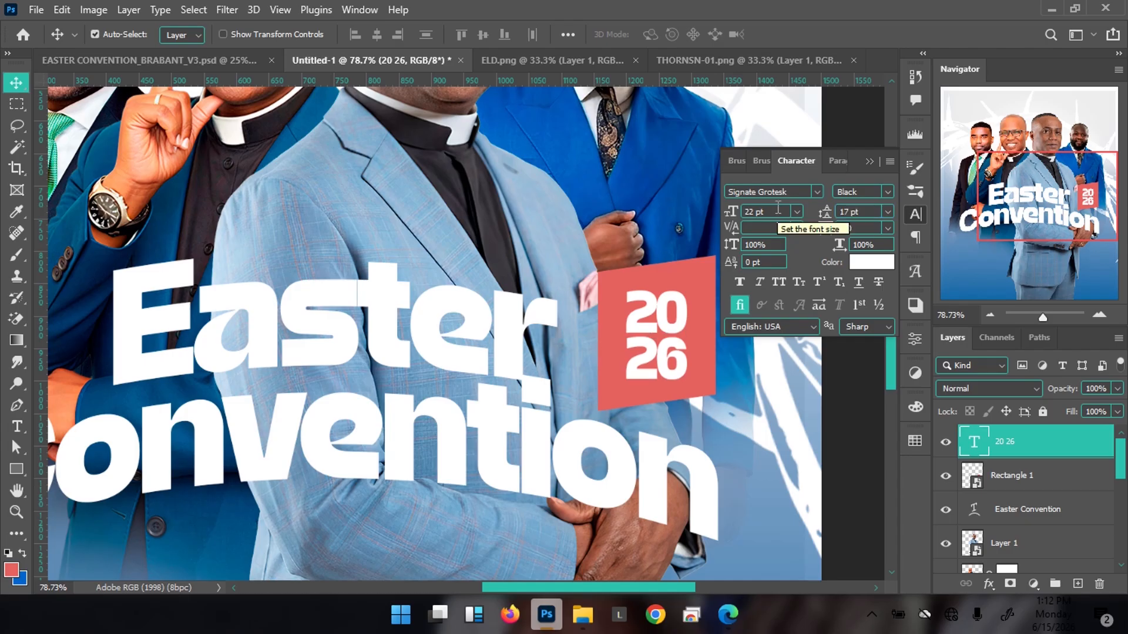
click(870, 162)
Step: Select the 2026 text together with the coral rectangle and scale both down slightly
scroll(559, 272, down, 5)
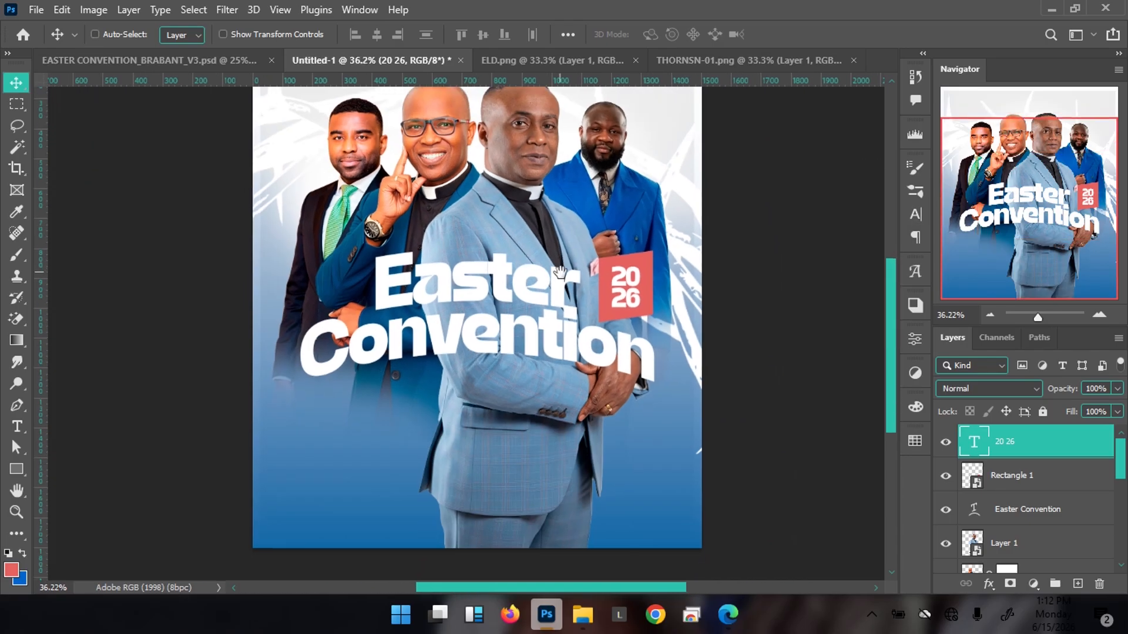
scroll(559, 273, up, 3)
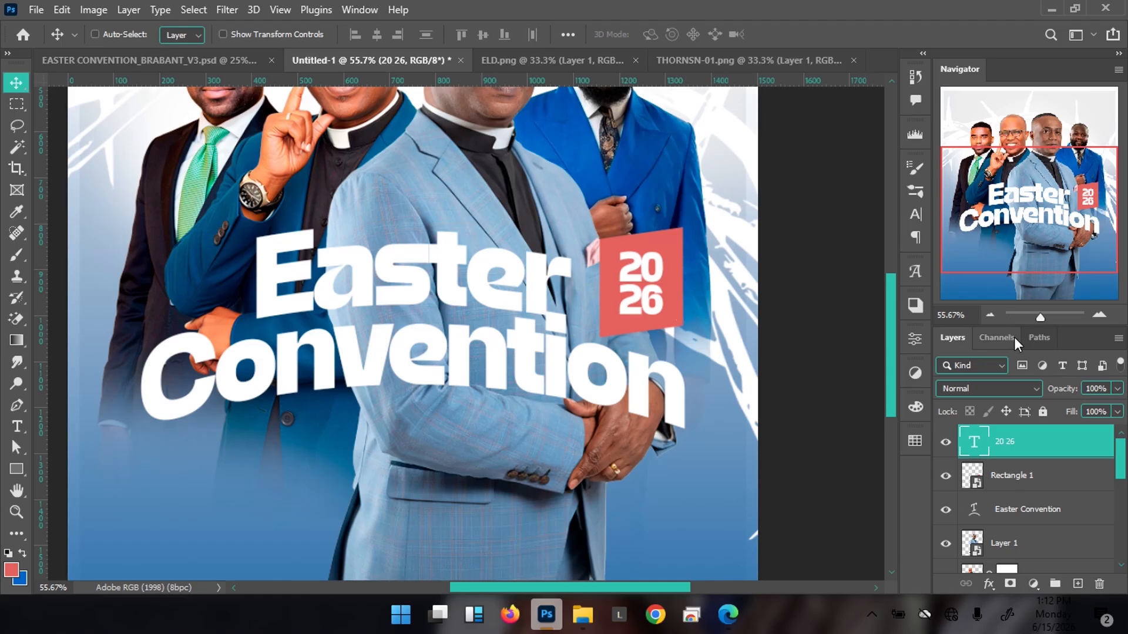
ctrl+click(1062, 481)
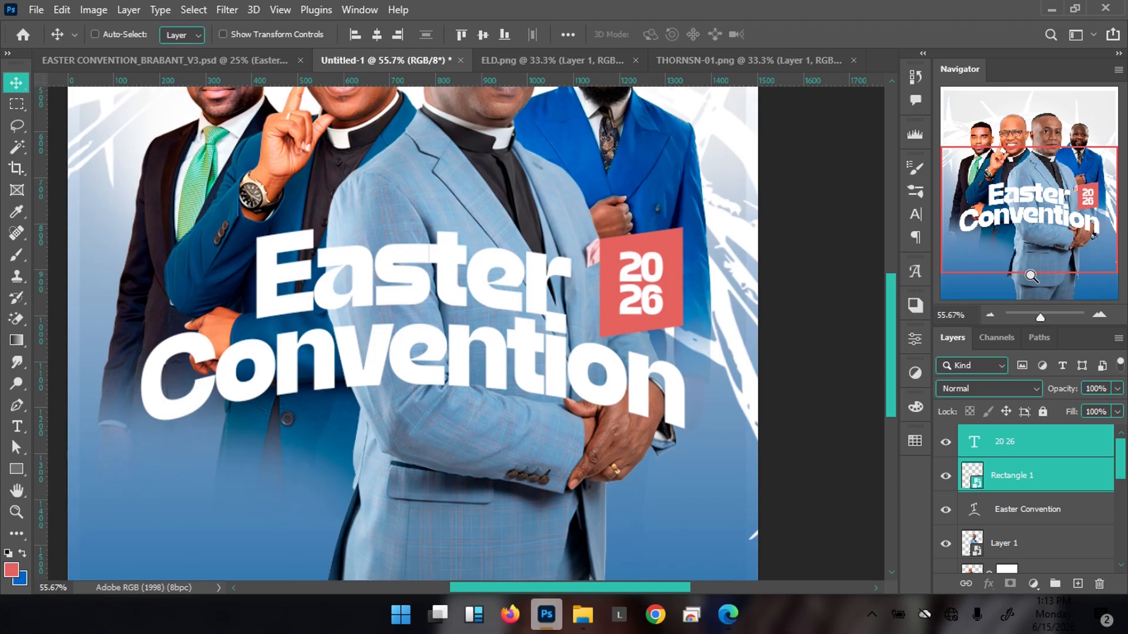
key(ctrl+t)
drag(597, 223, 602, 230)
key(Return)
Step: Nudge the 2026 text and coral rectangle left and slightly down, closer to the end of the word Easter
key(Left)
key(Left)
key(Left)
key(Left)
key(Left)
key(Down)
key(Down)
key(Left)
key(Left)
key(Left)
key(Left)
key(Left)
key(Left)
key(Left)
key(Left)
key(Left)
key(Left)
key(Left)
key(Left)
key(Left)
key(Left)
key(Down)
key(Down)
key(Left)
key(Left)
key(Down)
key(Down)
Step: Enlarge the 2026 badge and text together to about 107.15%, 170 × 225 px, and compare the flyer with the reference
drag(576, 333, 548, 321)
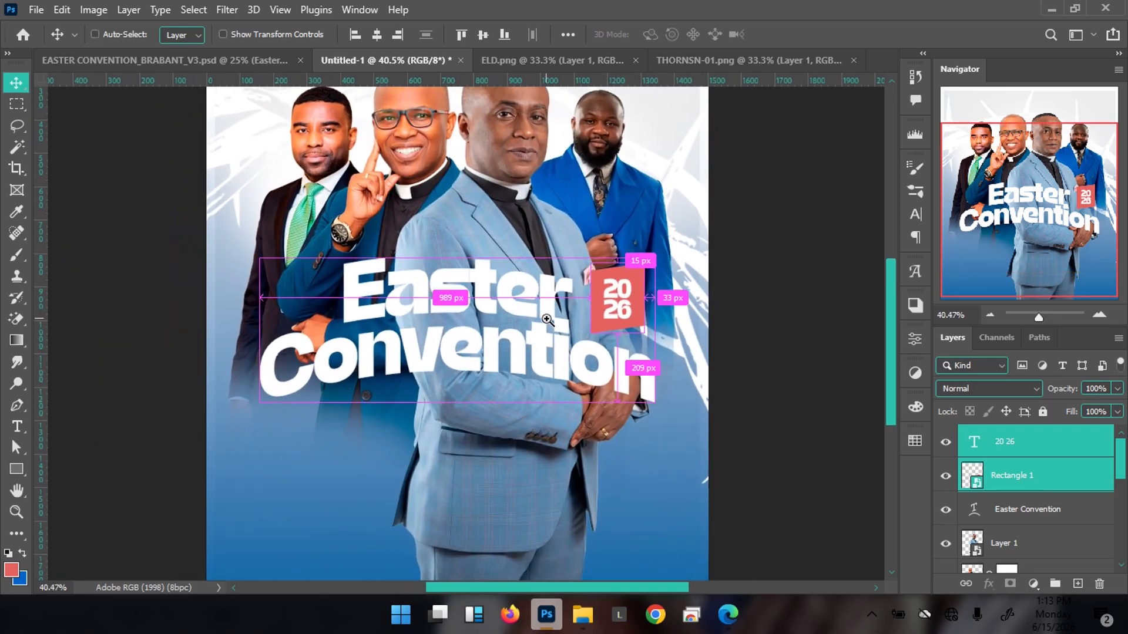
key(ctrl+t)
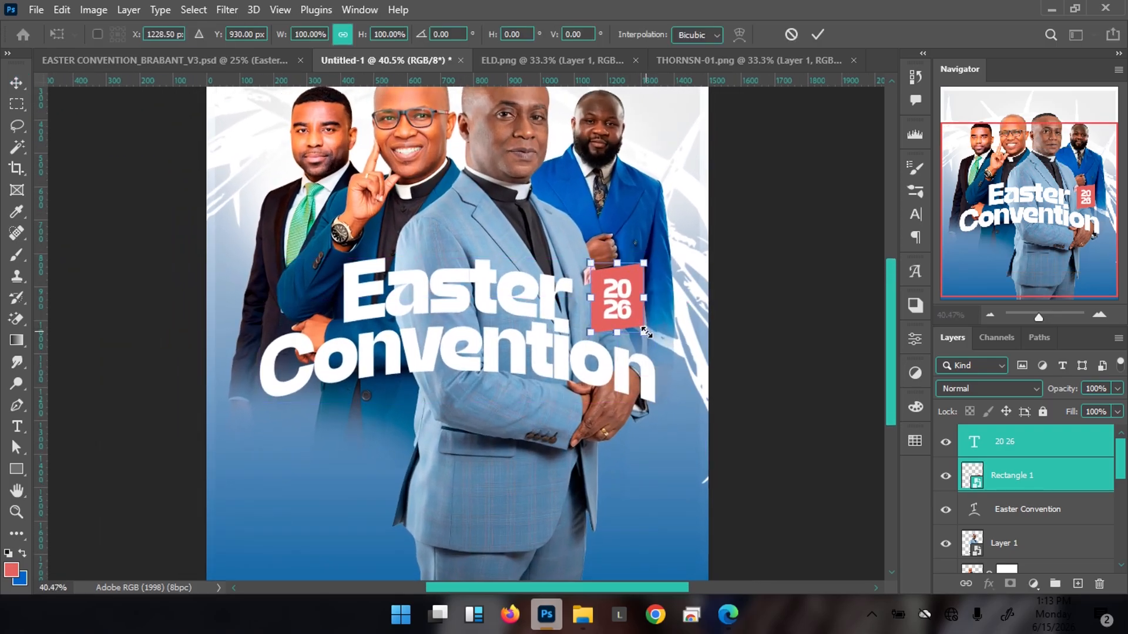
drag(648, 333, 651, 334)
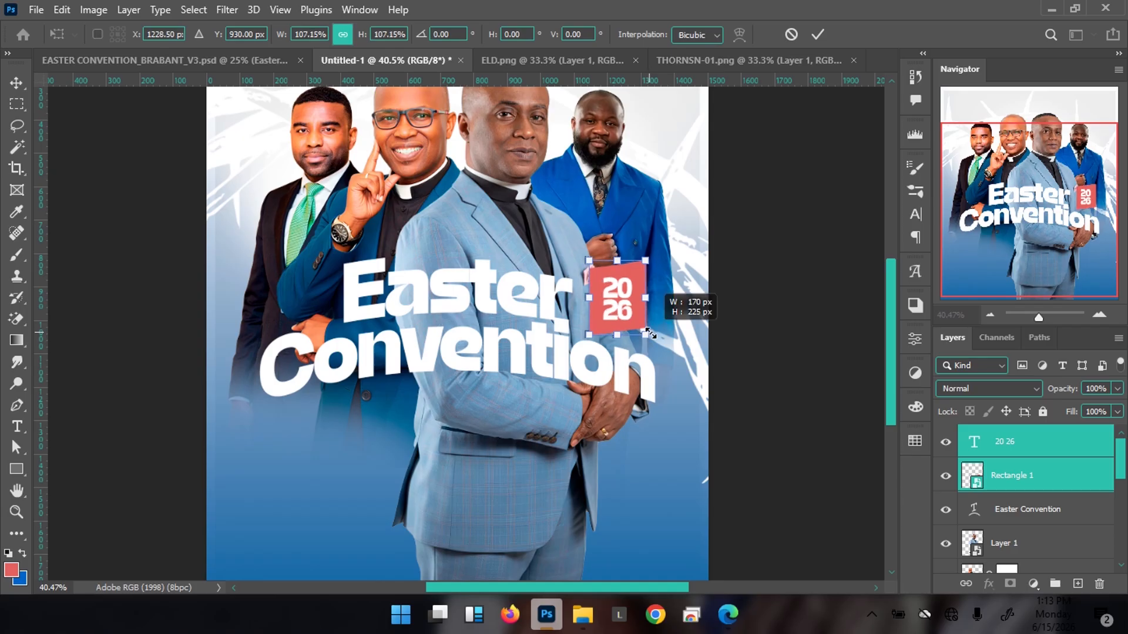
key(Return)
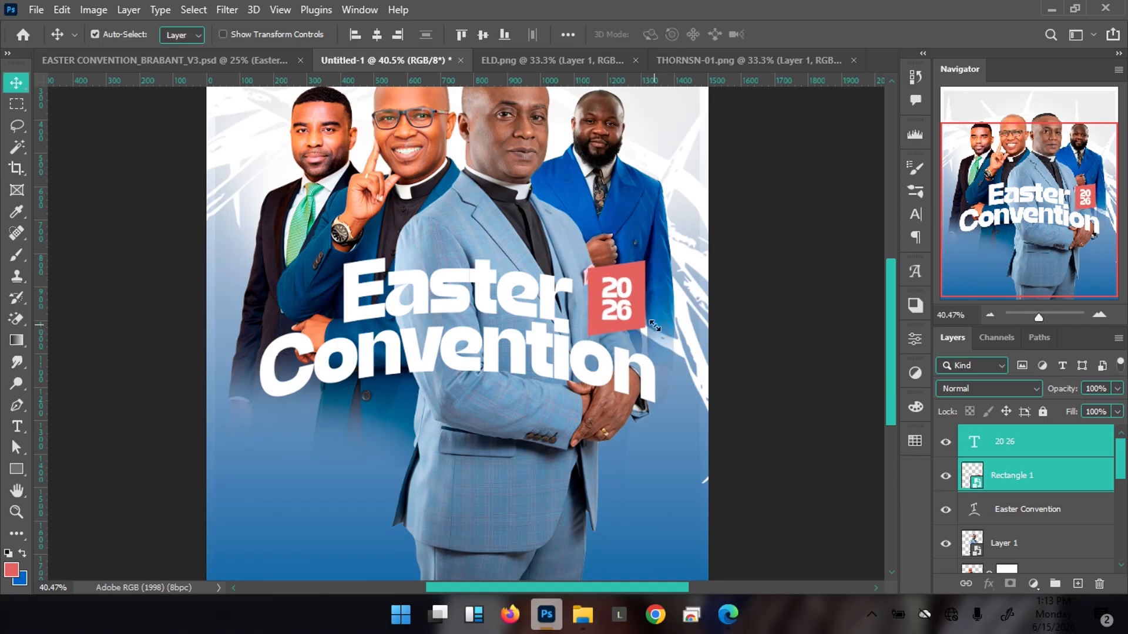
key(ctrl+minus)
key(ctrl+minus)
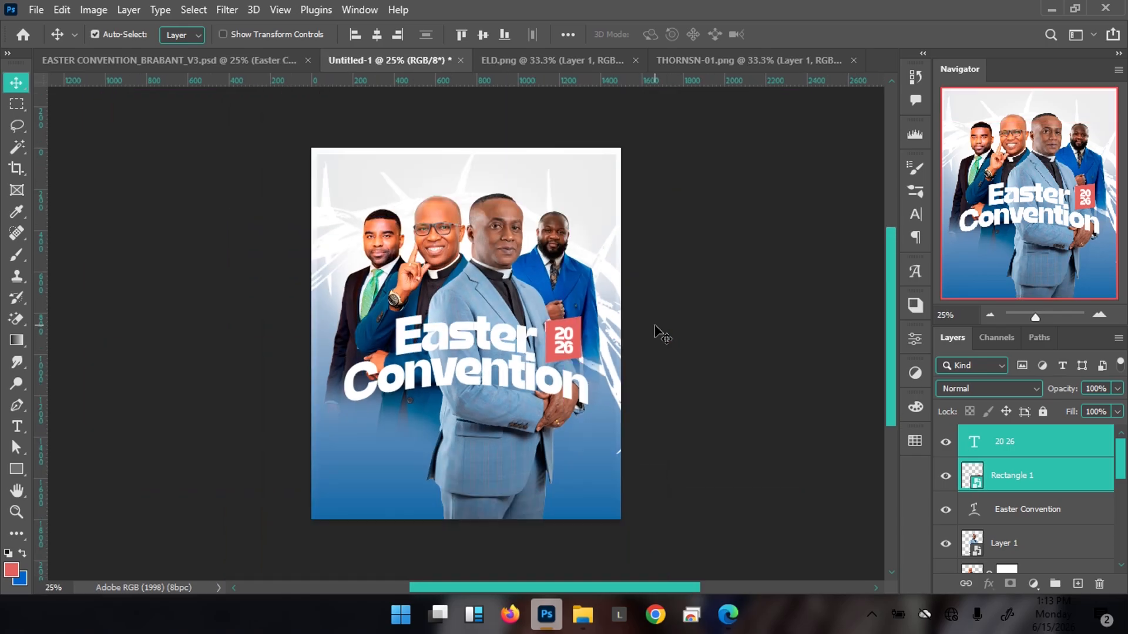
click(249, 65)
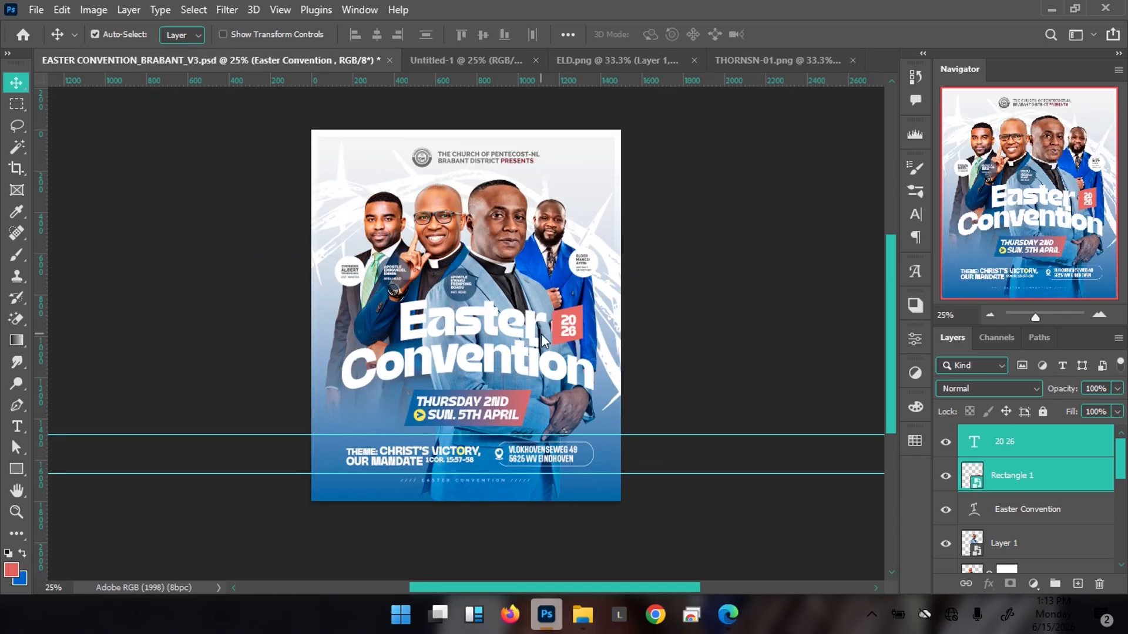
click(470, 62)
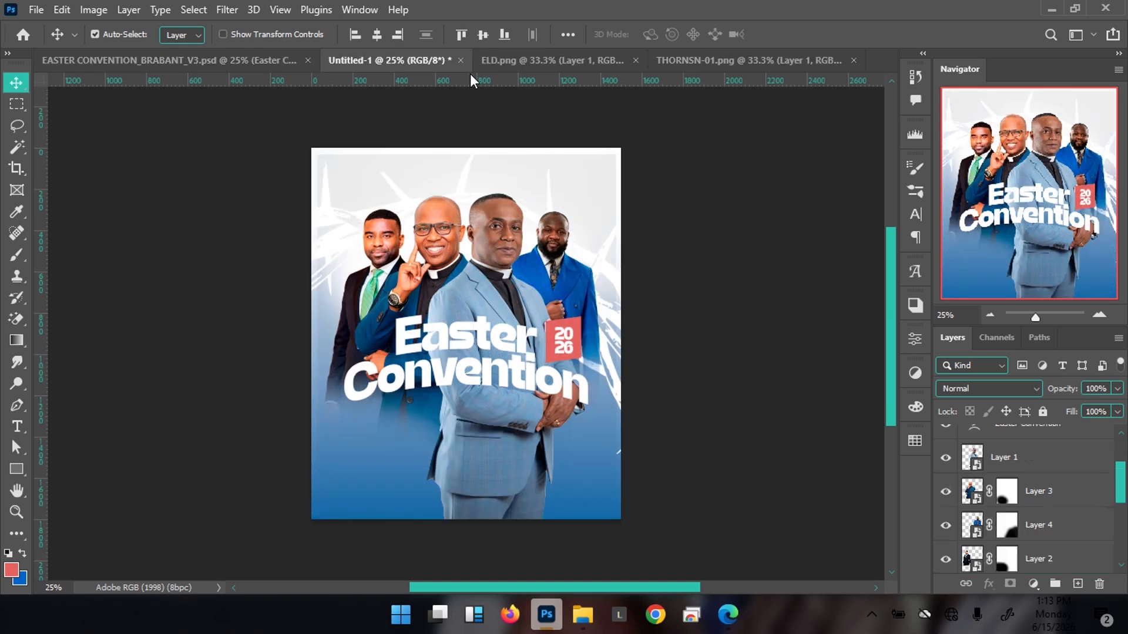
drag(531, 402, 490, 343)
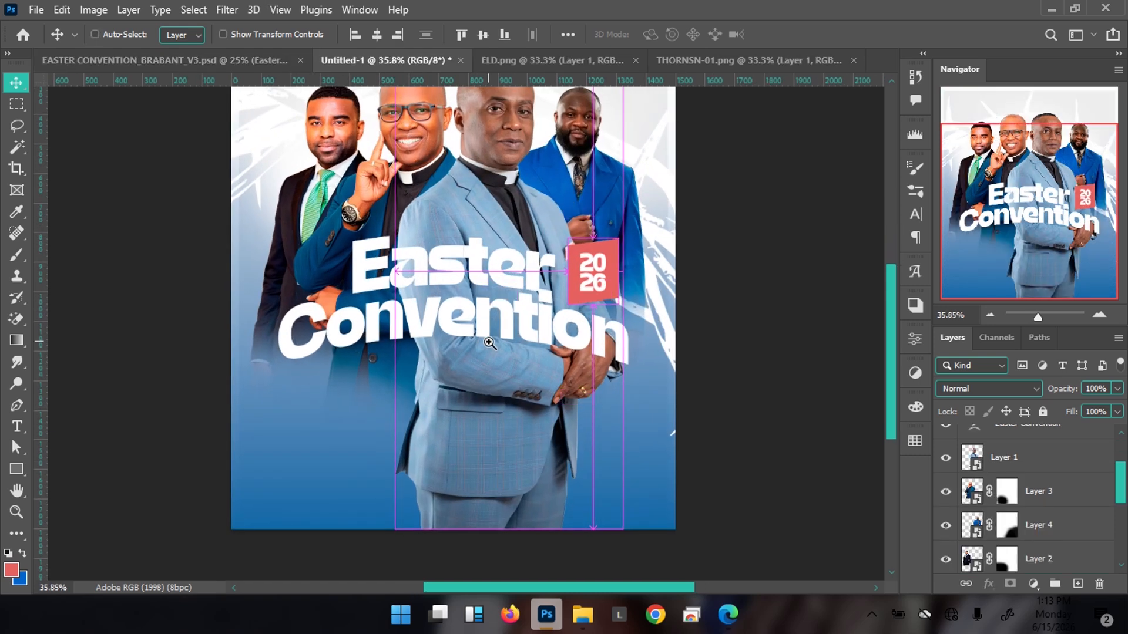
Step: Add a new layer, draw a coral rectangle about 596 × 144 px below the title, and set its corner radii to 0 px
scroll(993, 501, up, 3)
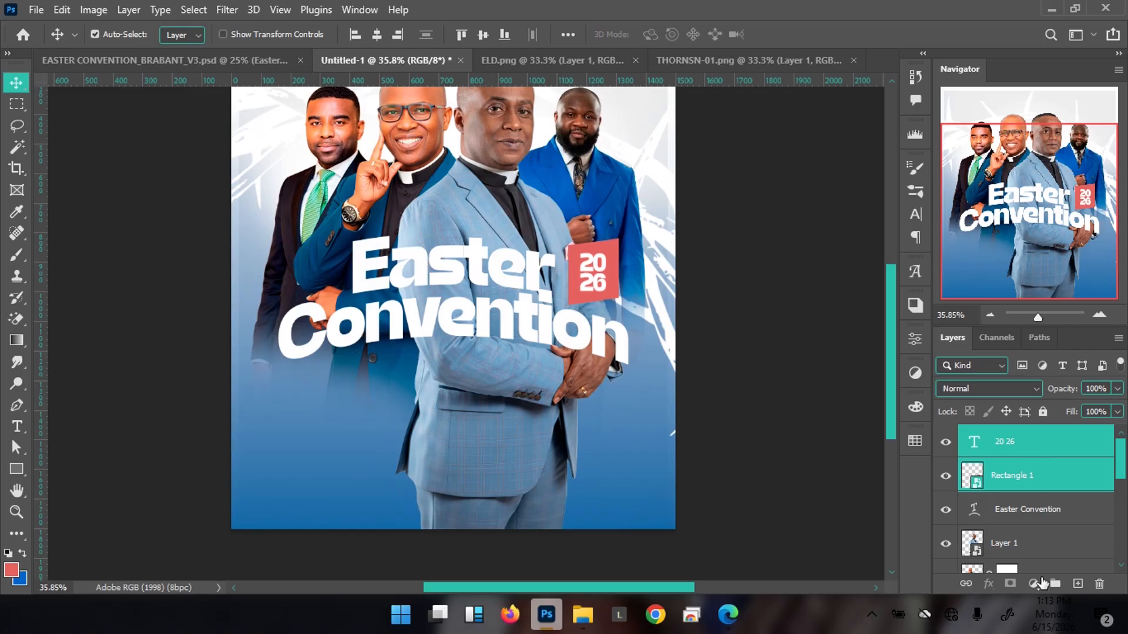
click(1079, 584)
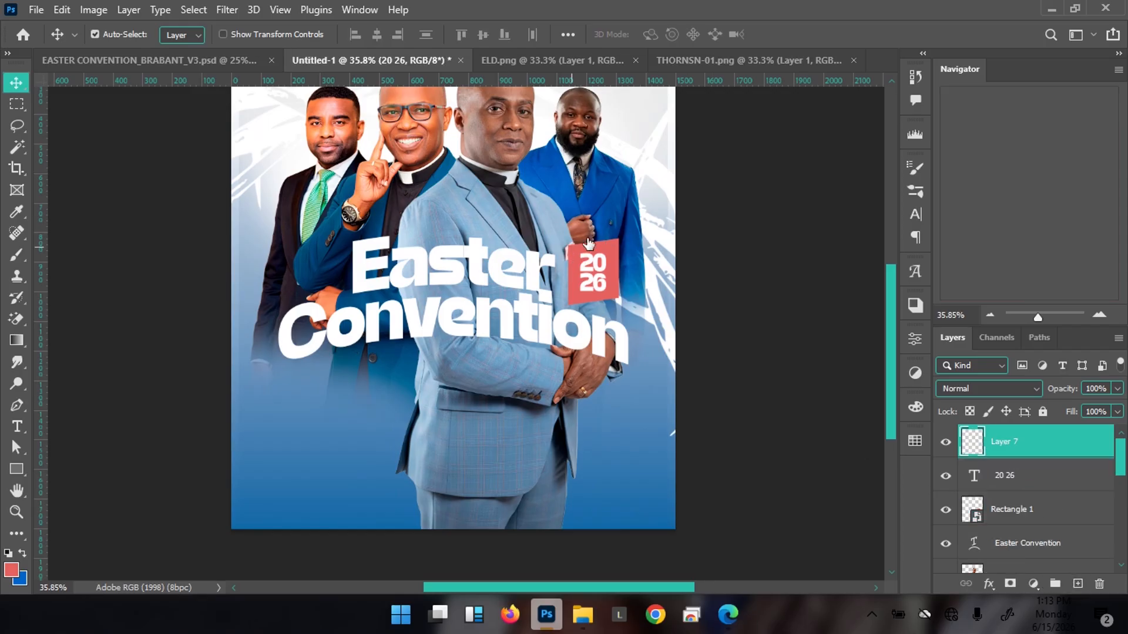
key(u)
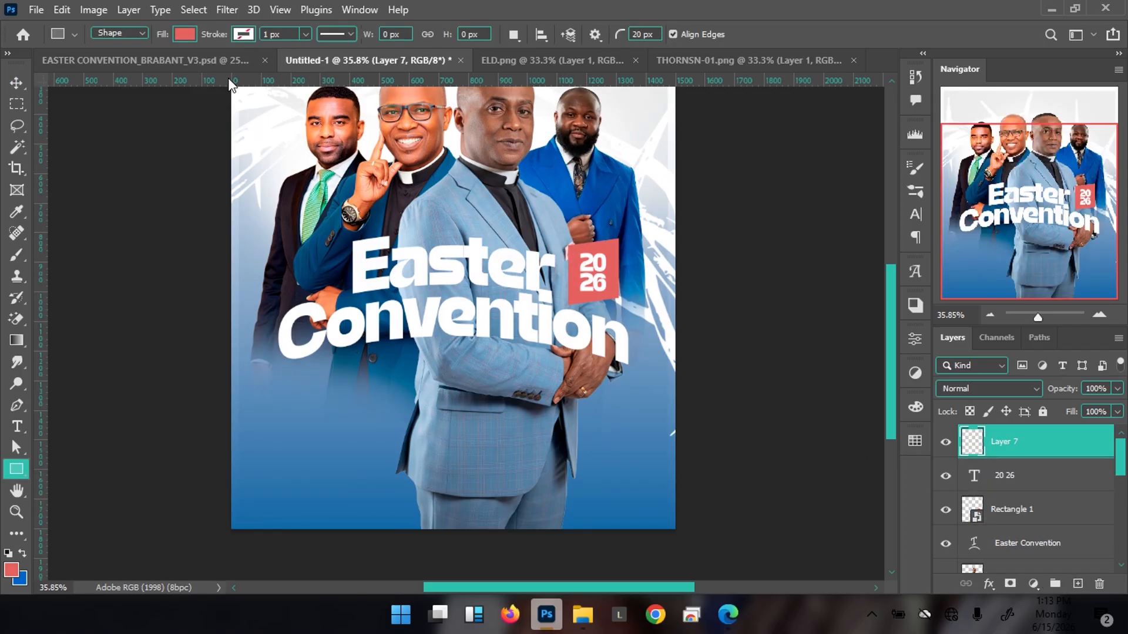
scroll(339, 402, up, 3)
drag(340, 431, 545, 476)
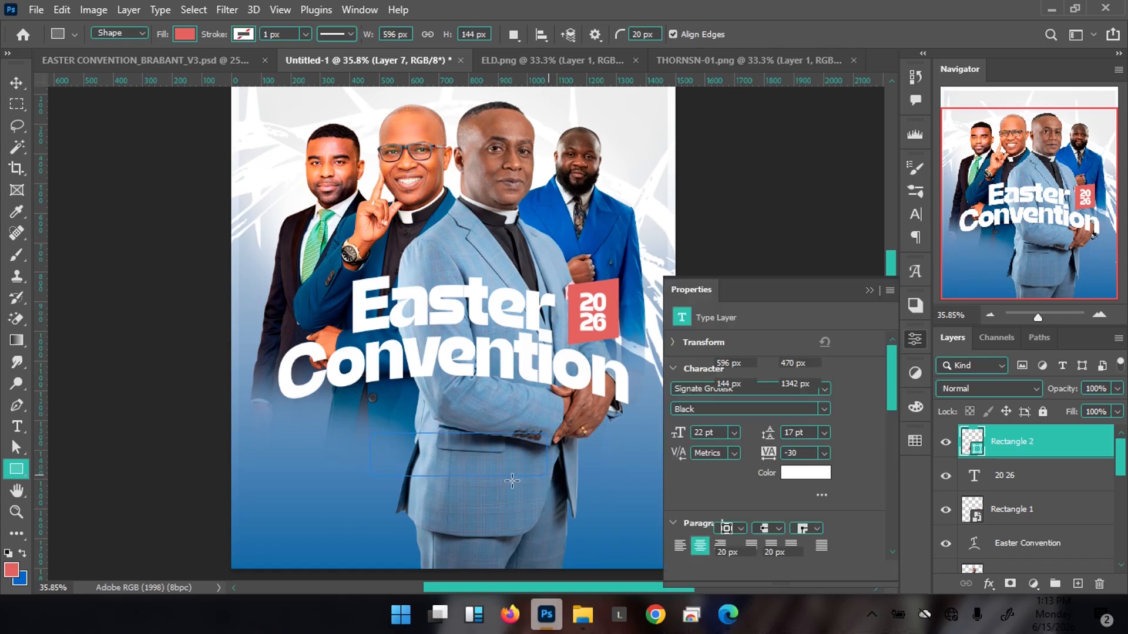
click(741, 551)
text(0)
key(Return)
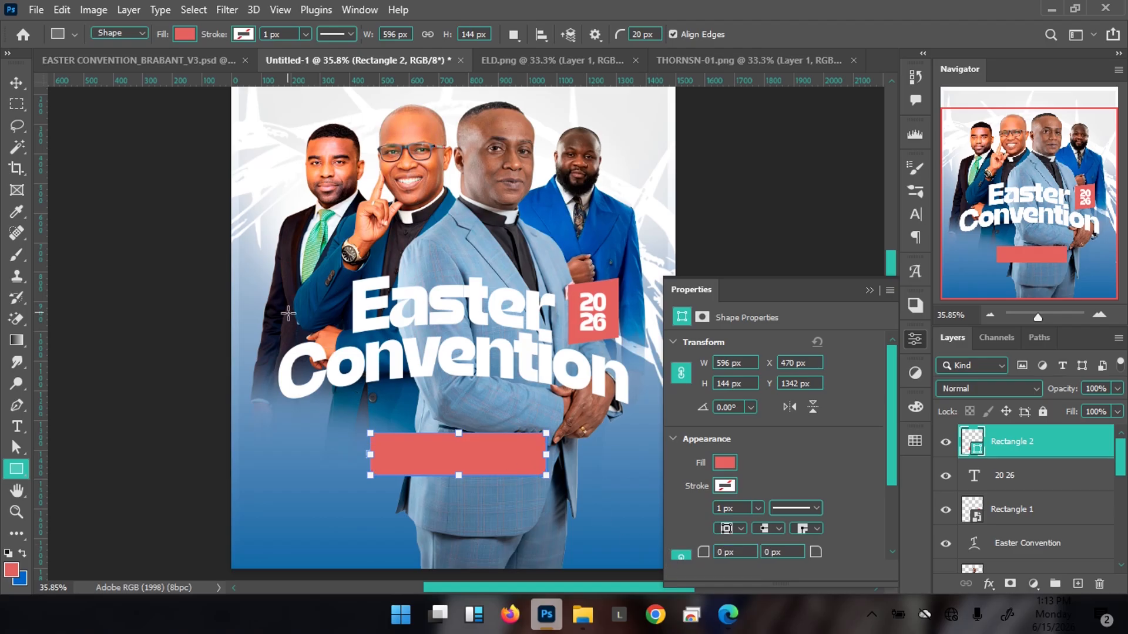
Step: Check the reference flyer's date block and add the white two-line text THURSDAY 2ND / SUN. 5TH APRIL at 18.18 pt over the coral bar
key(v)
click(188, 62)
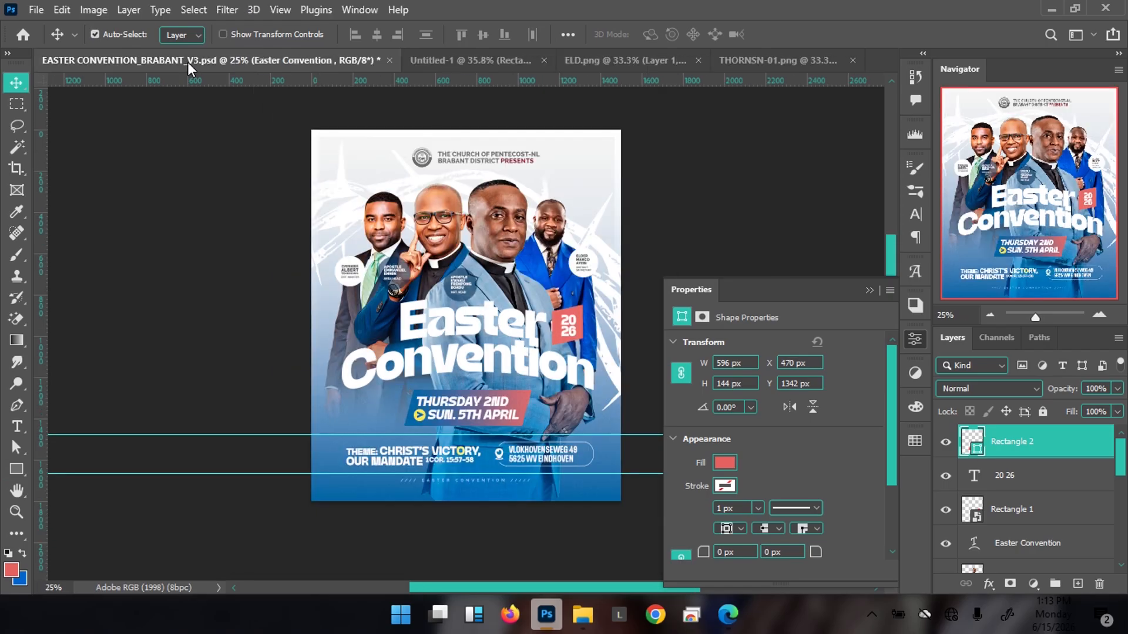
click(466, 415)
click(496, 61)
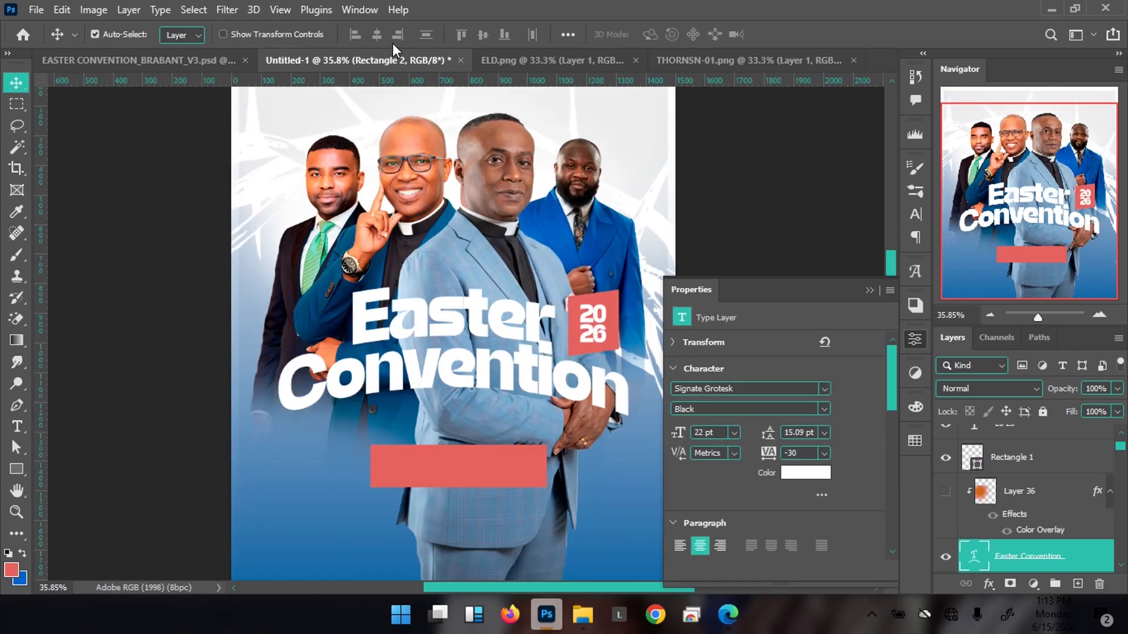
click(195, 62)
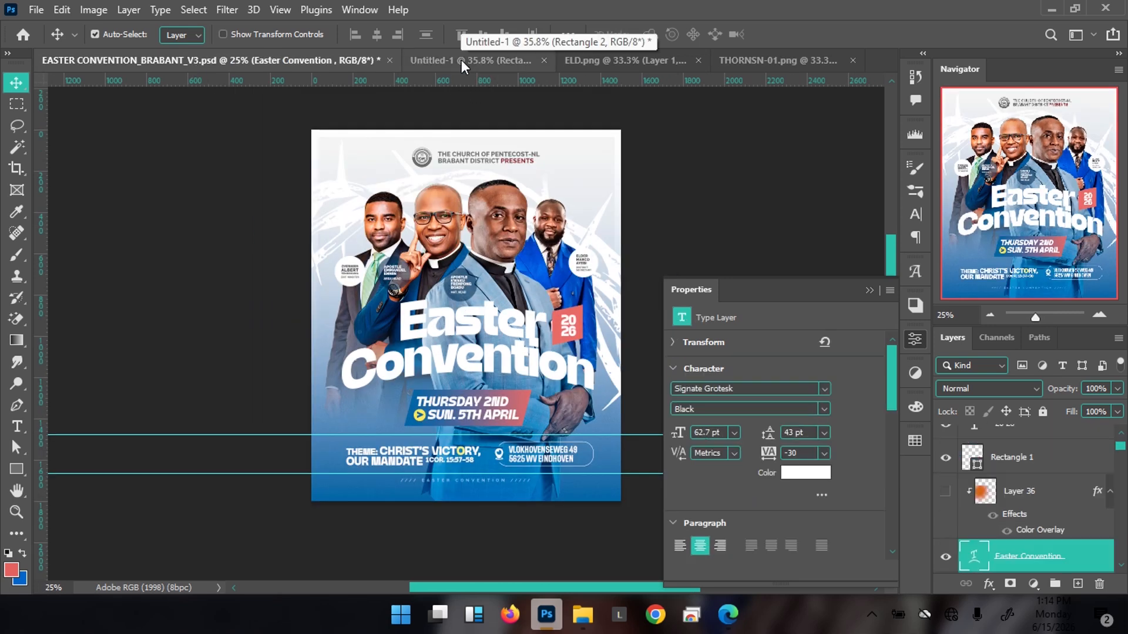
click(460, 60)
double_click(470, 467)
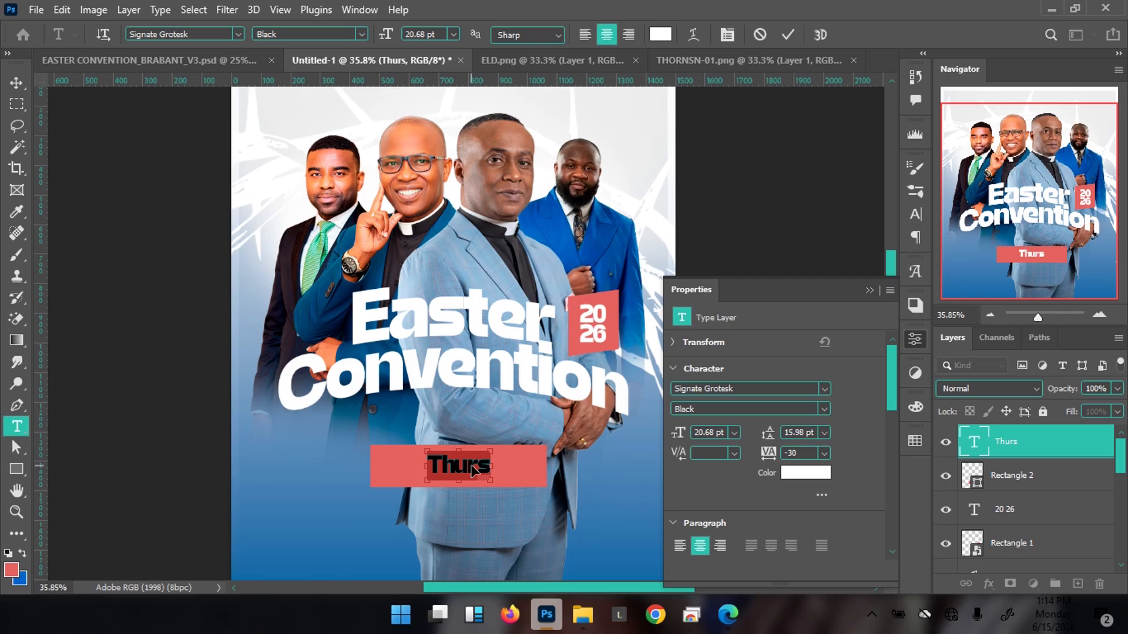
text(THURSDAY 2ND SUN. 5TH APRIL)
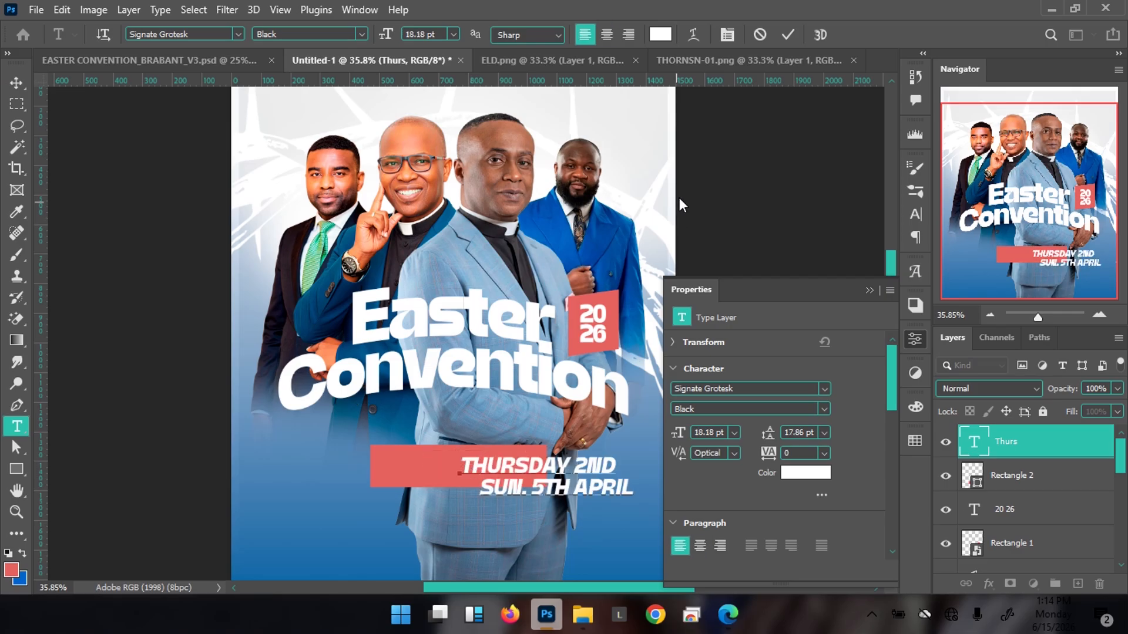
Step: Compare the whole date text with and without Faux Italic, keep Faux Italic on, and commit the text
key(ctrl+a)
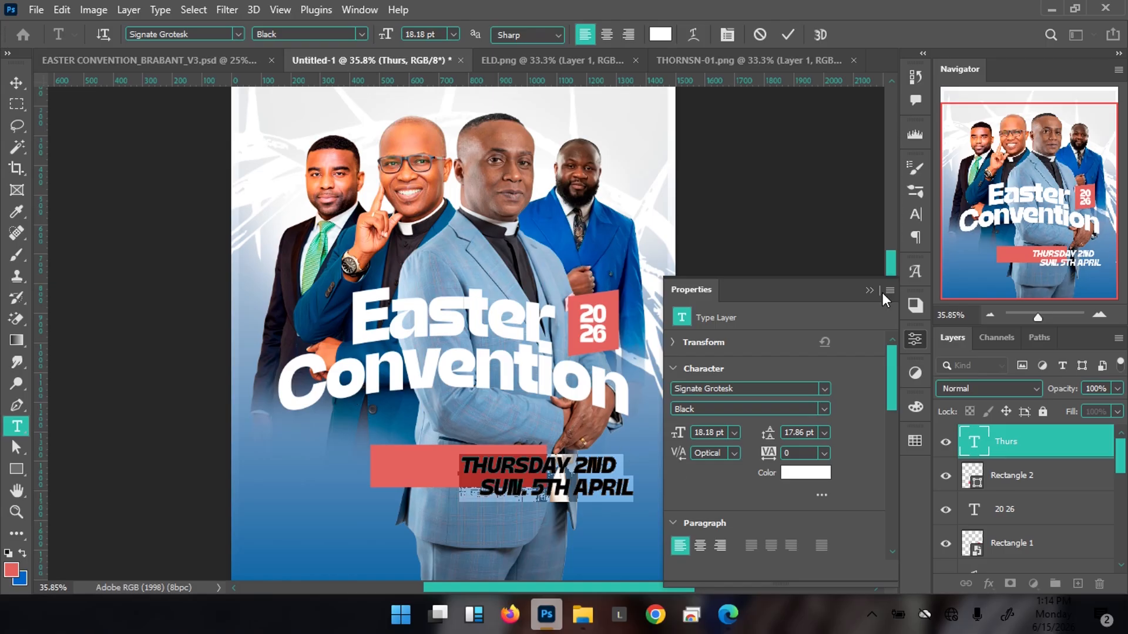
click(915, 272)
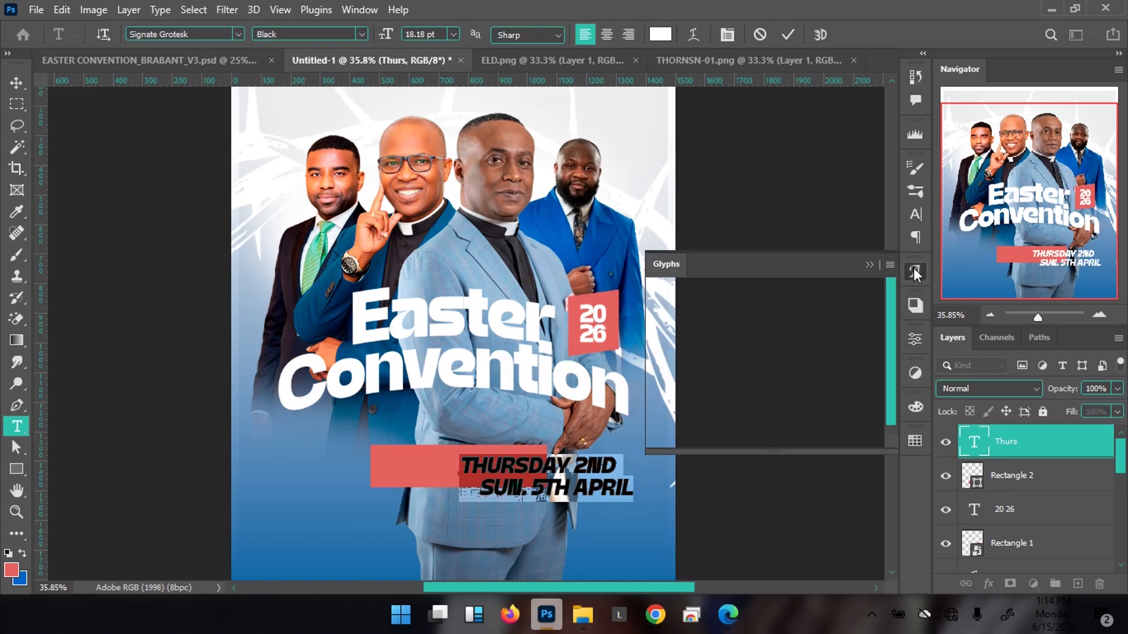
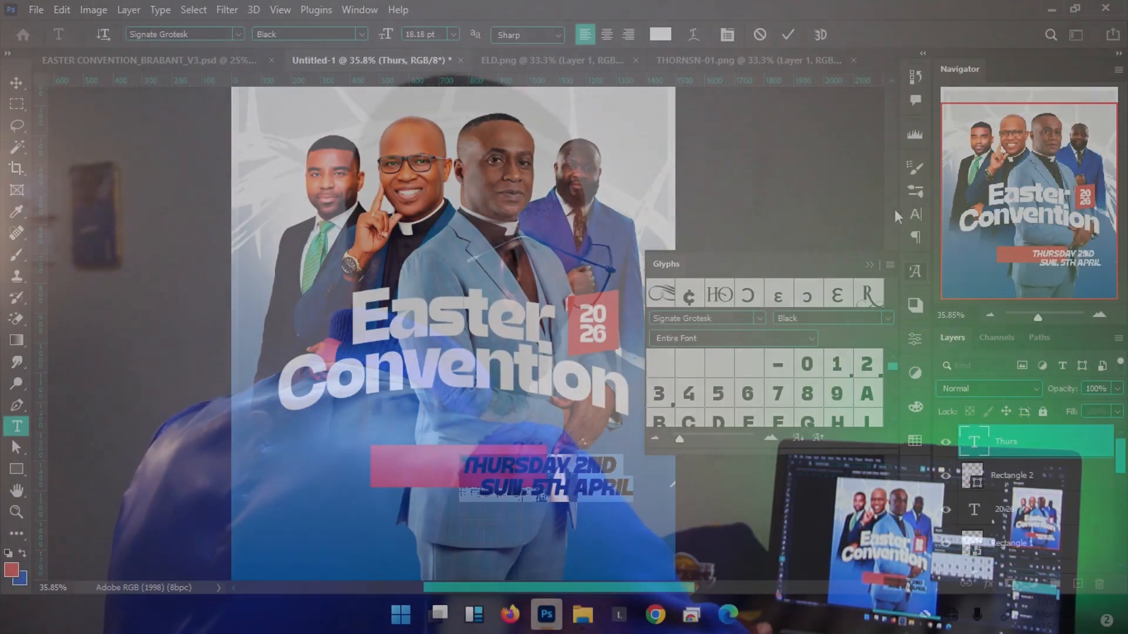
click(915, 214)
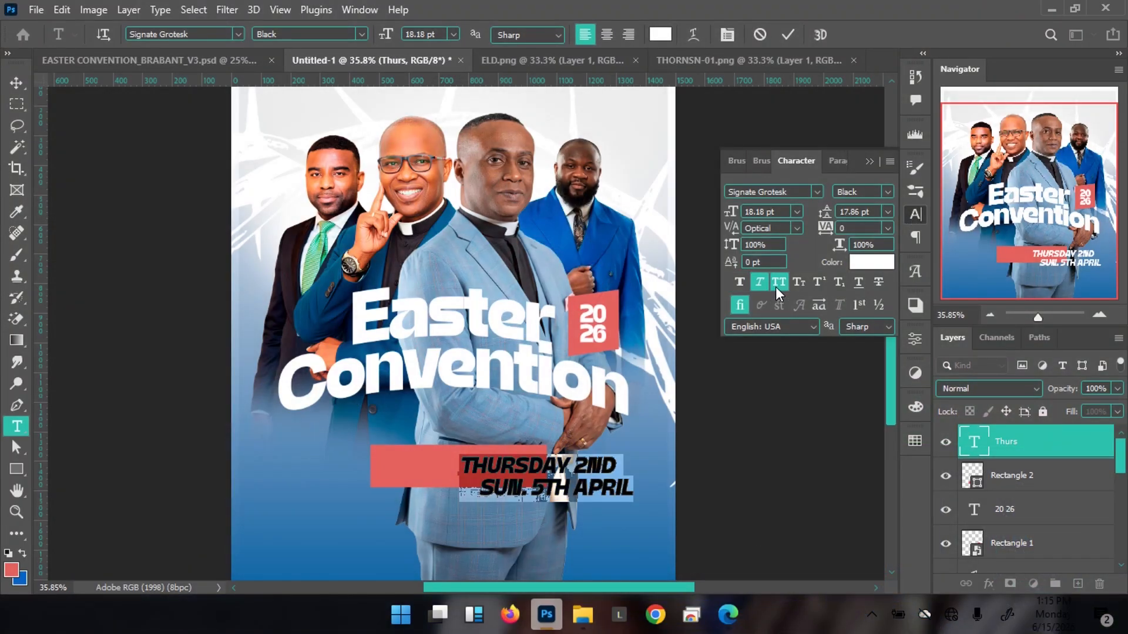
click(757, 284)
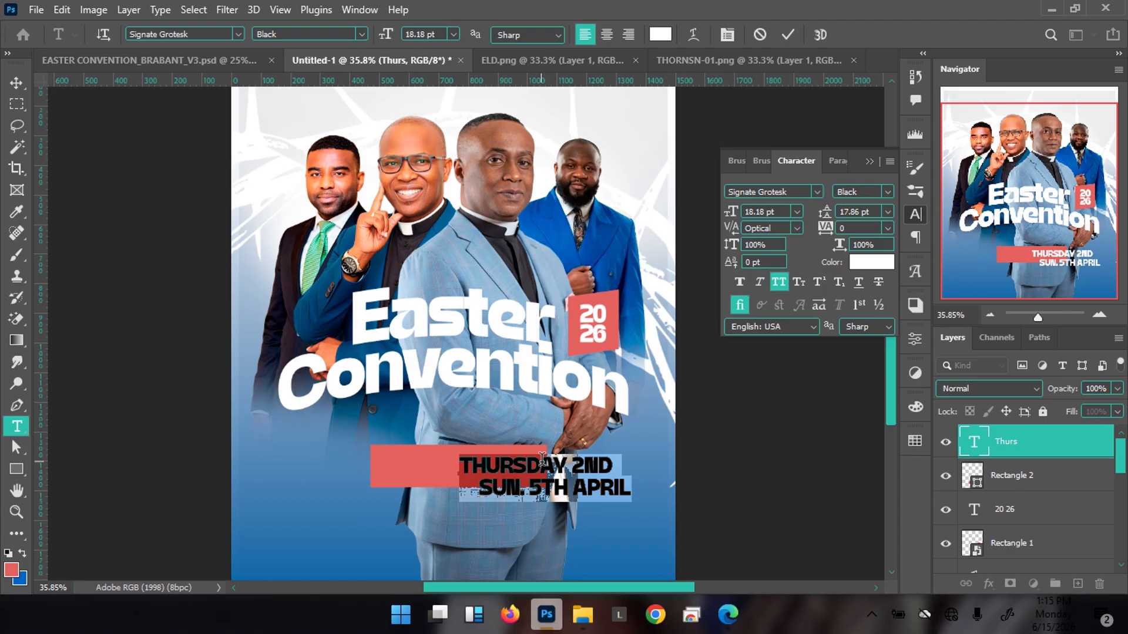
click(759, 283)
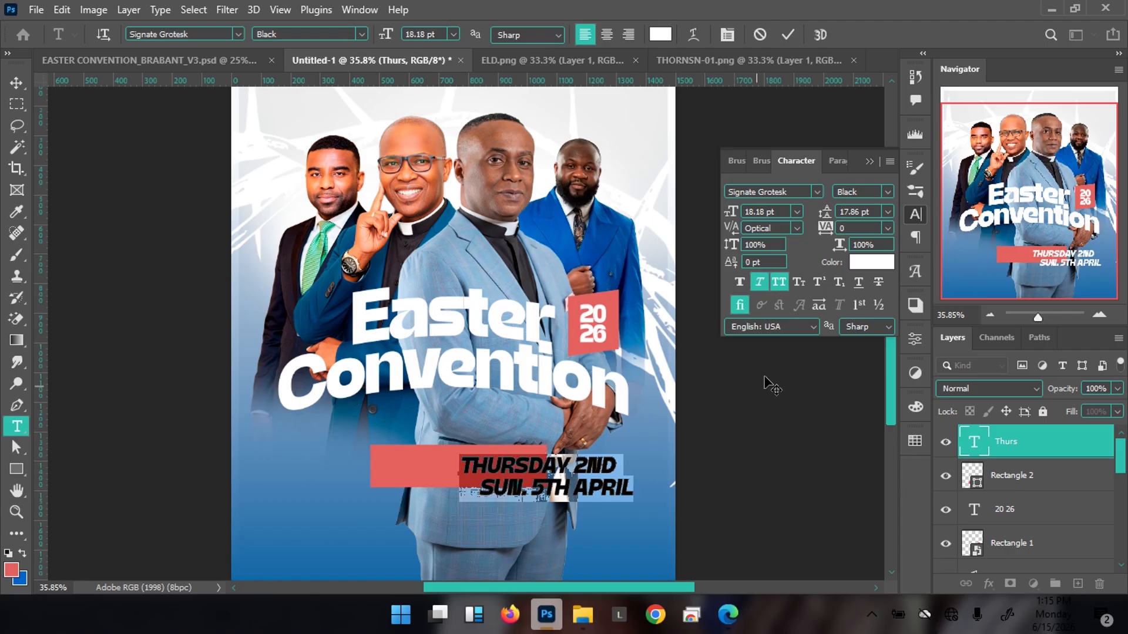
click(787, 36)
key(v)
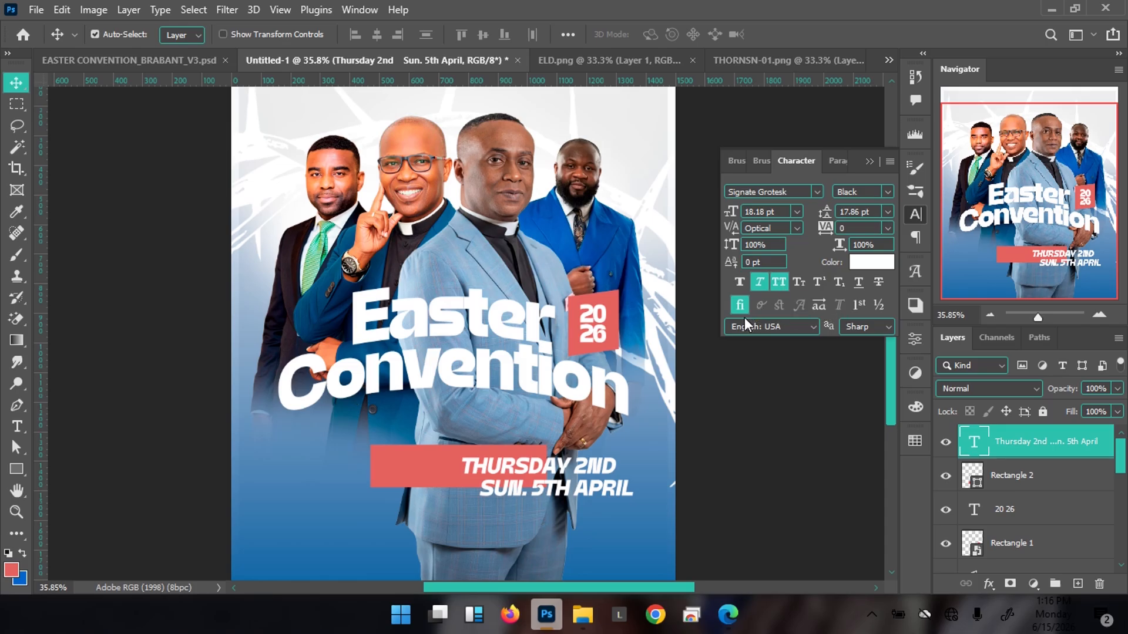
Step: Move the date text horizontally onto the red rectangle below the Easter Convention title
key(ctrl+t)
drag(547, 467, 482, 466)
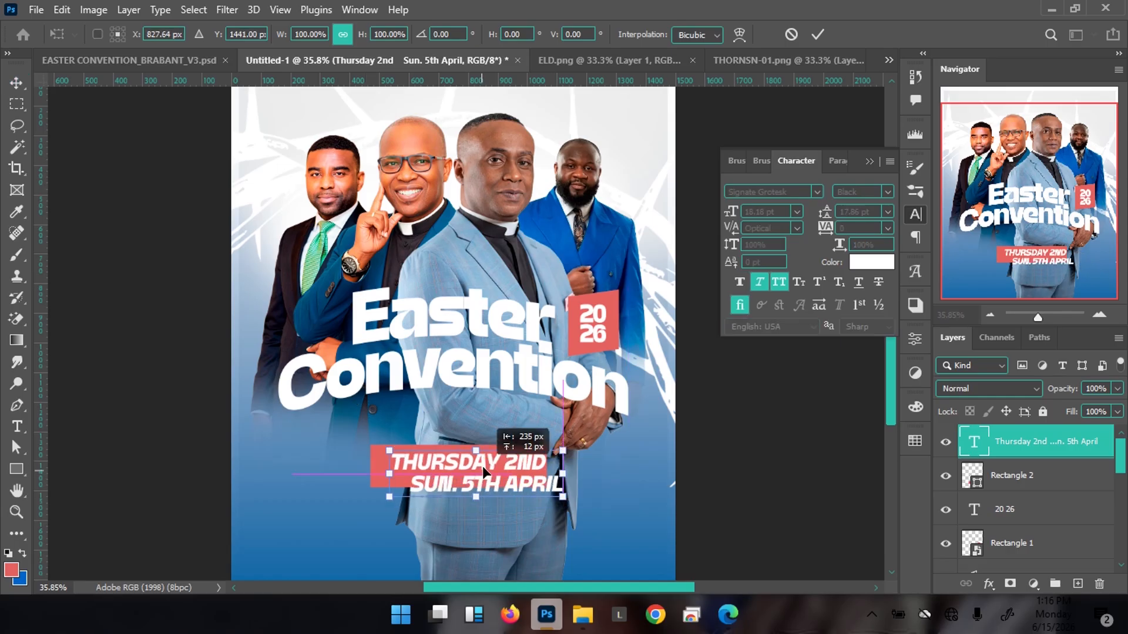
key(Return)
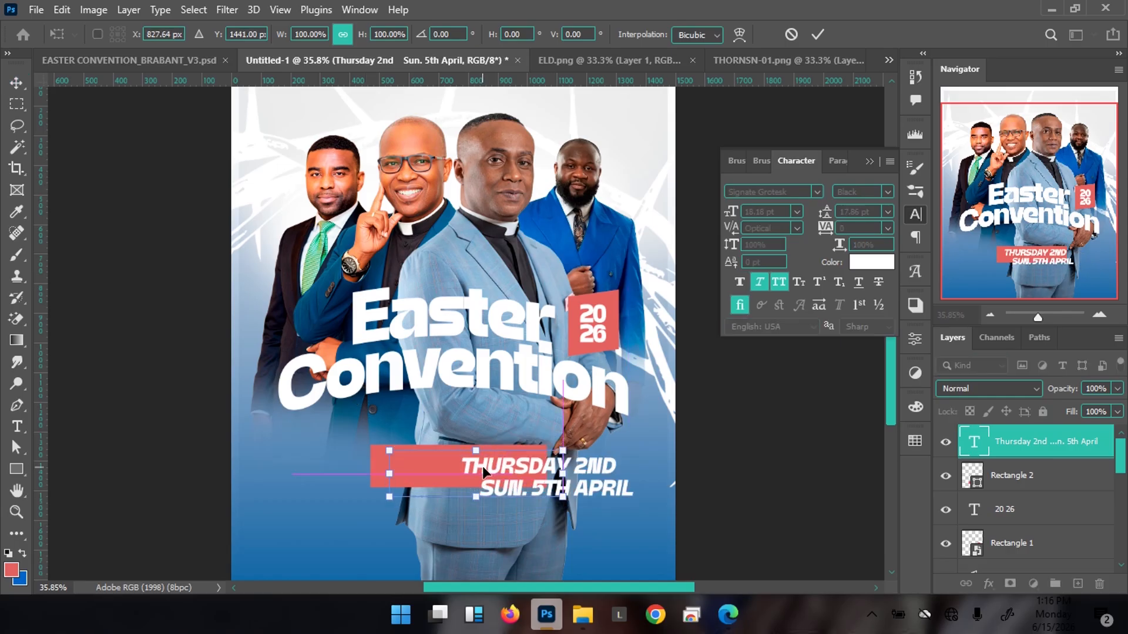
Step: Enlarge the Rectangle 2 banner so that it extends behind both lines of the date text
click(1032, 481)
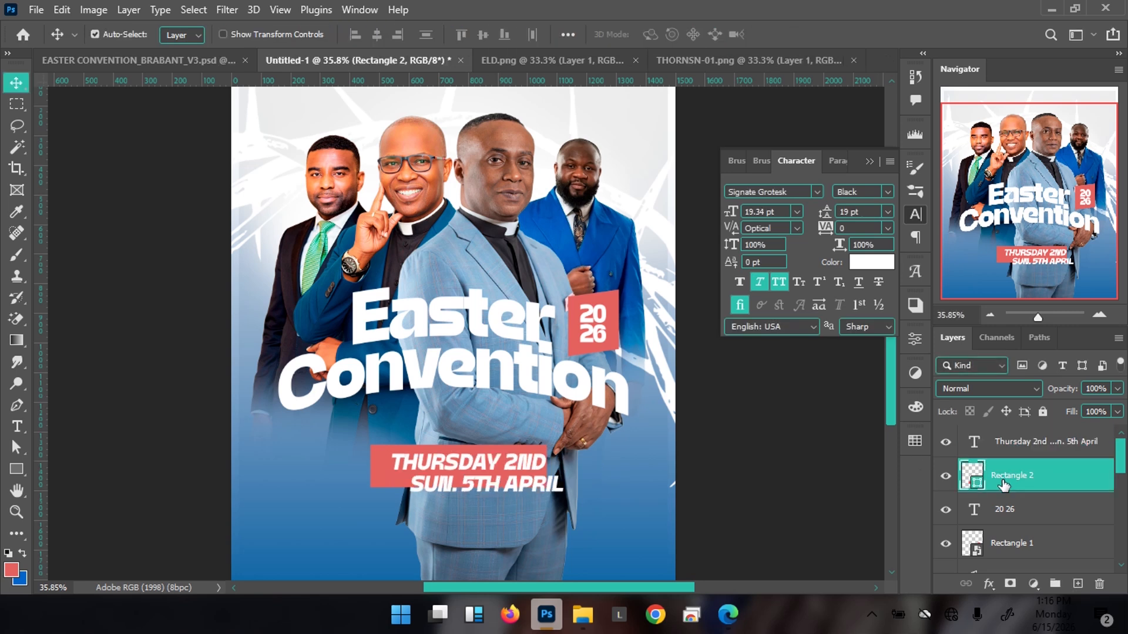
key(ctrl+t)
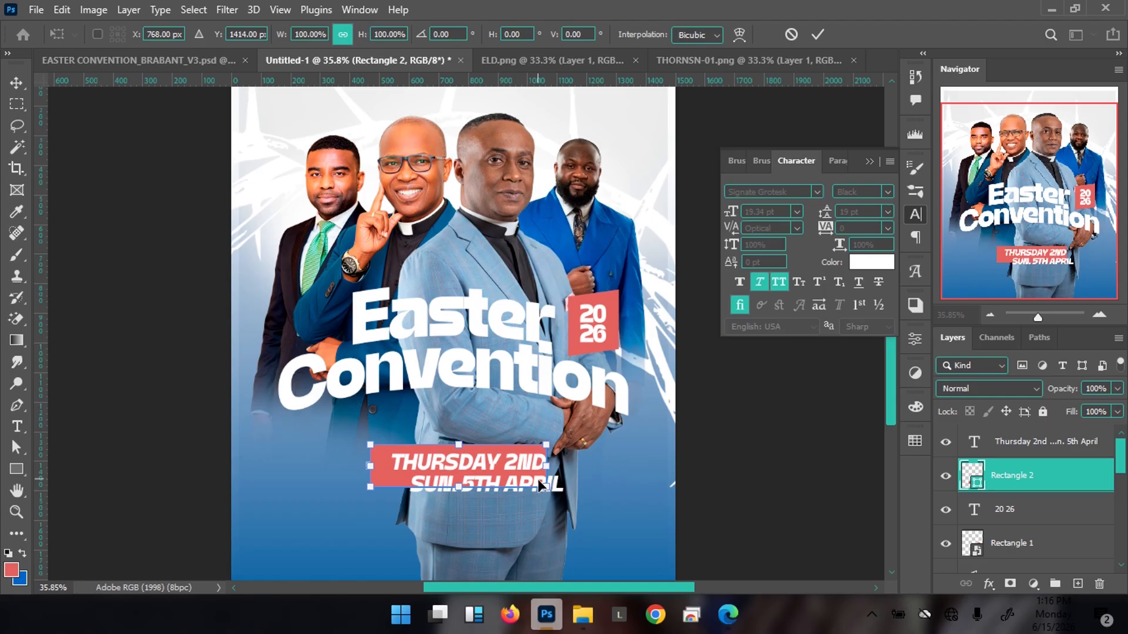
drag(546, 488, 586, 497)
key(Return)
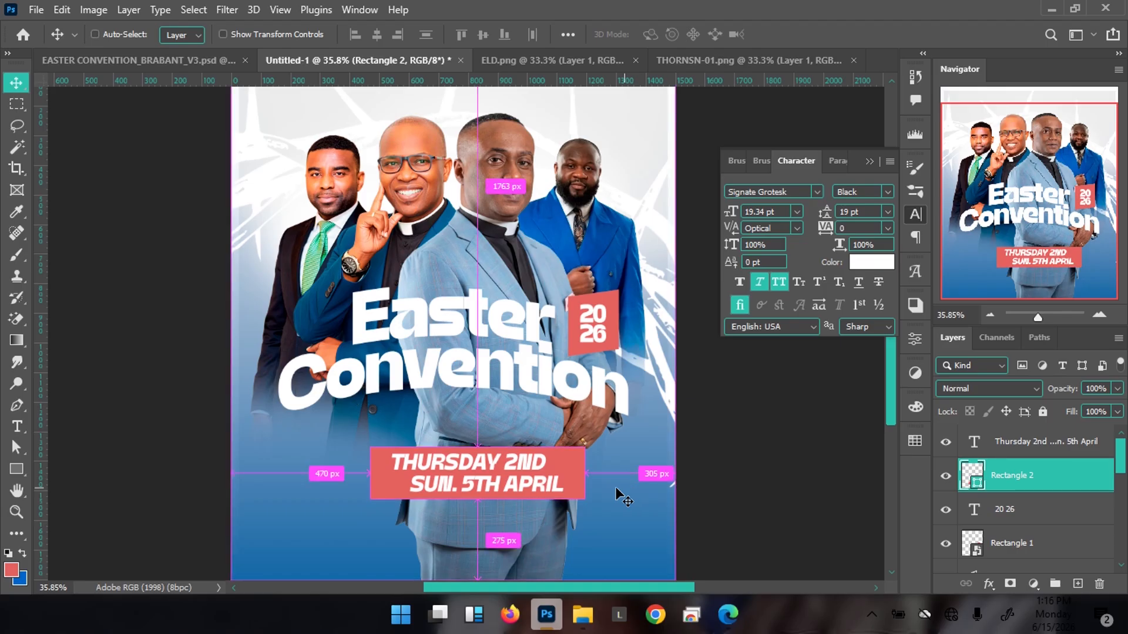
key(ctrl+t)
drag(583, 499, 586, 501)
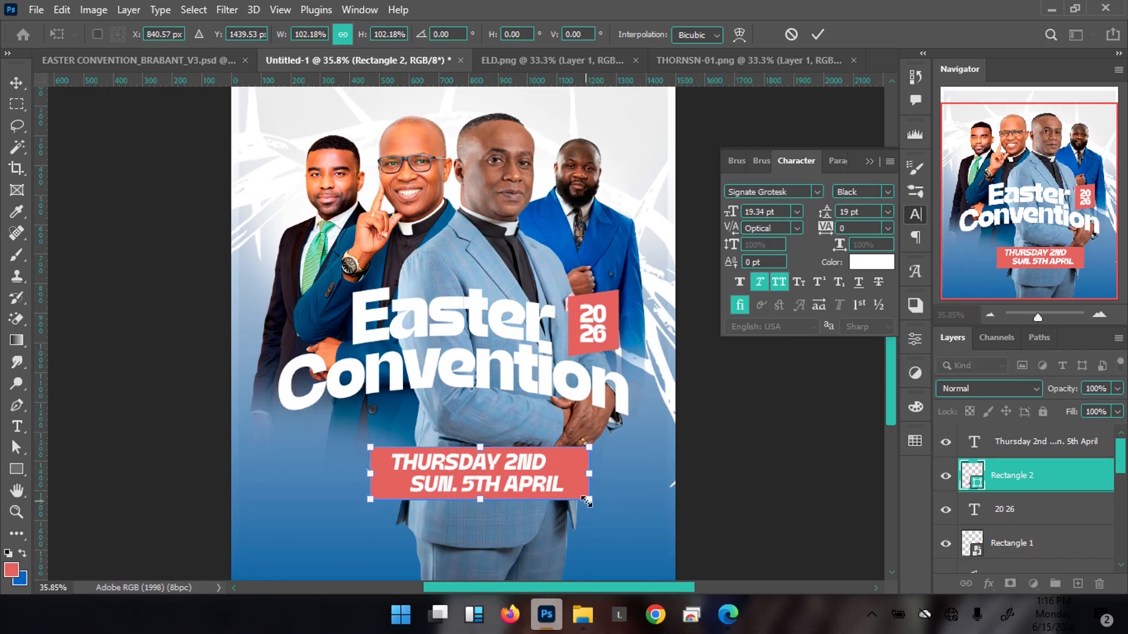
key(Return)
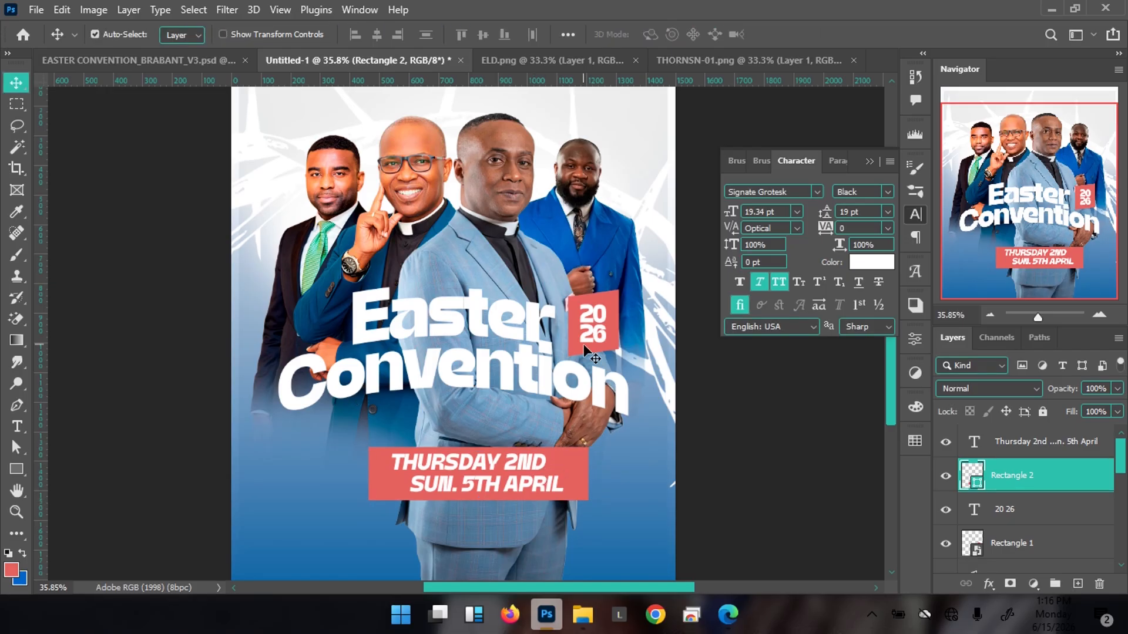
Step: Convert Rectangle 2 to a smart object and skew its bottom edge slightly to the left into a slanted banner
right_click(1054, 480)
click(866, 253)
key(ctrl+t)
right_click(421, 490)
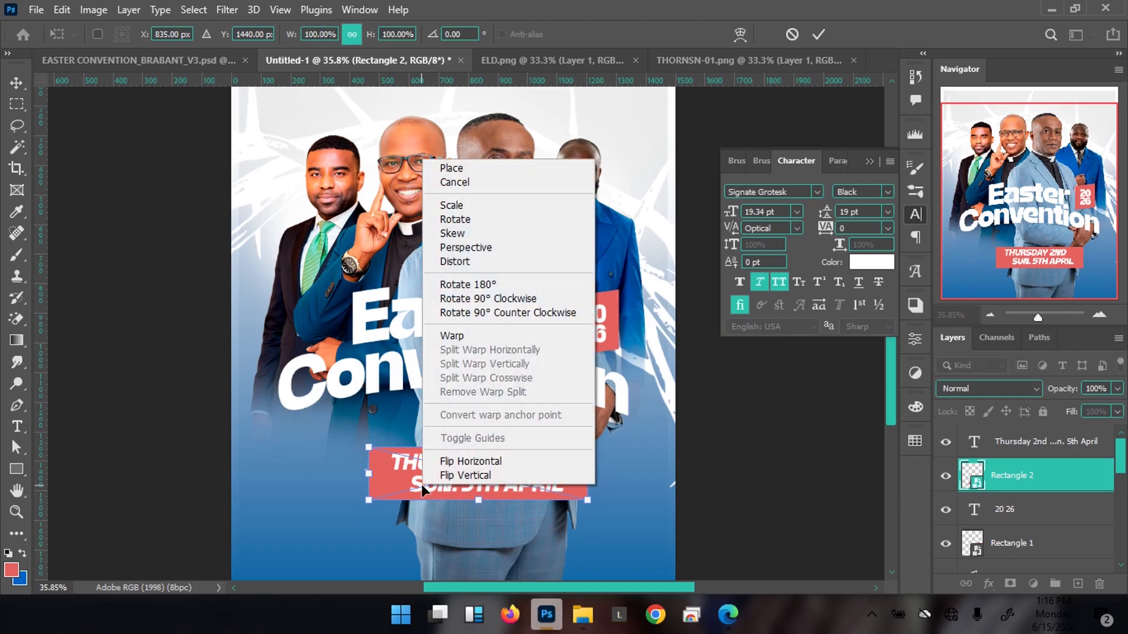
click(492, 233)
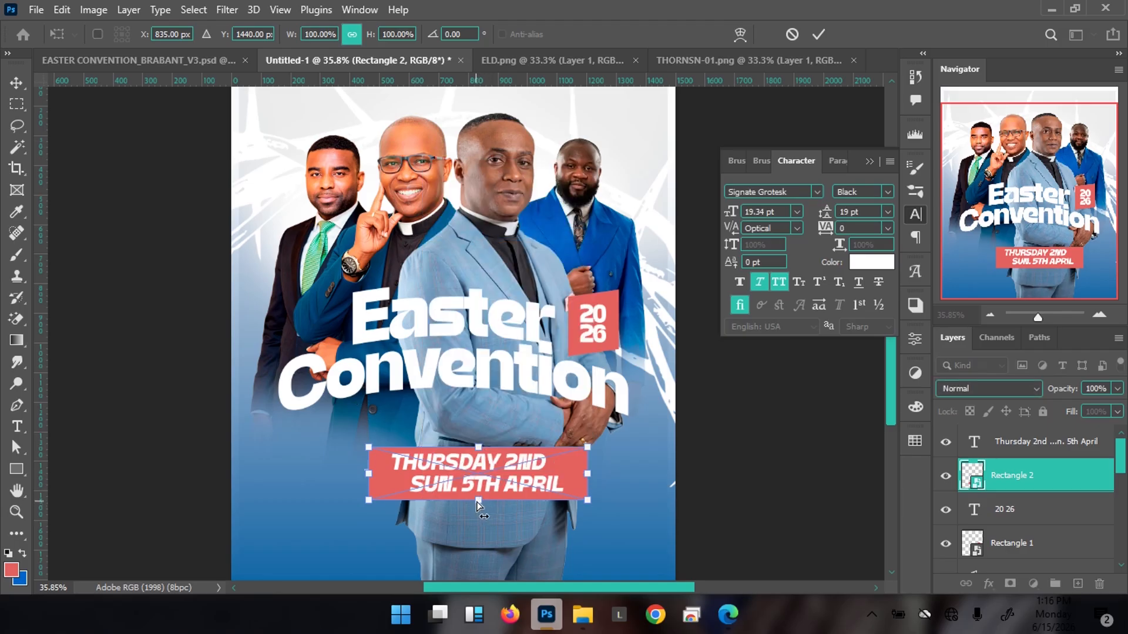
drag(478, 501, 471, 502)
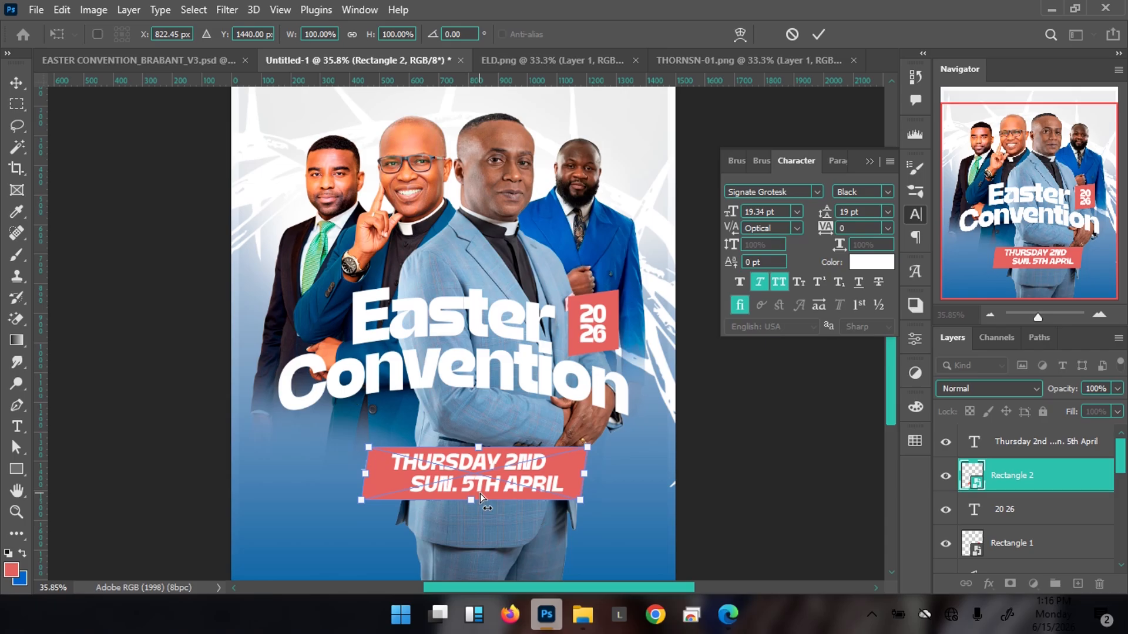
click(818, 34)
Step: Scale the date text down to about 95% so it fits inside the slanted banner
ctrl+click(517, 479)
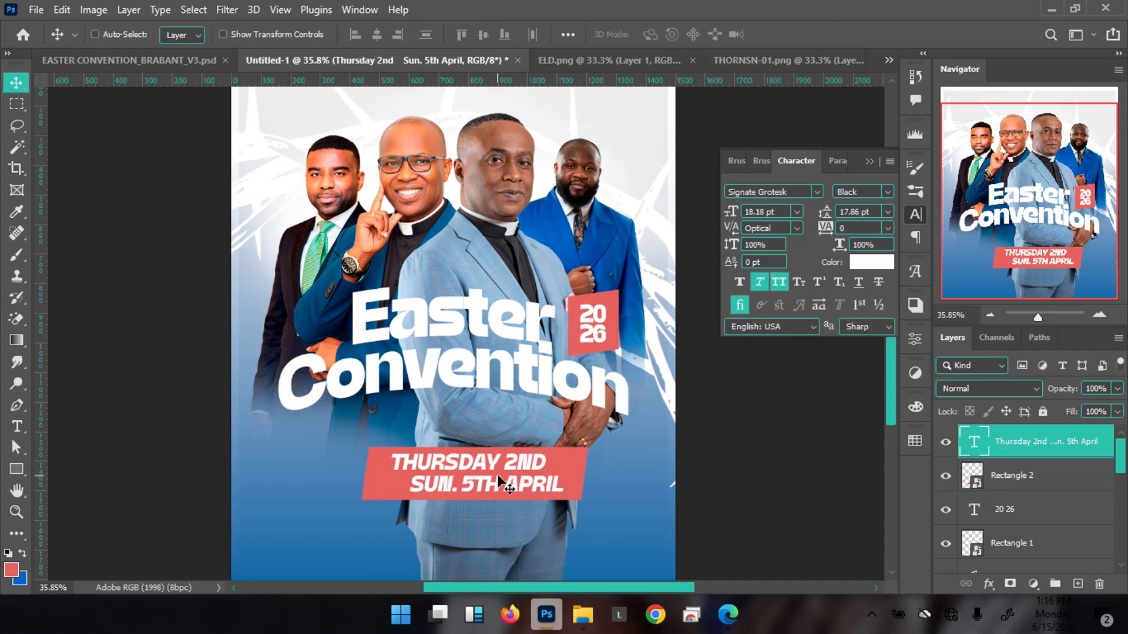
key(ctrl+t)
drag(563, 498, 558, 495)
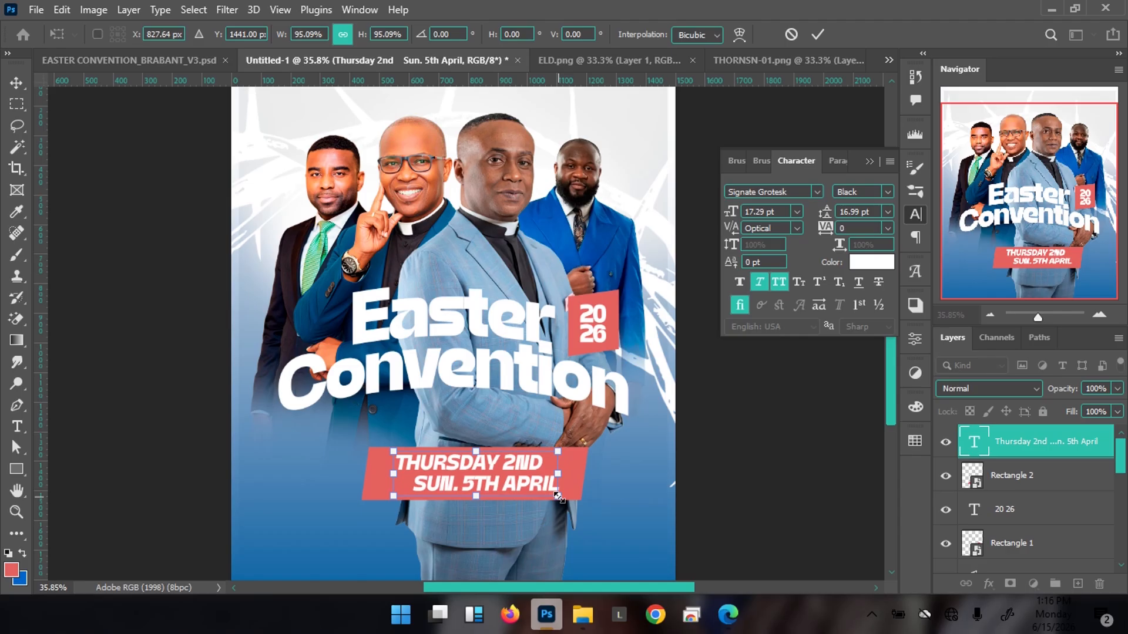
key(Return)
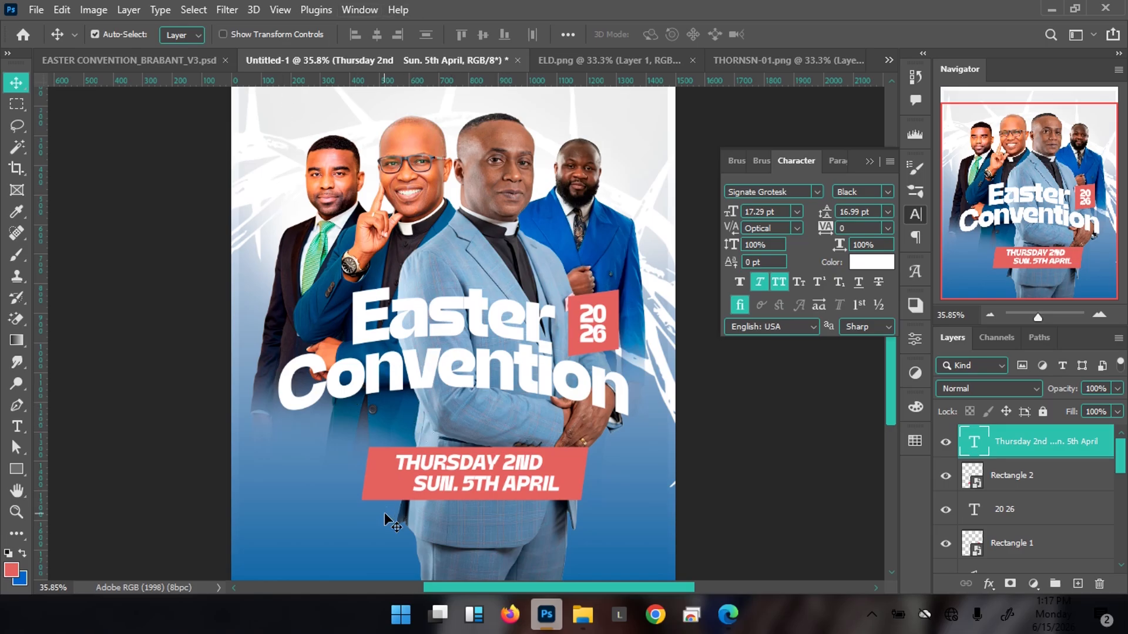
Step: Switch to the EASTER CONVENTION_BRABANT_V3.psd document and select its date text
click(182, 61)
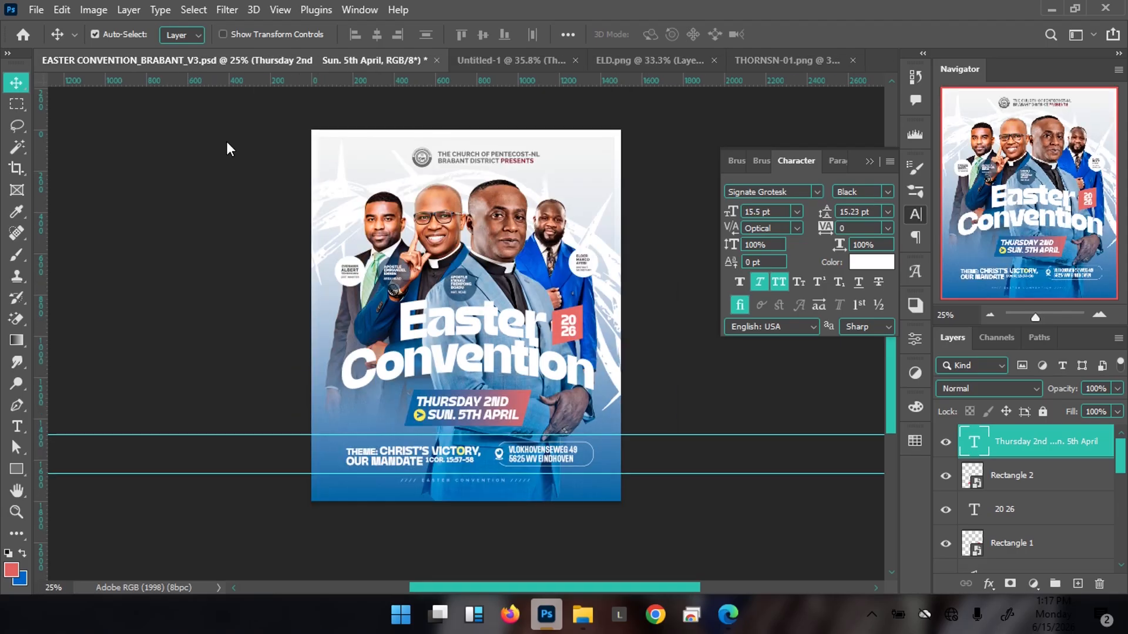
click(422, 406)
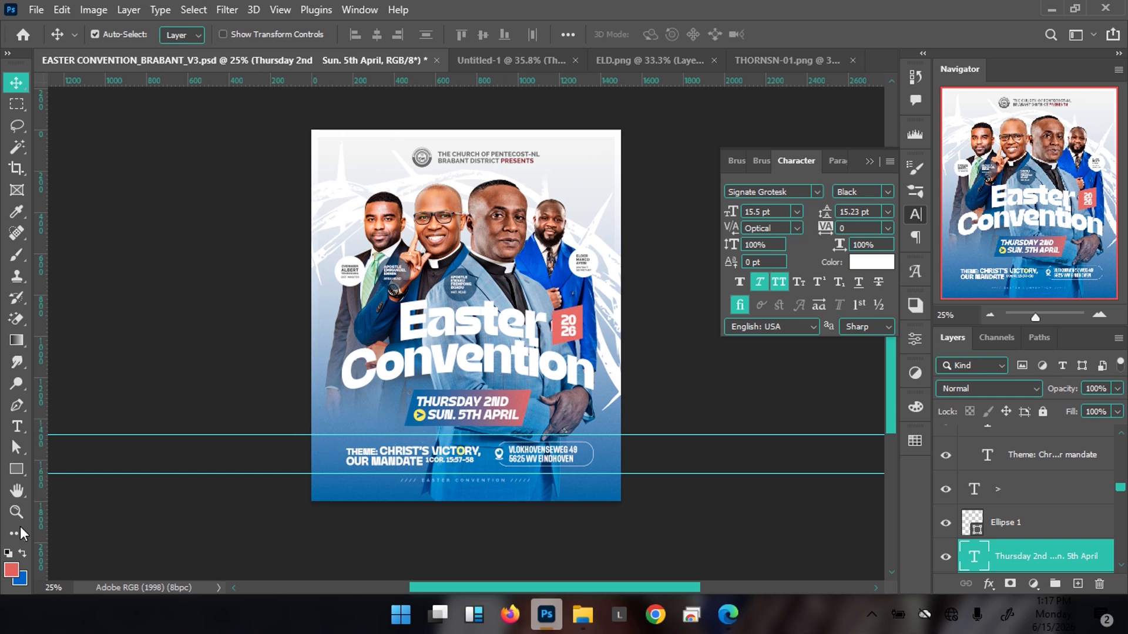
key(x)
click(10, 568)
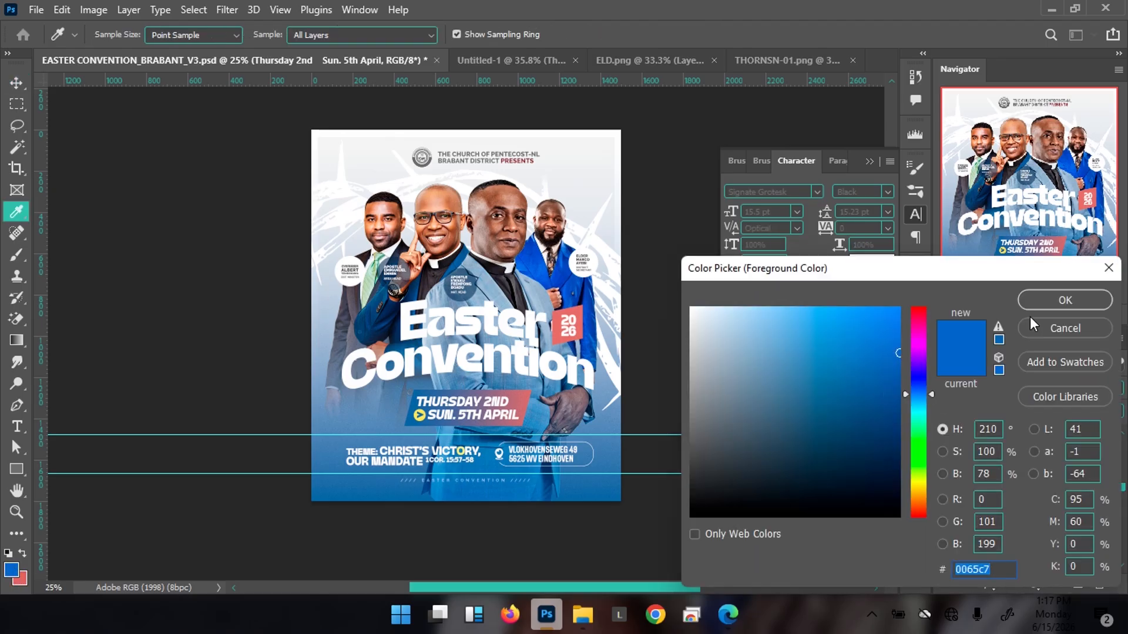
click(1043, 330)
key(x)
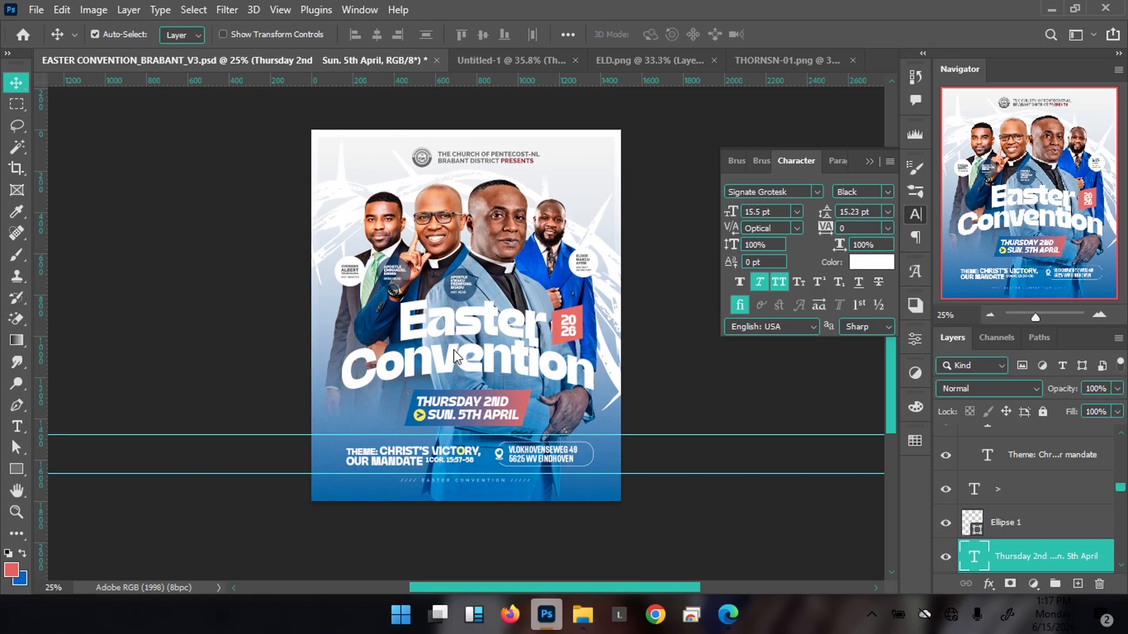
Step: Set the foreground color to the blue 3d6eaa sampled from the left end of the reference date banner
key(n)
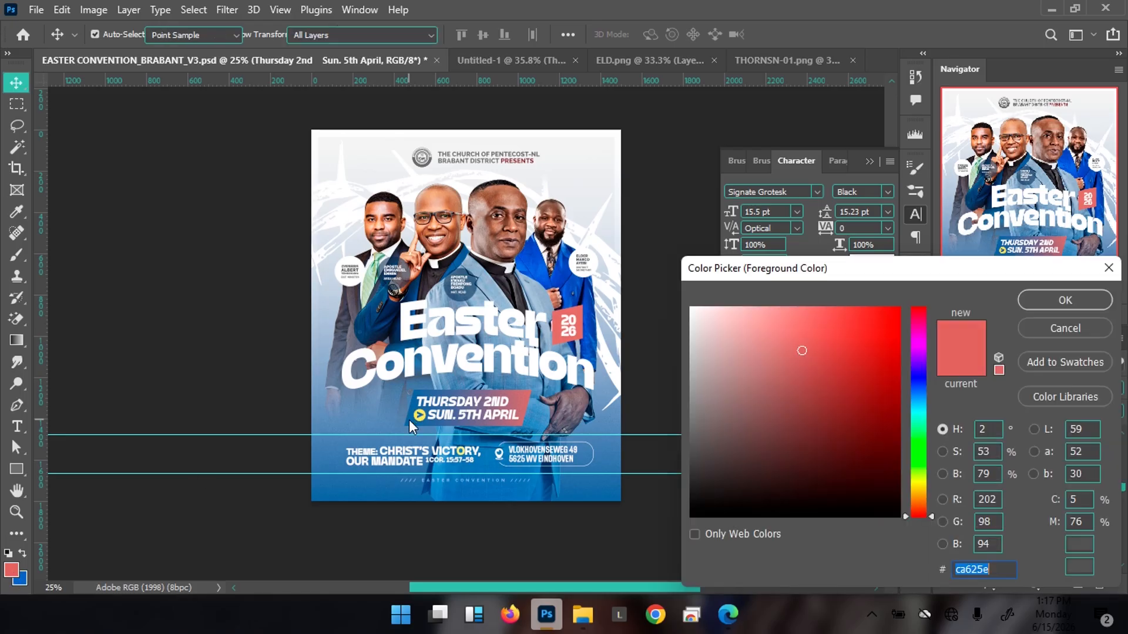
click(410, 419)
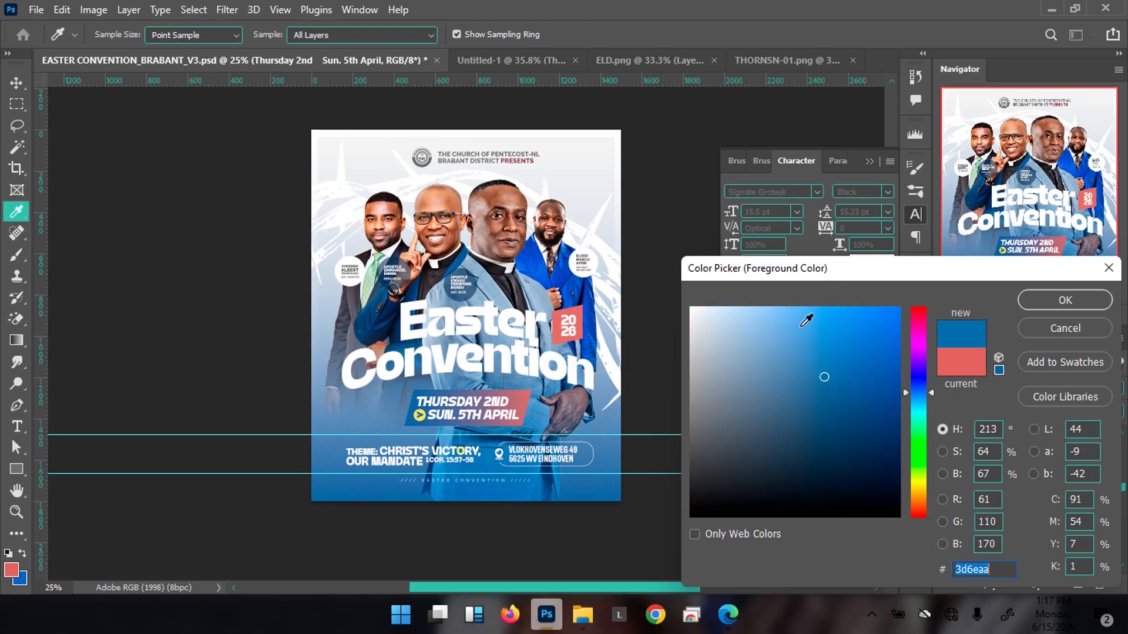
click(1065, 302)
key(v)
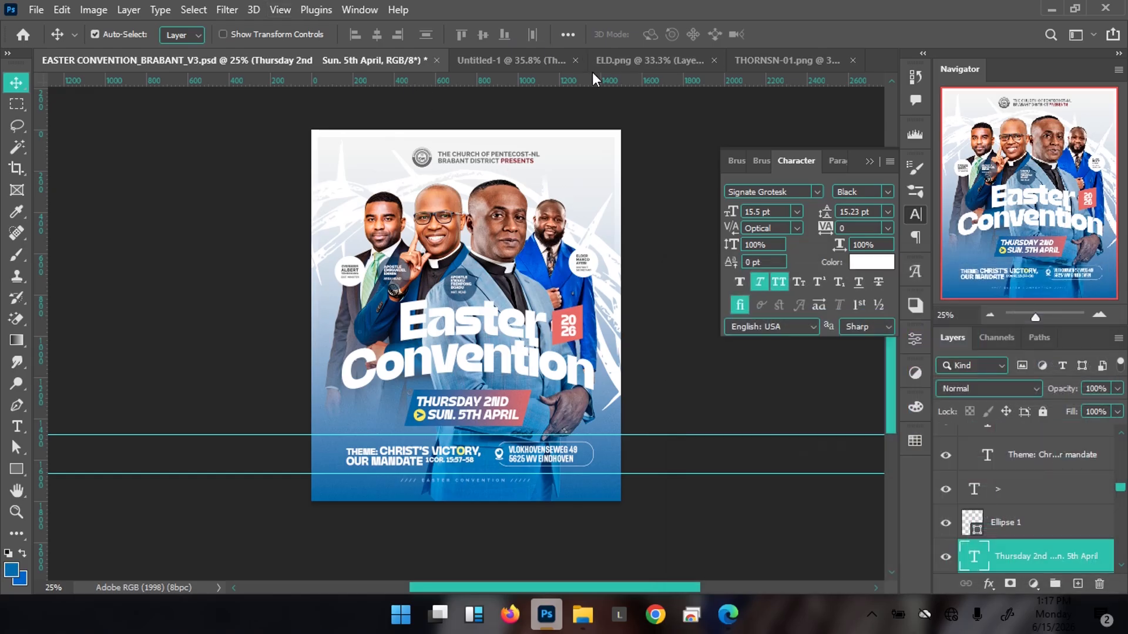
Step: Return to the Untitled-1 document and add a new layer above Rectangle 2, clipped to the banner
click(531, 60)
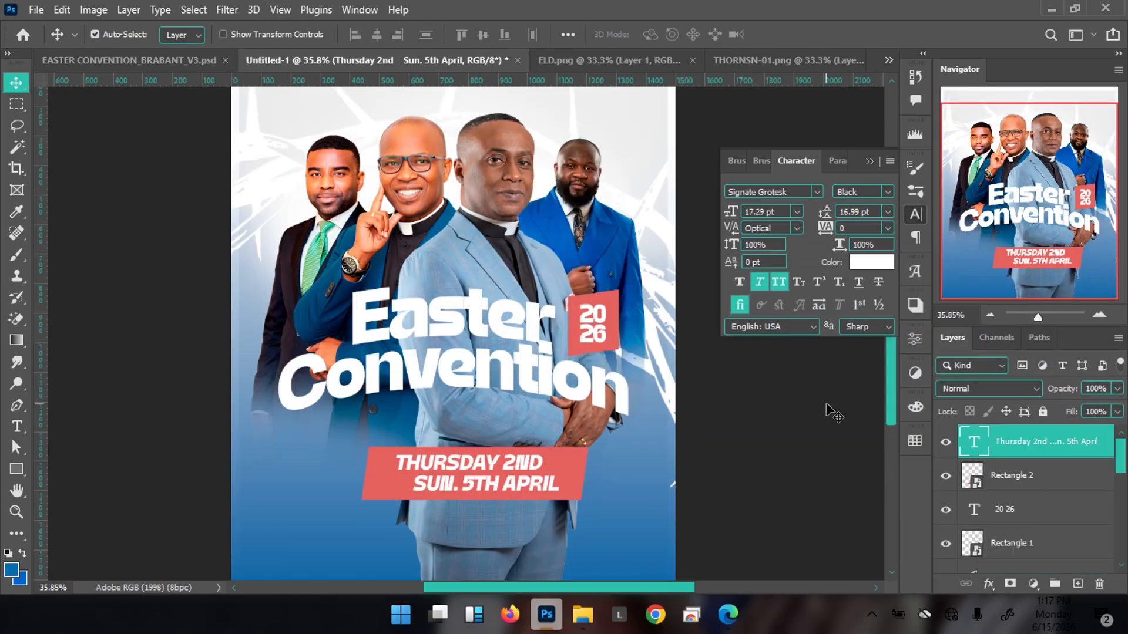
click(574, 464)
key(ctrl)
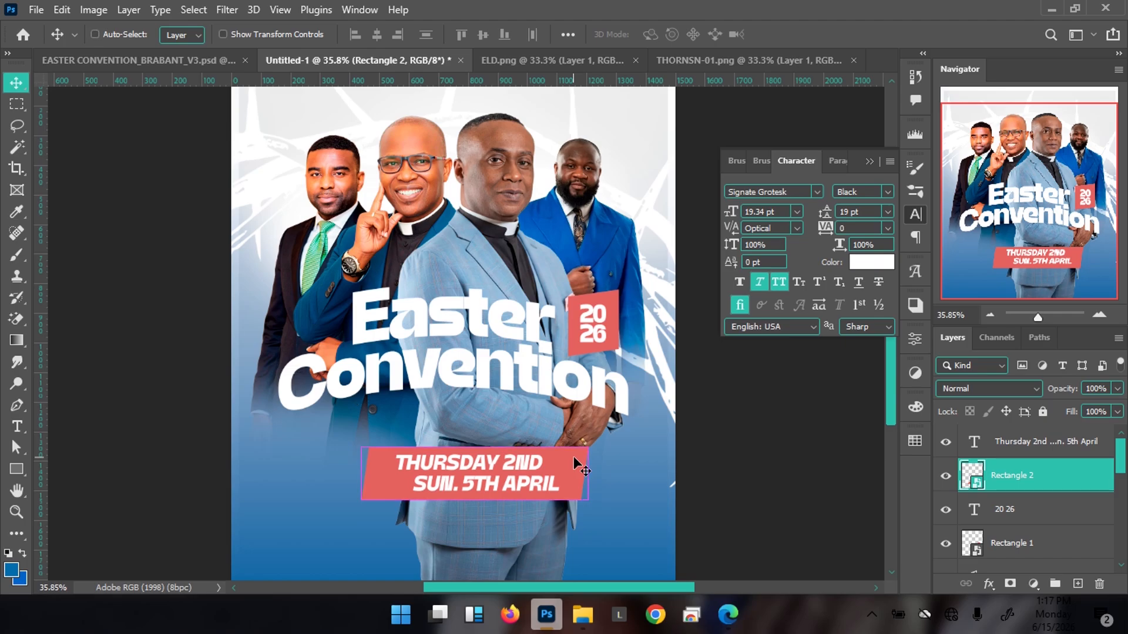
key(ctrl+shift+n)
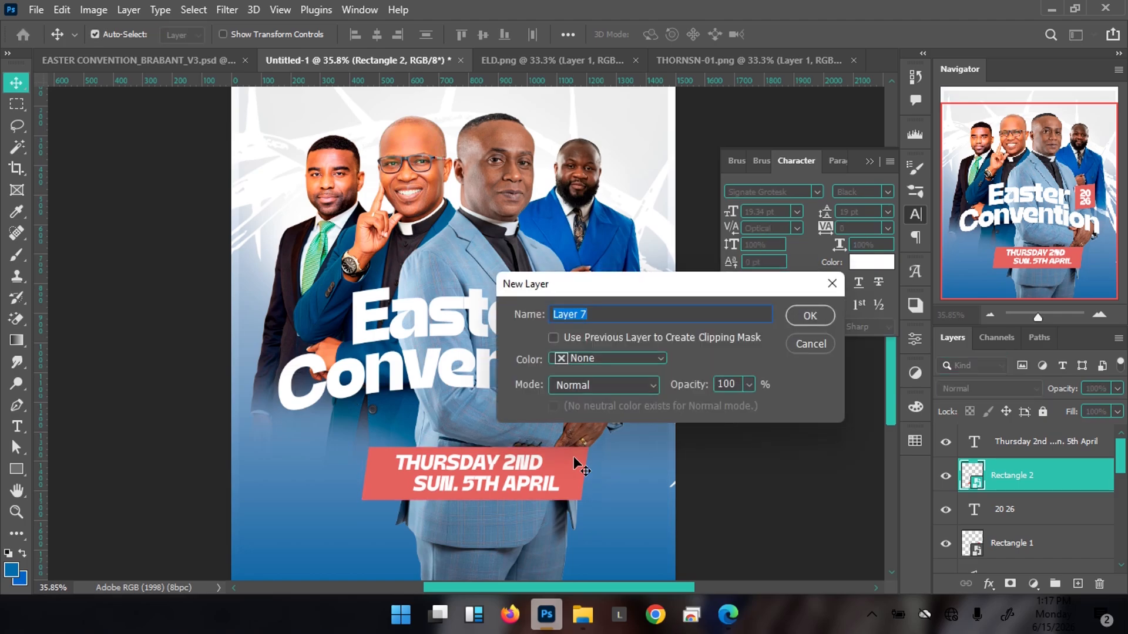
key(Return)
key(ctrl)
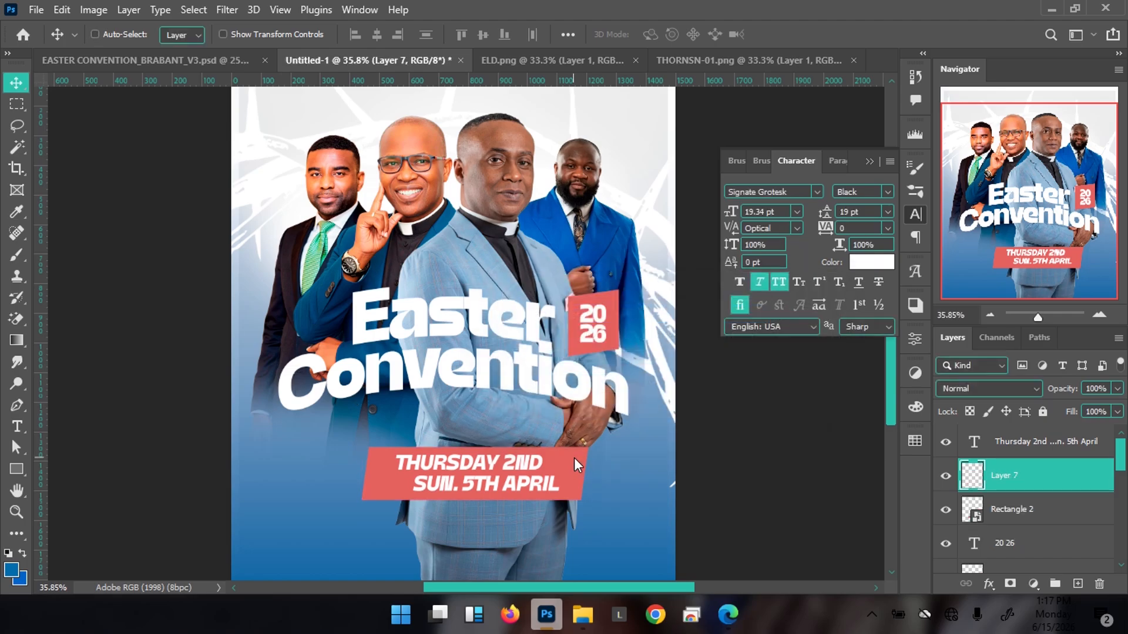
key(ctrl+alt+g)
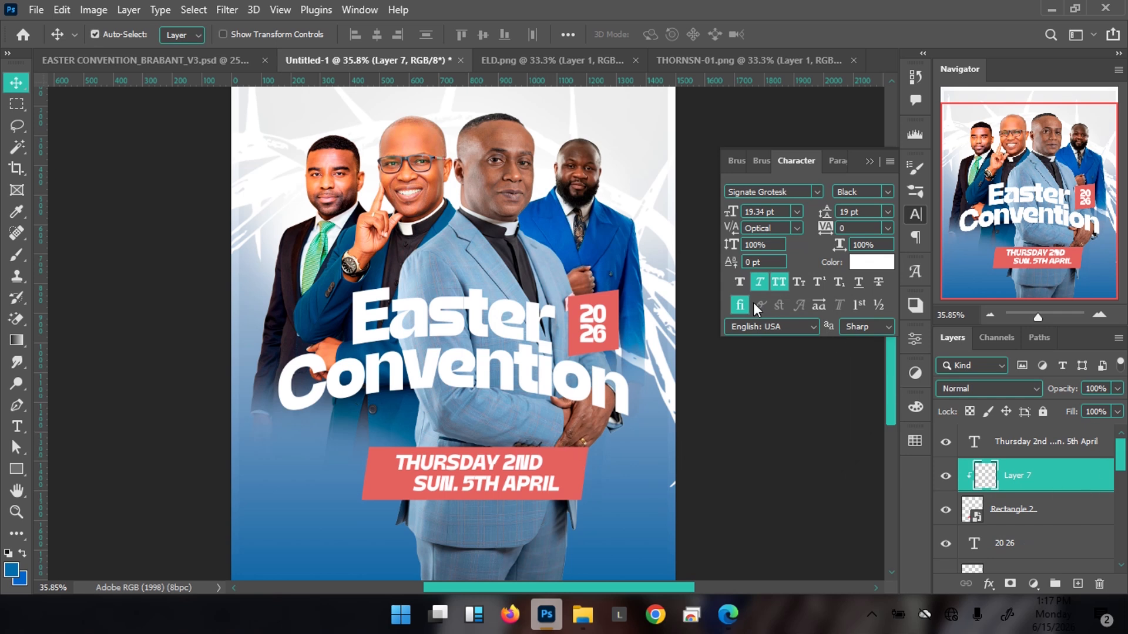
Step: Apply blue-to-transparent linear gradients from left to right across the banner on the clipped layer with the Gradient tool
scroll(431, 401, down, 1)
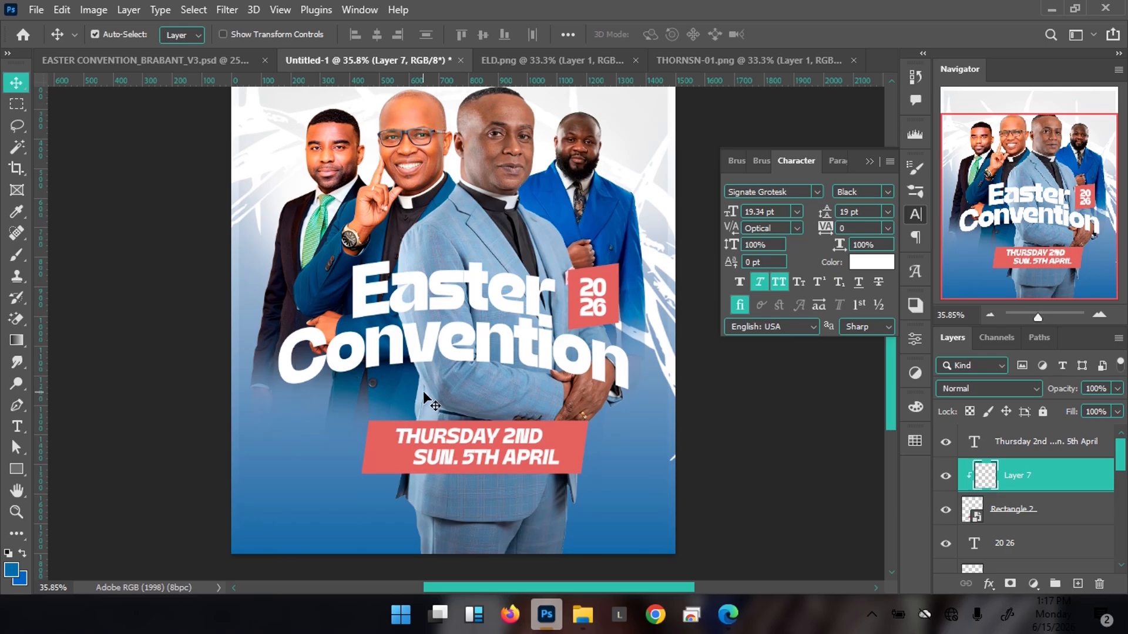
key(g)
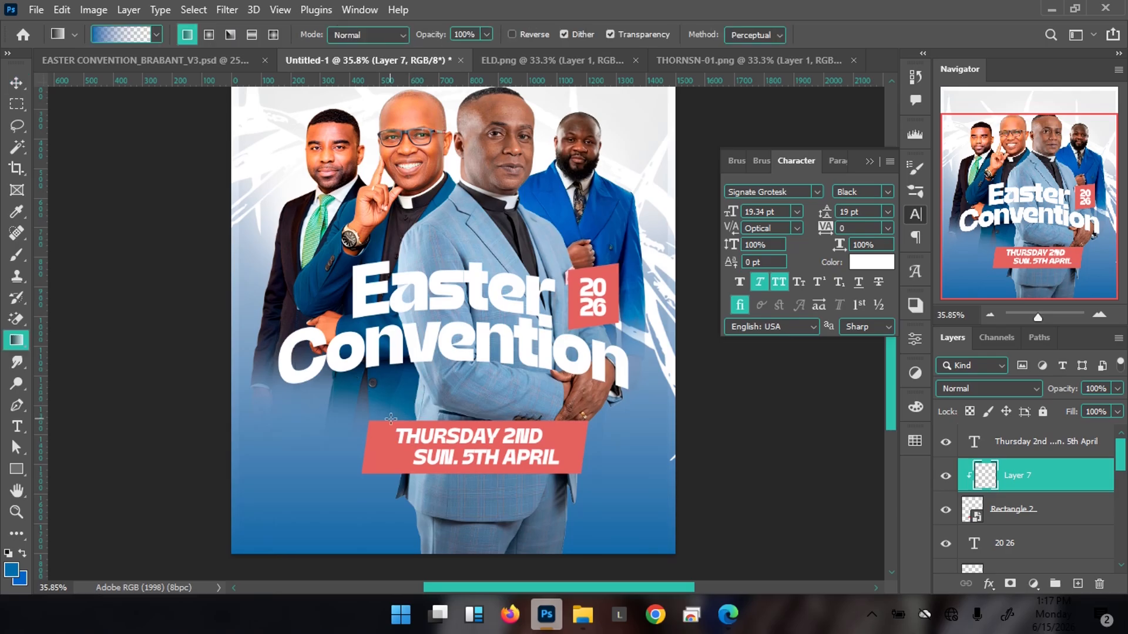
drag(342, 445, 515, 450)
drag(528, 449, 528, 449)
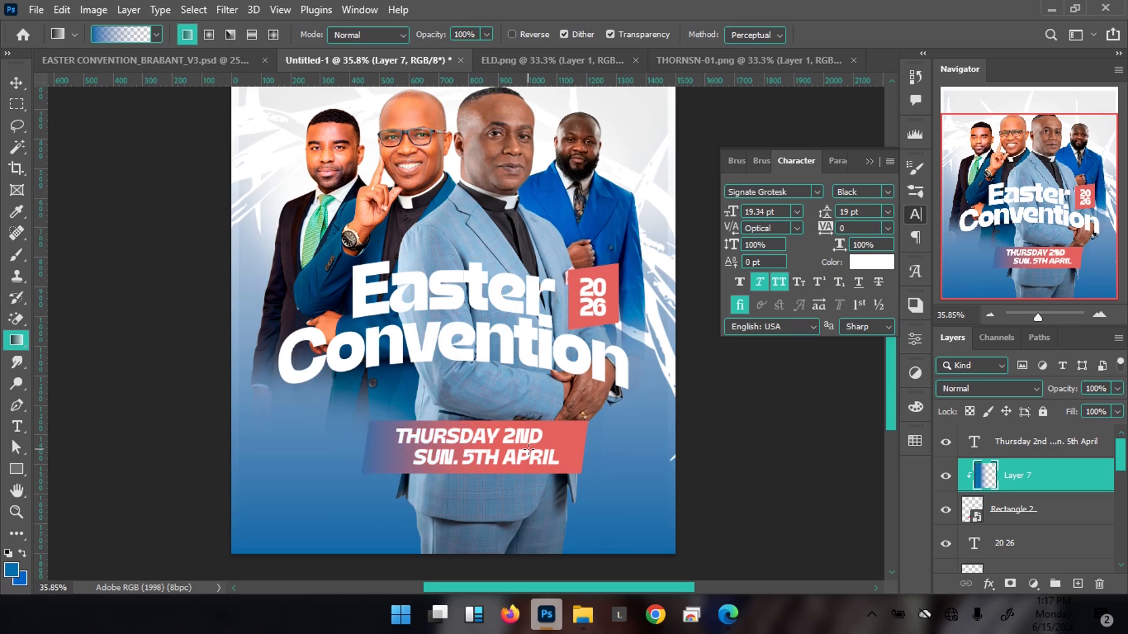
drag(355, 447, 518, 449)
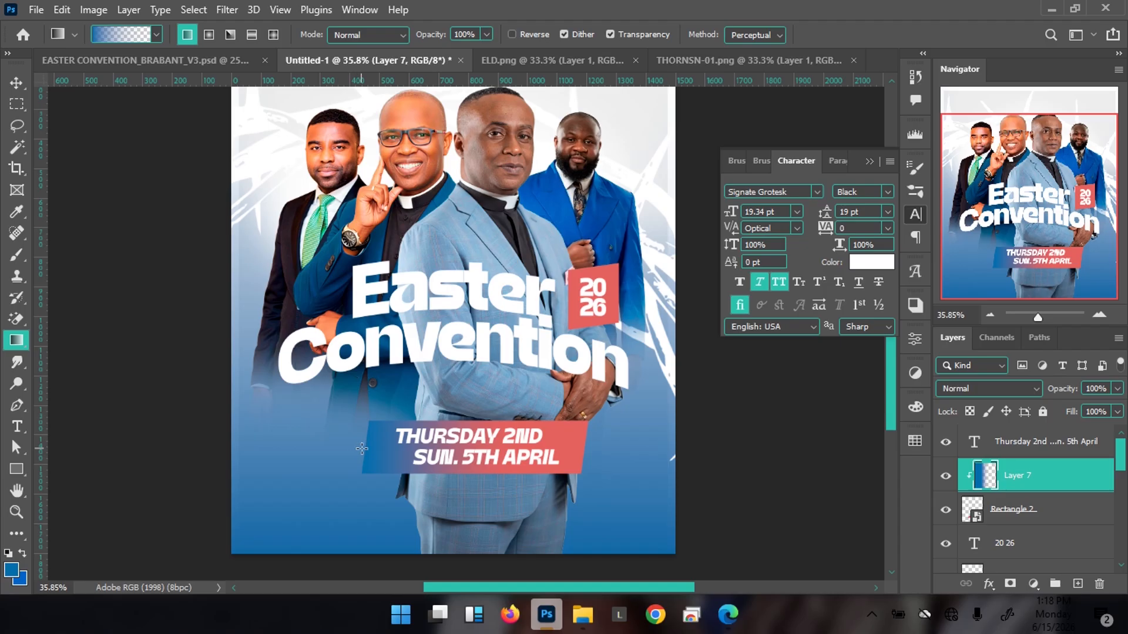
drag(361, 449, 673, 445)
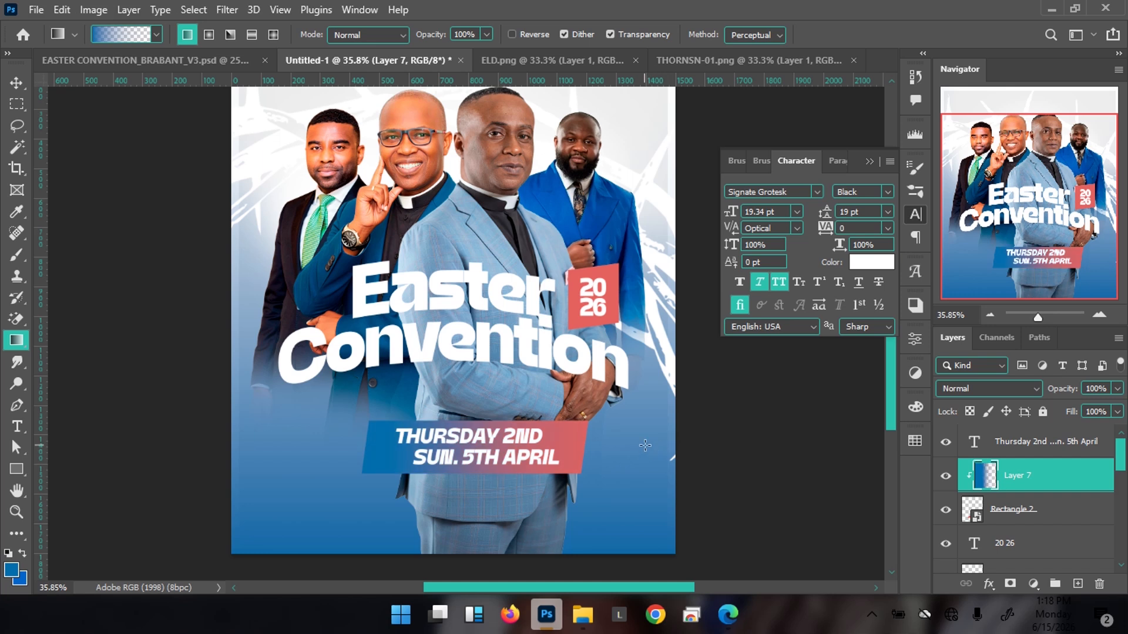
key(v)
Step: Compare the date banner with the one in EASTER CONVENTION_BRABANT_V3.psd and return to Untitled-1
click(227, 59)
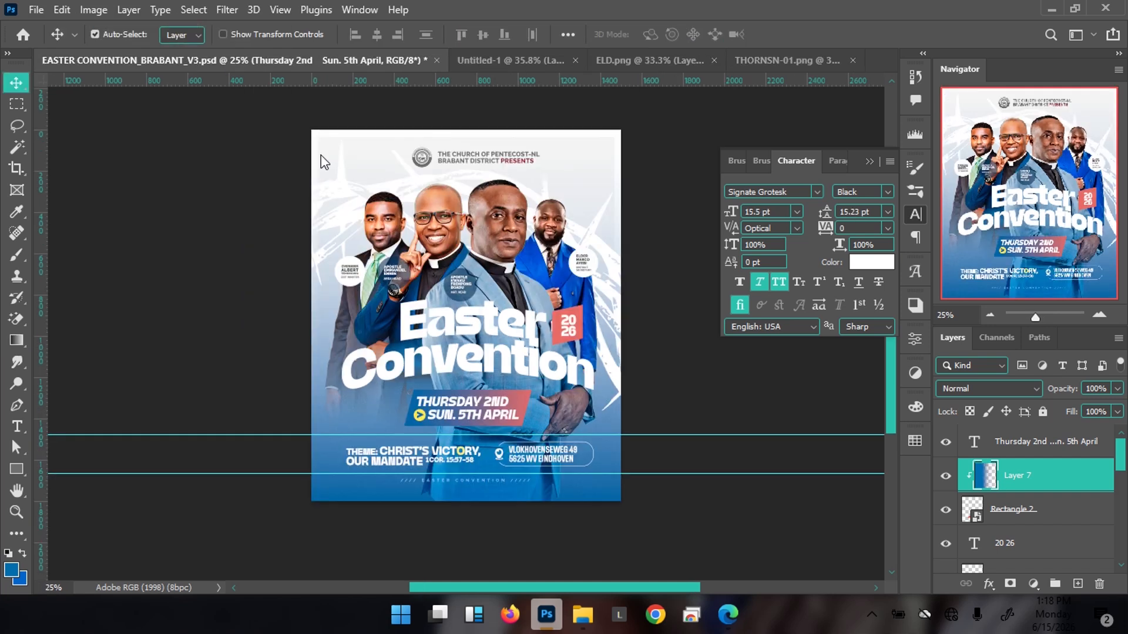
click(492, 404)
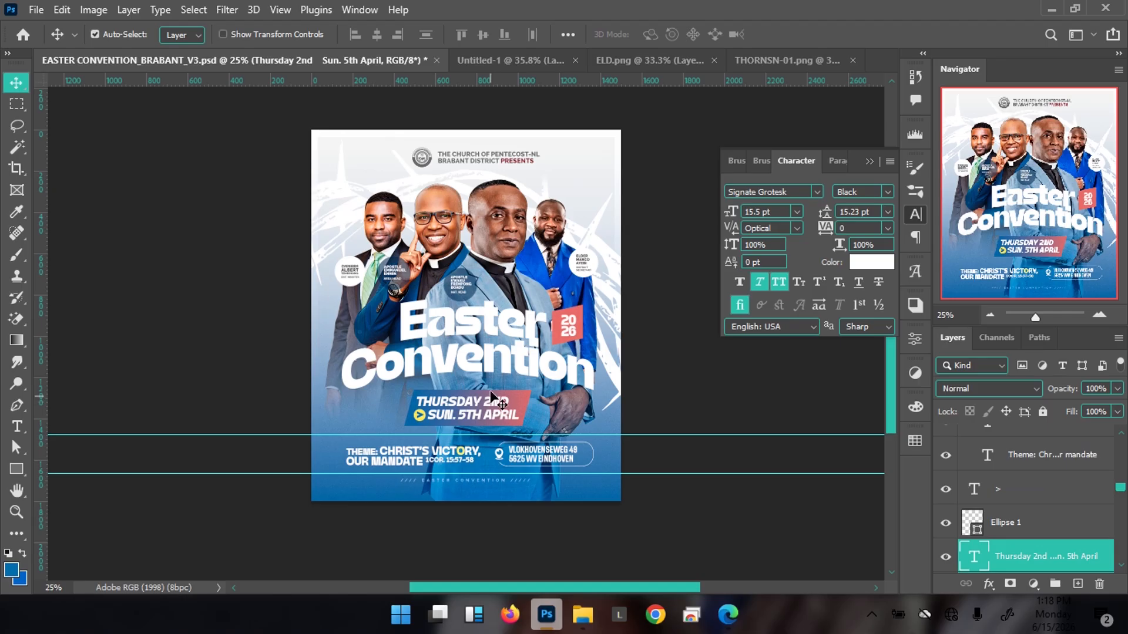
click(471, 58)
Step: Scale the date banner, its clipped gradient layer and the date text together to about 90%
scroll(550, 457, down, 1)
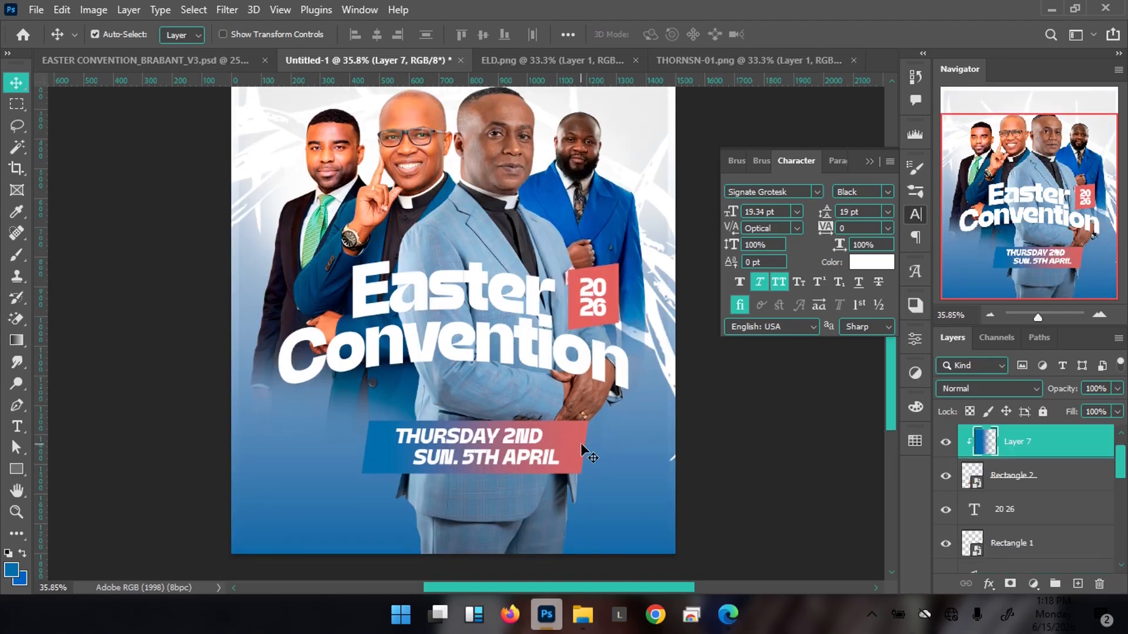
ctrl+click(1055, 484)
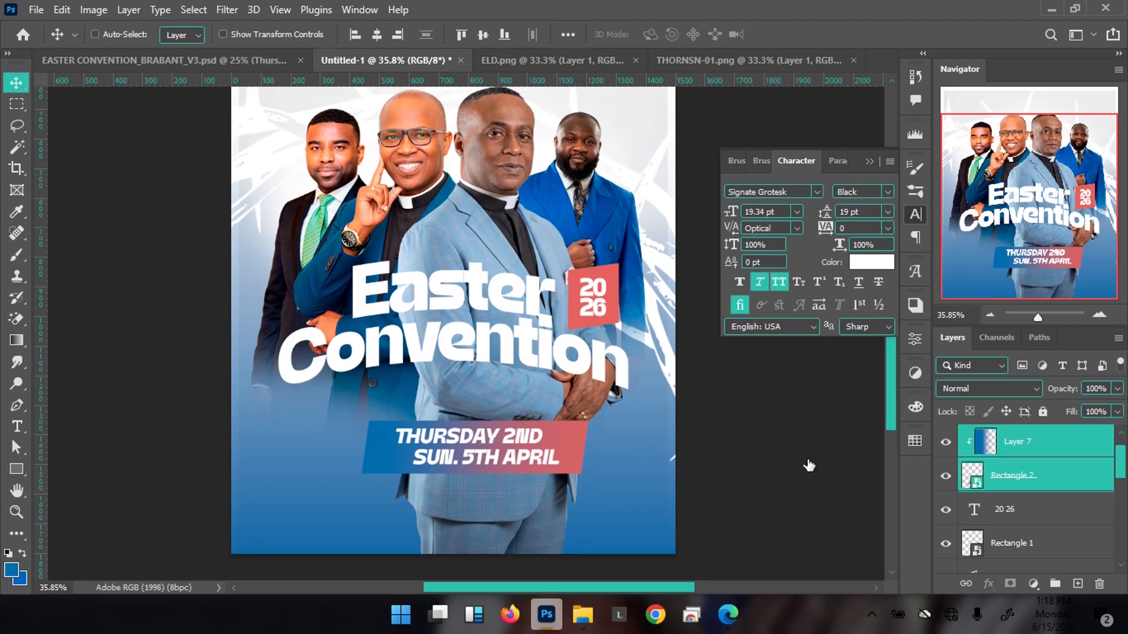
shift+click(498, 451)
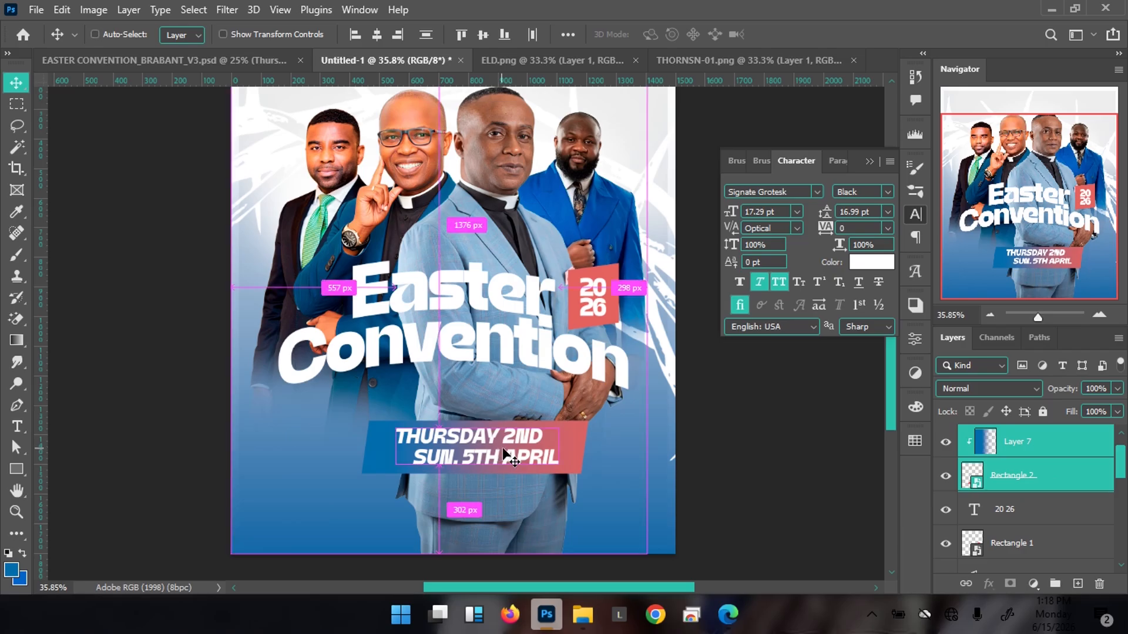
key(ctrl+t)
drag(646, 553, 614, 537)
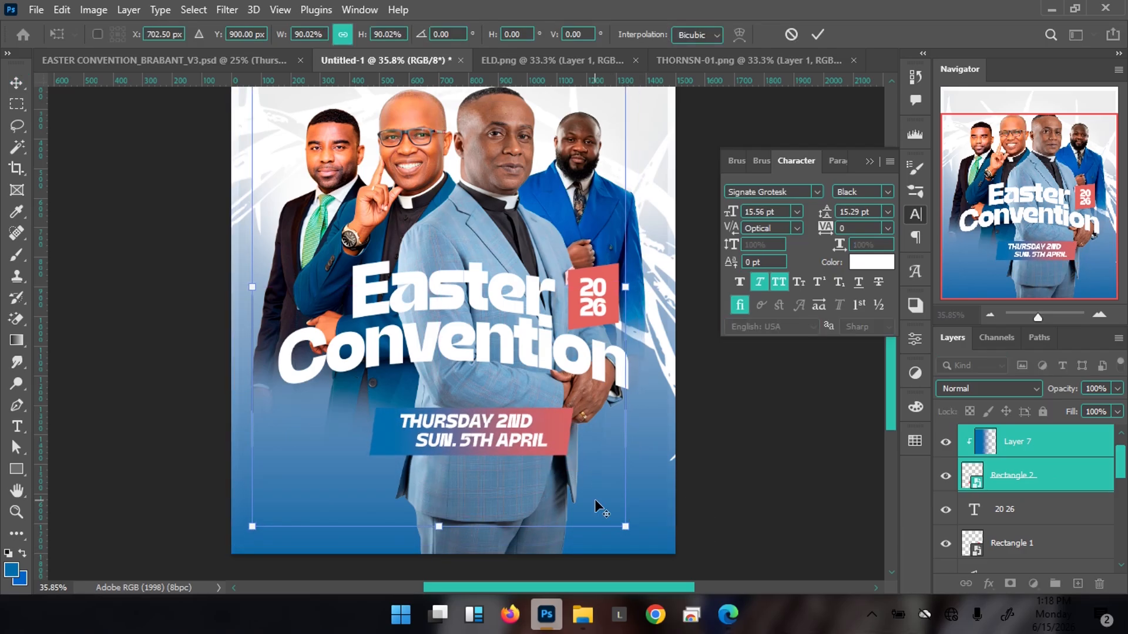
key(Return)
Step: Nudge the date banner and its text 30 px left and 10 px down
key(shift+Left)
key(shift+Left)
key(shift+Left)
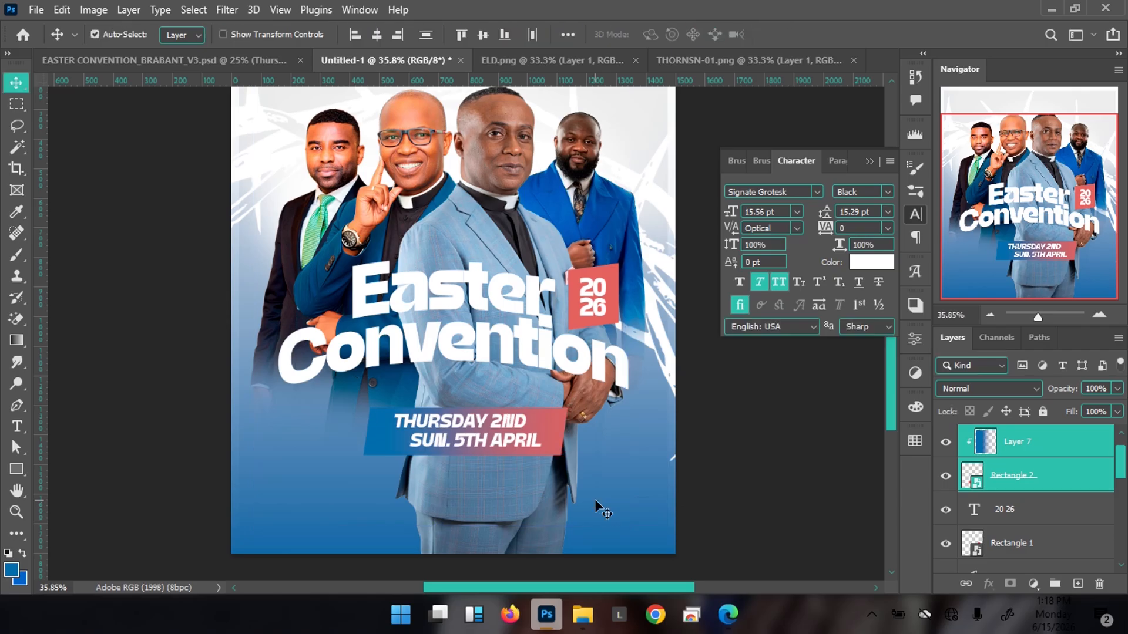
key(shift+Down)
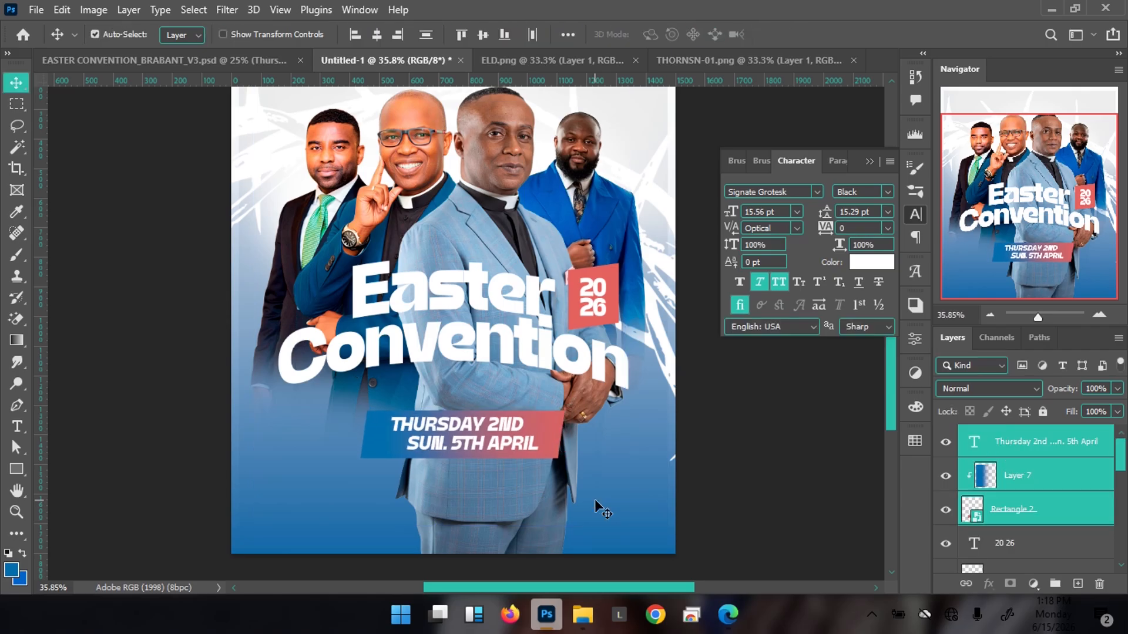
Step: On a new layer, draw a 63 px square before the SUN. line and round its corners fully into a circle
click(1077, 583)
drag(392, 450, 449, 456)
key(u)
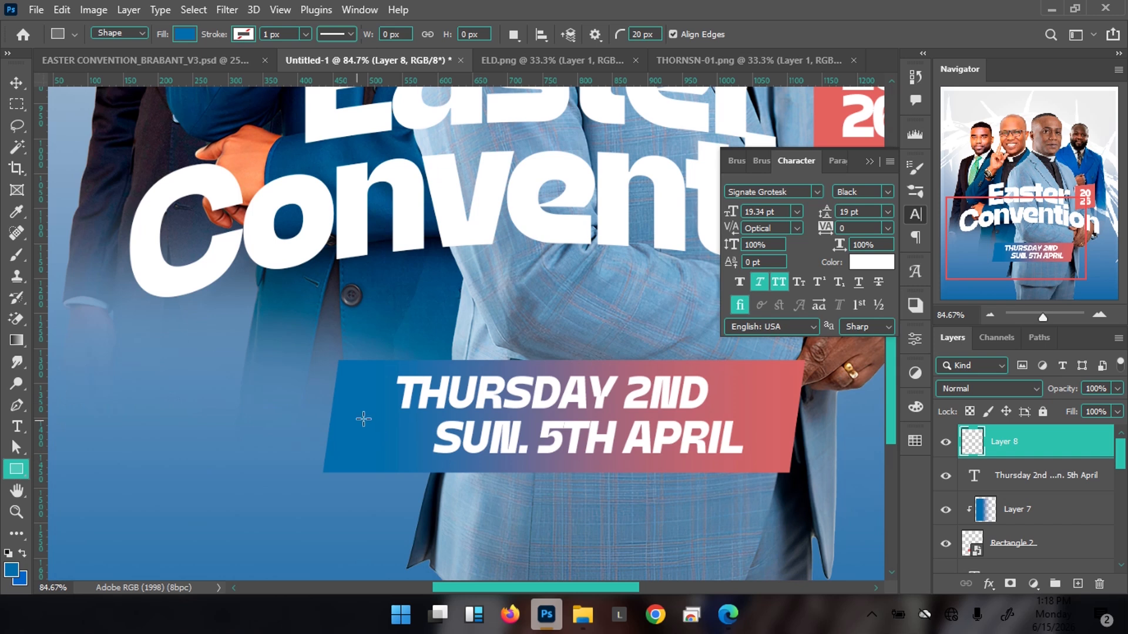
drag(362, 422, 415, 458)
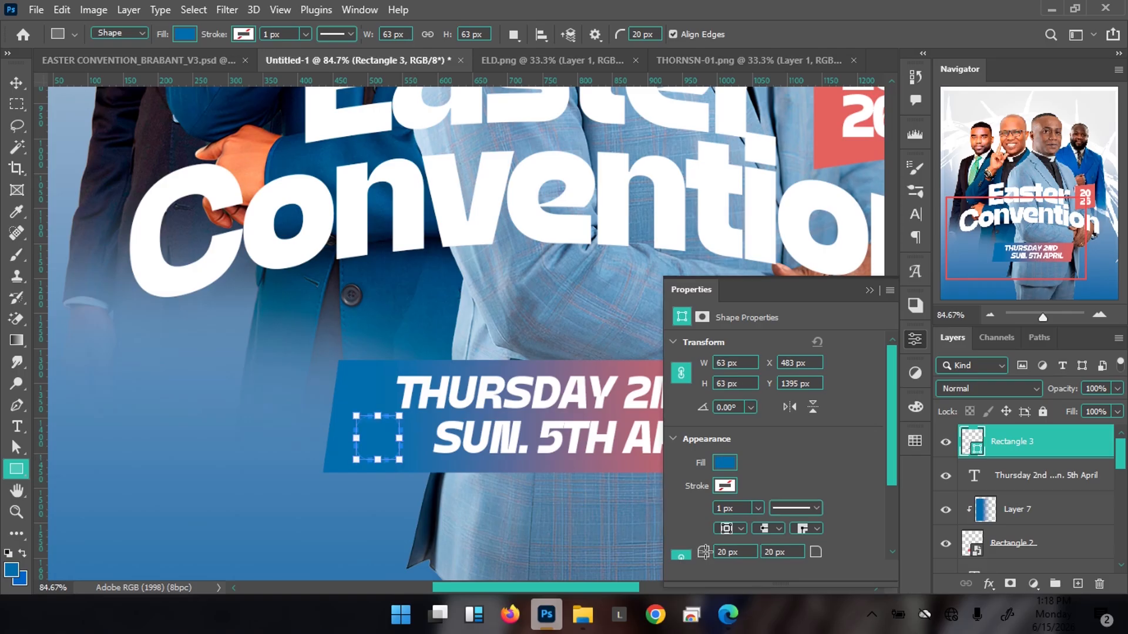
drag(705, 553, 975, 547)
Step: Fill the circle with the yellow fdff43 and move it slightly closer to the SUN. line
click(726, 463)
click(889, 326)
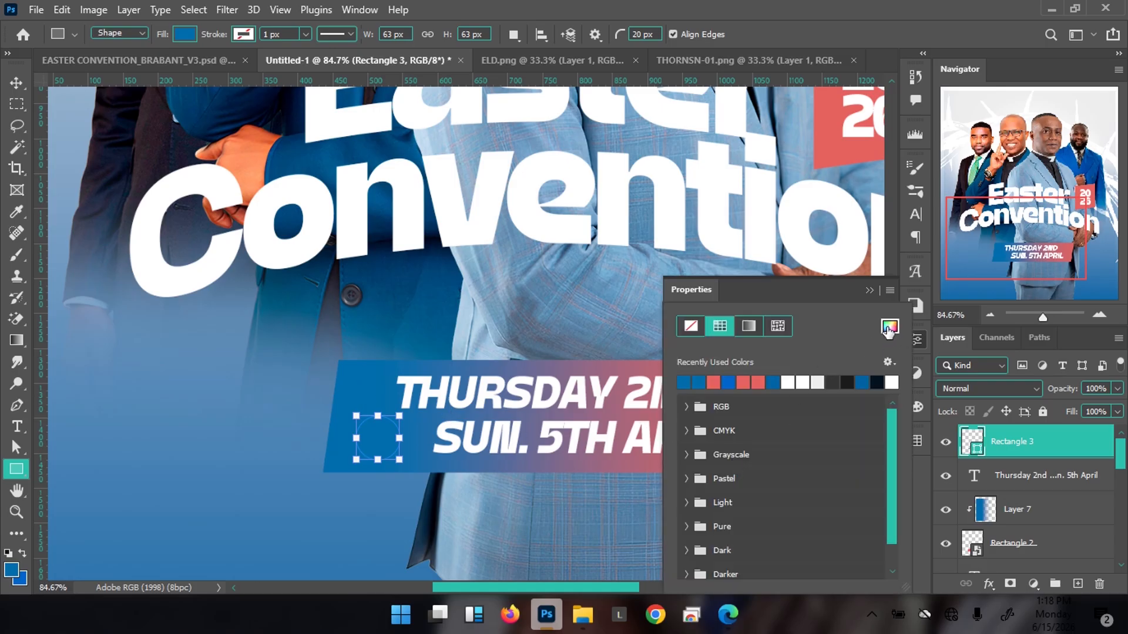
click(919, 482)
drag(856, 371, 845, 296)
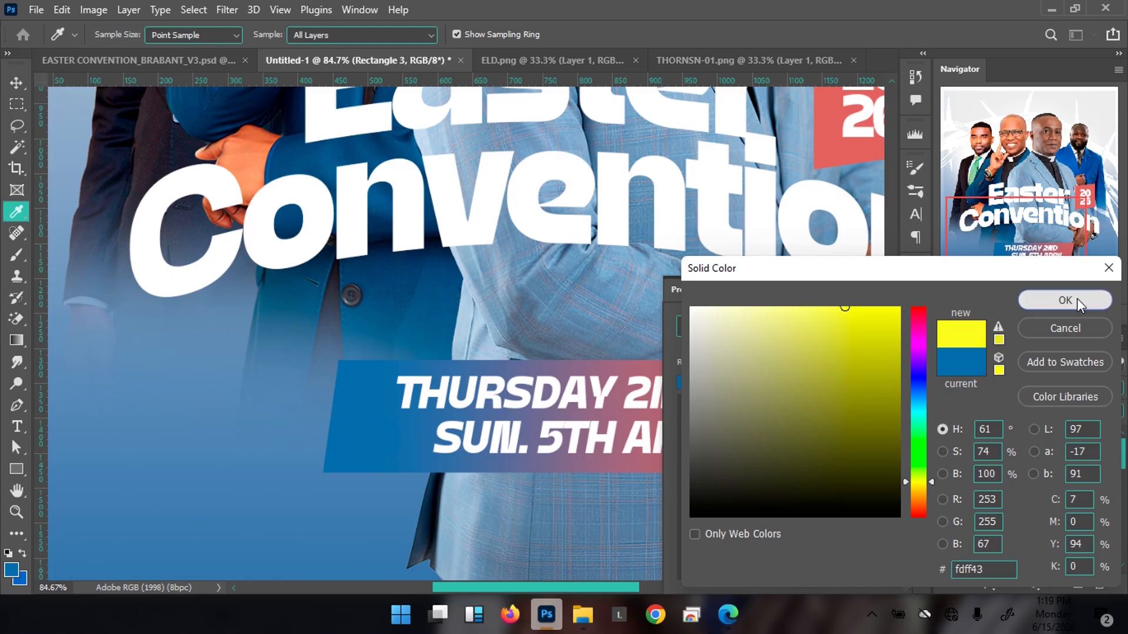
click(1065, 300)
click(304, 379)
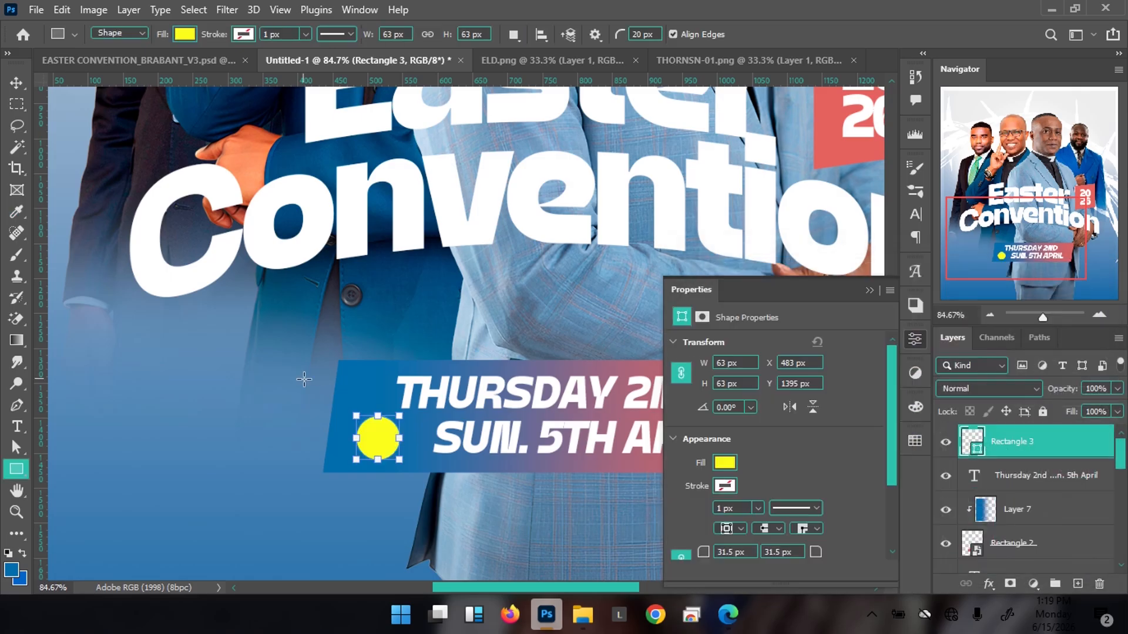
key(v)
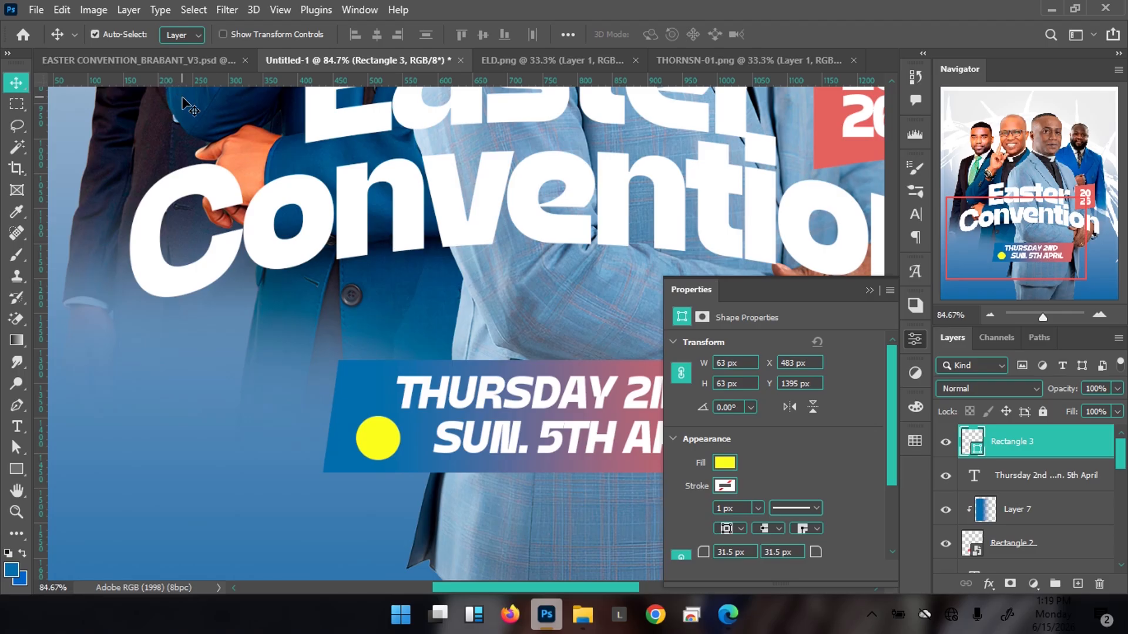
drag(379, 447, 386, 444)
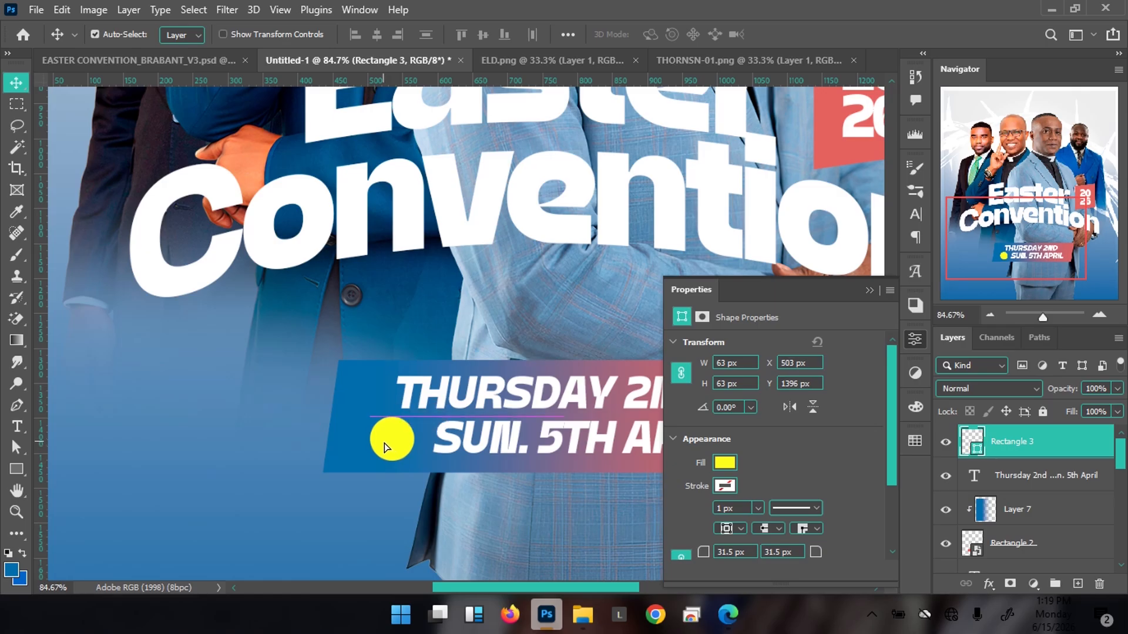
Step: Duplicate the date text, shift the copy over the yellow circle and place its layer above Rectangle 3
click(452, 450)
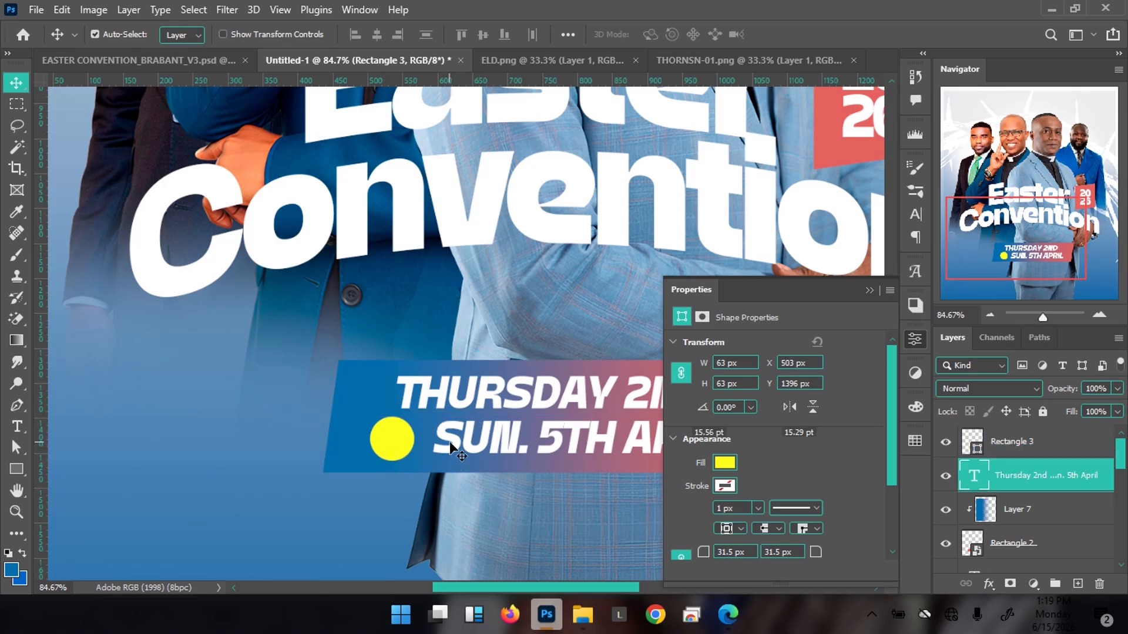
key(ctrl+j)
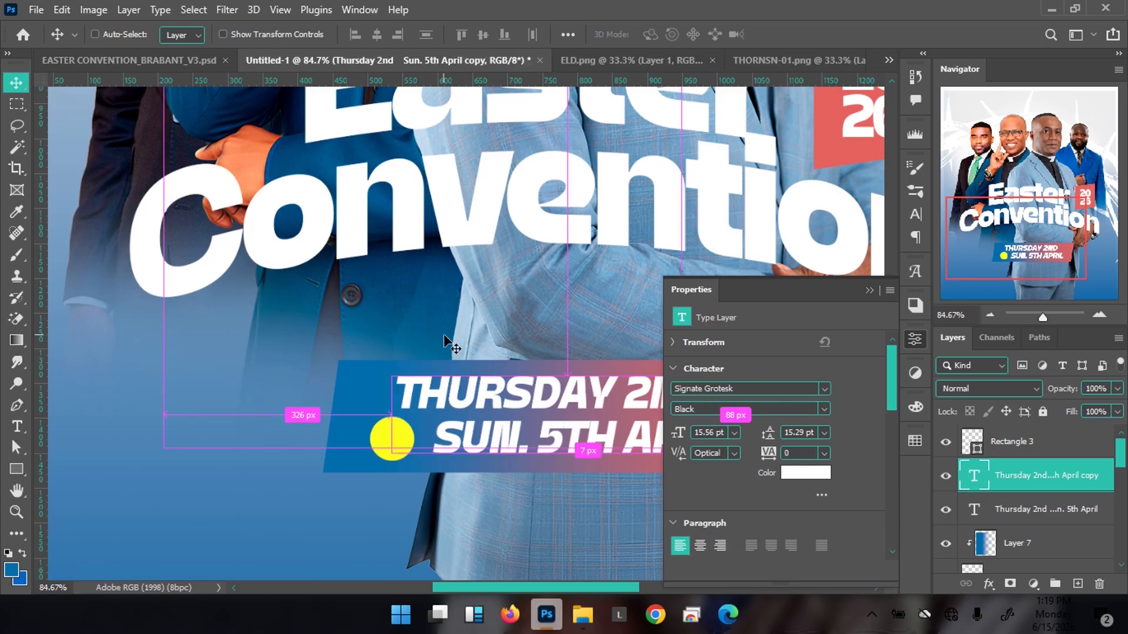
drag(452, 391, 405, 437)
drag(1060, 492, 1049, 440)
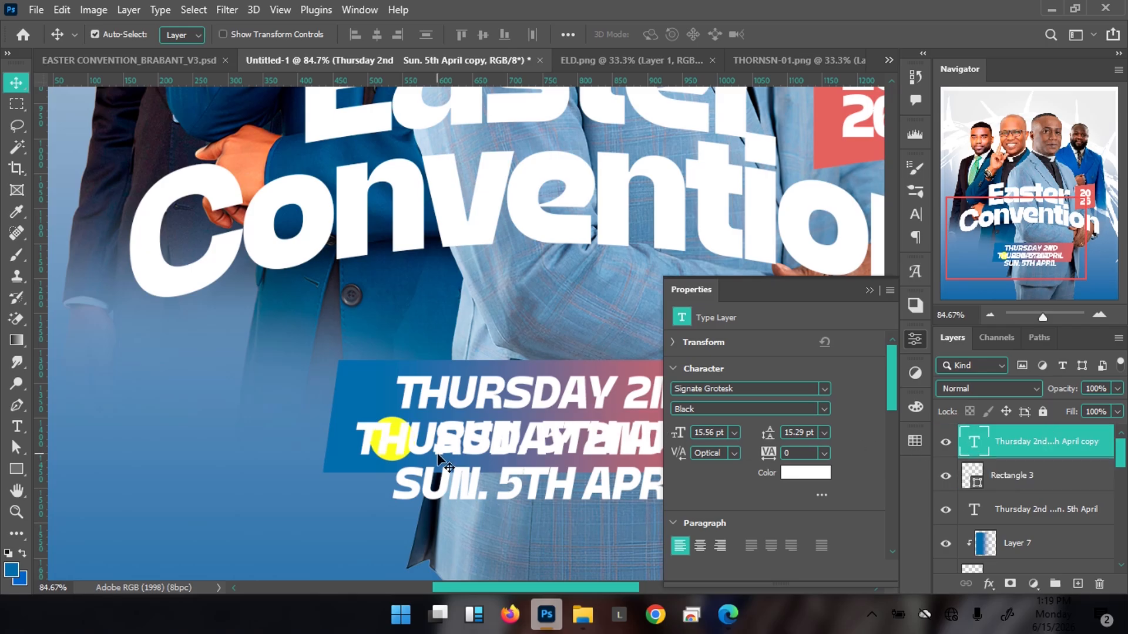
key(ctrl)
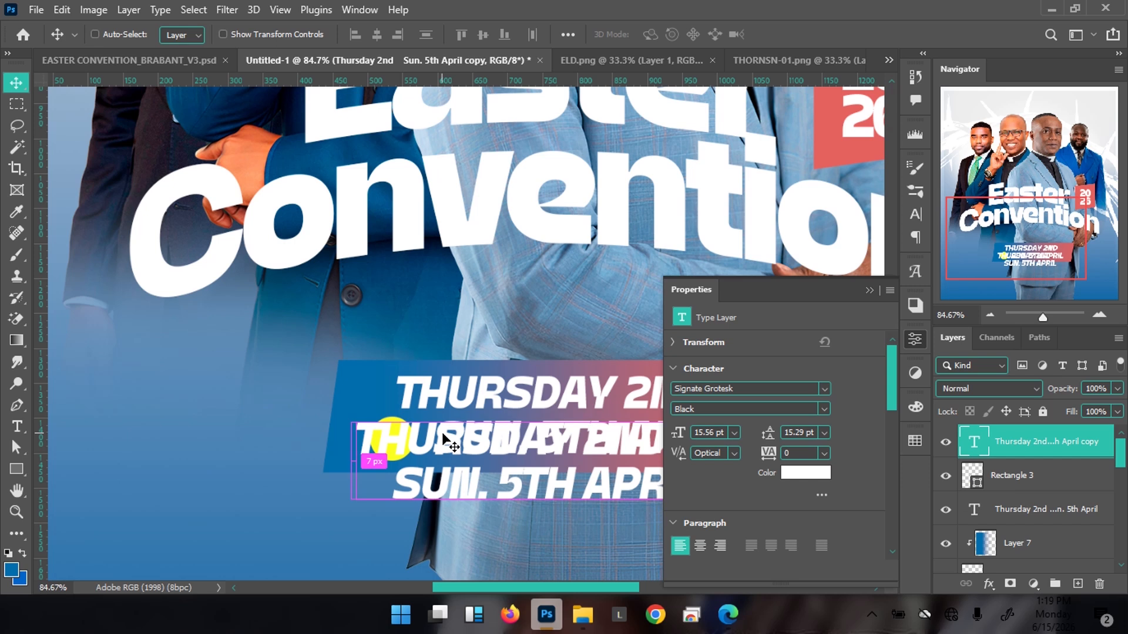
Step: Replace the copied date text with a single > and center it on the yellow circle
double_click(442, 434)
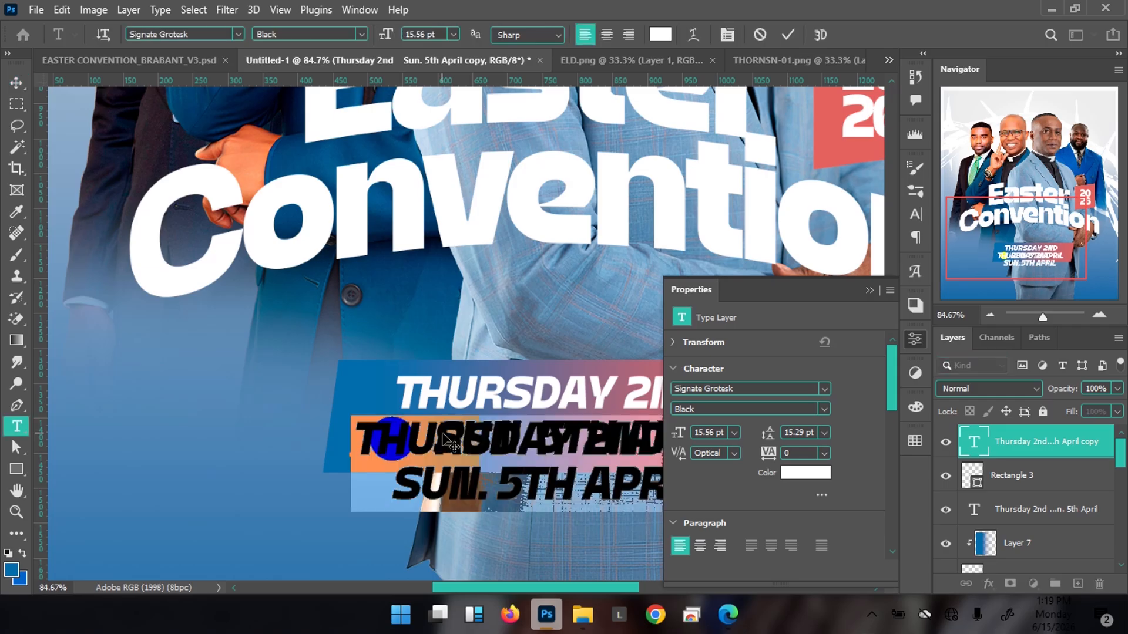
text(.)
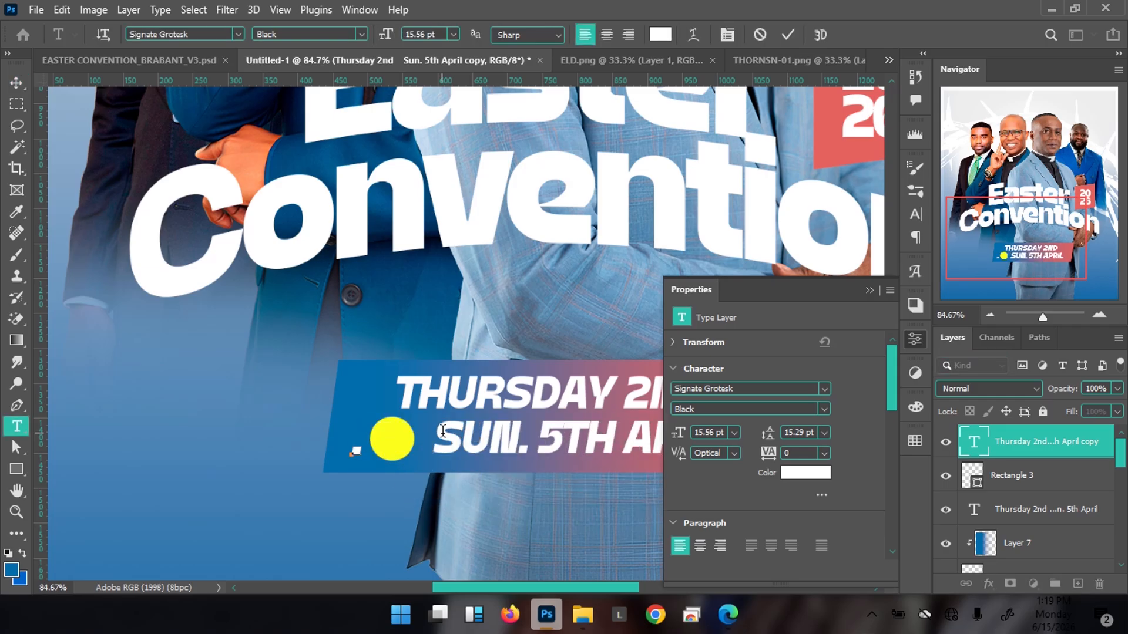
key(ctrl+a)
text(>)
key(ctrl+Return)
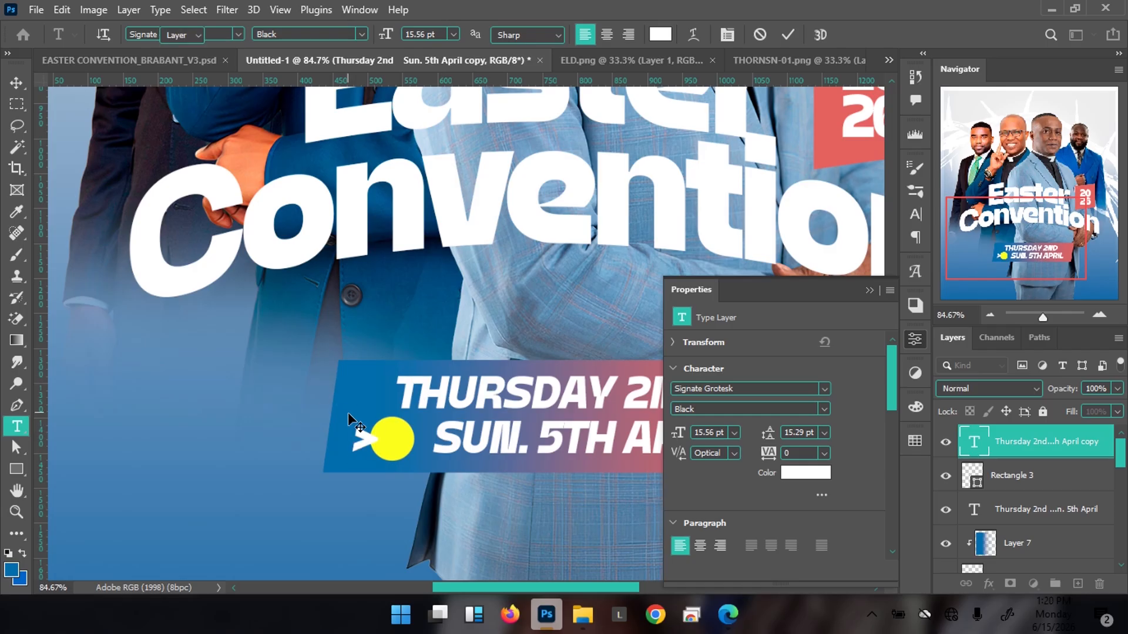
key(v)
drag(374, 452, 395, 442)
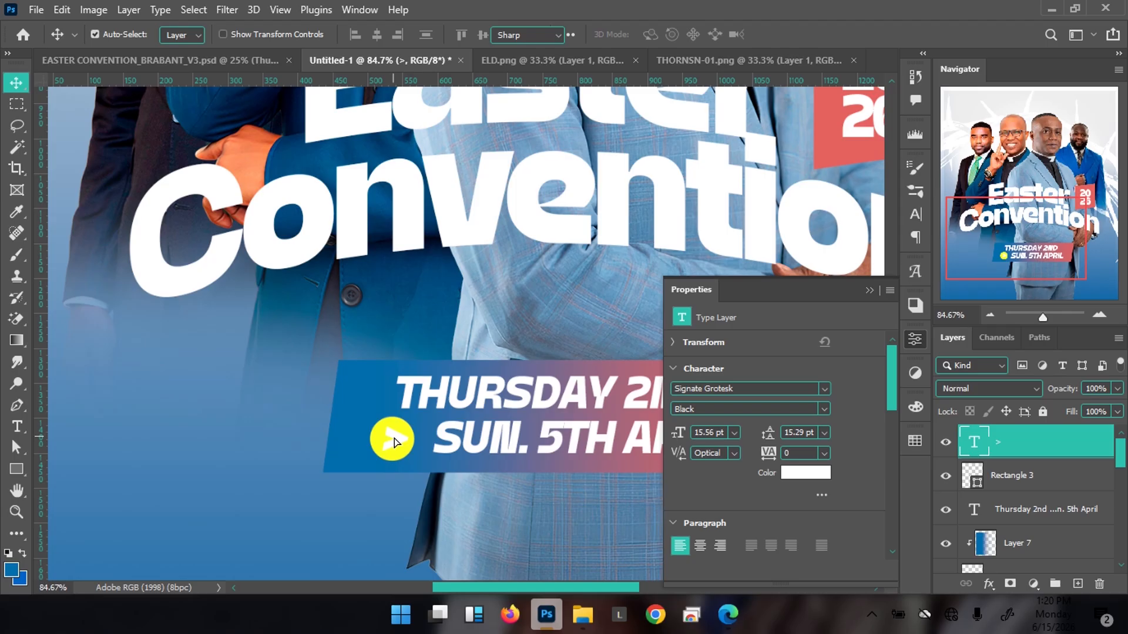
Step: Color the > arrow with the blue 3d6eaa sampled from the date banner
double_click(395, 442)
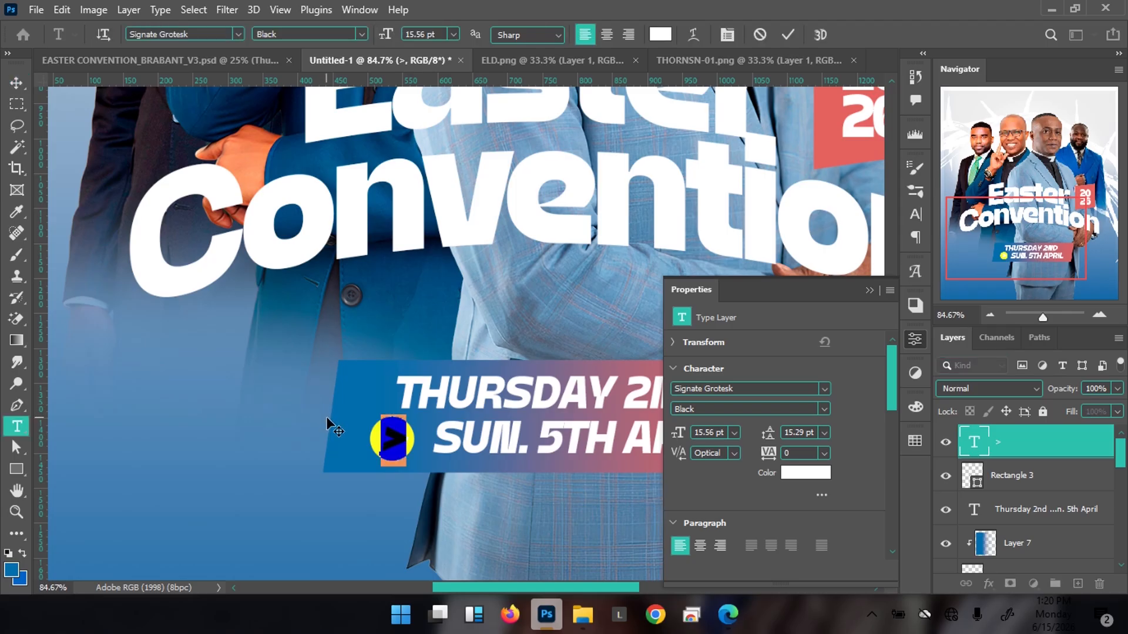
click(659, 34)
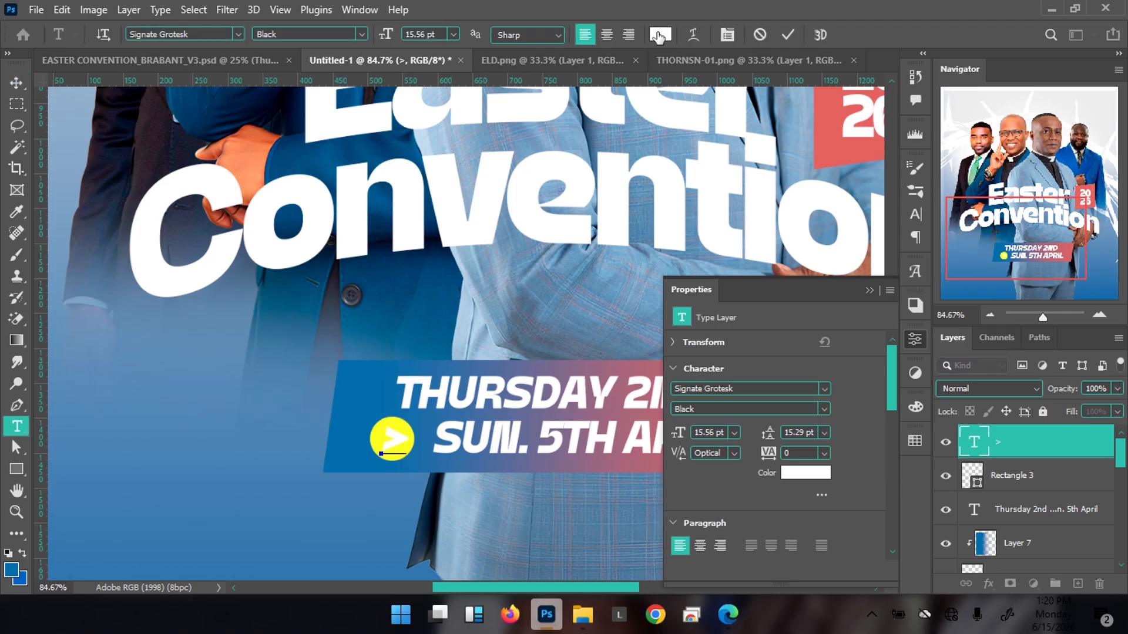
click(353, 447)
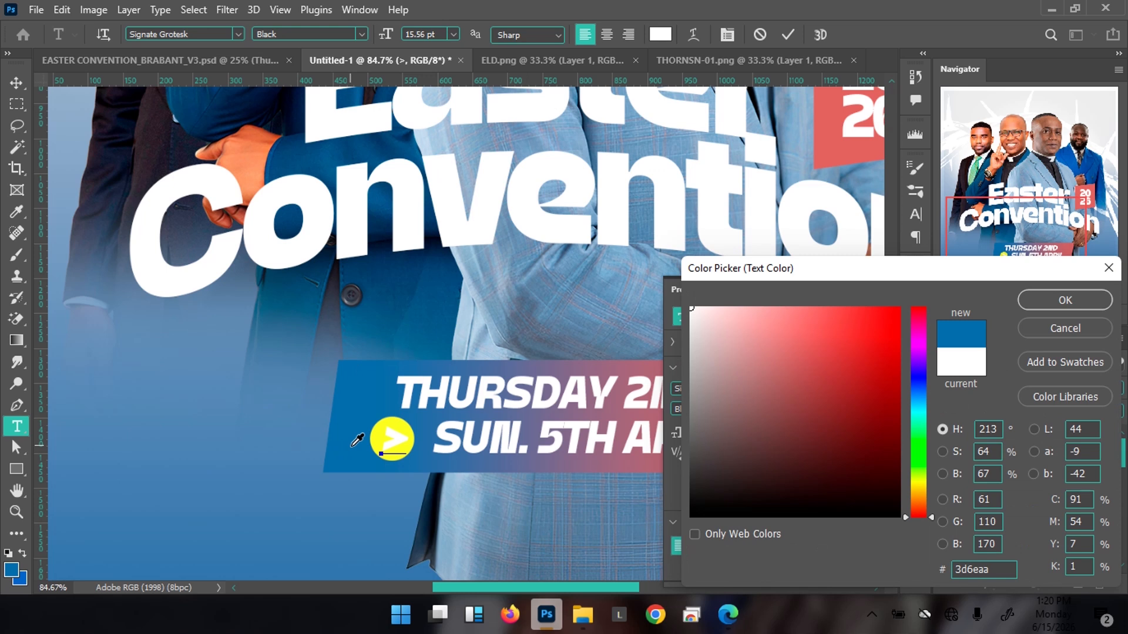
key(Return)
click(795, 33)
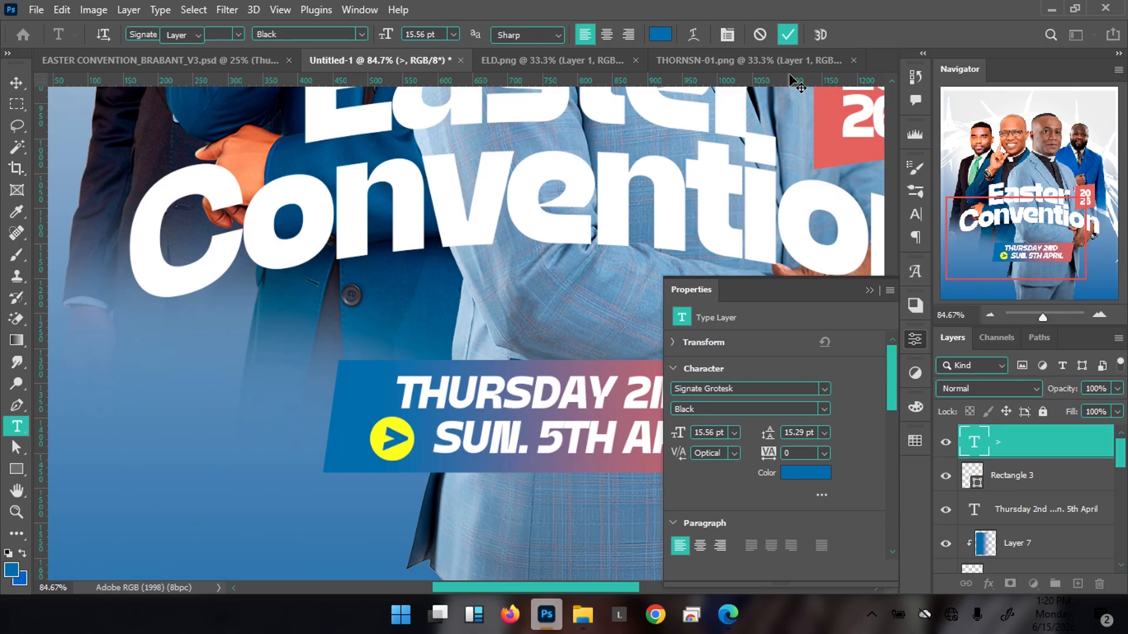
key(v)
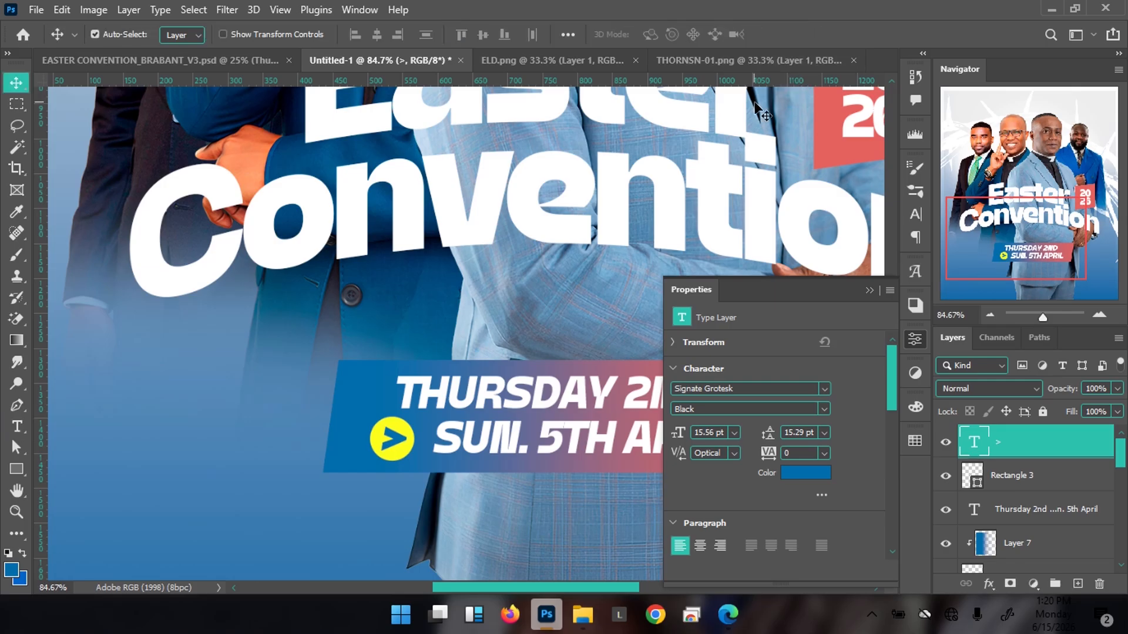
Step: Compare the whole flyer with EASTER CONVENTION_BRABANT_V3.psd and return to Untitled-1
key(ctrl+minus)
key(ctrl+minus)
key(ctrl+minus)
key(ctrl+minus)
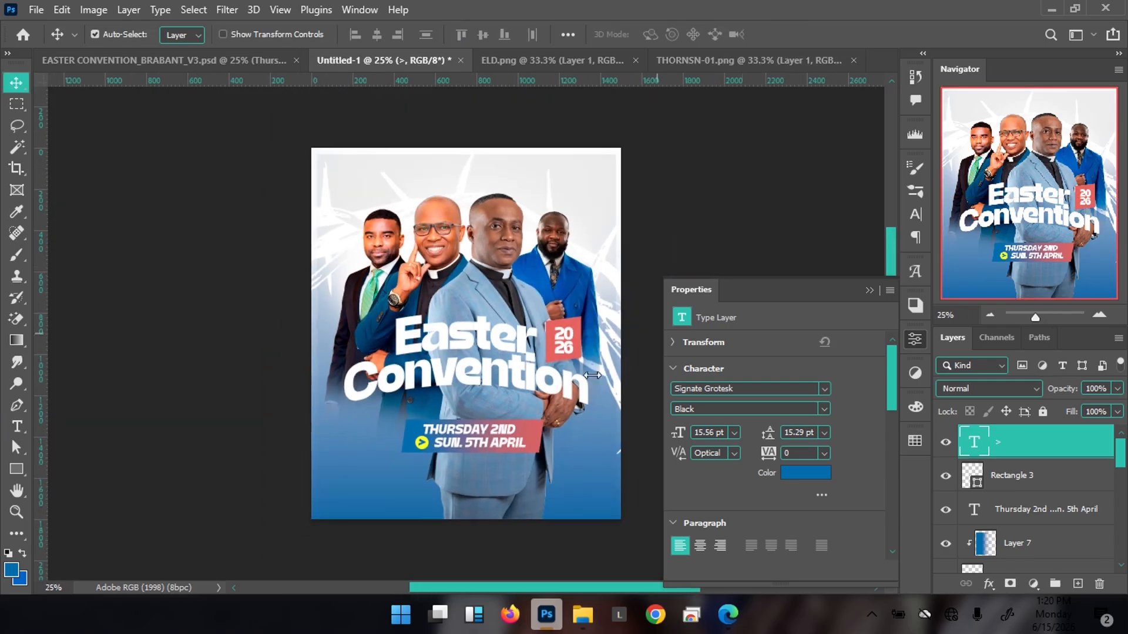
click(504, 446)
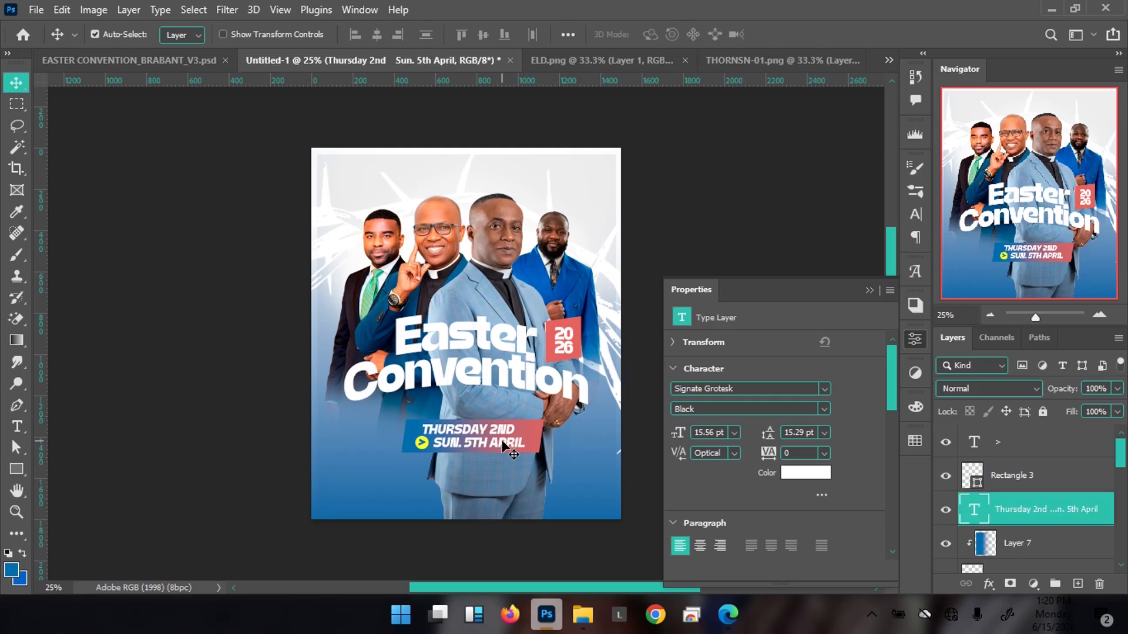
click(203, 62)
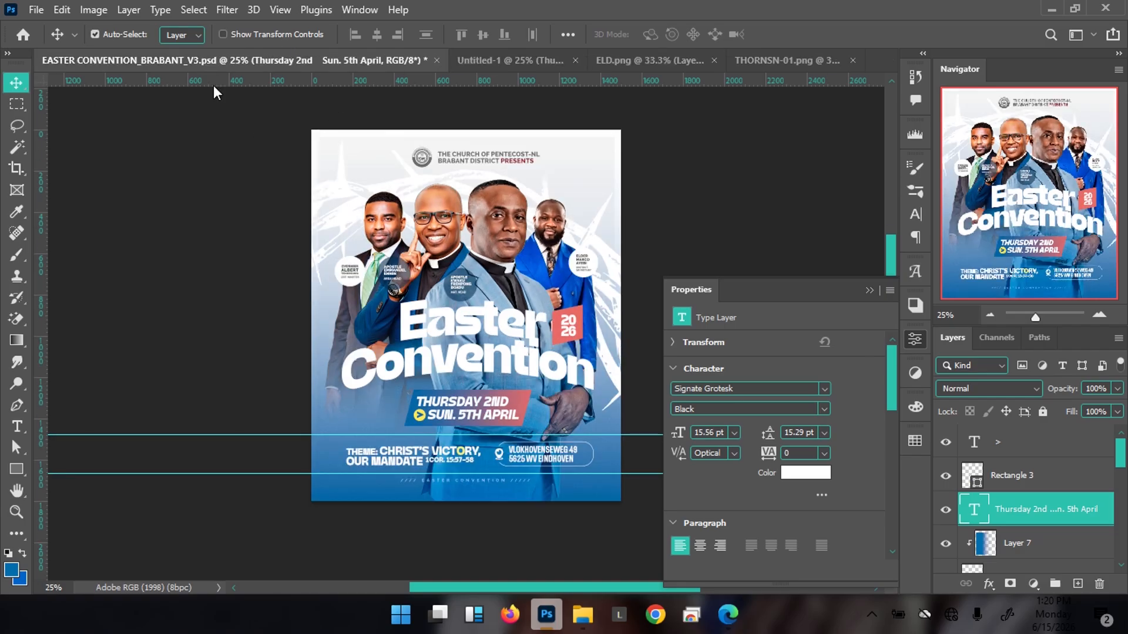
click(470, 62)
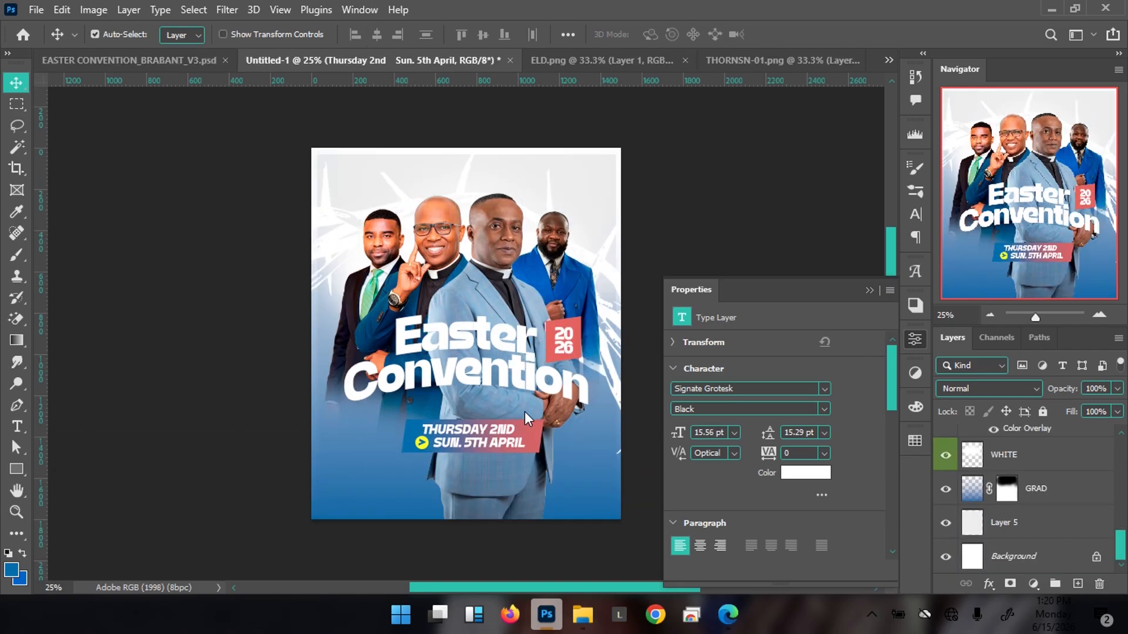
Step: Move the > arrow and yellow circle together 20 px right and 10 px up, closer to the SUN. line
click(437, 428)
drag(414, 454, 526, 428)
drag(452, 395, 380, 377)
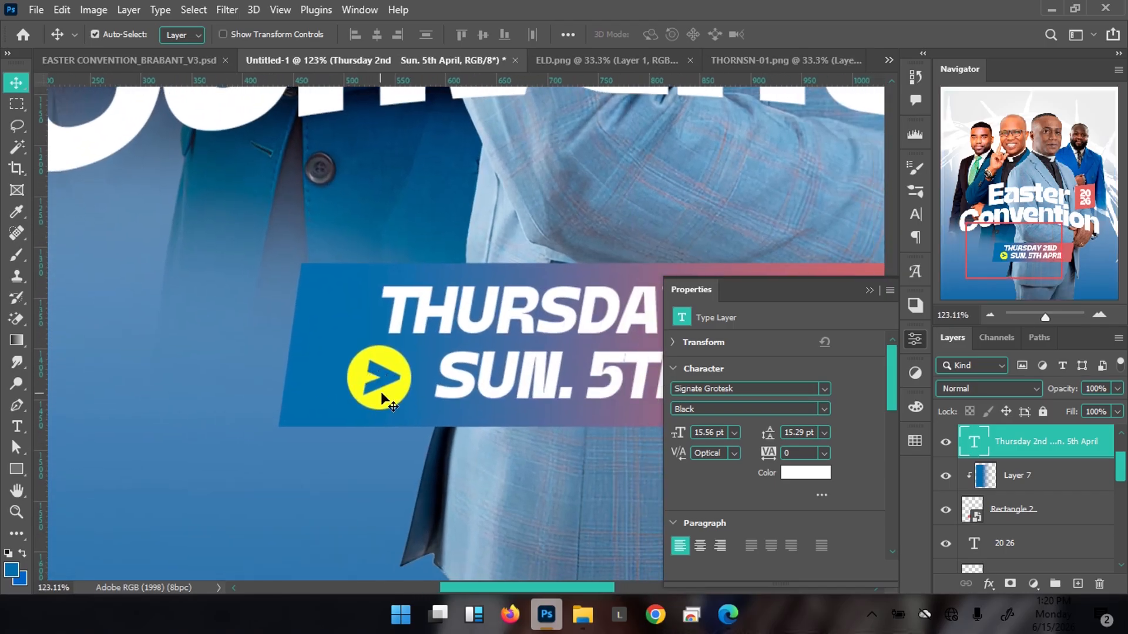
click(382, 392)
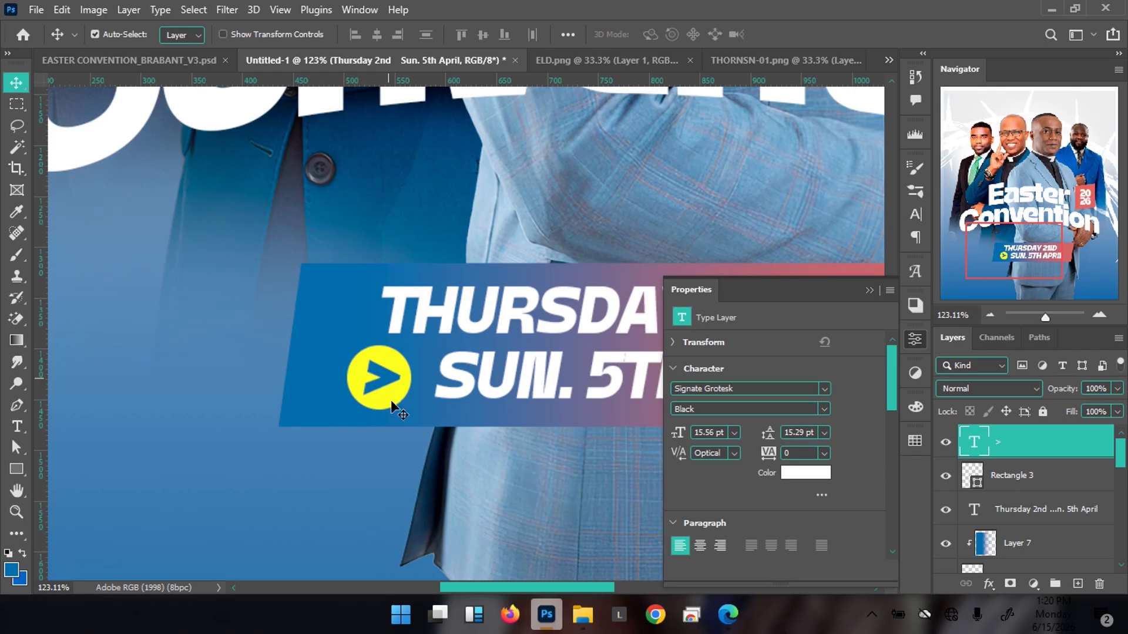
shift+click(397, 340)
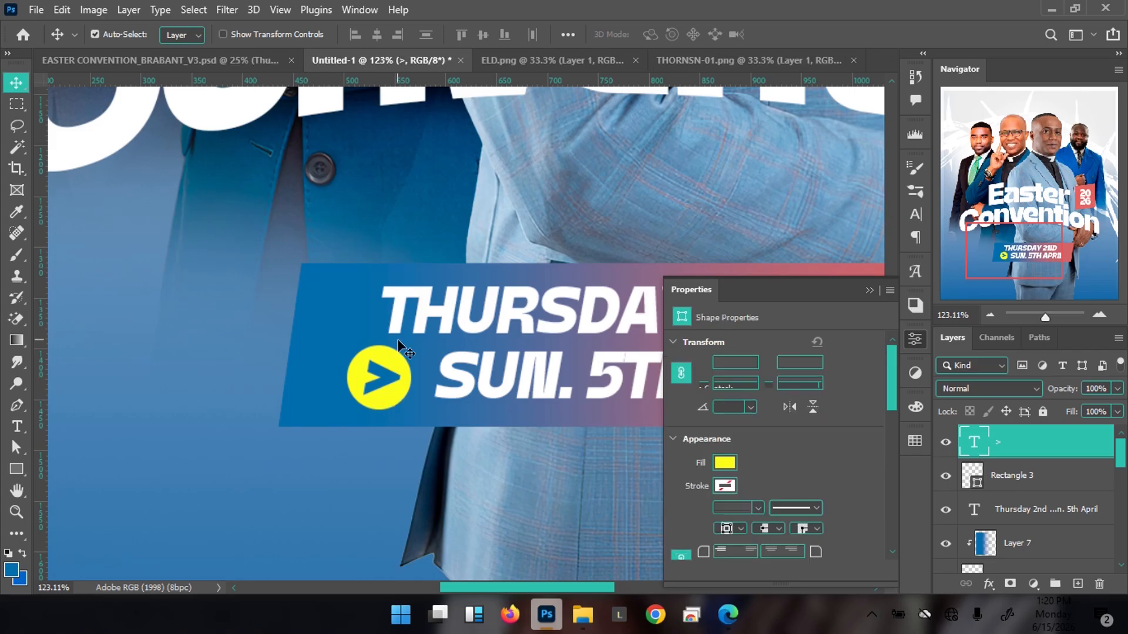
key(shift+Right)
key(shift+Right)
key(shift+Up)
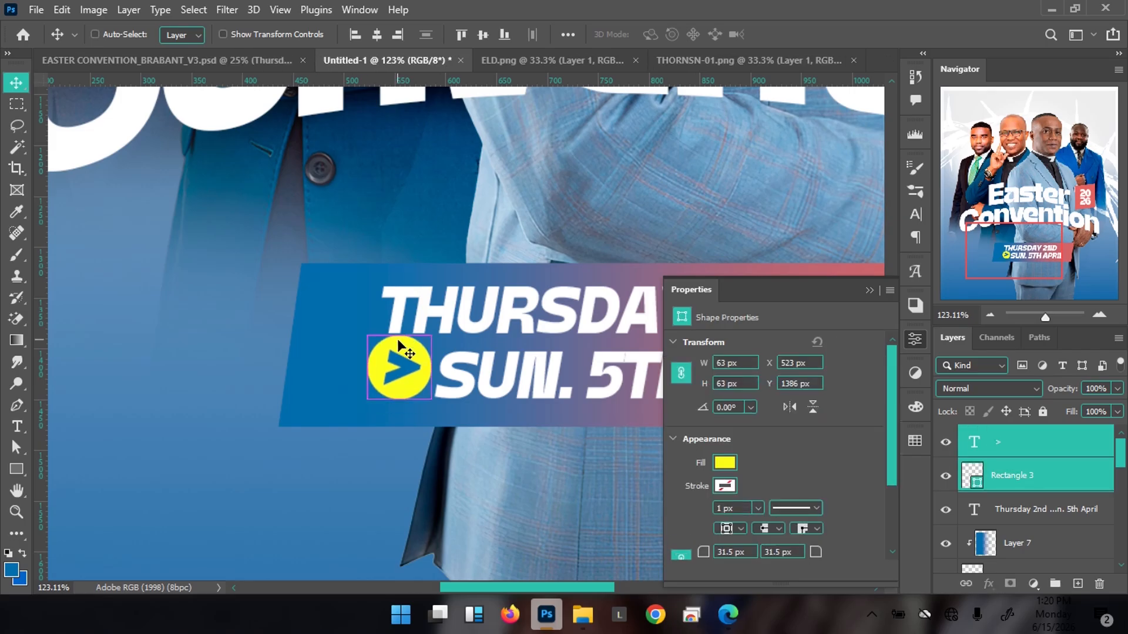
Step: Scale the arrow and circle together so the circle is about 53 px wide, and nudge them down 7 px
key(ctrl+t)
drag(366, 338, 371, 341)
key(Return)
key(Down)
key(Down)
key(Down)
key(Down)
key(Down)
key(Down)
key(Down)
key(ctrl+0)
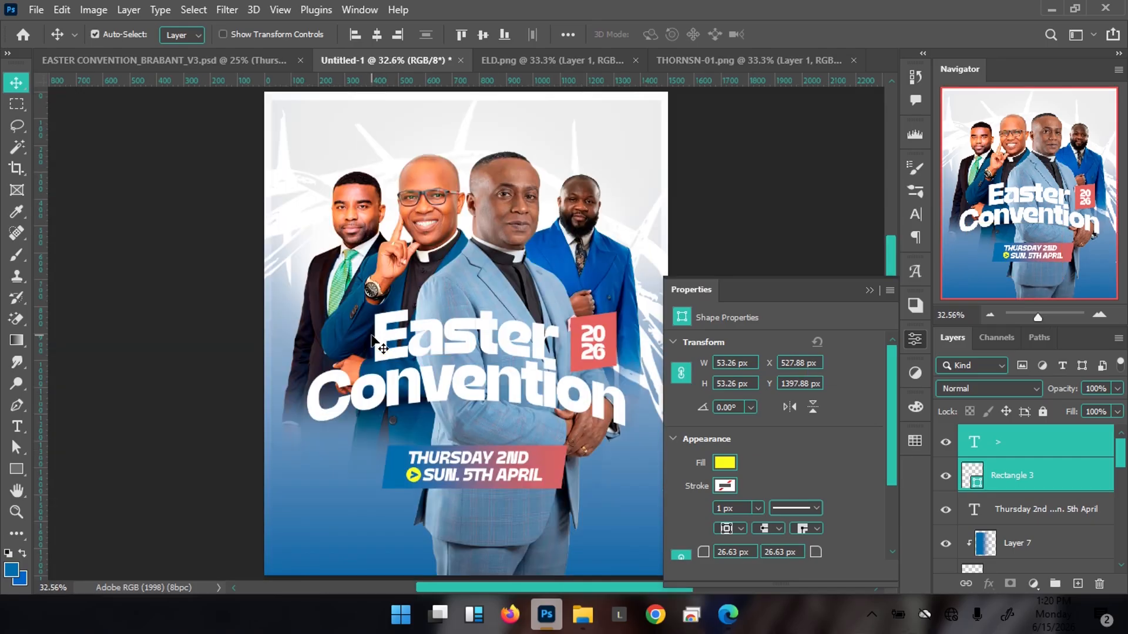
Step: Select the date text together with the arrow and yellow circle, and nudge them 2 px right and 3 px down within the banner
shift+click(485, 464)
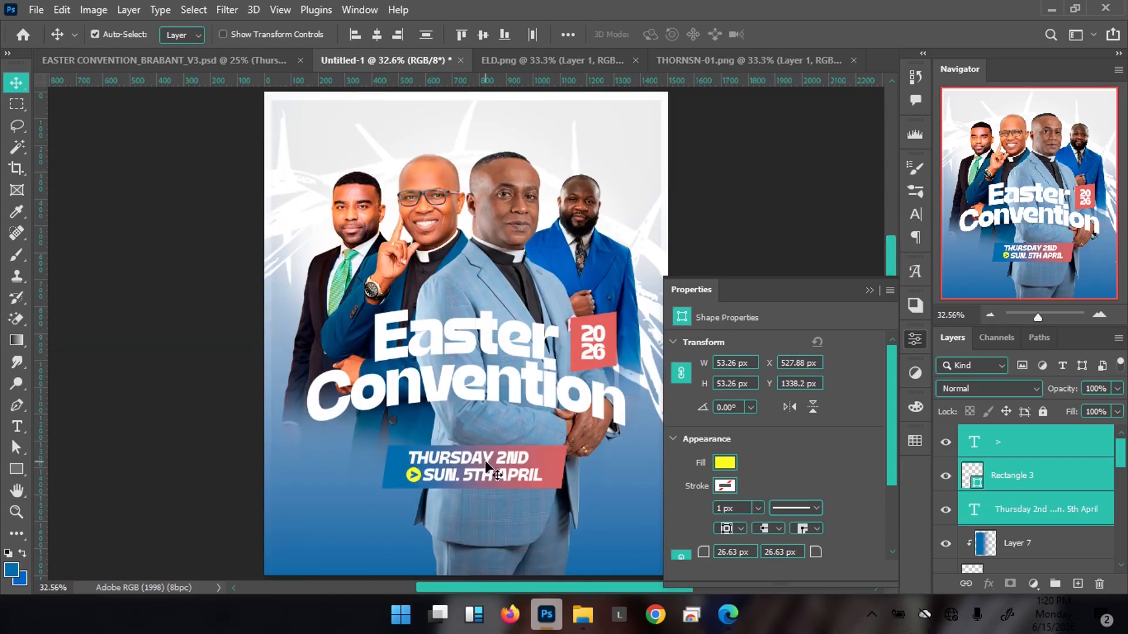
key(Right)
key(Right)
key(Right)
key(Right)
key(Right)
key(Right)
key(Down)
key(Down)
key(Down)
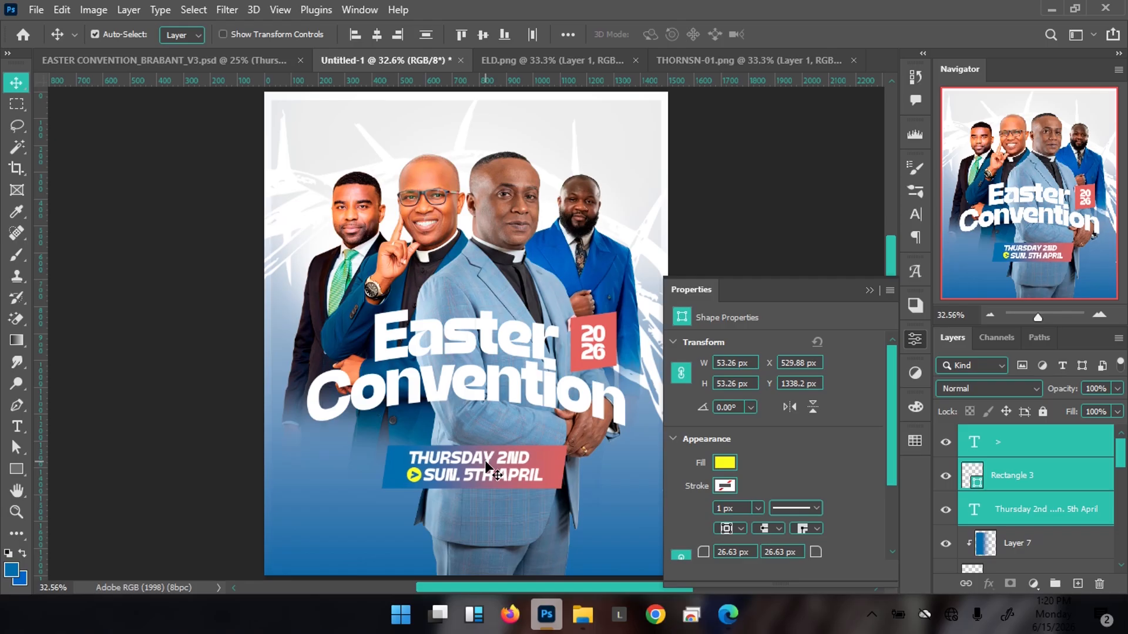
Step: Check the reference flyer's date banner, and scale the date text, arrow and circle together to about 96.34% about their center
click(235, 62)
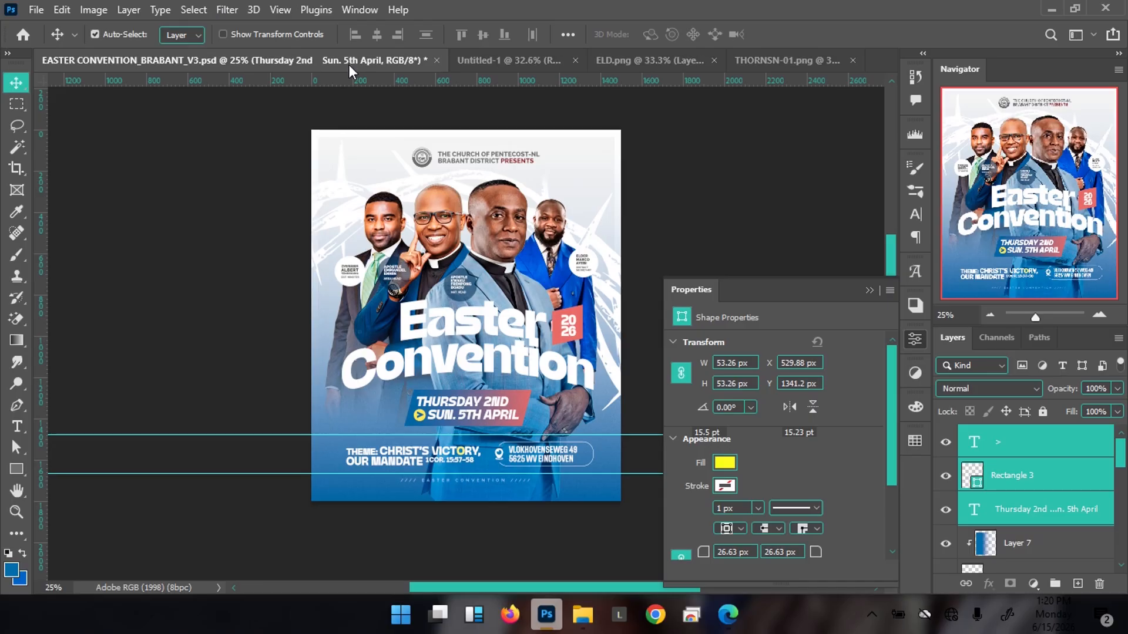
click(474, 62)
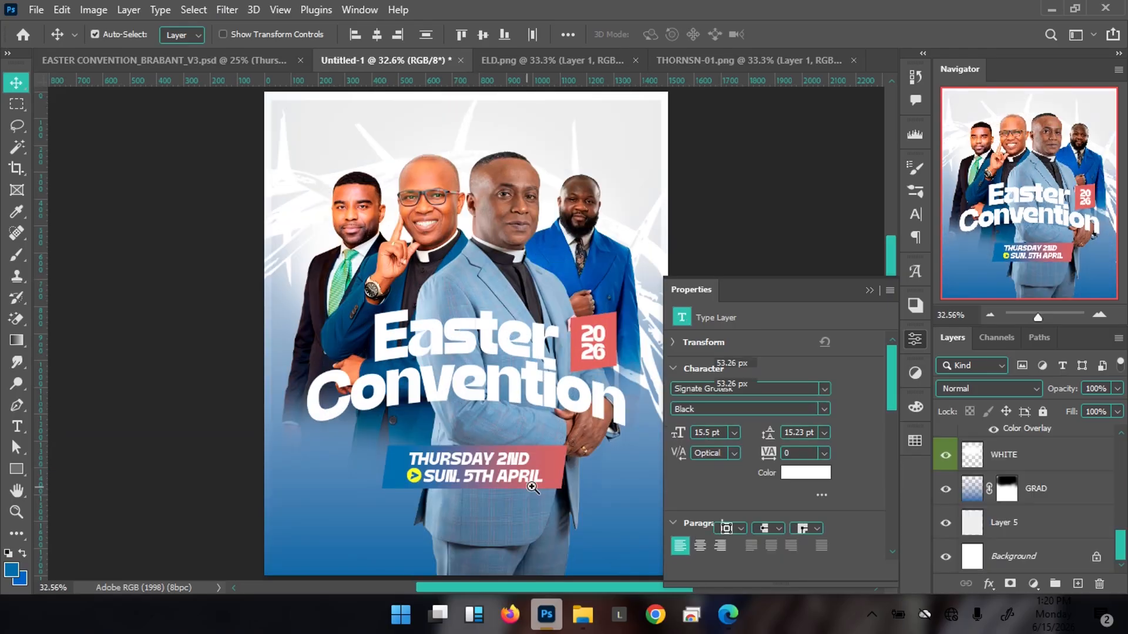
drag(491, 482, 558, 449)
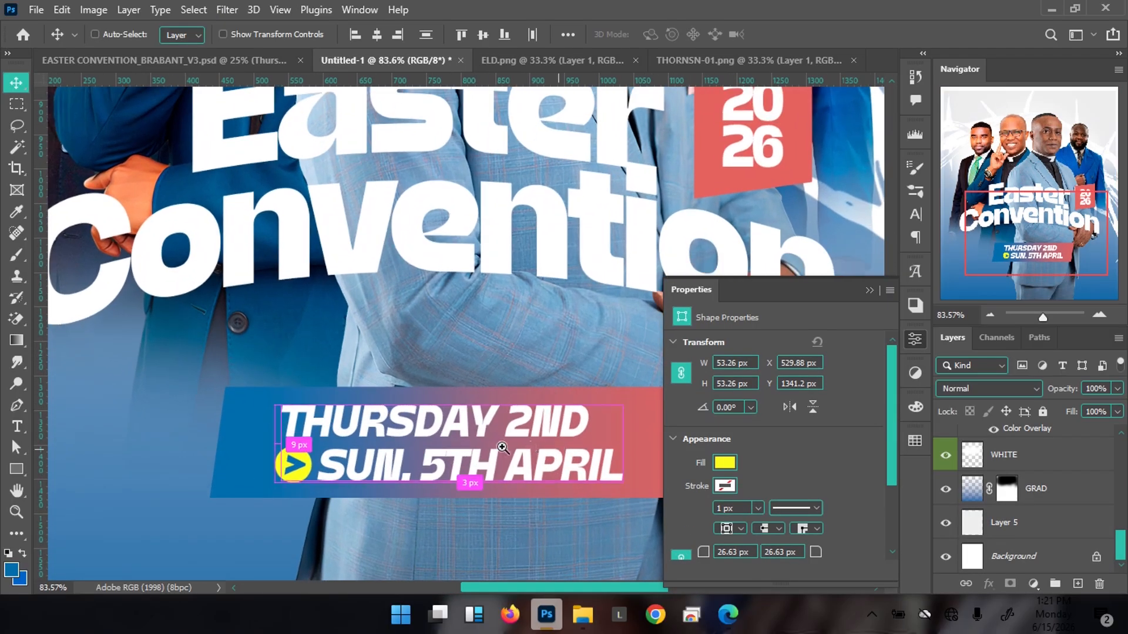
key(ctrl+t)
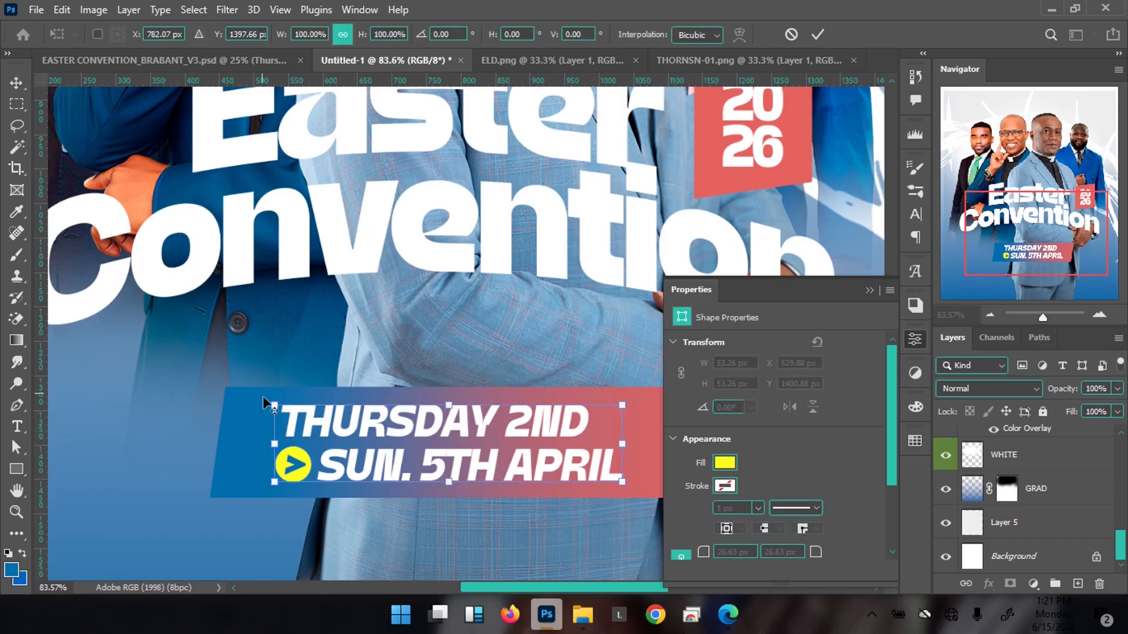
drag(268, 402, 280, 407)
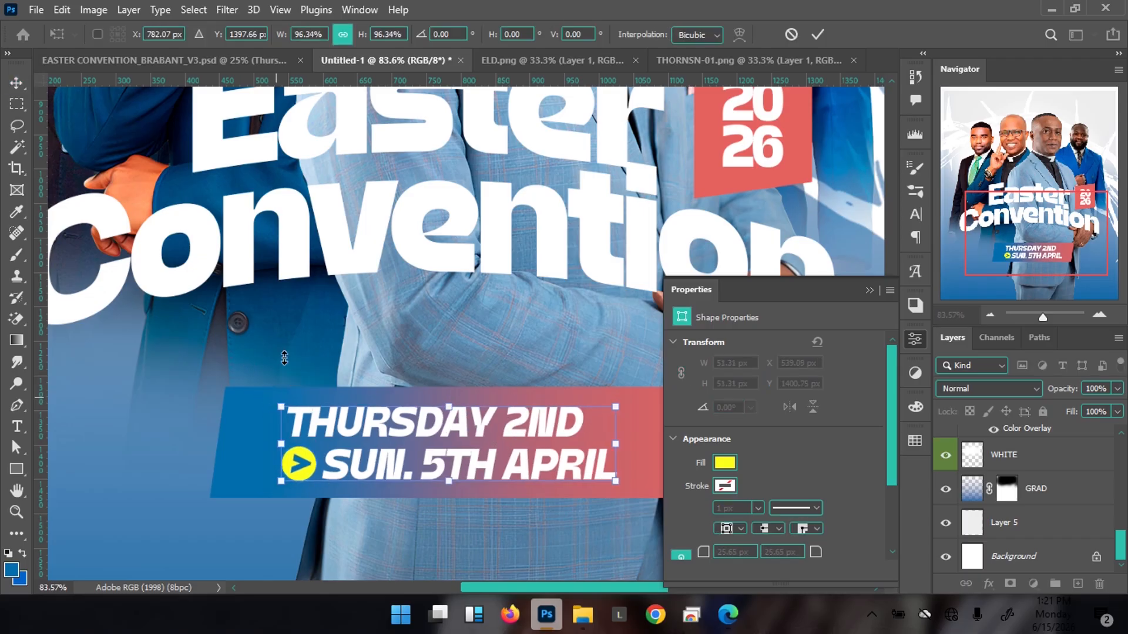
key(Return)
key(ctrl+minus)
key(ctrl+minus)
key(ctrl+minus)
key(ctrl+minus)
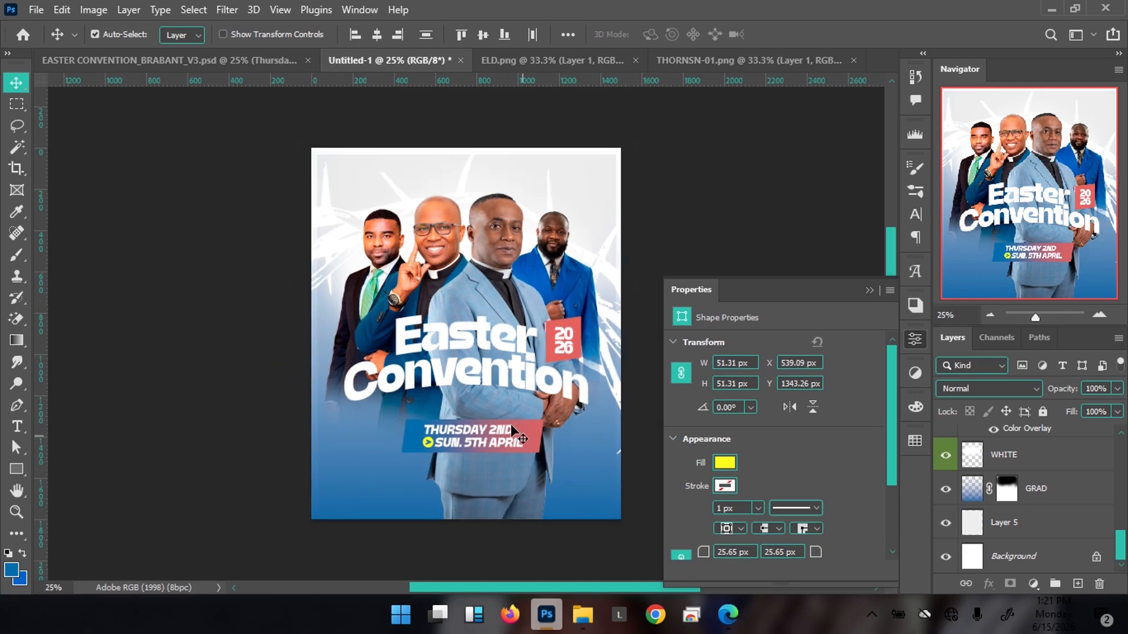
Step: Compare the banner length with EASTER CONVENTION_BRABANT_V3.psd, and open the contents of the Rectangle 2 smart object in Untitled-1
click(149, 59)
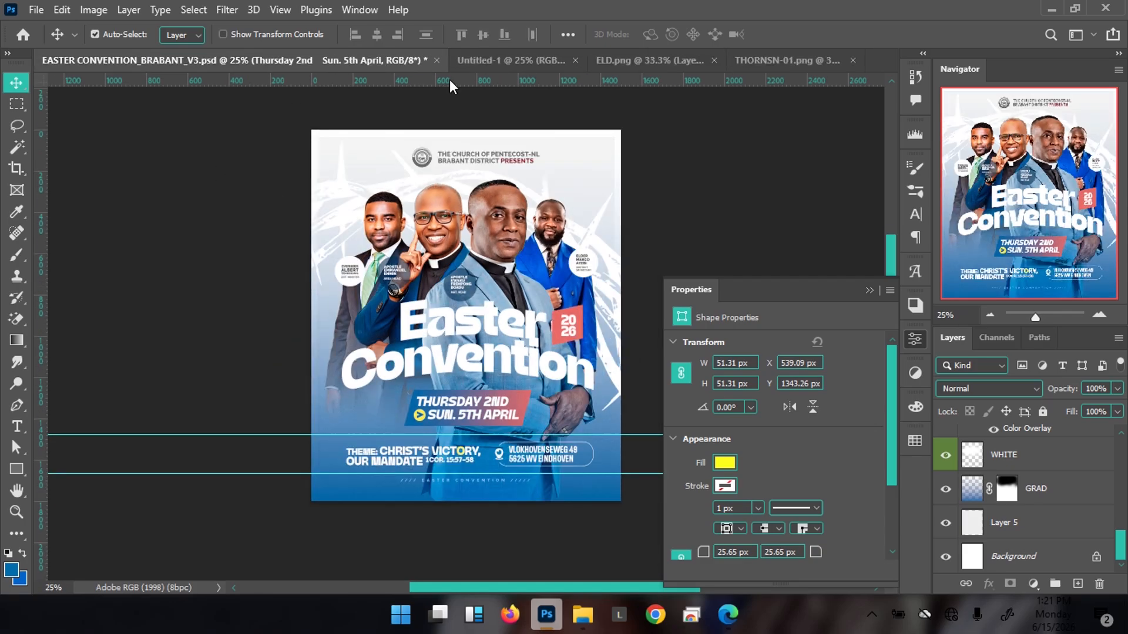
click(467, 55)
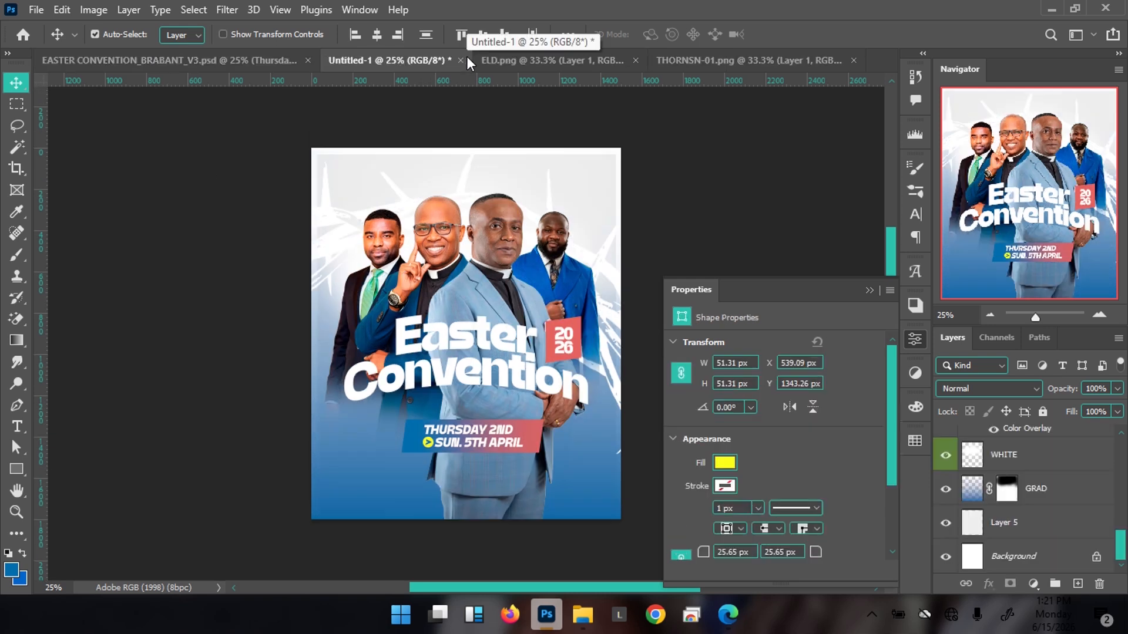
click(410, 452)
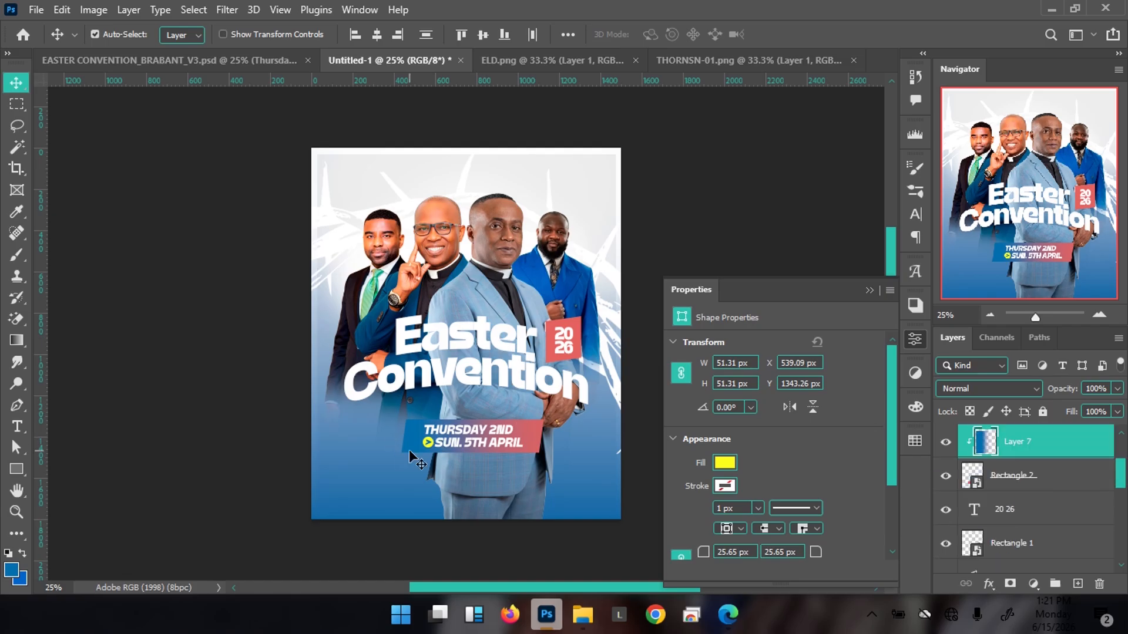
click(971, 477)
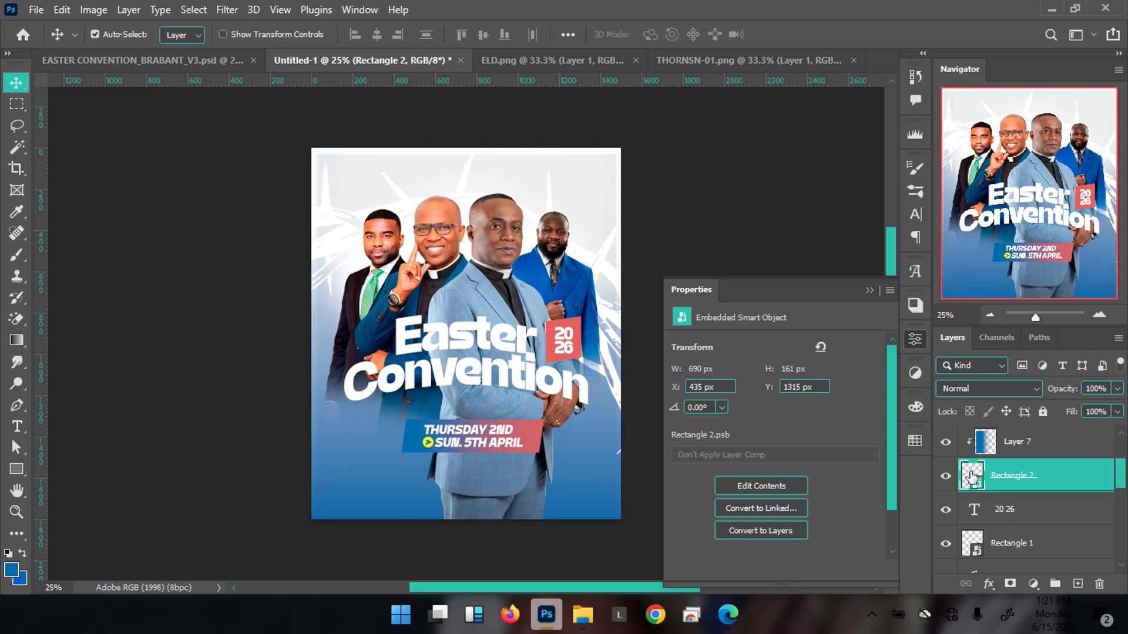
double_click(972, 477)
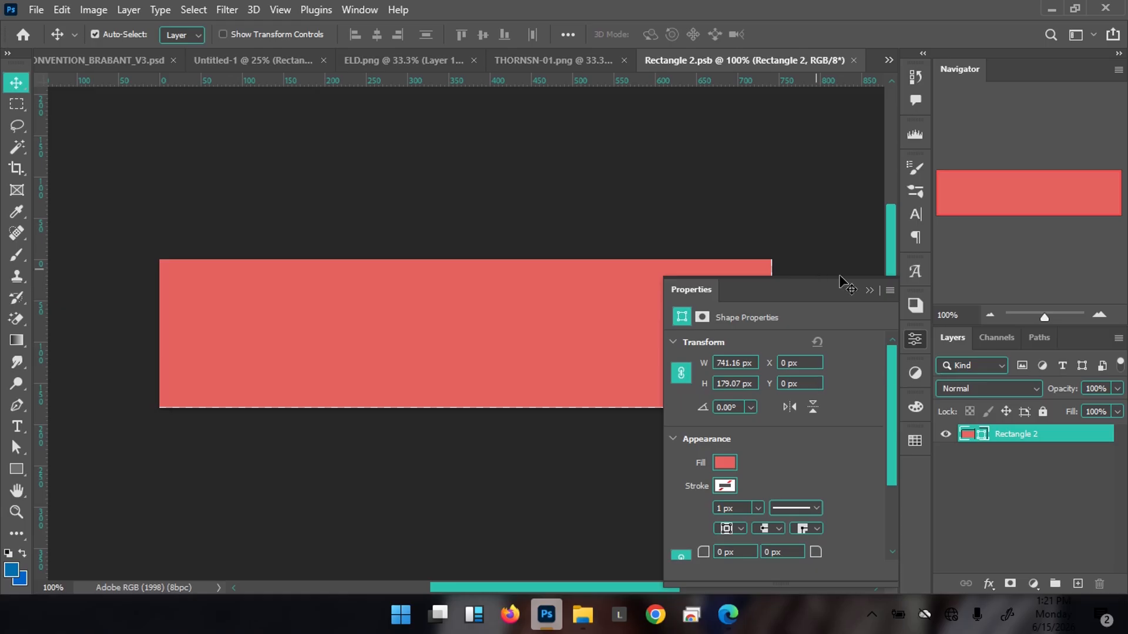
click(868, 290)
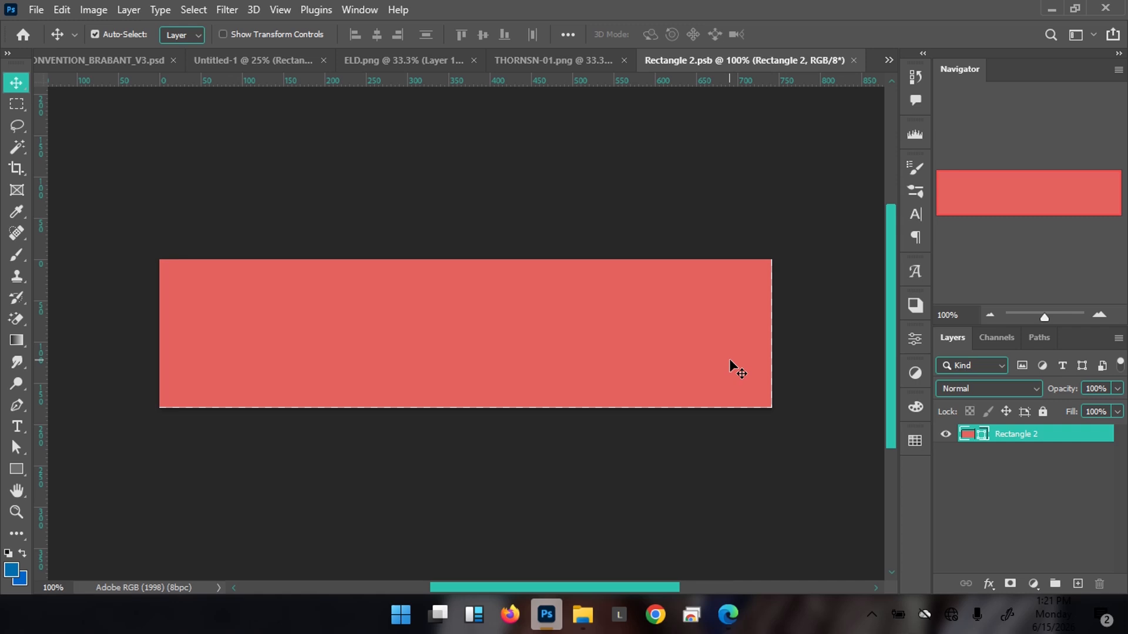
Step: Shorten the coral rectangle from its right edge to about 600 px wide and save Rectangle 2.psb to update the banner in Untitled-1
key(ctrl+t)
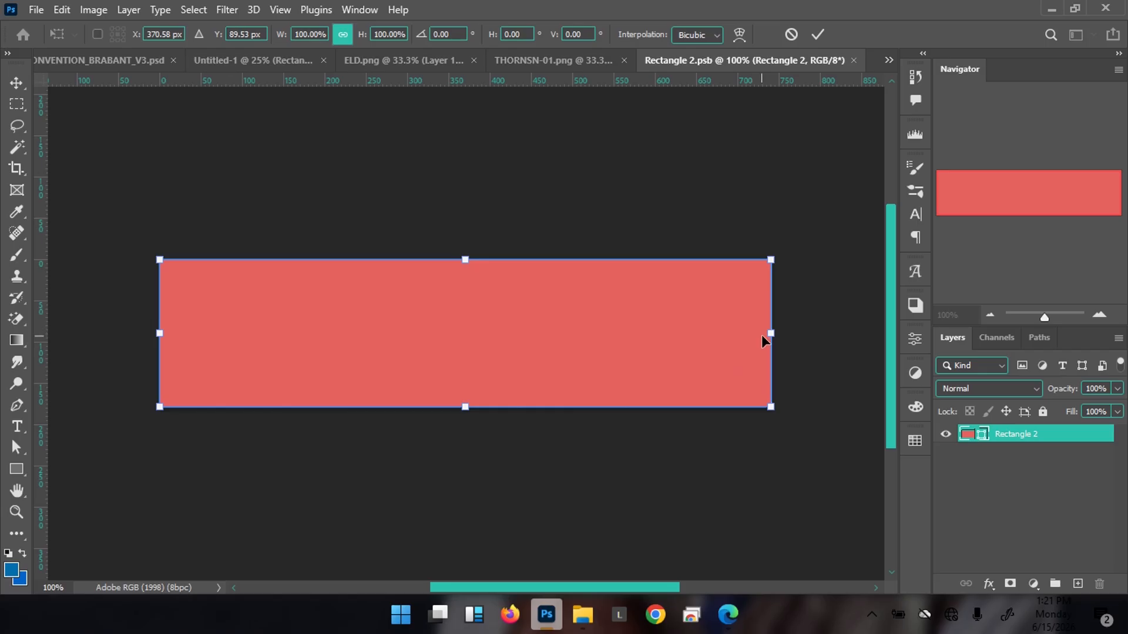
drag(771, 334, 652, 315)
key(Return)
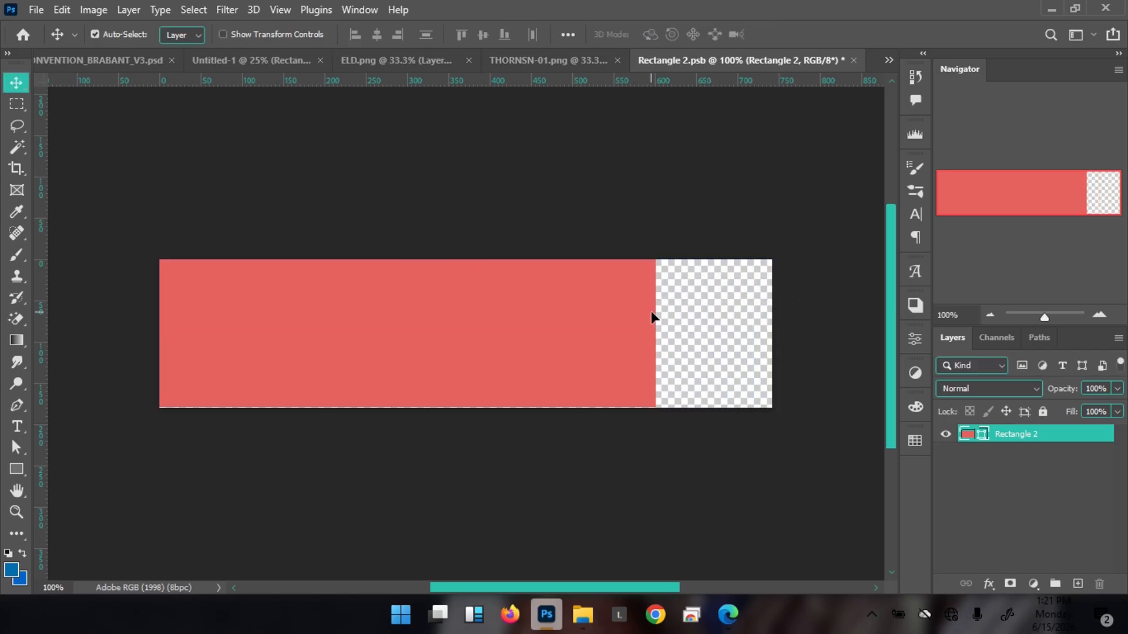
key(ctrl)
key(ctrl+s)
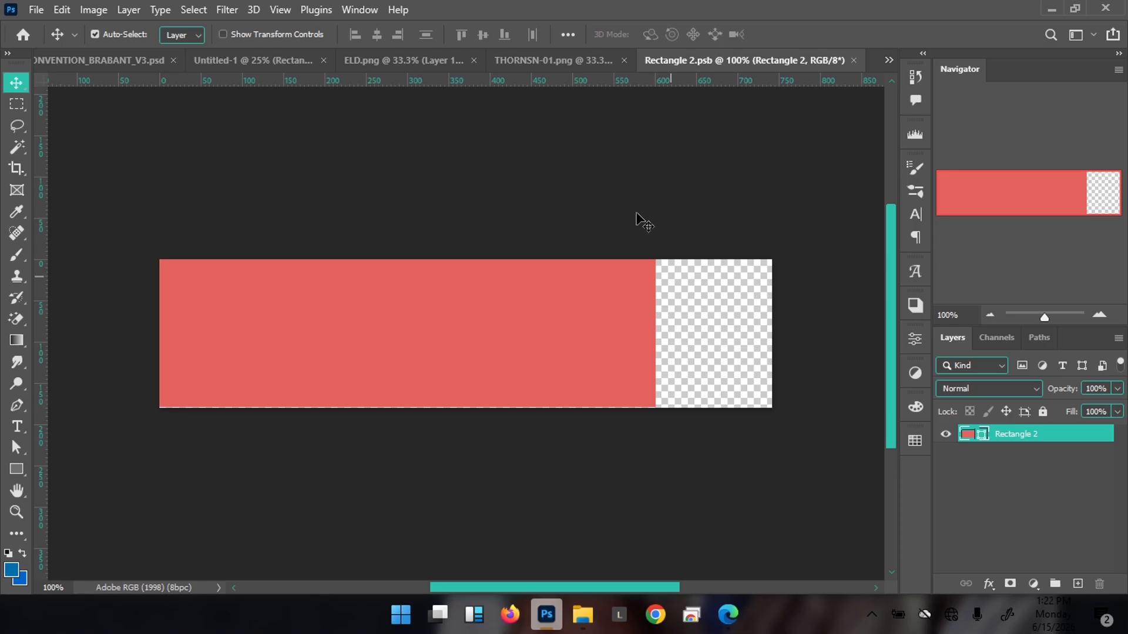
click(248, 66)
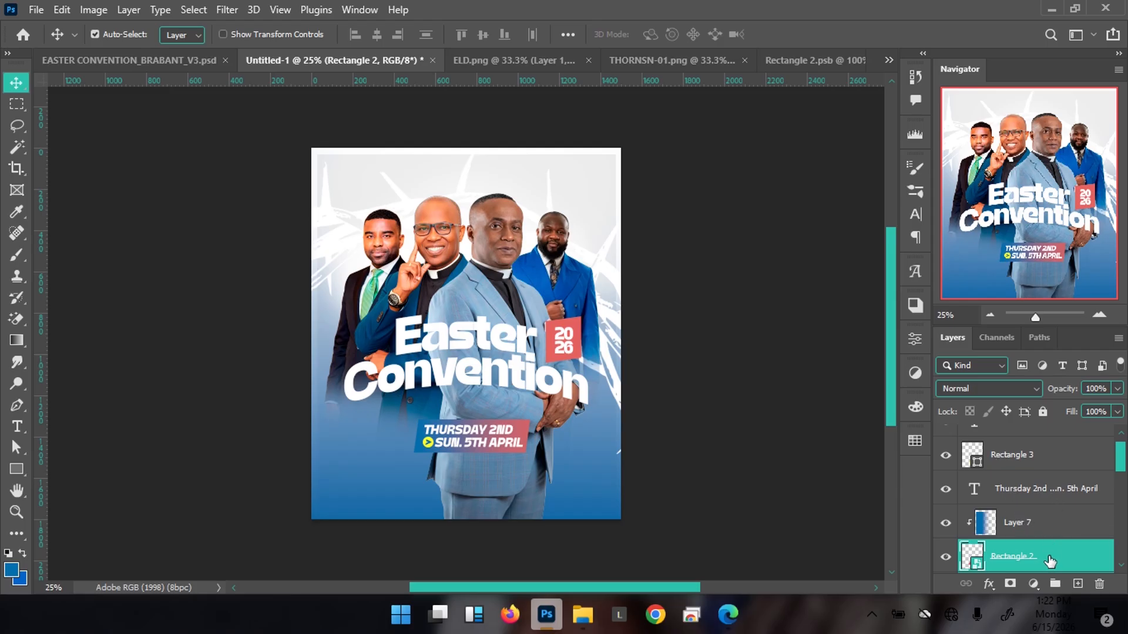
Step: Select all the date banner layers, from the > arrow down to Rectangle 2, and scale them together to about 106%
scroll(1055, 491, up, 1)
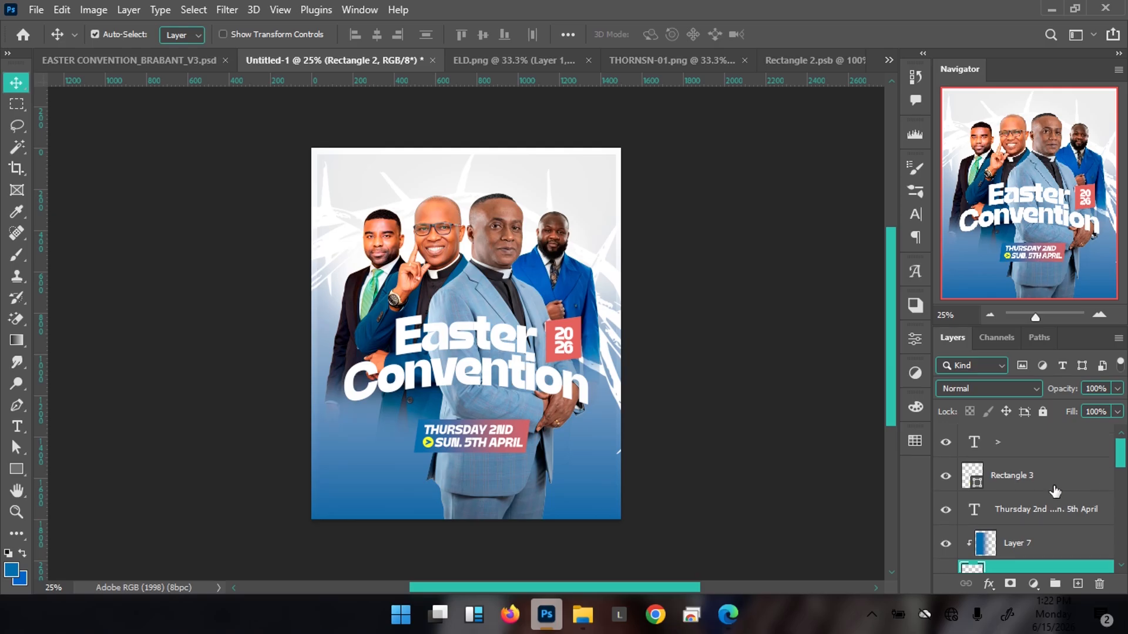
shift+click(1048, 451)
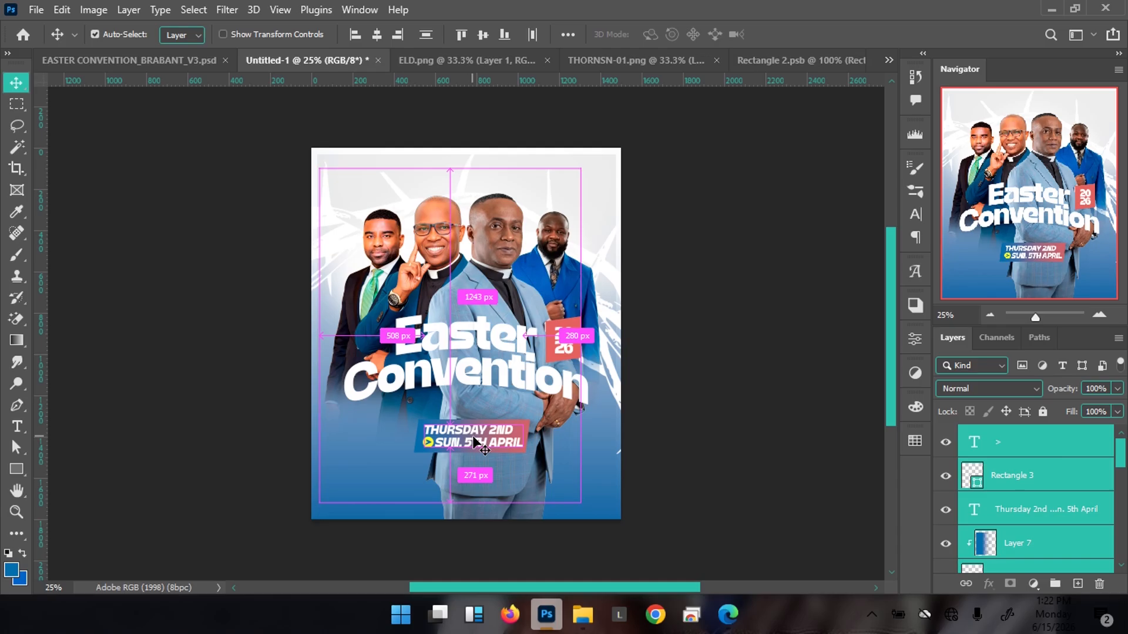
key(ctrl+t)
drag(578, 505, 587, 512)
Step: Move the scaled date banner up and left, closer beneath the Convention title, with its transform center at X 646.50 px, Y 848.00 px
key(shift+Up)
key(shift+Up)
key(shift+Up)
key(shift+Up)
key(shift+Up)
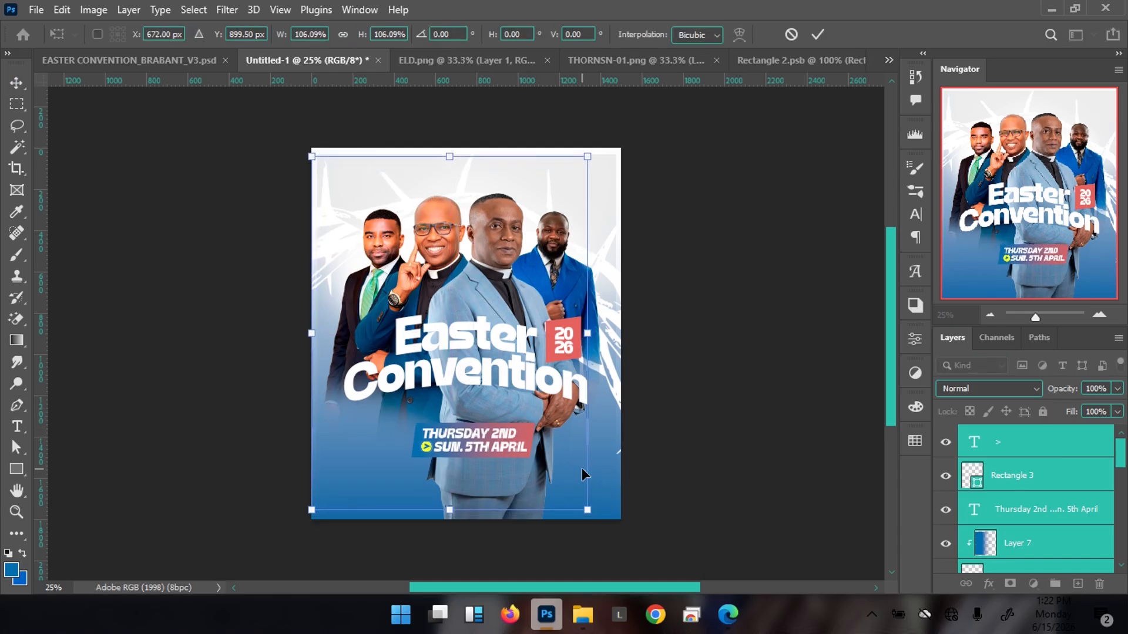
key(shift+Left)
key(shift+Down)
key(shift+Left)
key(shift+Up)
key(shift+Left)
key(shift+Left)
key(shift+Up)
key(shift+Up)
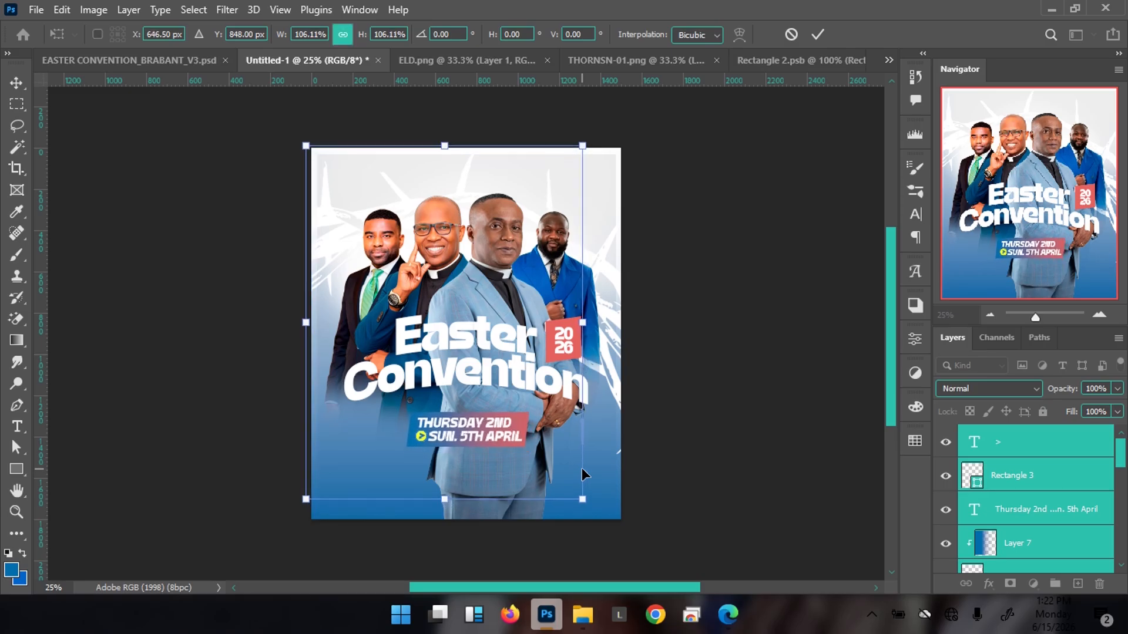
key(Return)
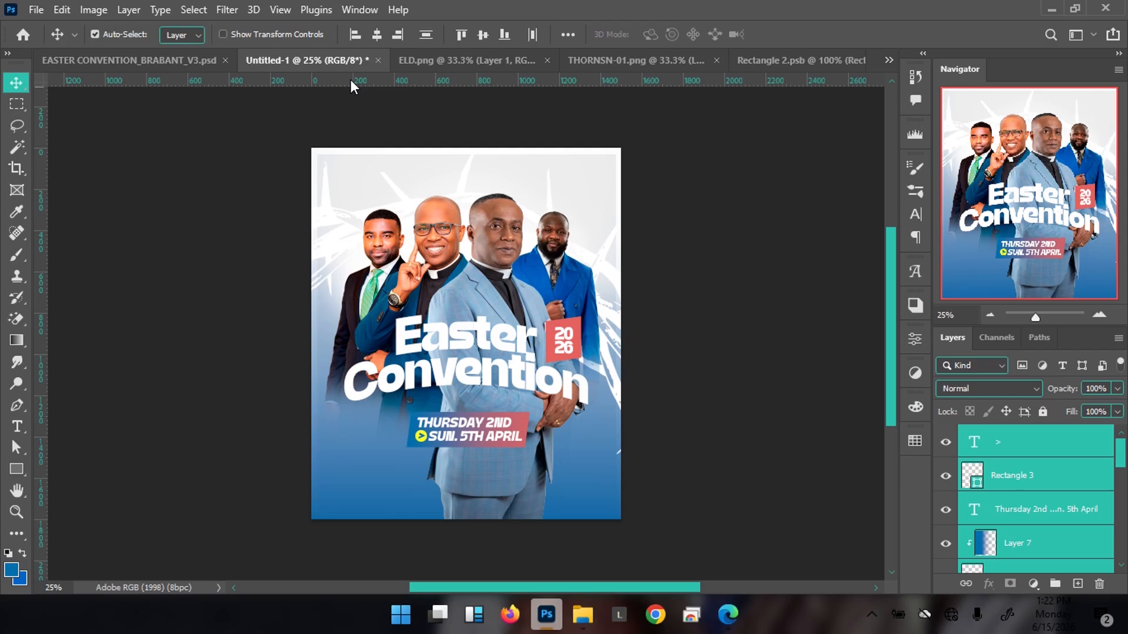
Step: Compare the flyer with the reference, and add a Gradient Map adjustment clipped to Layer 3, the man wearing glasses
click(156, 65)
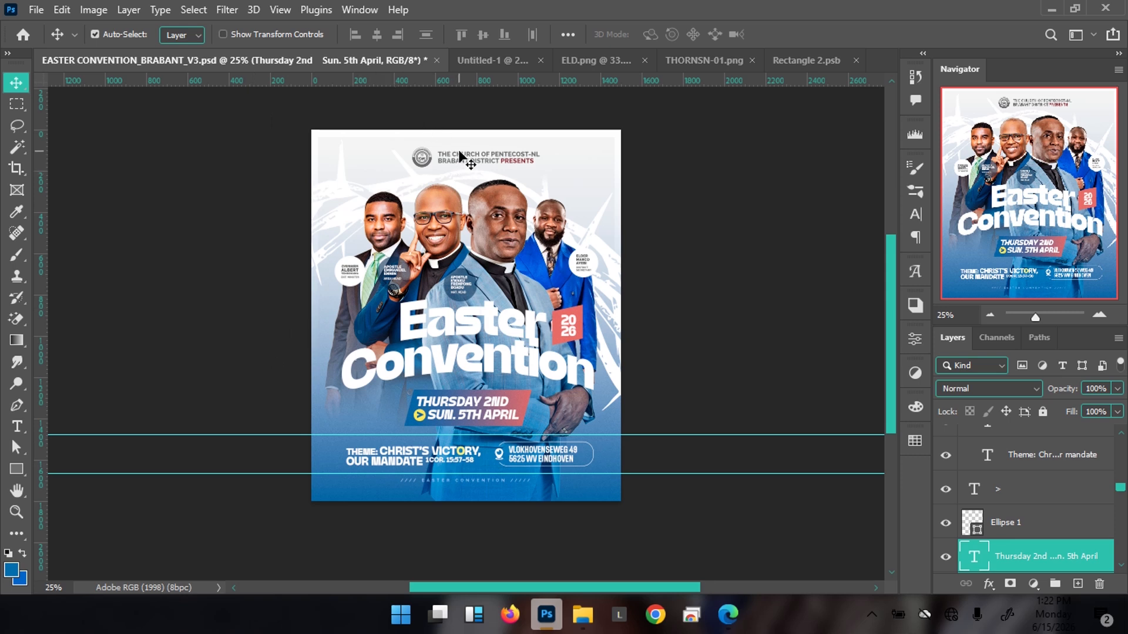
click(506, 57)
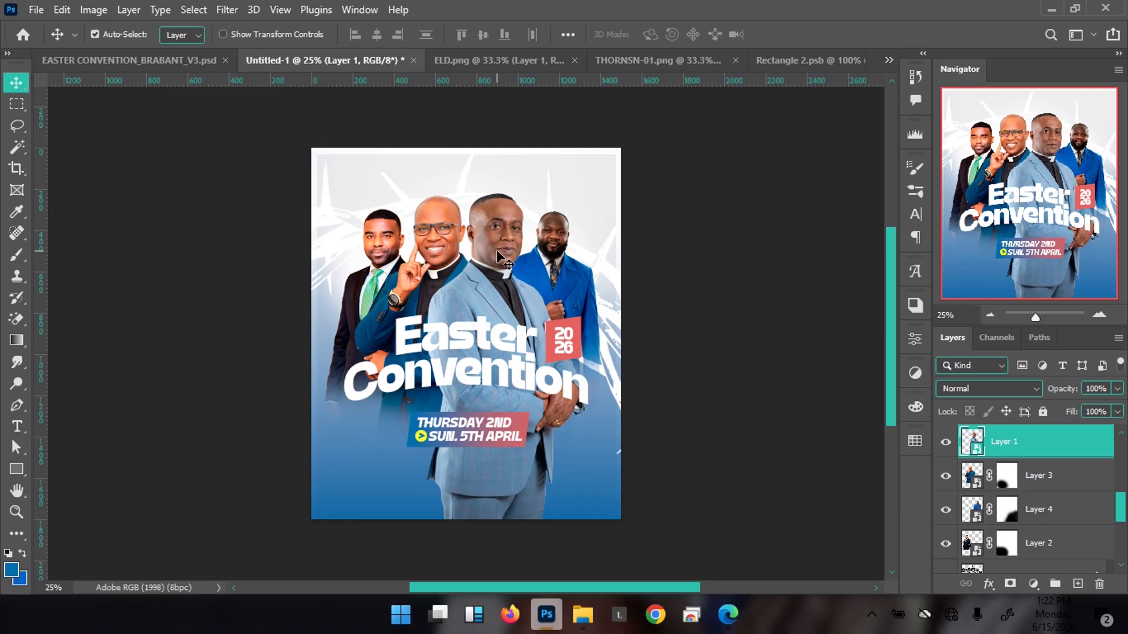
click(433, 237)
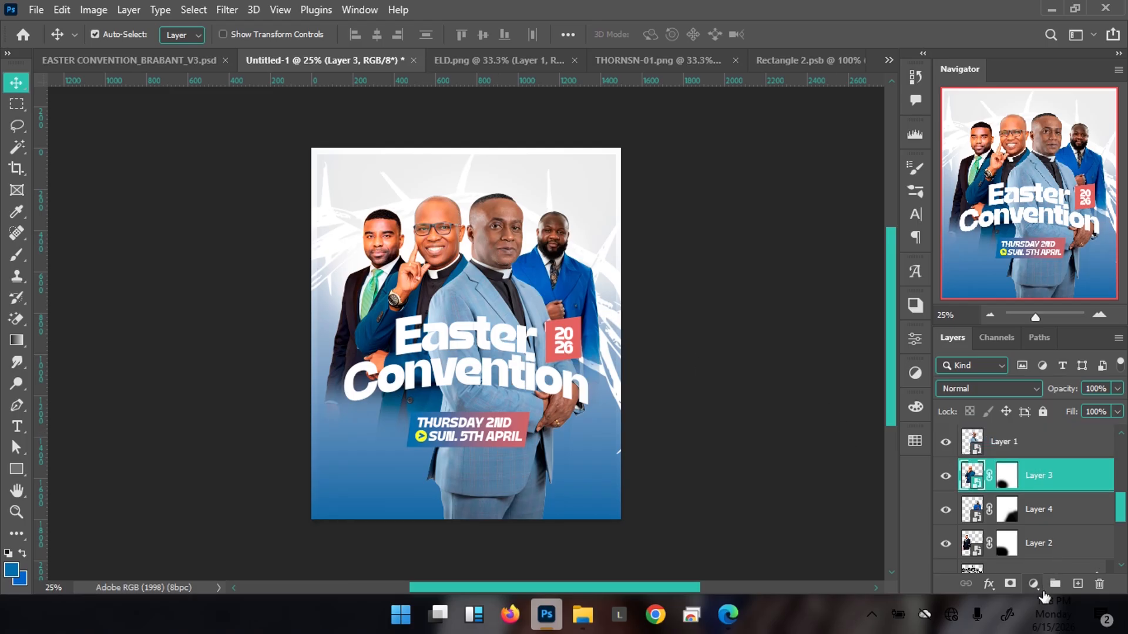
click(1033, 584)
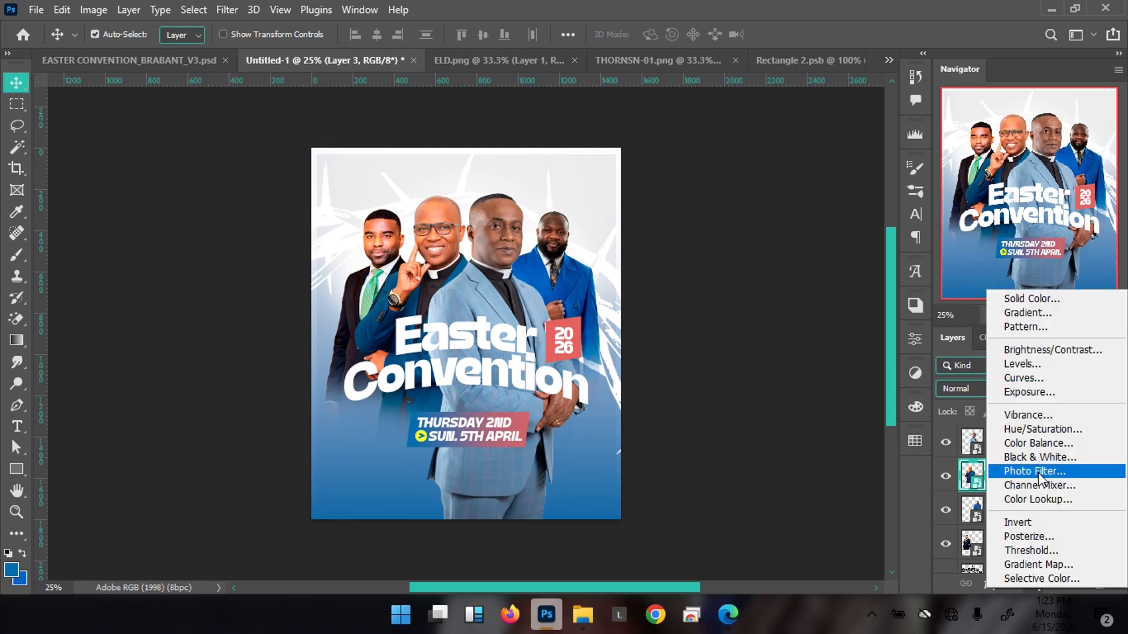
click(1032, 566)
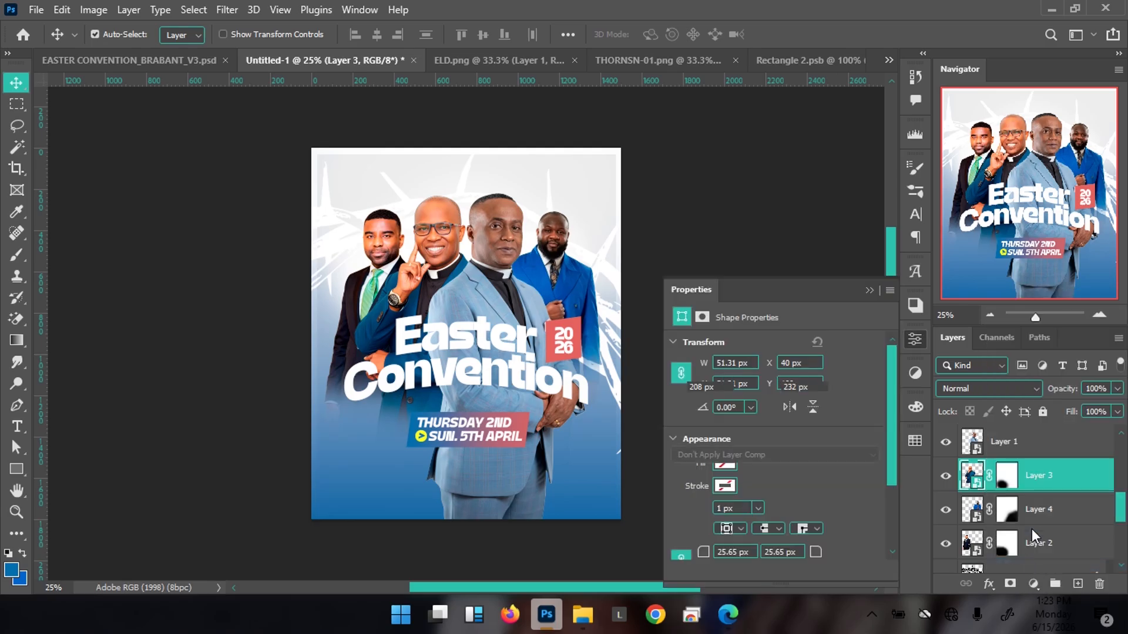
alt+click(1032, 526)
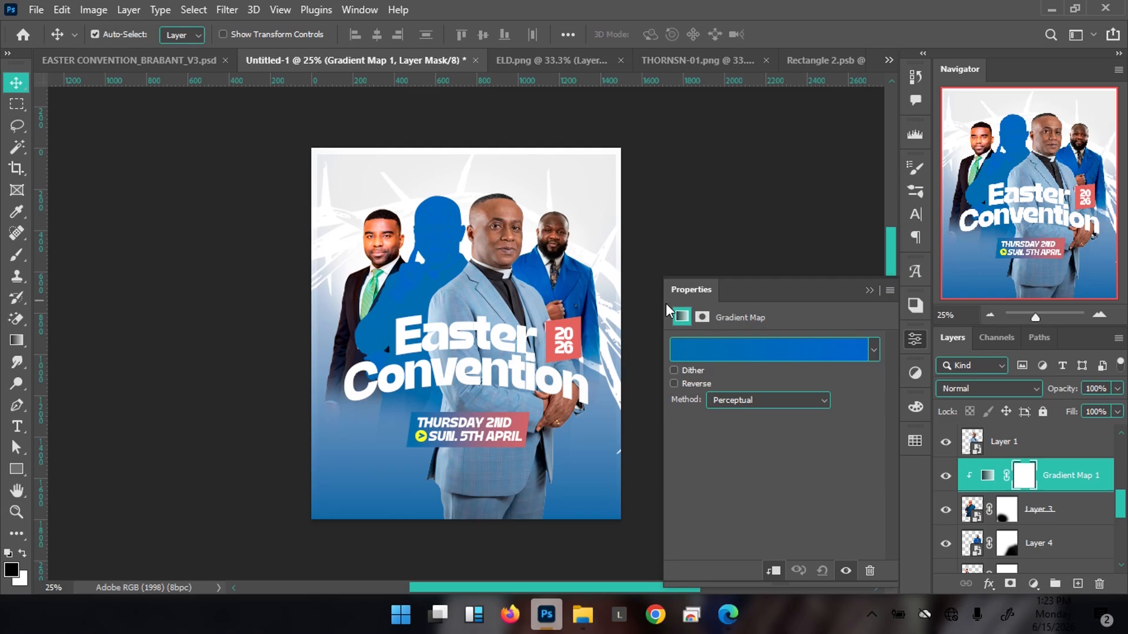
Step: Set the gradient map's color stop at 0% to black
click(799, 350)
click(762, 446)
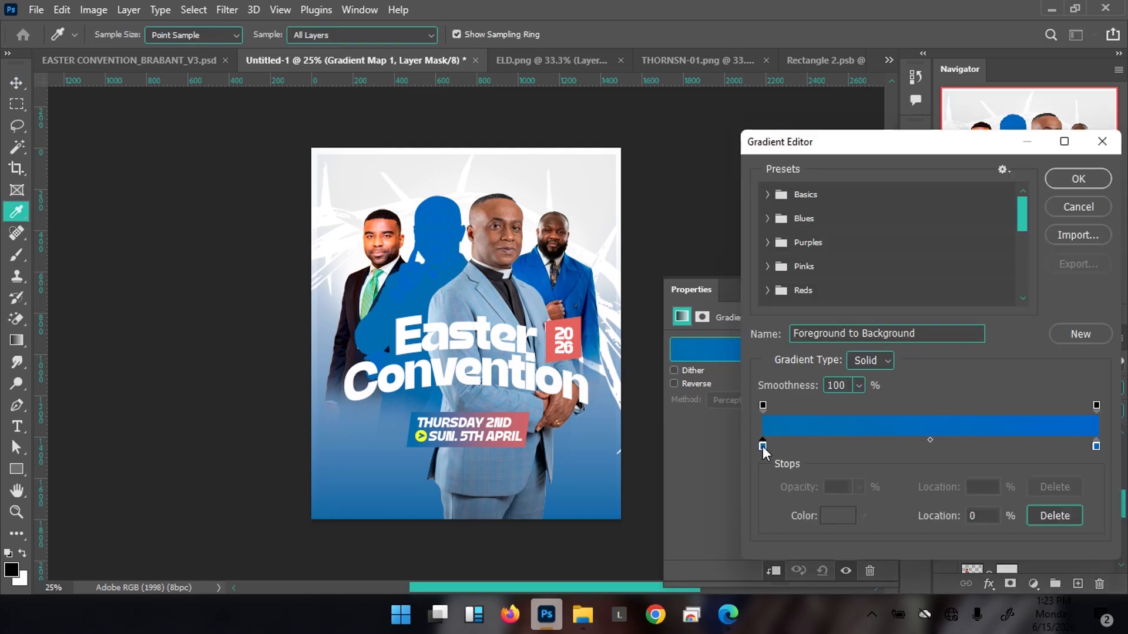
click(837, 523)
click(691, 515)
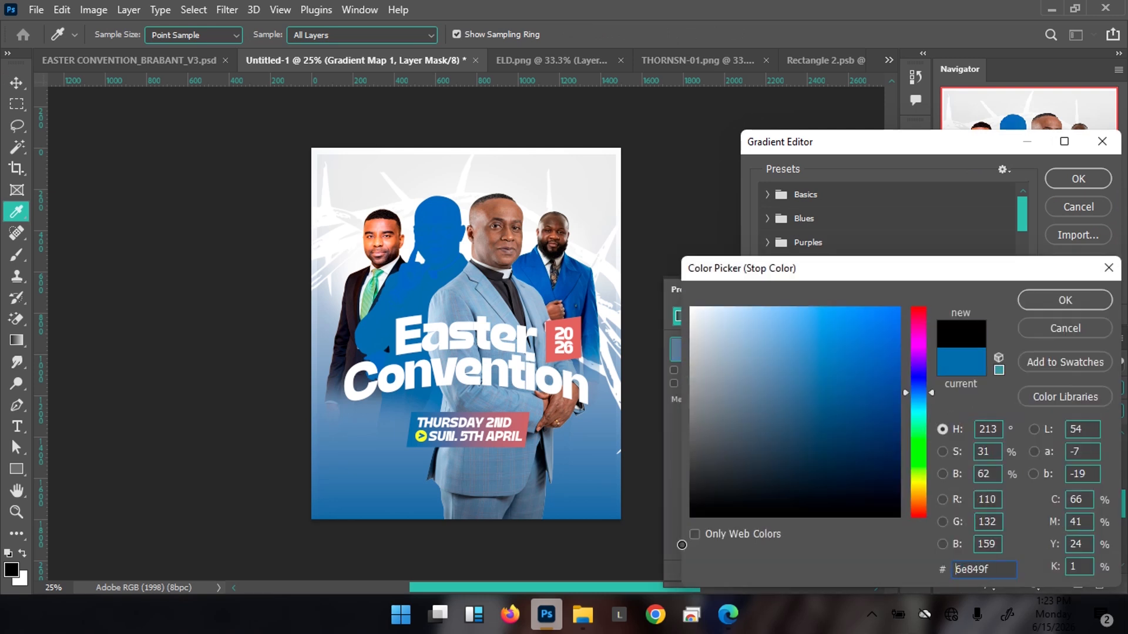
click(1045, 308)
Step: Set the gradient map's color stop at 100% to white, ffffff, and shift the gradient's midpoint to 54%
click(1096, 445)
click(829, 522)
drag(815, 445, 651, 274)
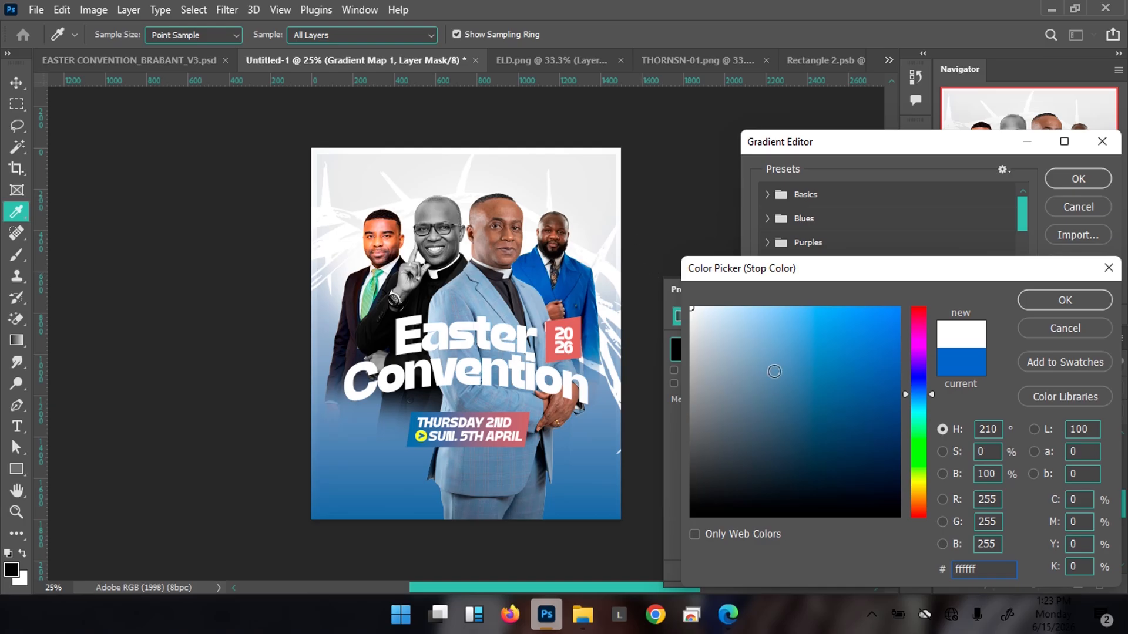
click(1065, 300)
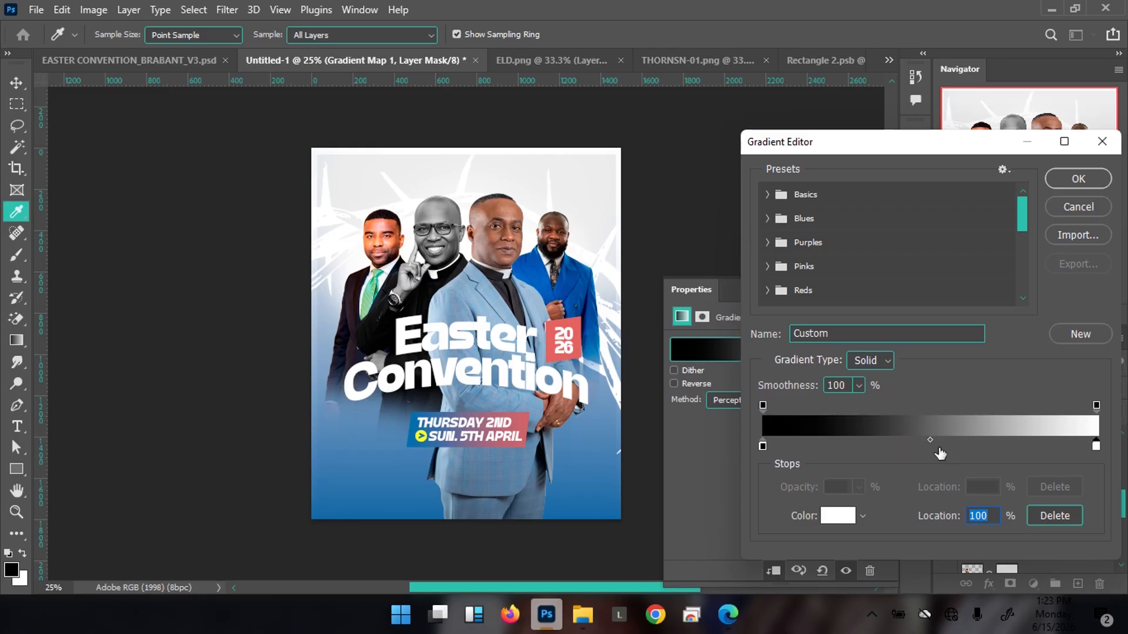
drag(930, 442, 945, 442)
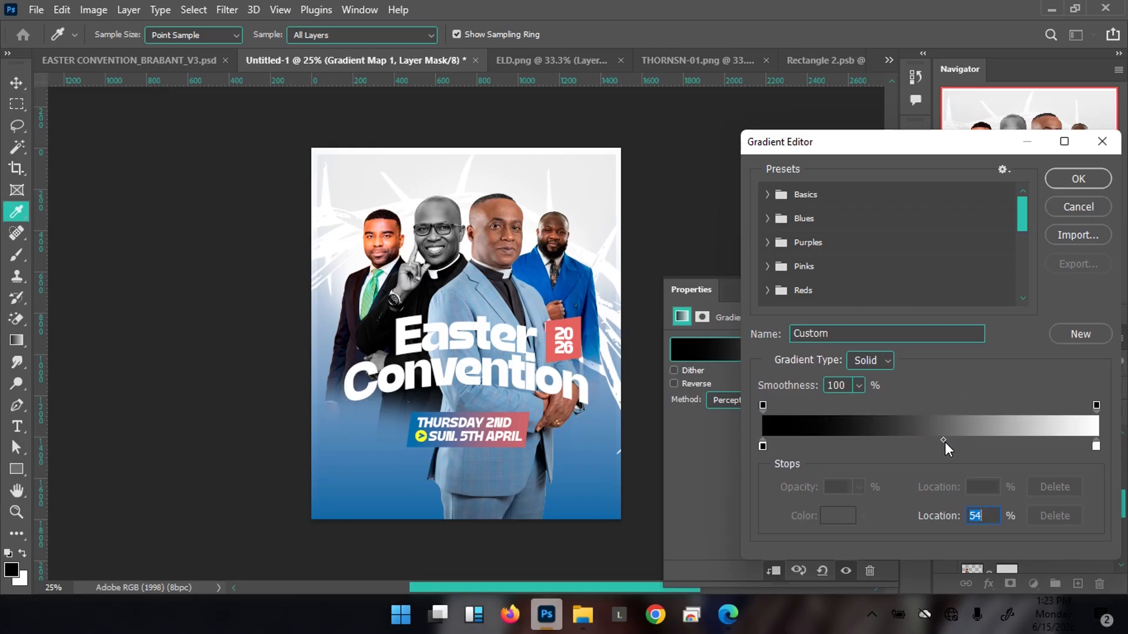
click(1088, 177)
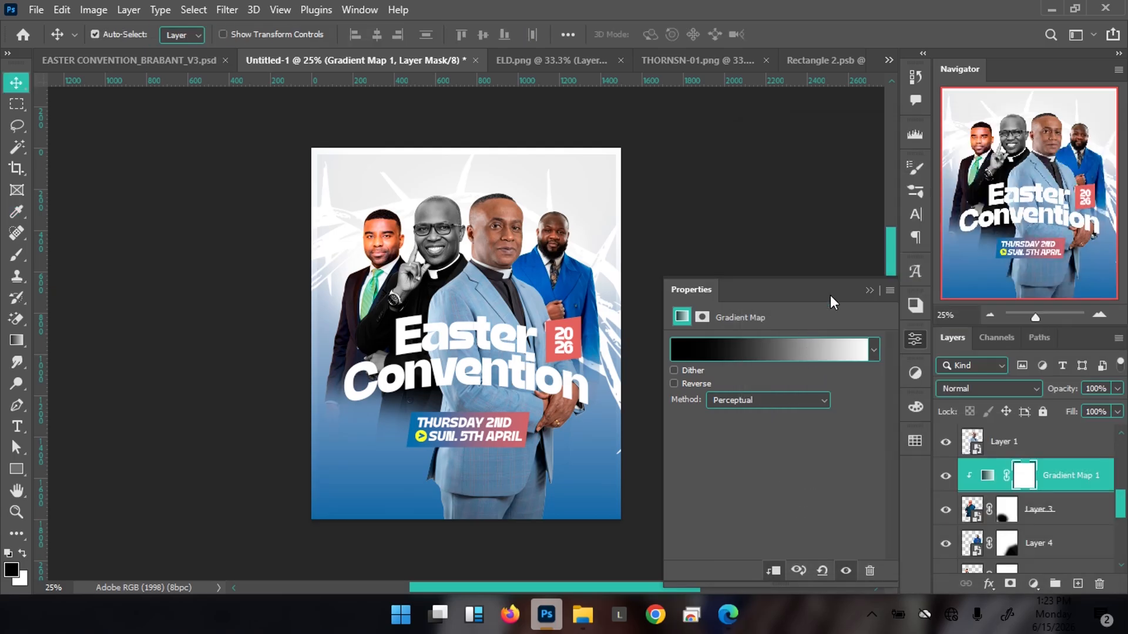
Step: Set the blend mode of the Gradient Map over Layer 3 to Soft Light and compare the photo with the adjustment off and on
click(870, 291)
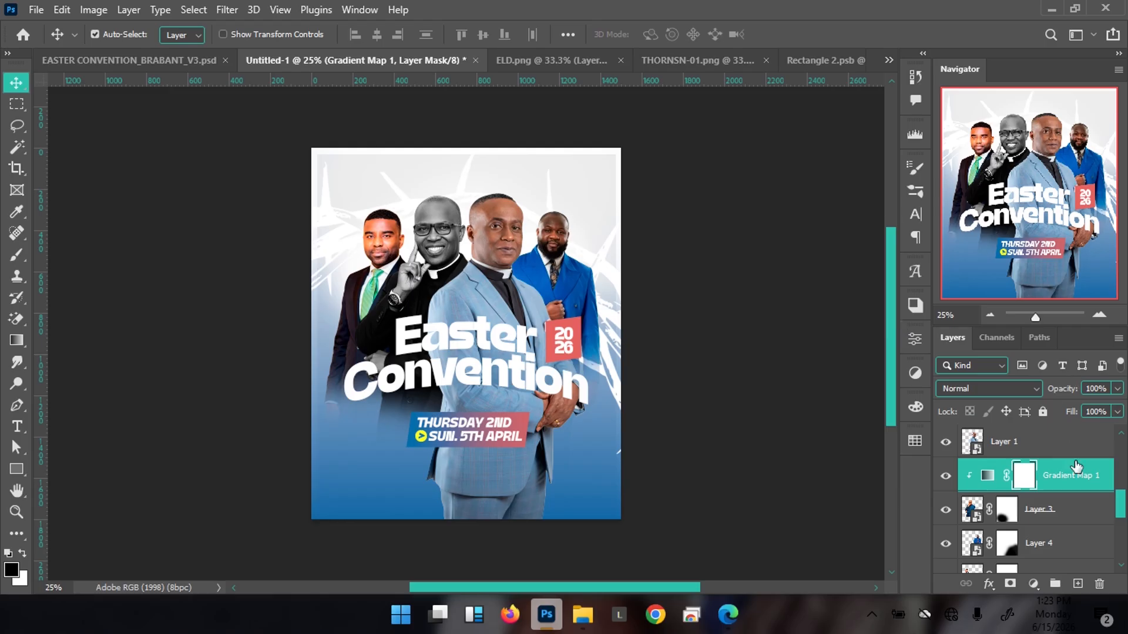
click(985, 389)
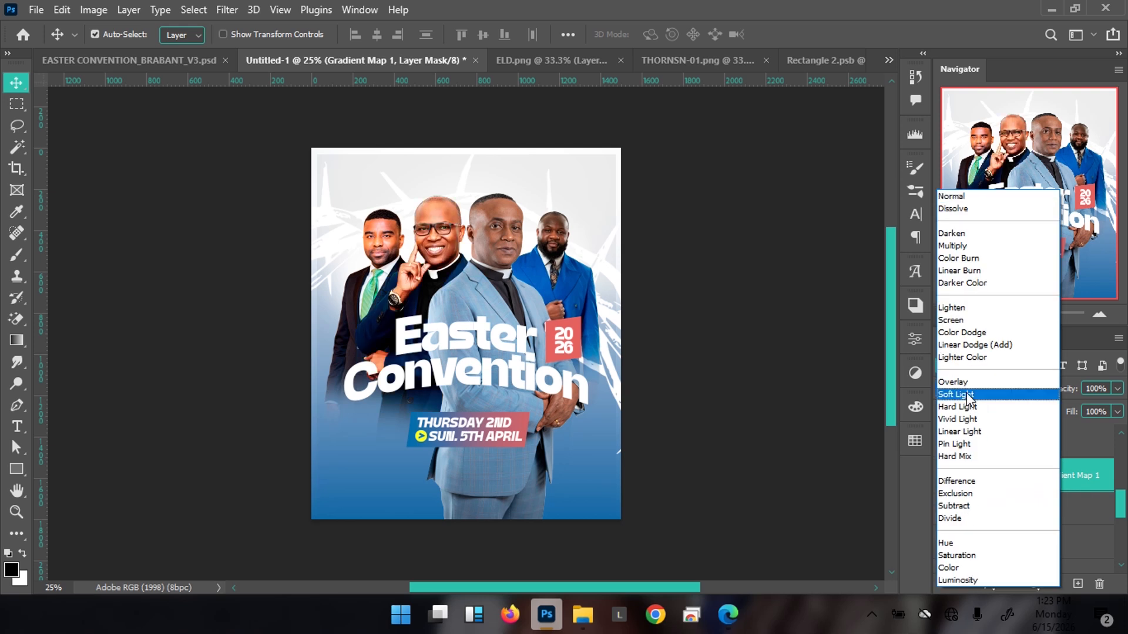
click(967, 395)
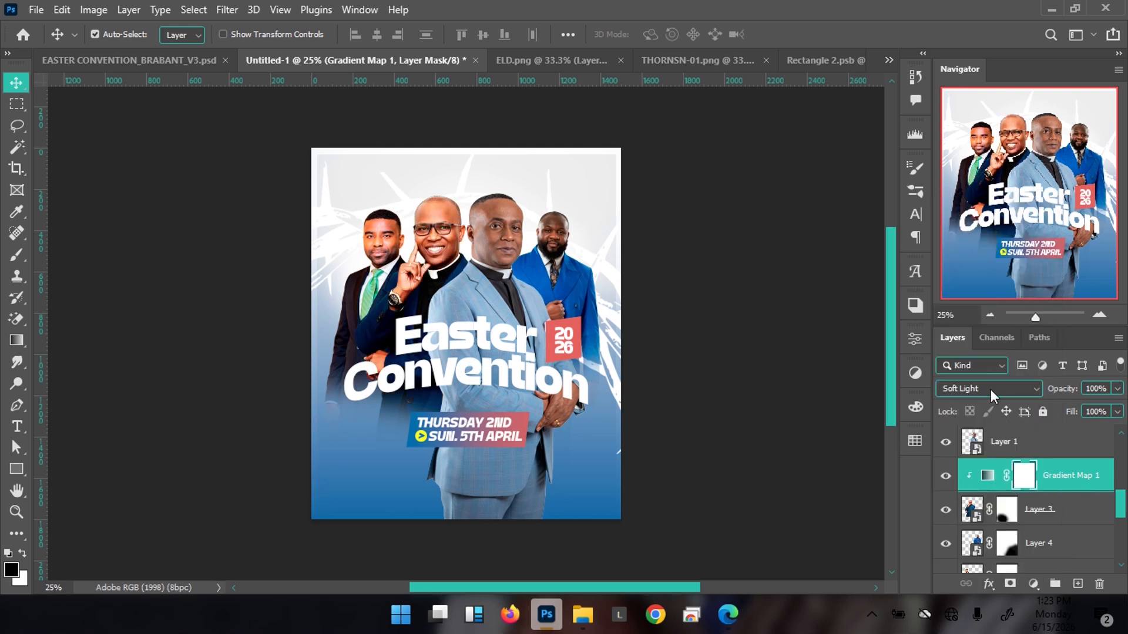
click(946, 477)
click(945, 477)
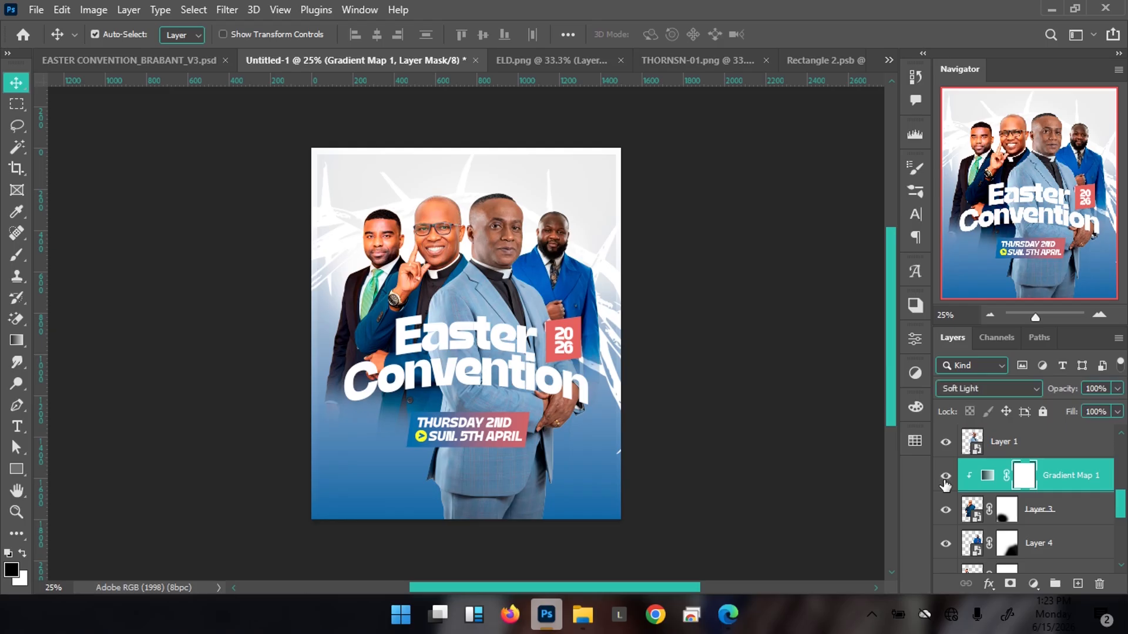
click(944, 479)
click(945, 479)
click(945, 479)
click(945, 480)
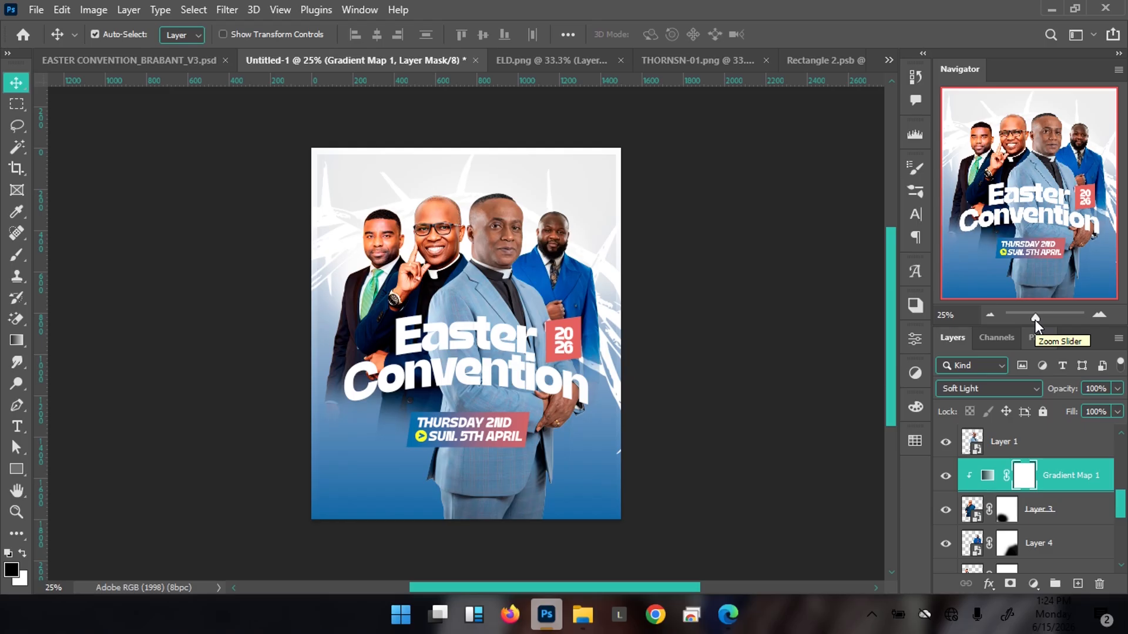
Step: Apply Shadows/Highlights to Layer 3, the man wearing glasses, with a shadows amount of 35% and a shadows tone of 53%
click(1075, 513)
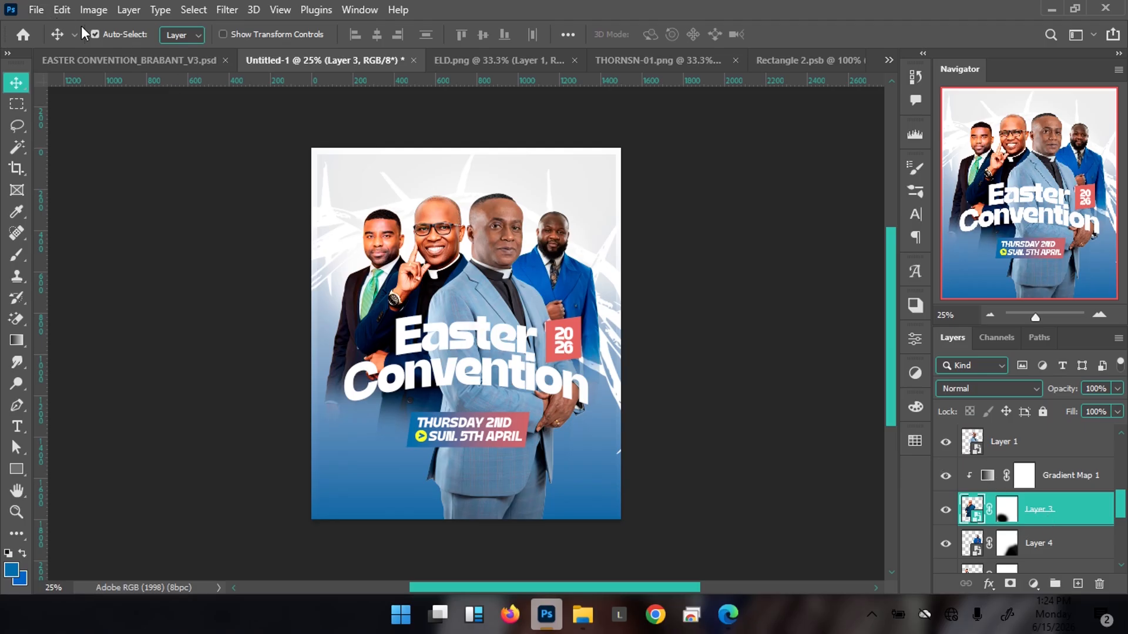
click(91, 11)
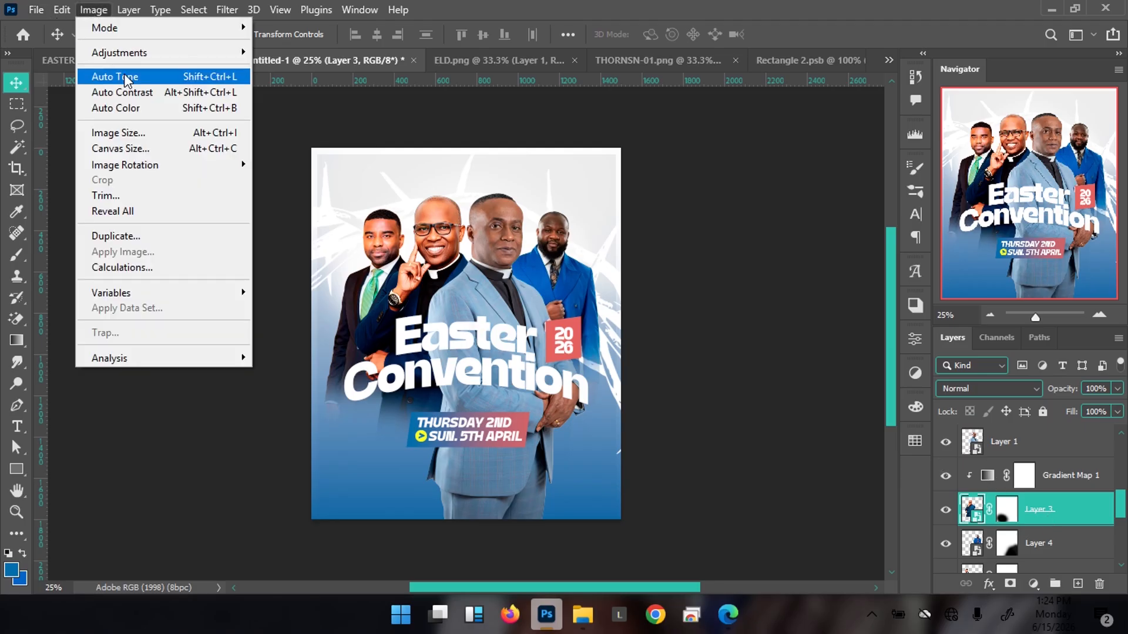
mouse_move(153, 52)
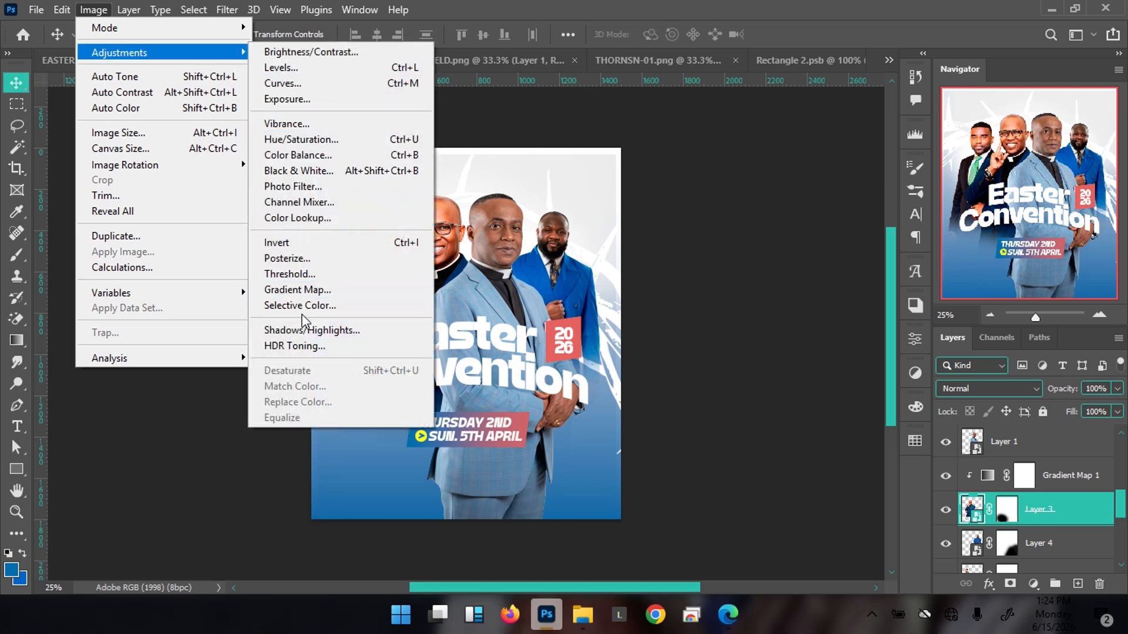
click(308, 330)
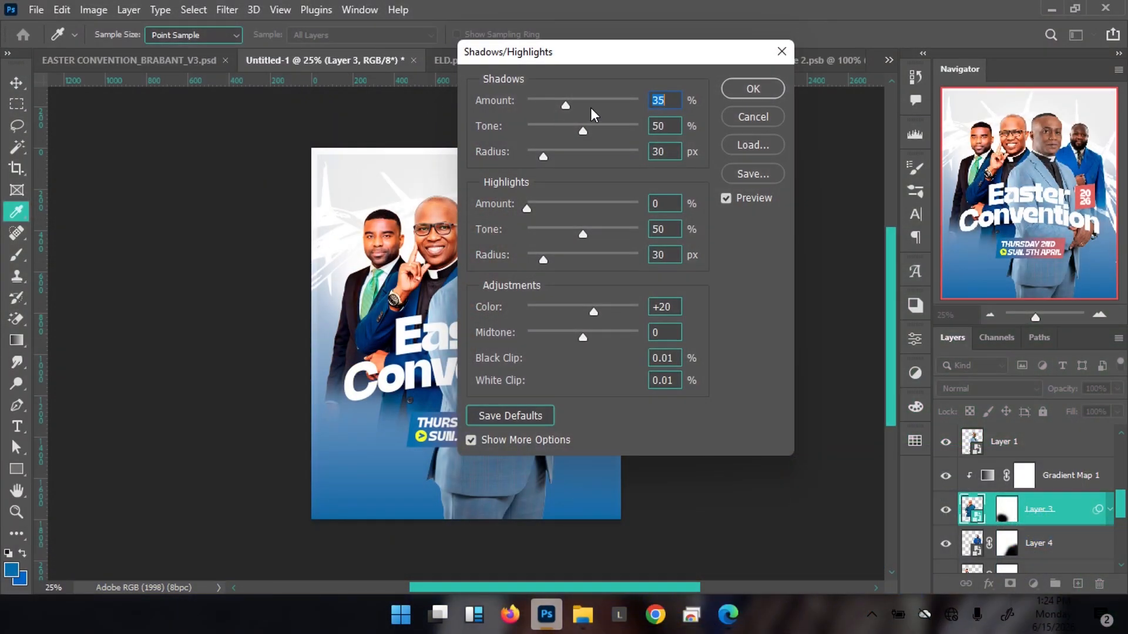
click(671, 126)
text(53)
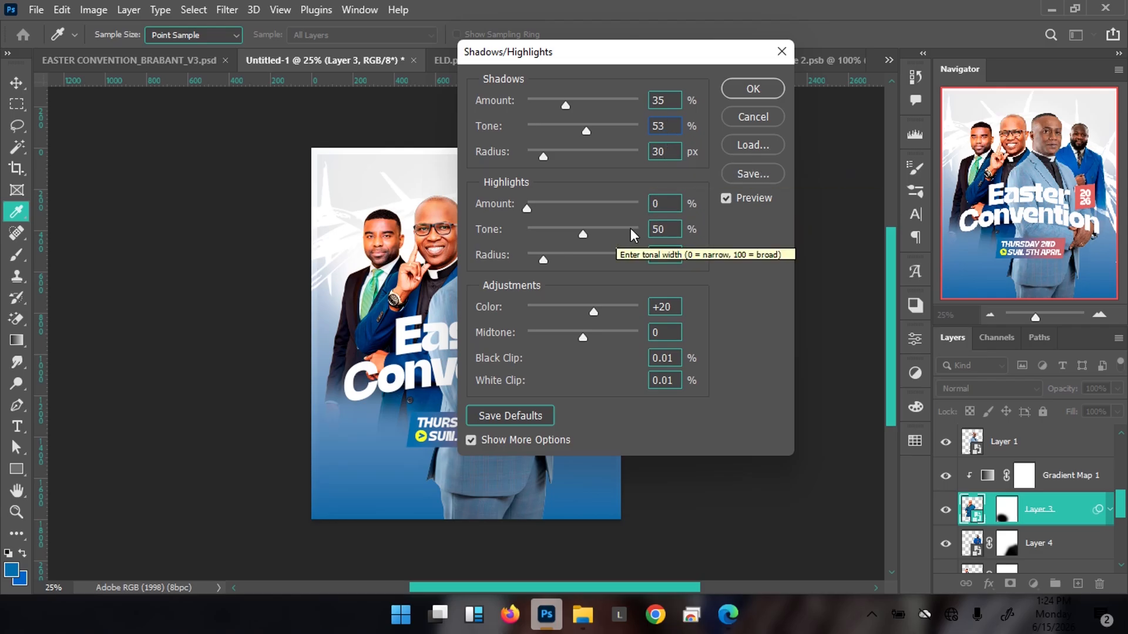
click(753, 88)
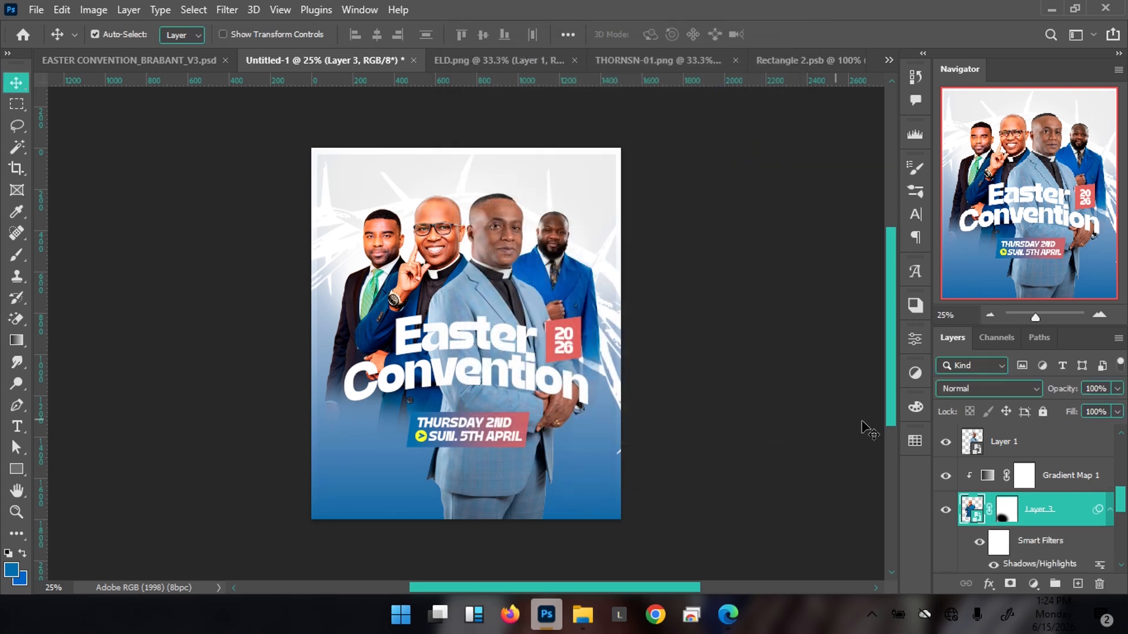
Step: Compare Layer 3 with and without its Shadows/Highlights filter and gradient map, and check the photo against the reference flyer
click(979, 542)
click(946, 475)
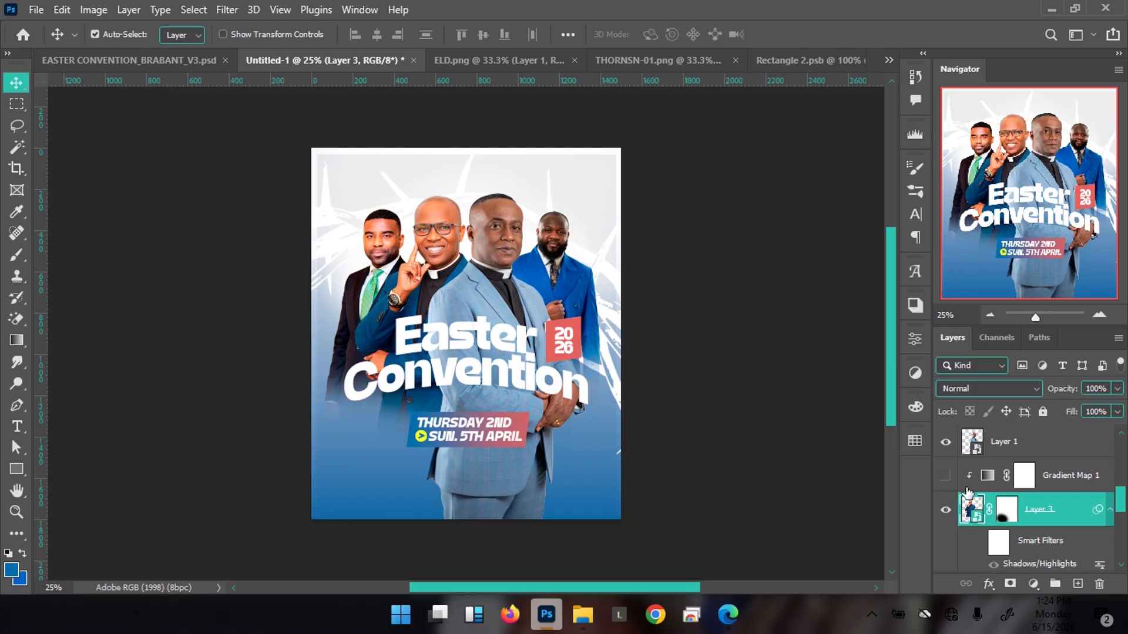
click(979, 542)
click(946, 476)
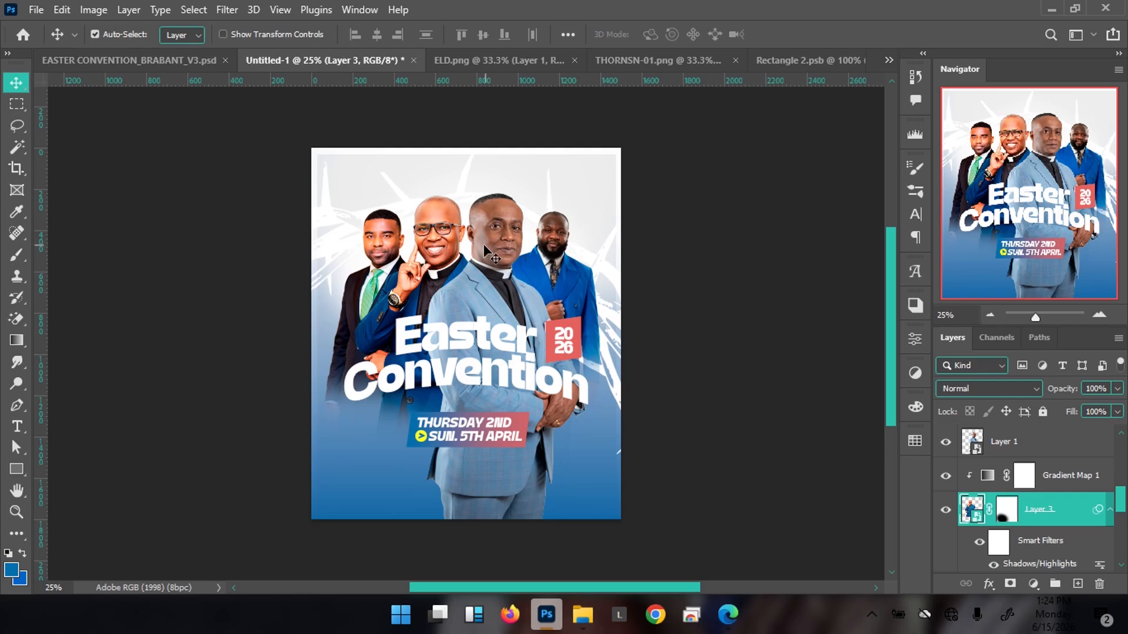
click(156, 62)
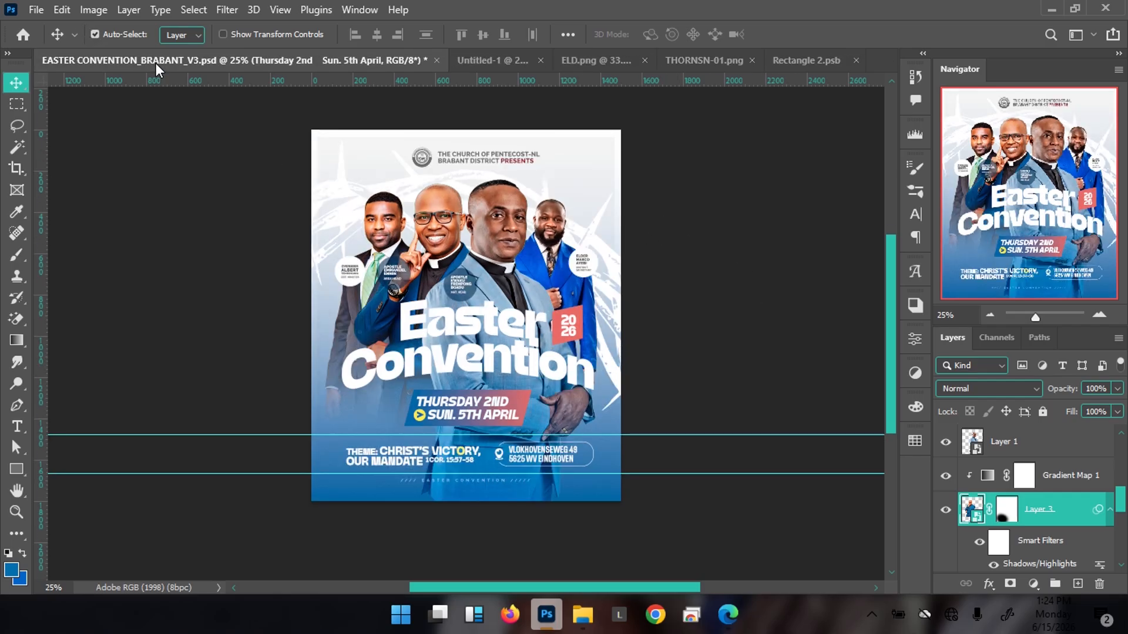
click(489, 60)
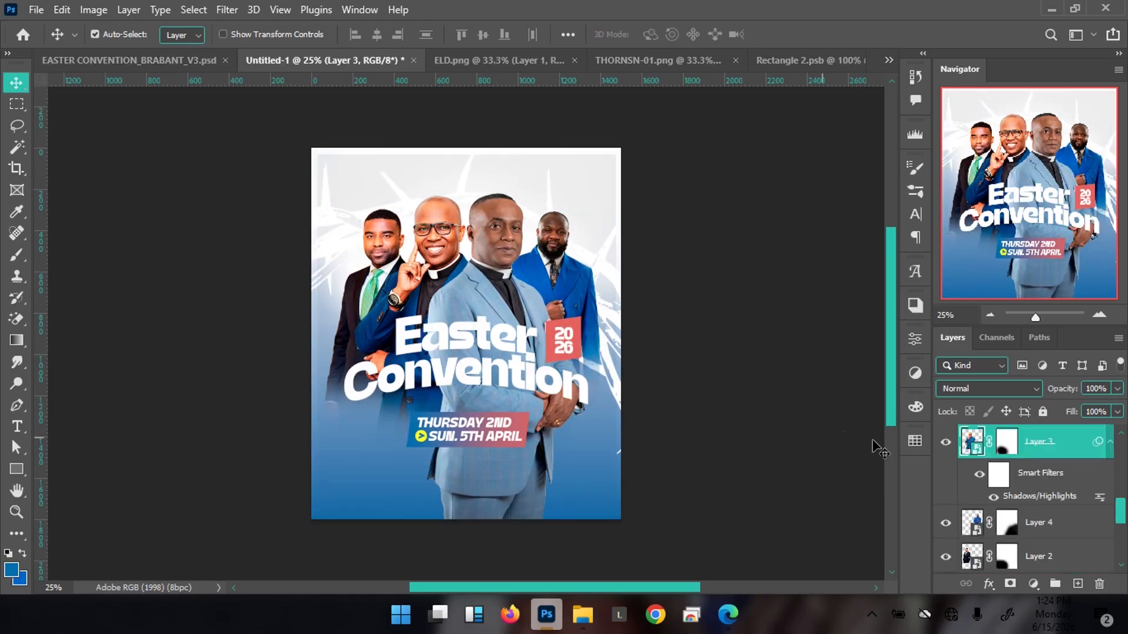
Step: Copy the clipped Gradient Map from Layer 3 onto Layer 1, the man in the light blue suit at the front
scroll(1000, 449, up, 2)
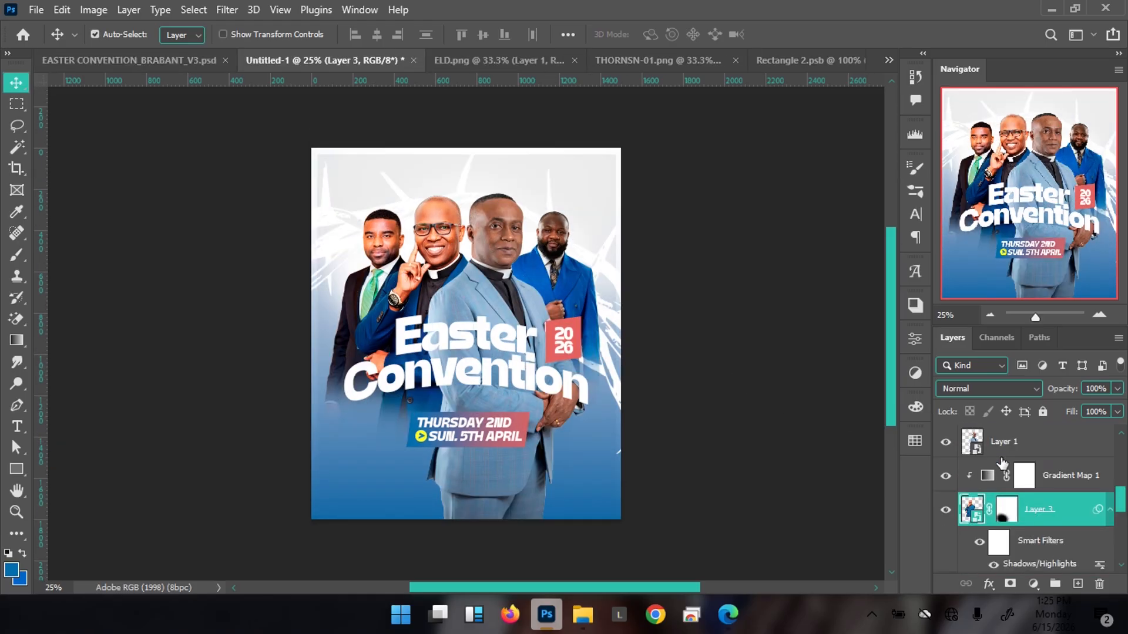
click(1048, 483)
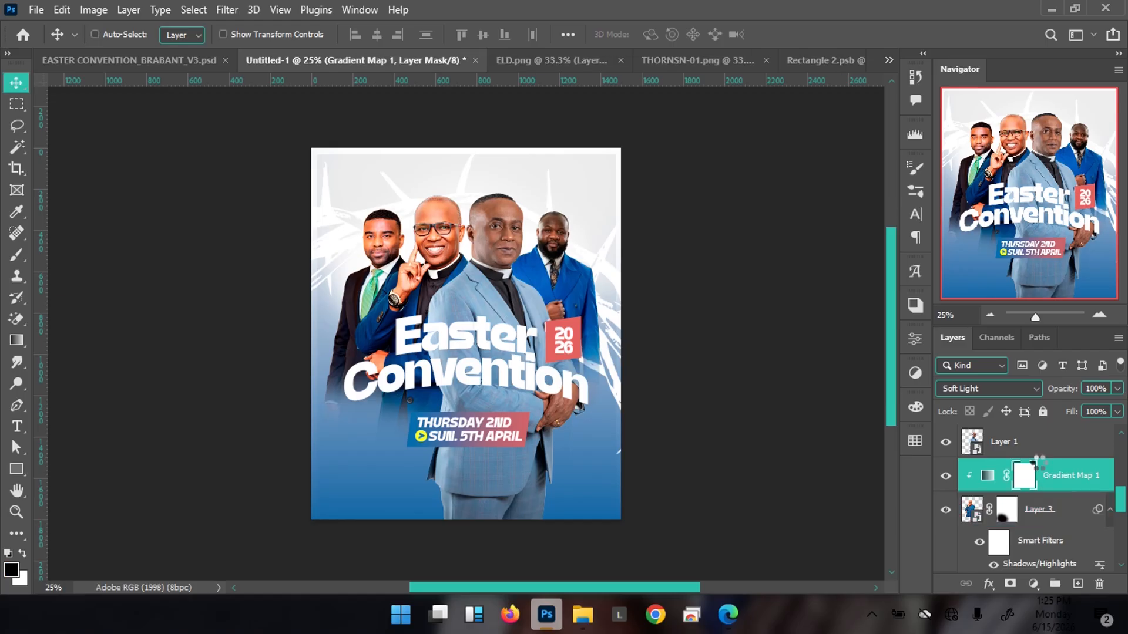
ctrl+click(506, 249)
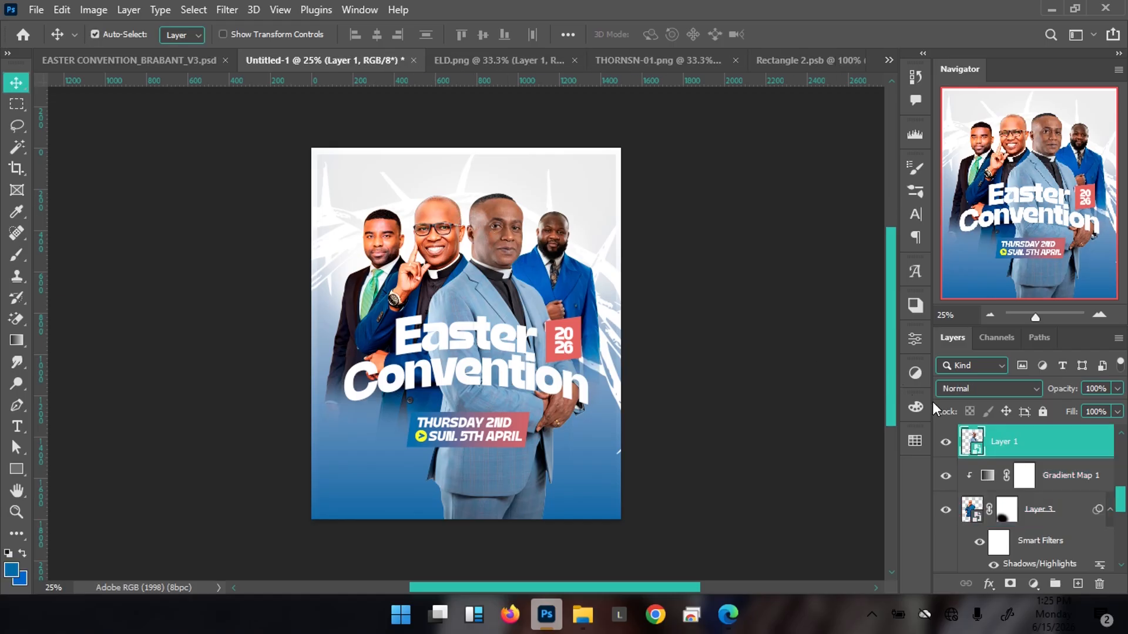
scroll(1013, 468, up, 2)
key(ctrl+v)
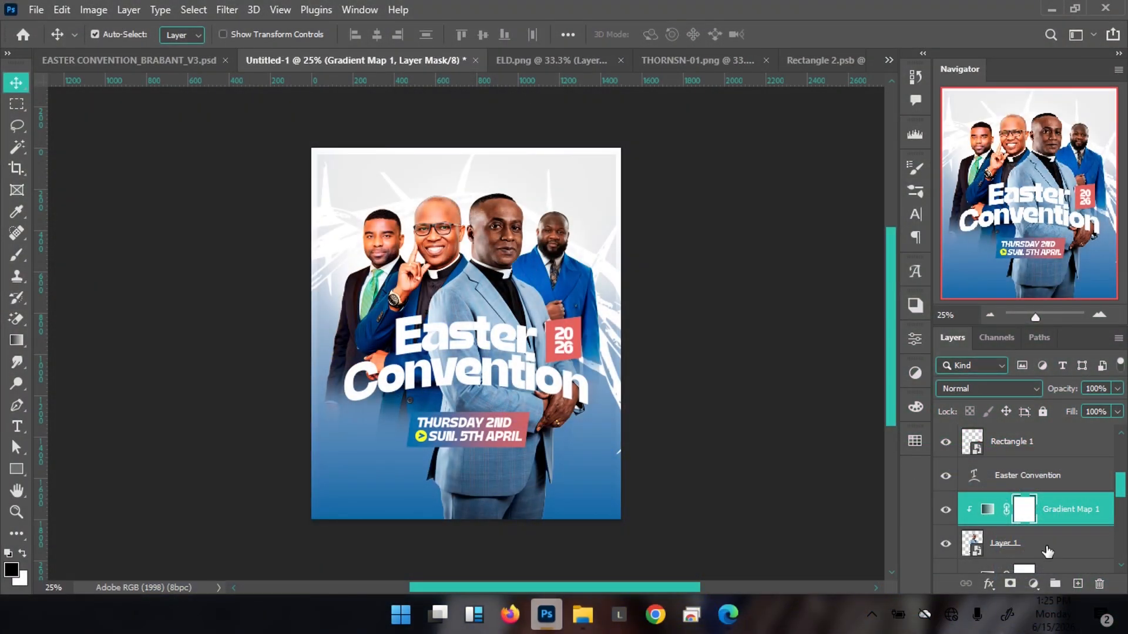
Step: Apply Shadows/Highlights to Layer 1 with a shadows amount of 35%, tone of 50% and radius of 30 px, after checking the preview
click(1045, 549)
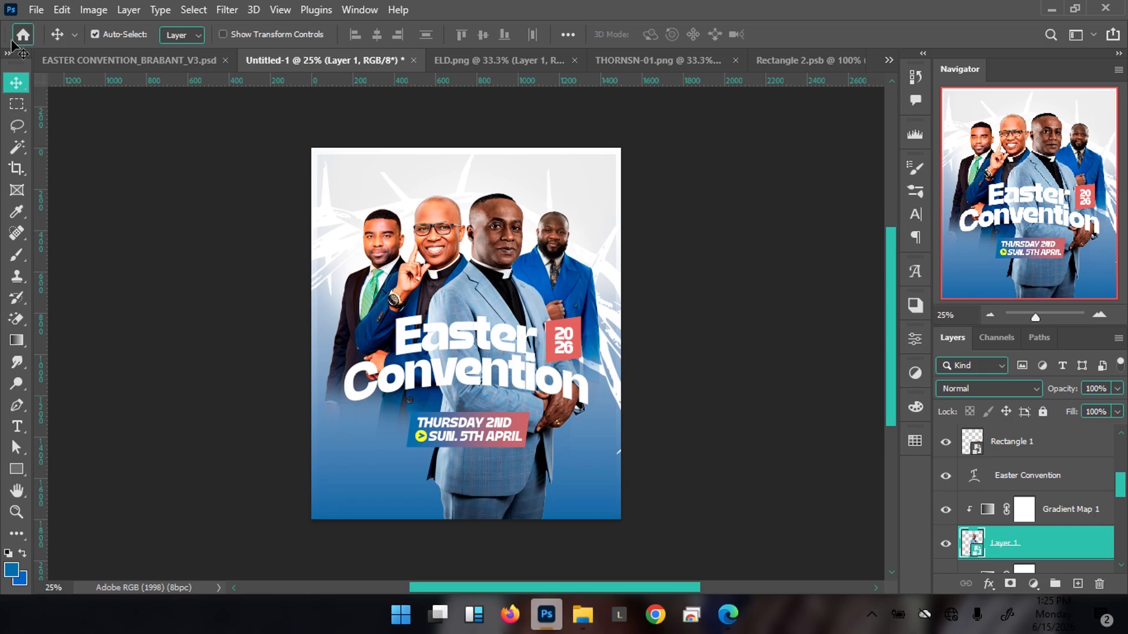
click(101, 10)
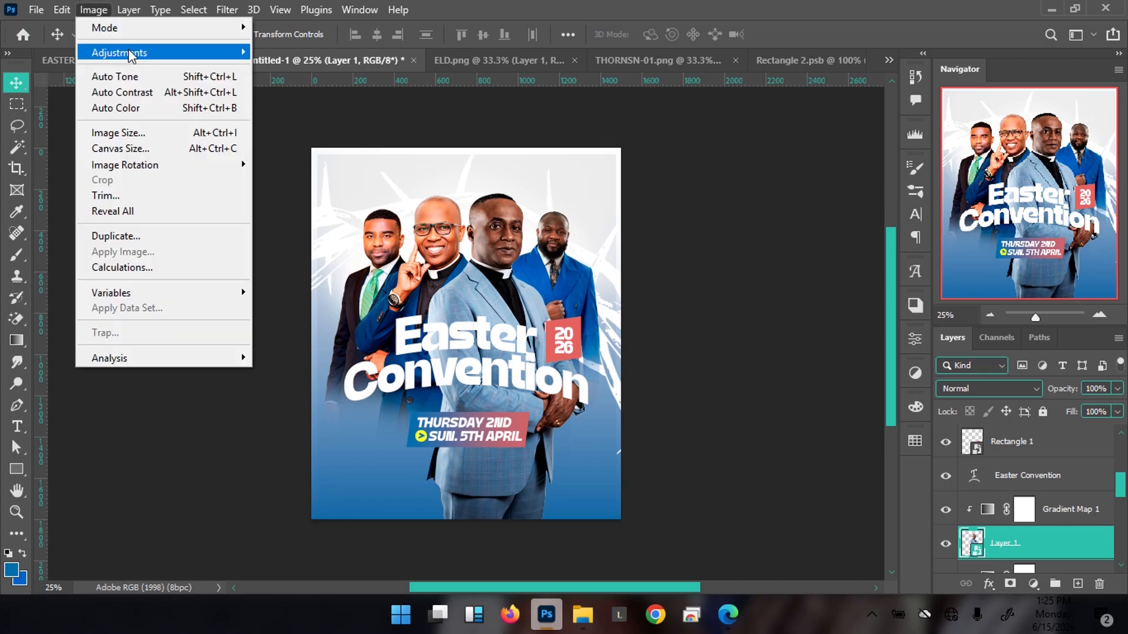
mouse_move(132, 52)
click(330, 331)
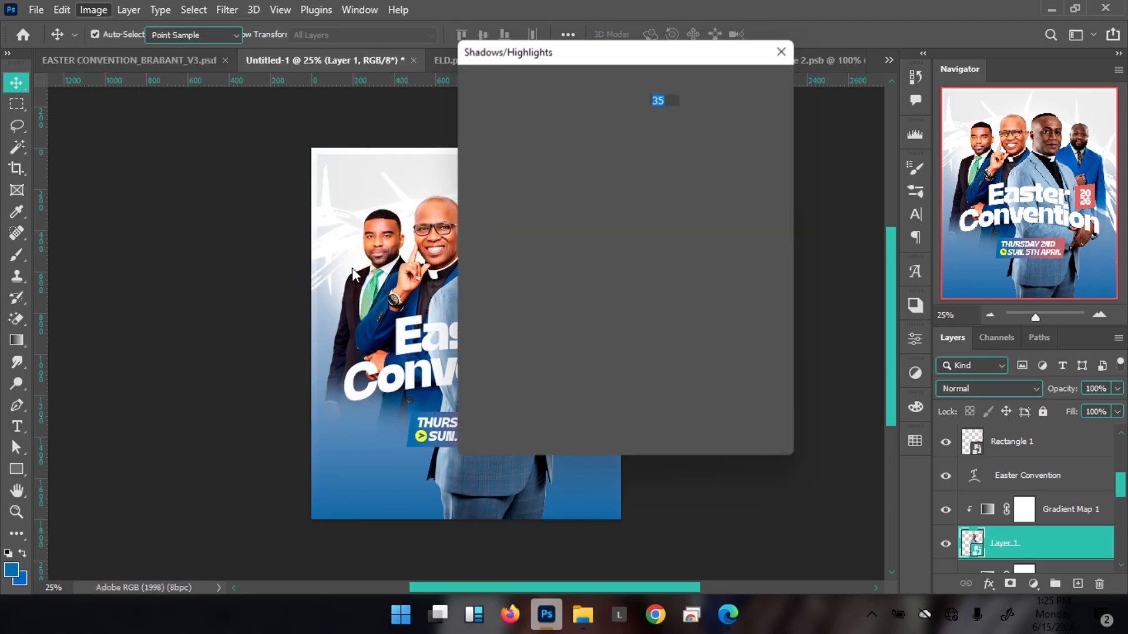
drag(555, 55, 781, 105)
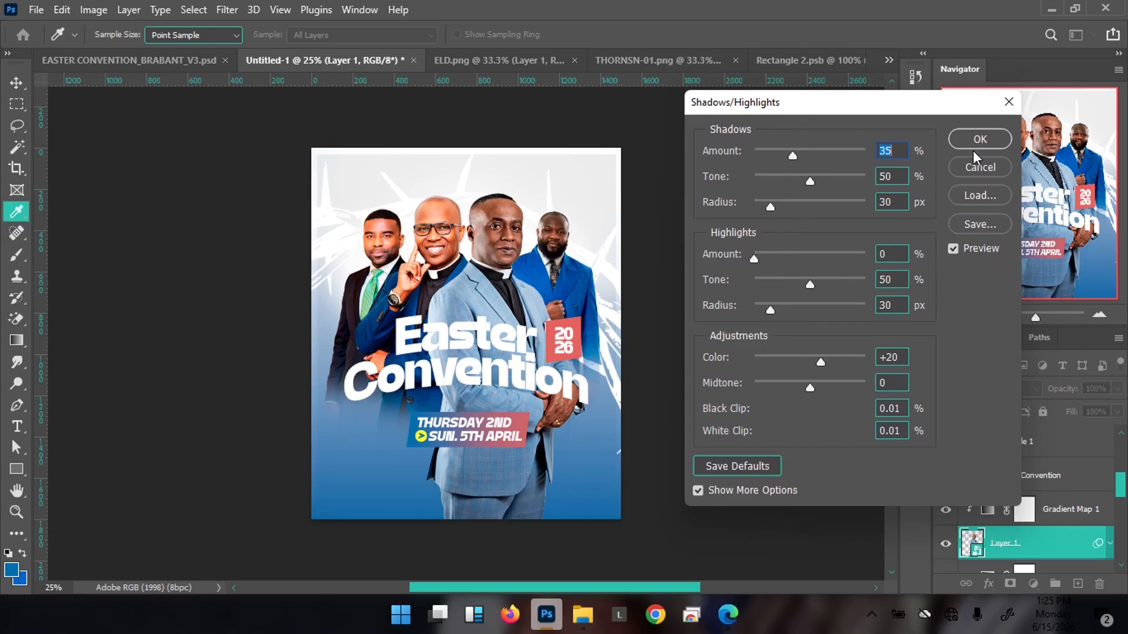
click(953, 248)
click(954, 248)
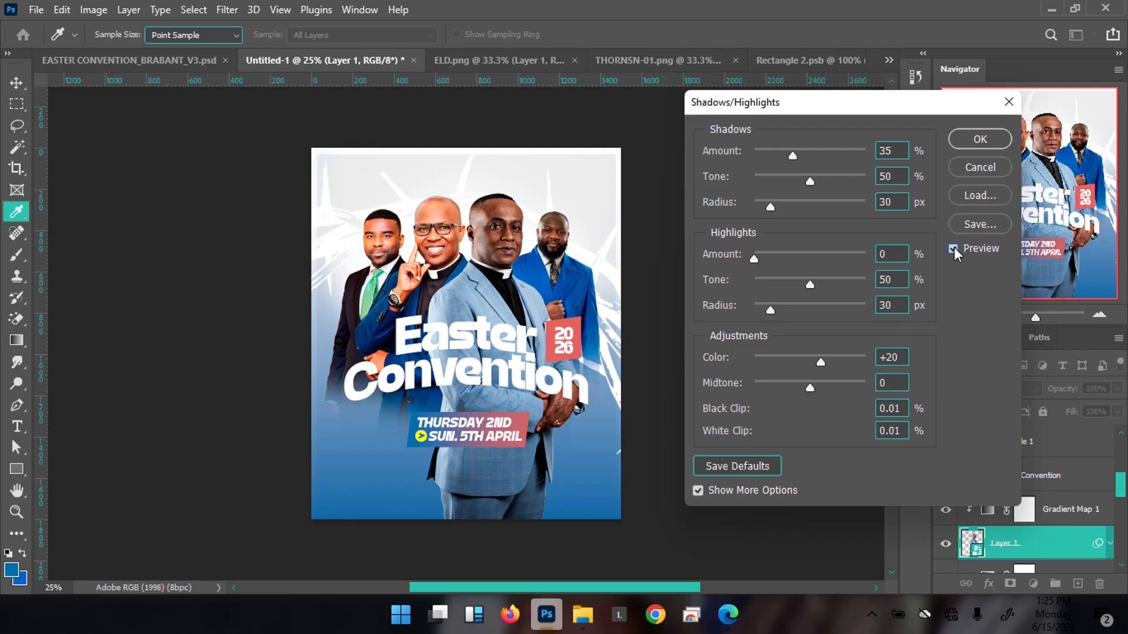
click(997, 138)
Step: Paste the clipped Gradient Map onto Layer 4, the man in the royal blue suit, and apply Shadows/Highlights with shadows amount 51% and tone 61%
key(v)
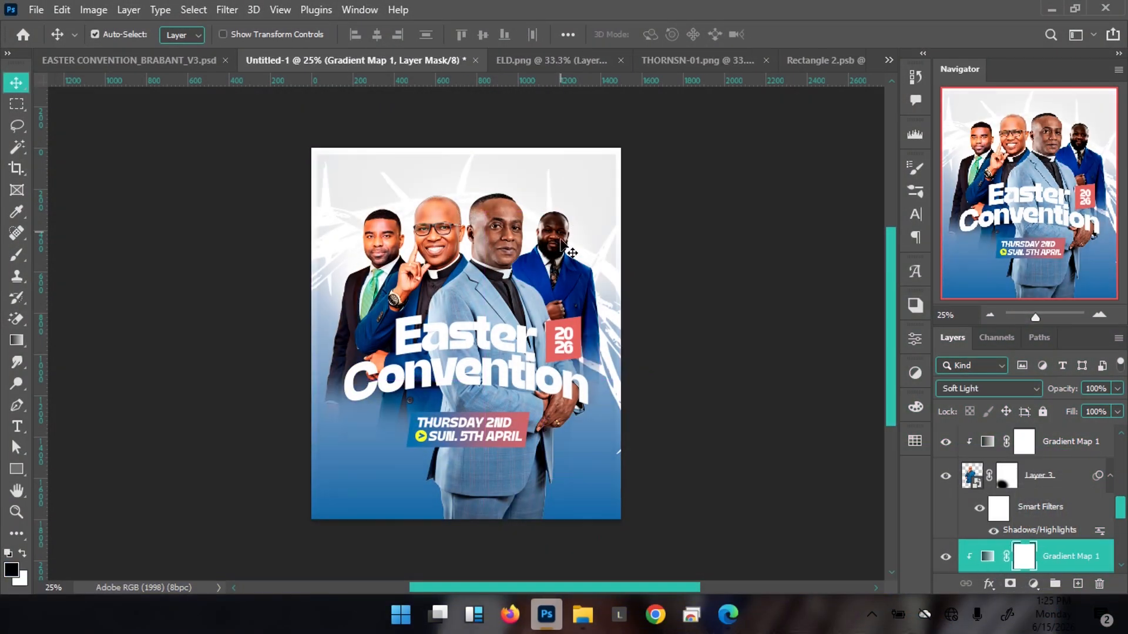
click(561, 242)
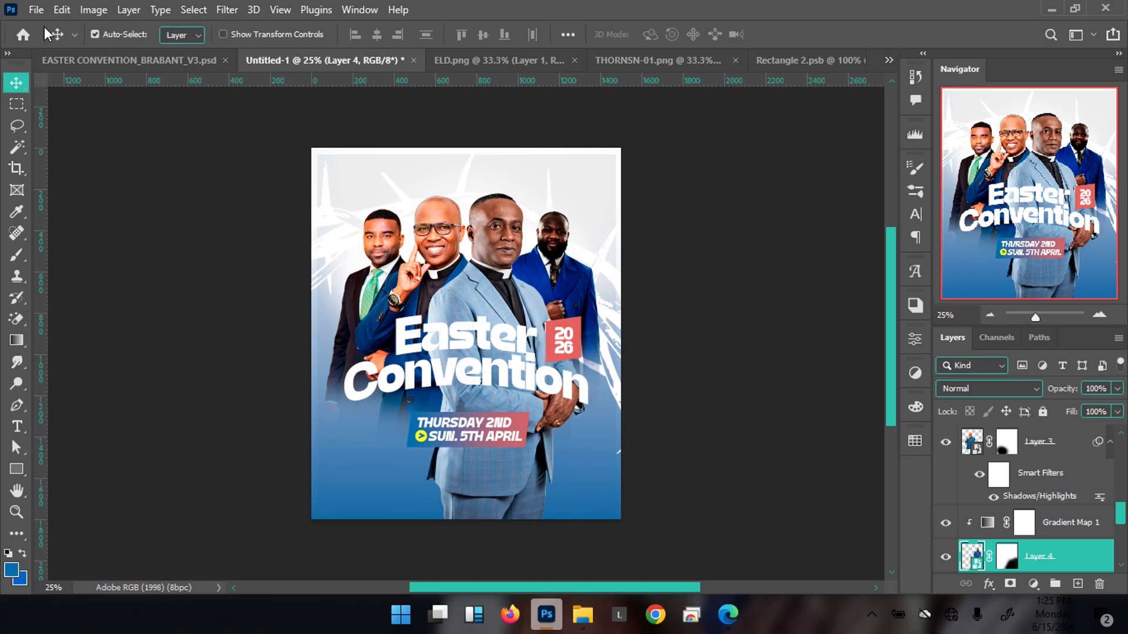
click(96, 9)
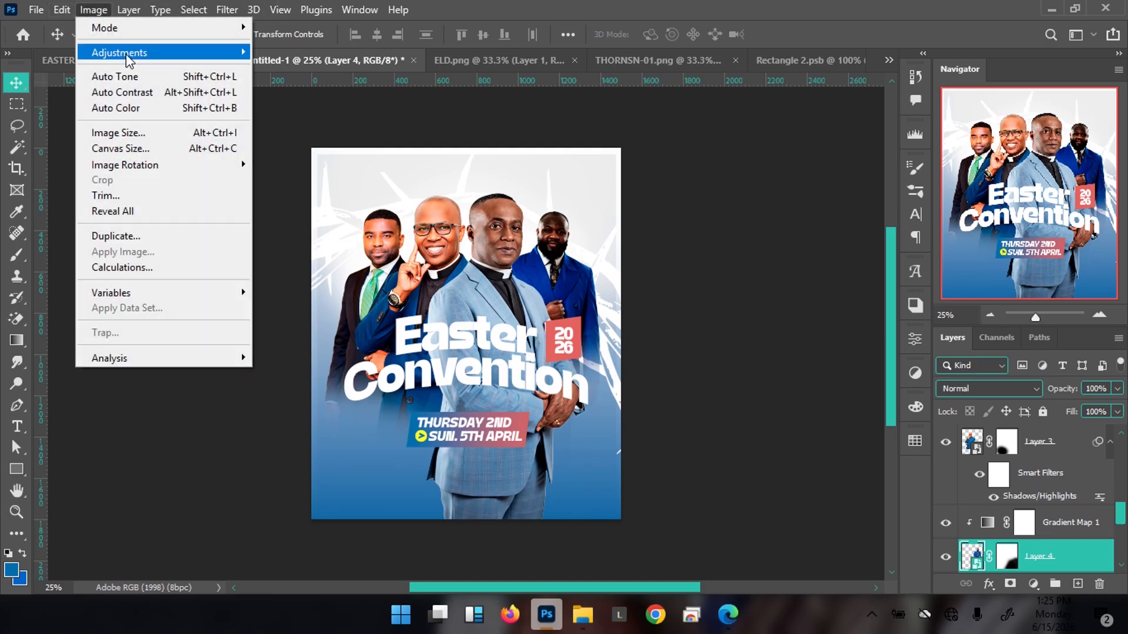
mouse_move(126, 53)
click(379, 329)
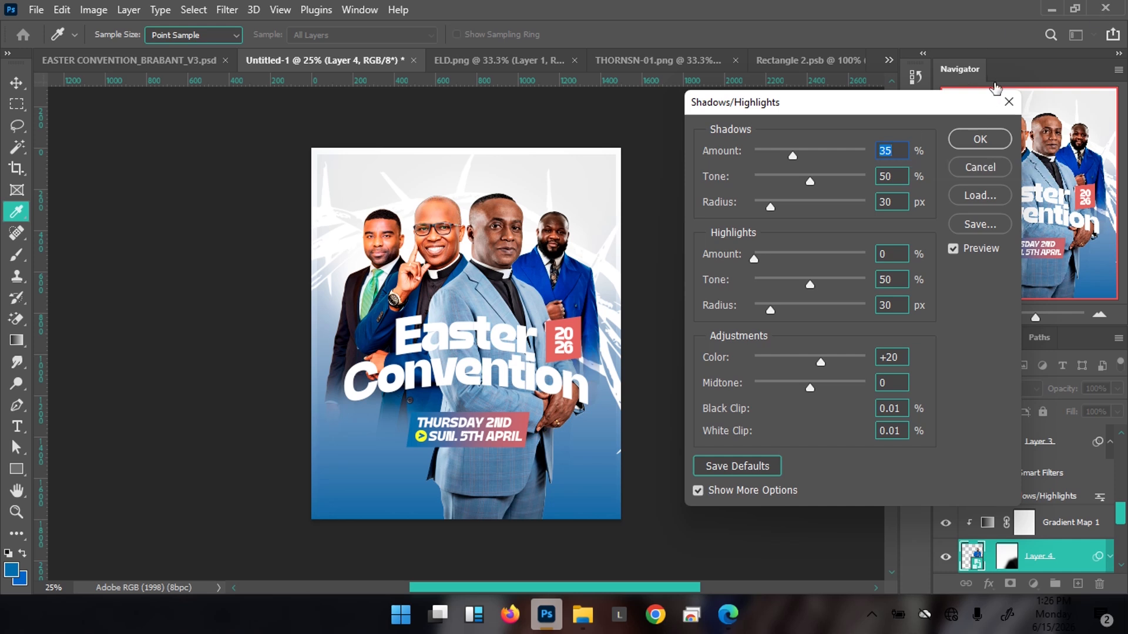
text(53)
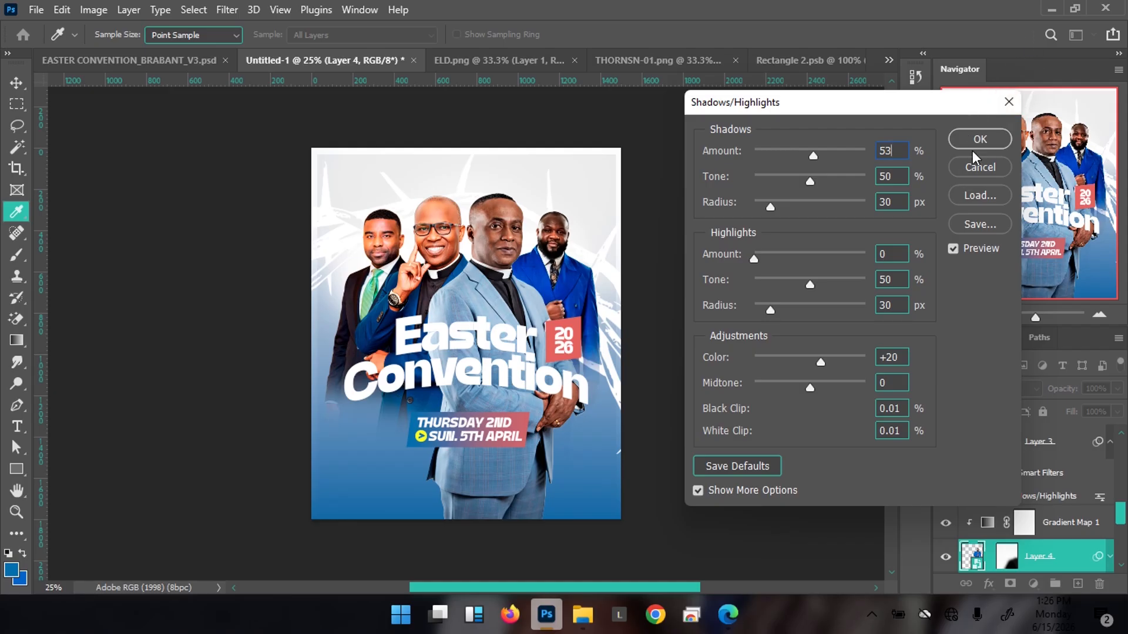
double_click(891, 175)
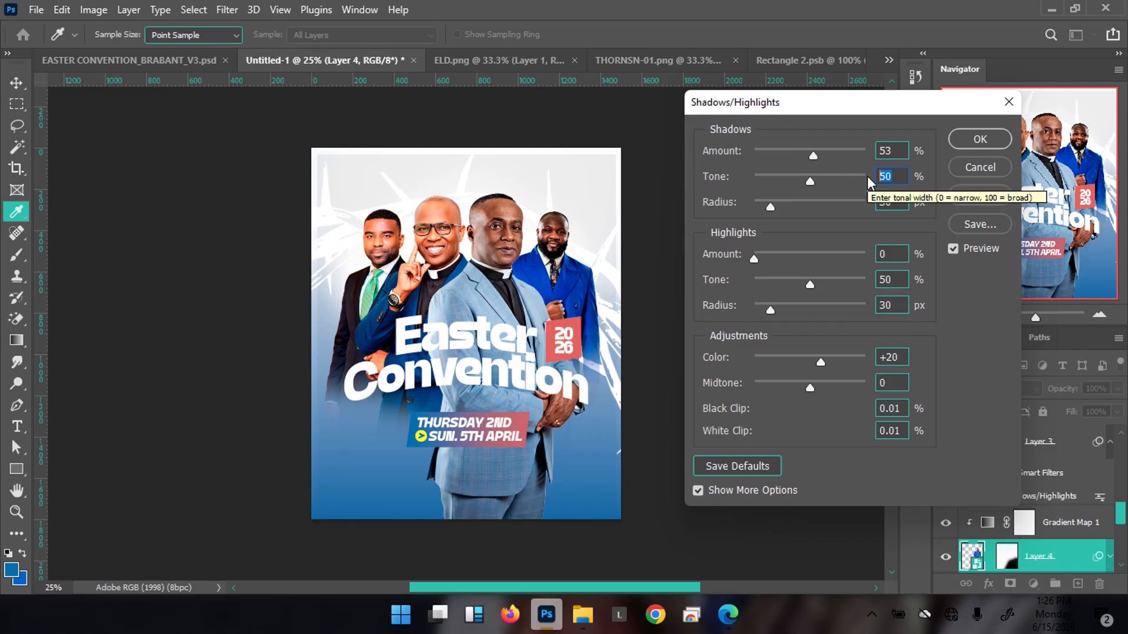
text(61)
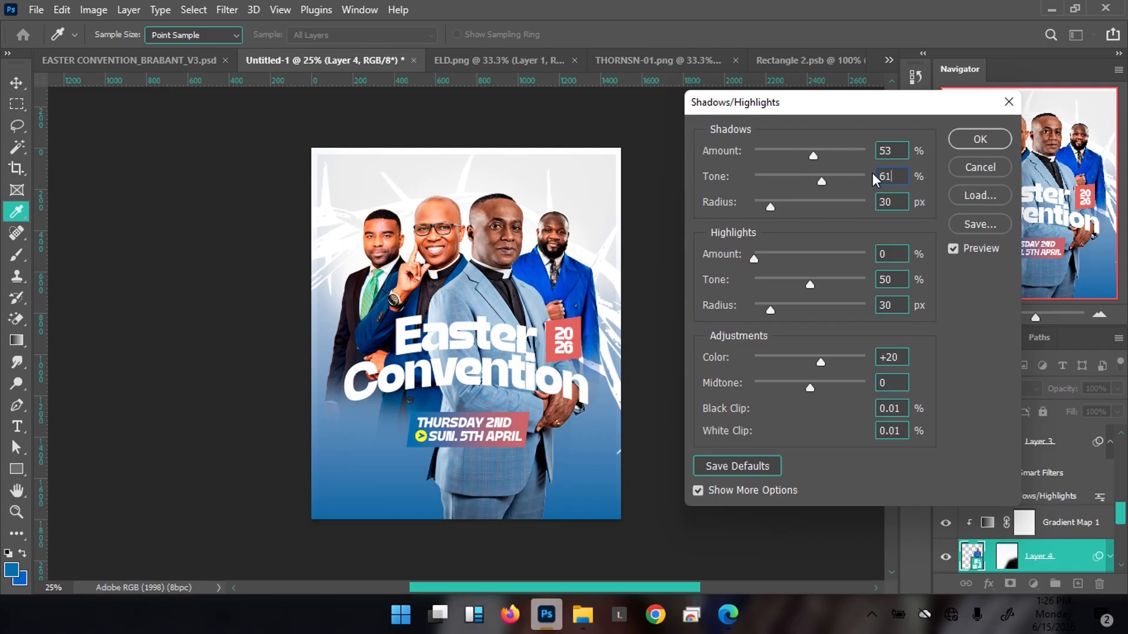
double_click(888, 254)
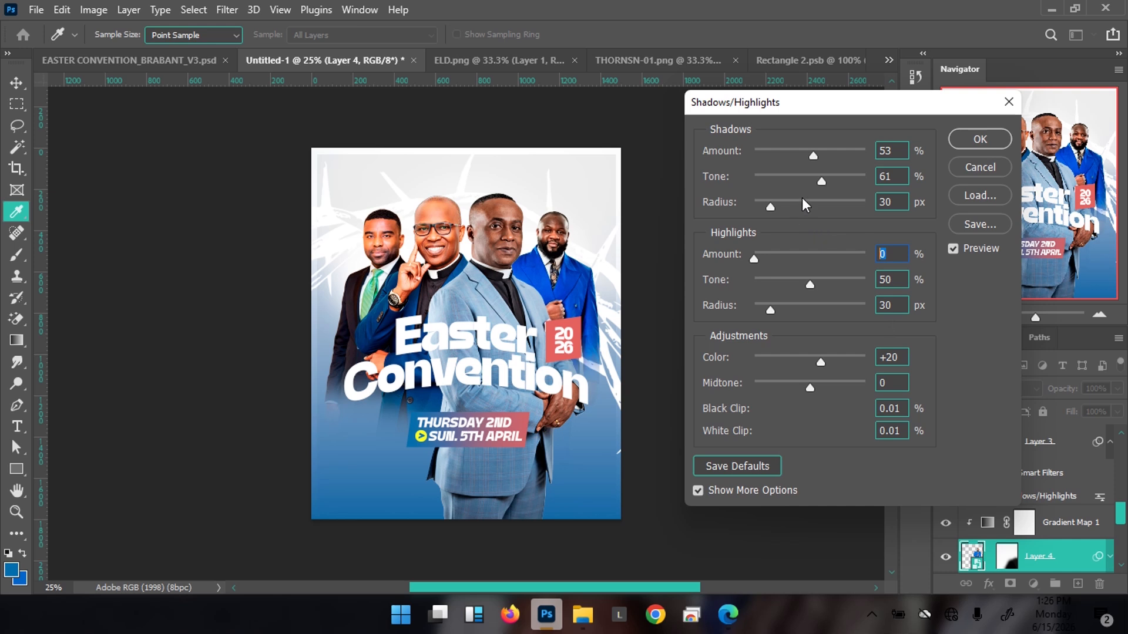
click(815, 154)
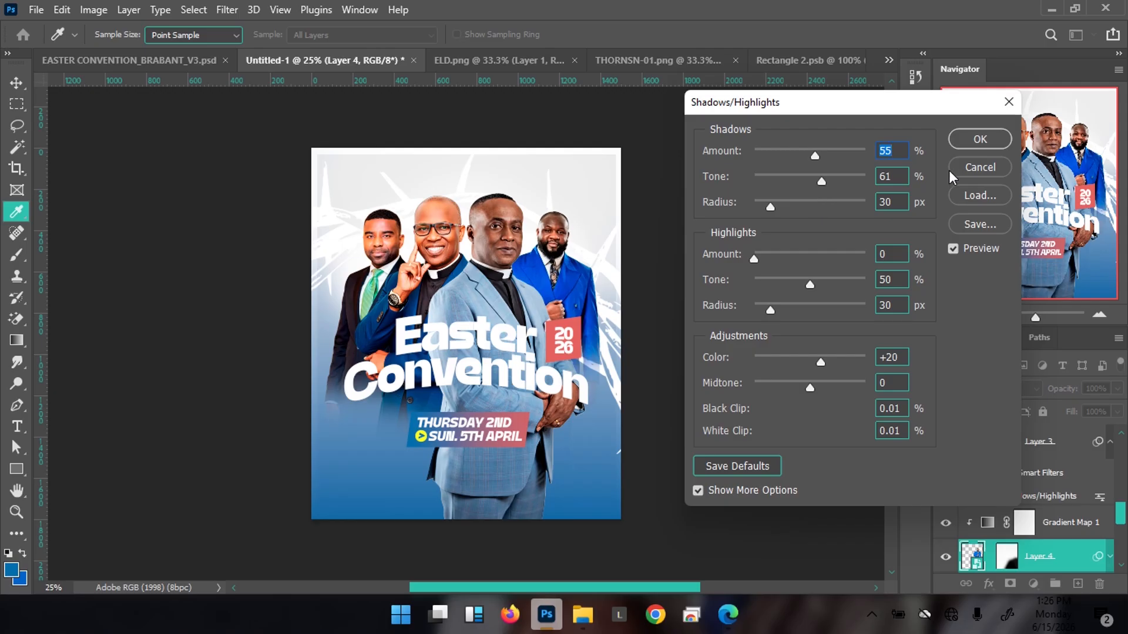
click(811, 154)
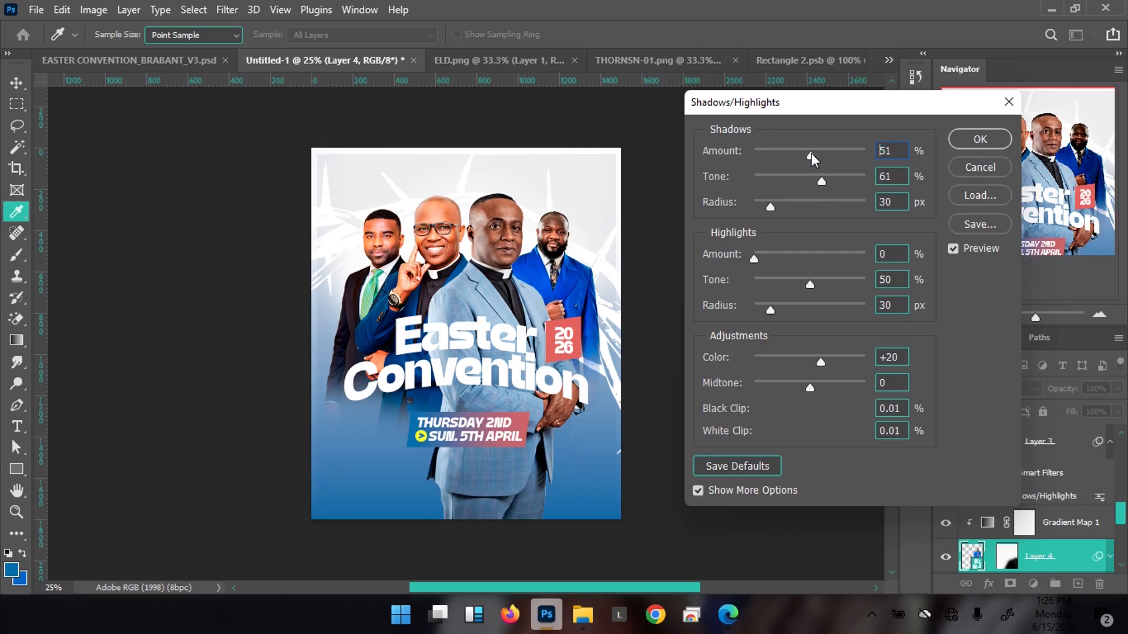
click(978, 141)
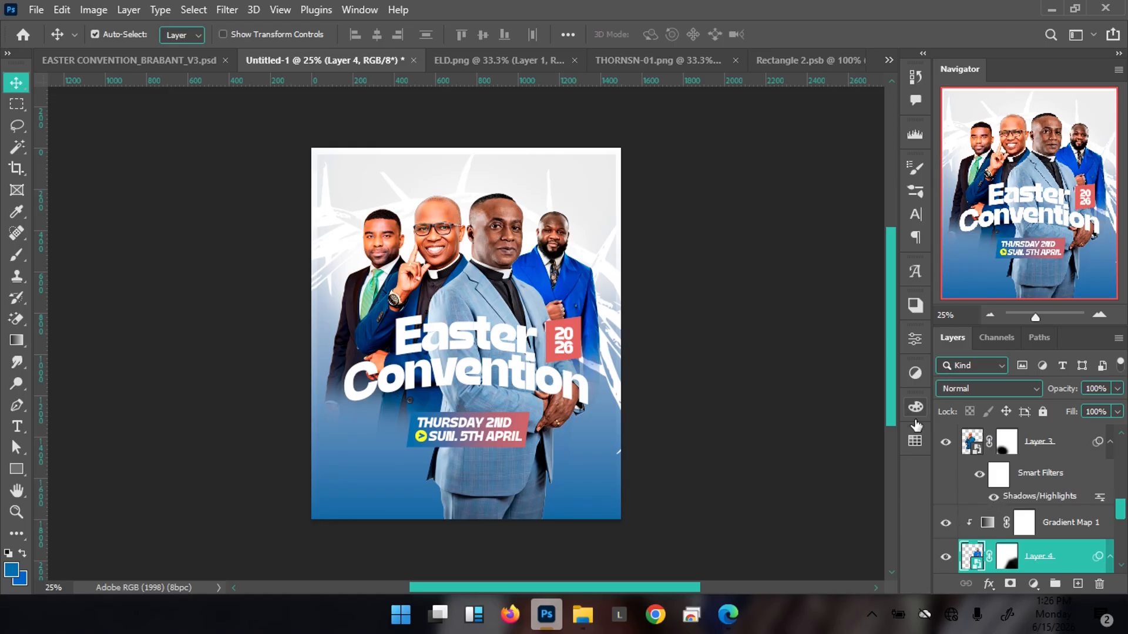
Step: Paste the Gradient Map onto Layer 2, the man with the green tie, and clip it to that photo
click(392, 247)
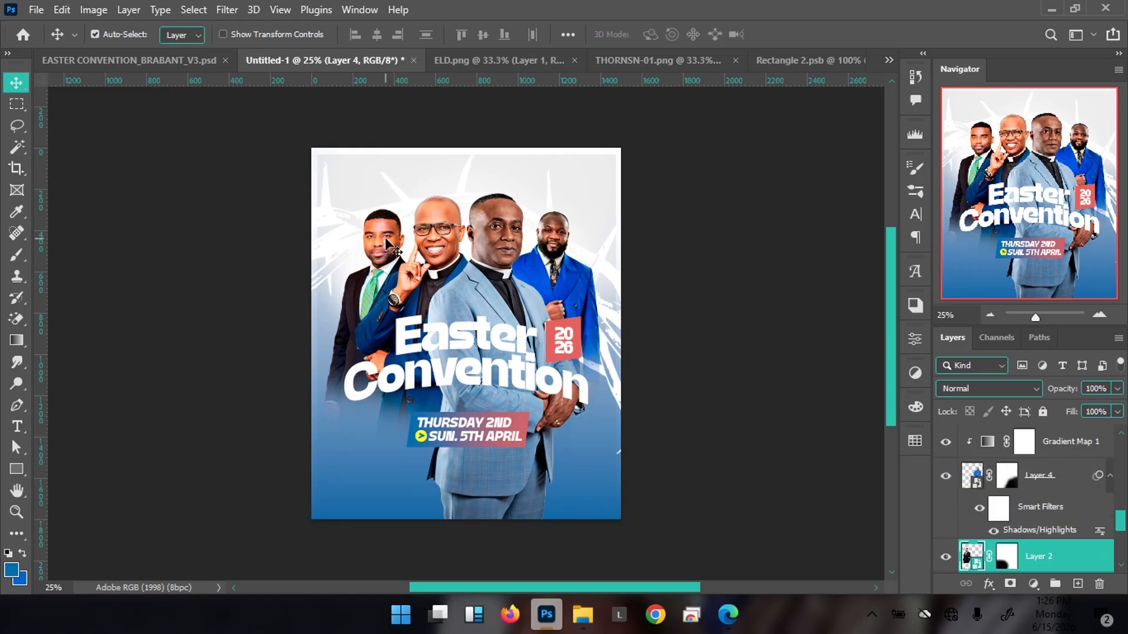
key(ctrl)
key(ctrl+v)
key(ctrl+alt+g)
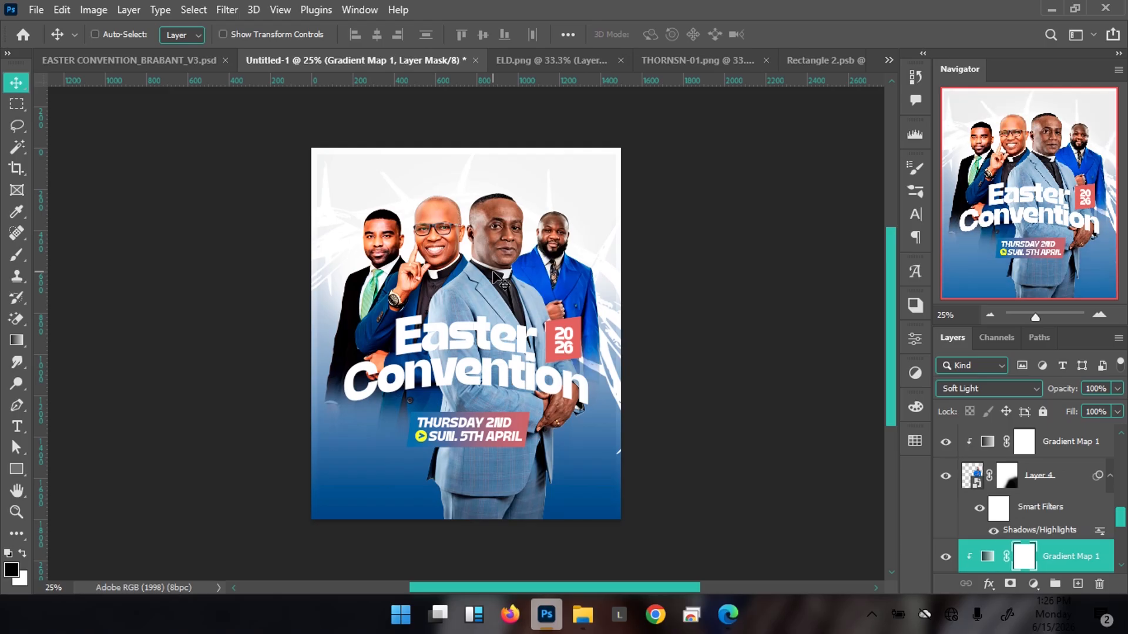
Step: Shift the gradient midpoint of Layer 2's Gradient Map to 64%
scroll(940, 470, down, 2)
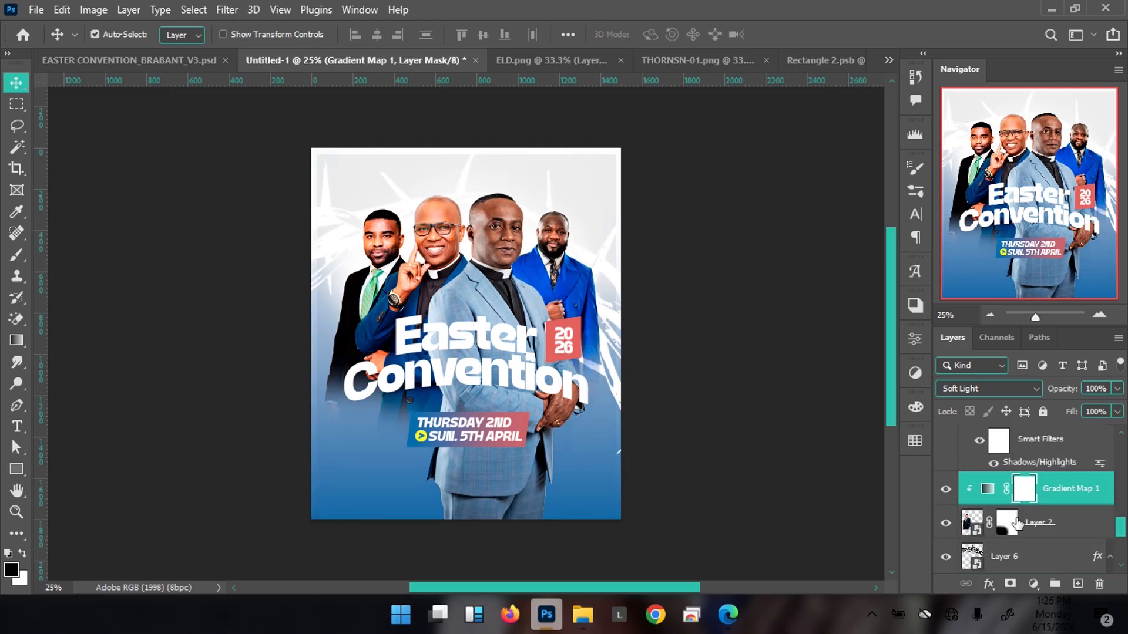
click(987, 492)
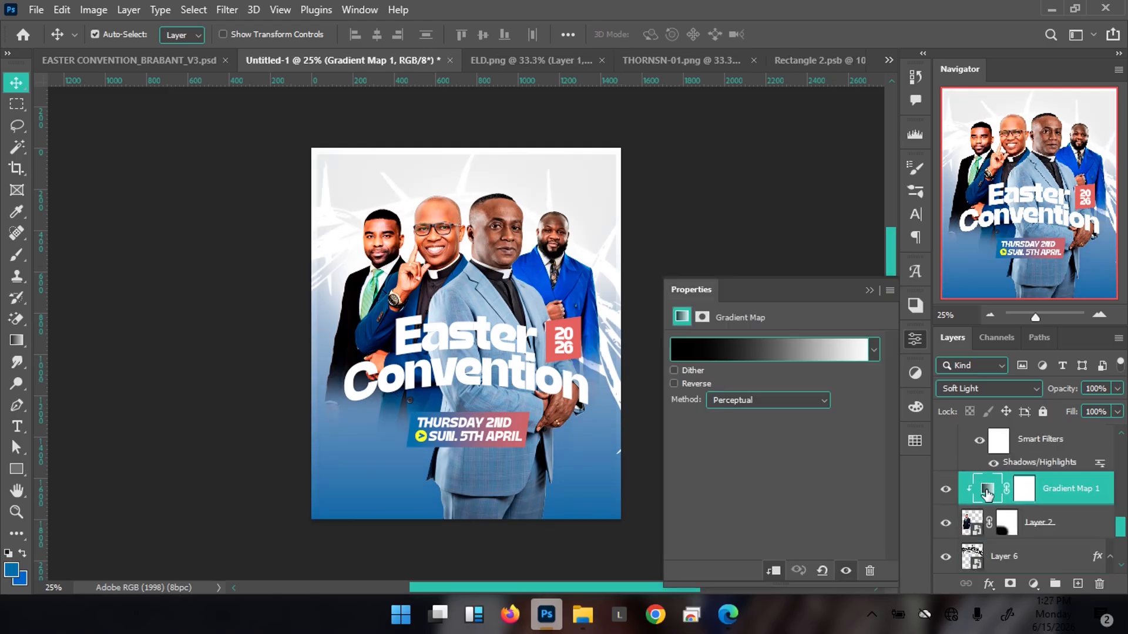
click(760, 350)
click(763, 445)
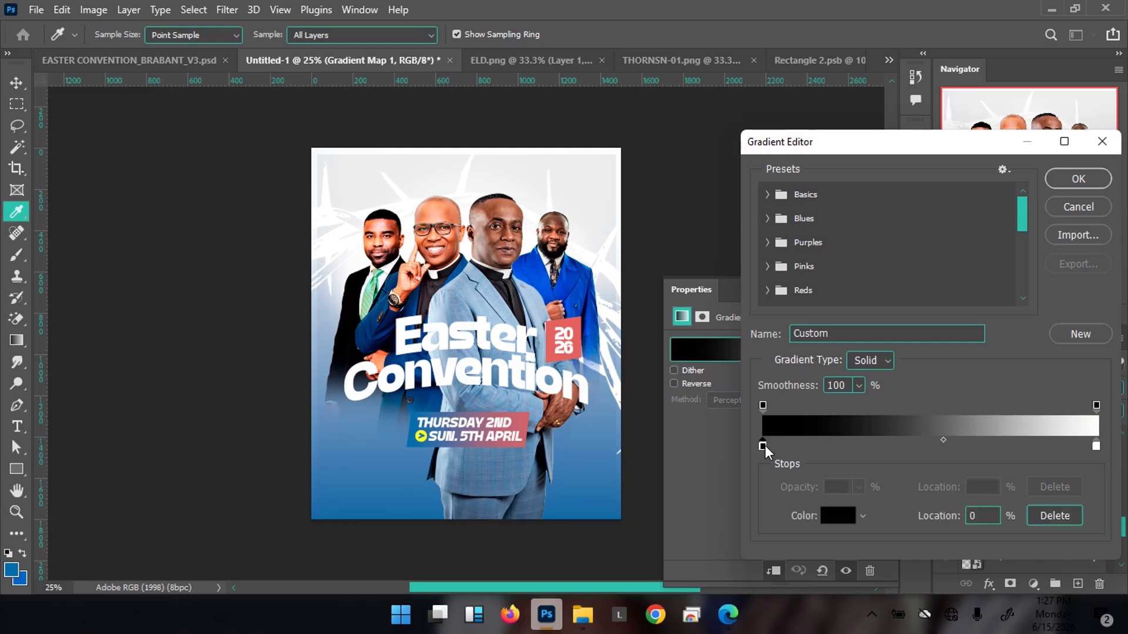
drag(943, 440, 978, 443)
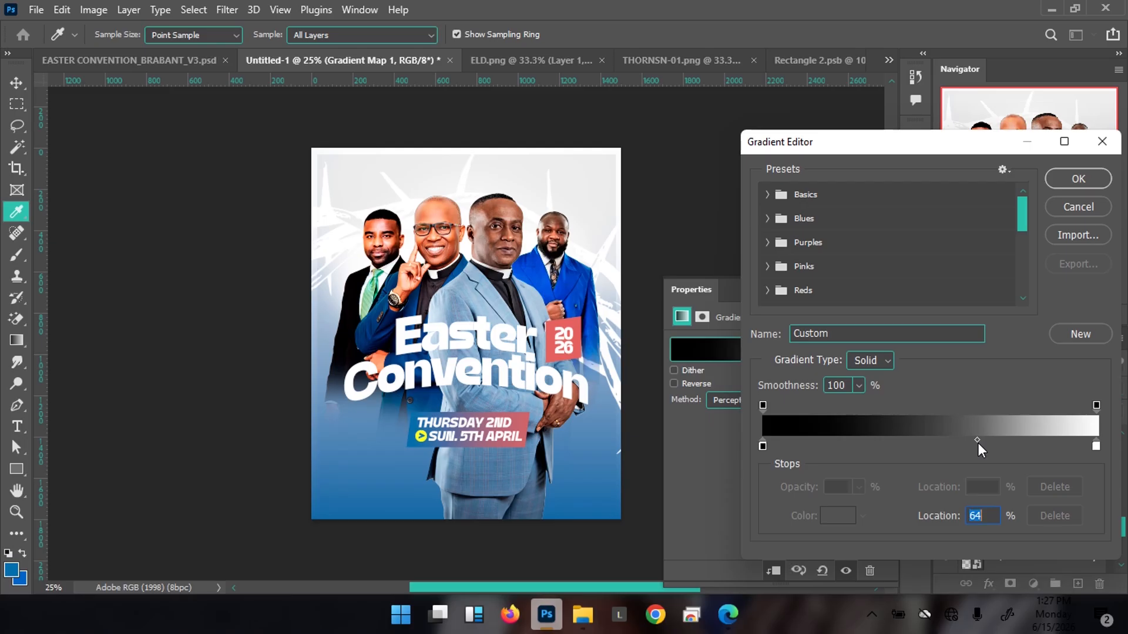
click(1077, 185)
key(v)
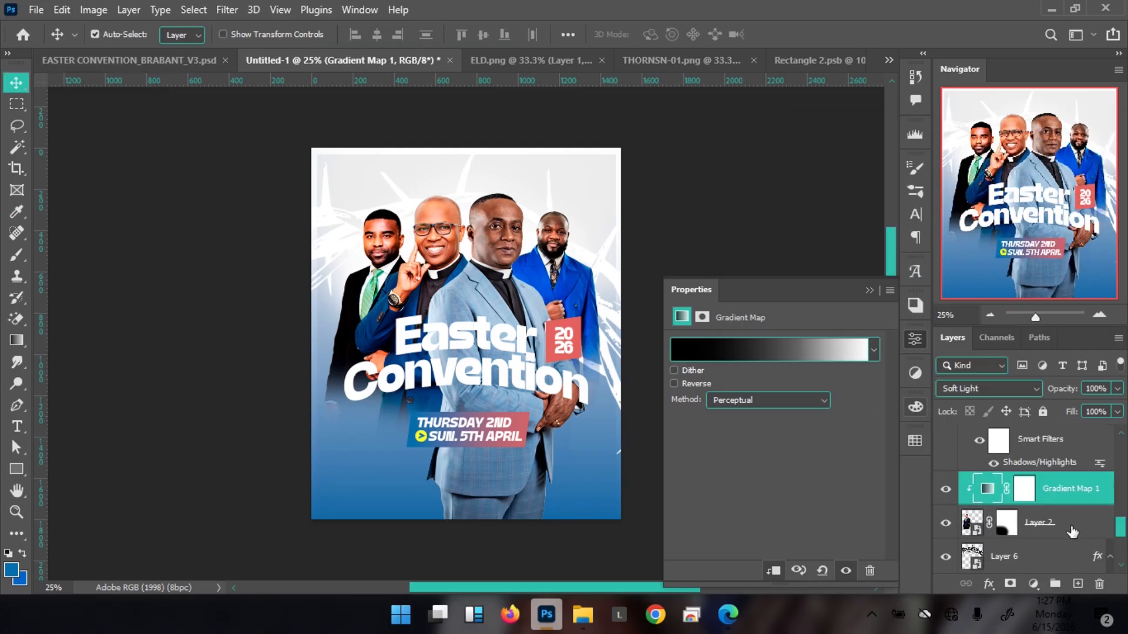
Step: Apply Shadows/Highlights to Layer 2 with shadows amount 42%, highlights amount 5% and color -39
click(1072, 532)
click(93, 10)
mouse_move(123, 55)
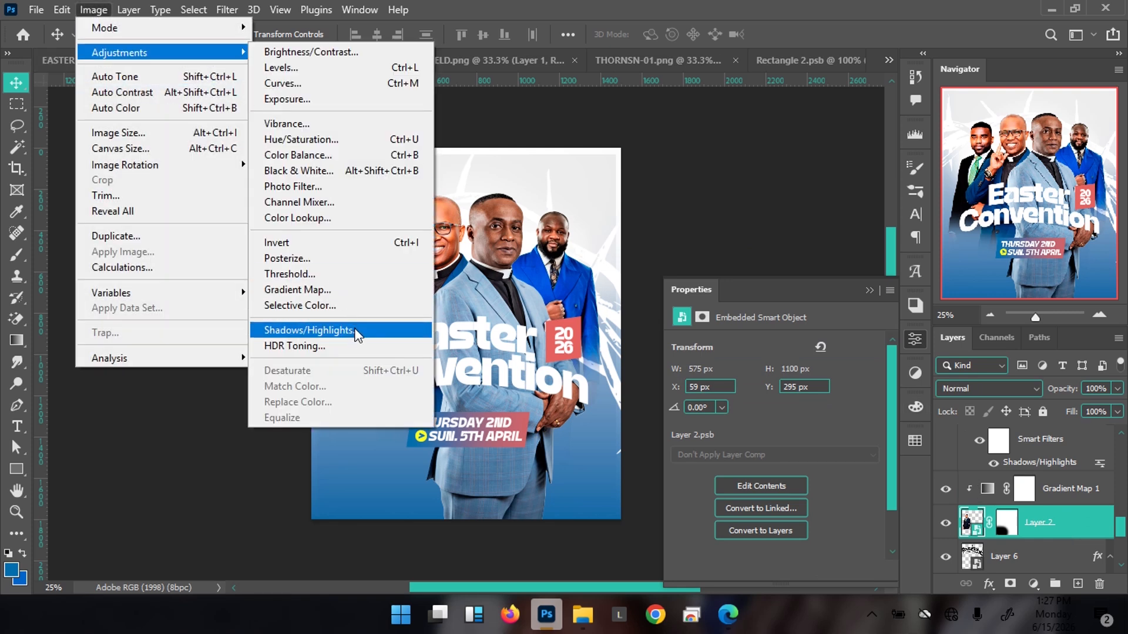
click(355, 330)
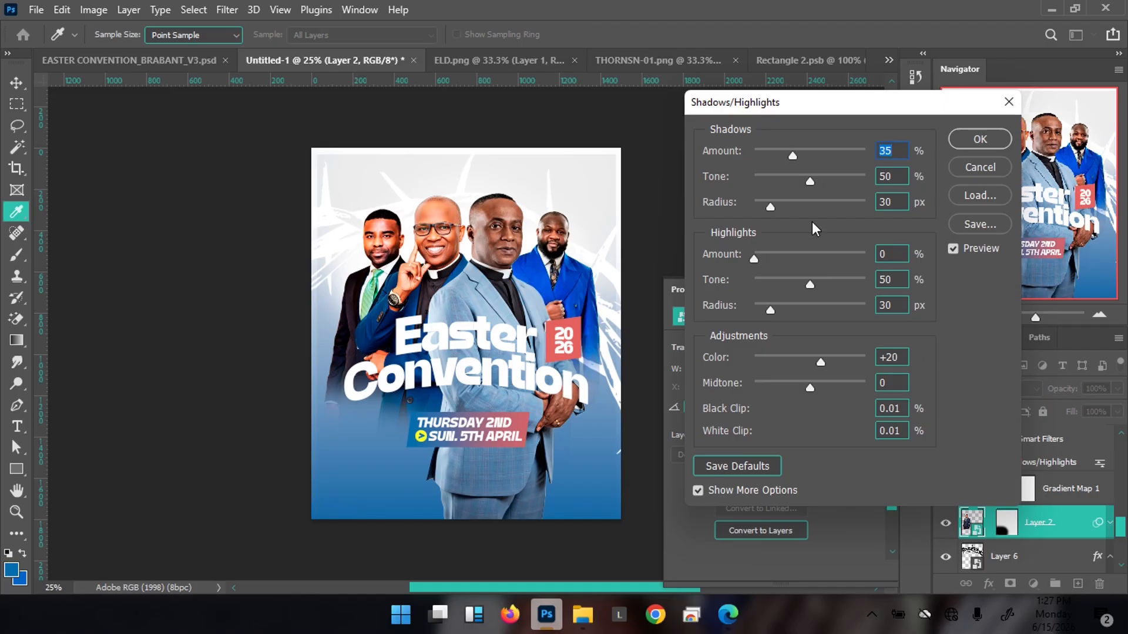
text(42)
click(881, 258)
text(5)
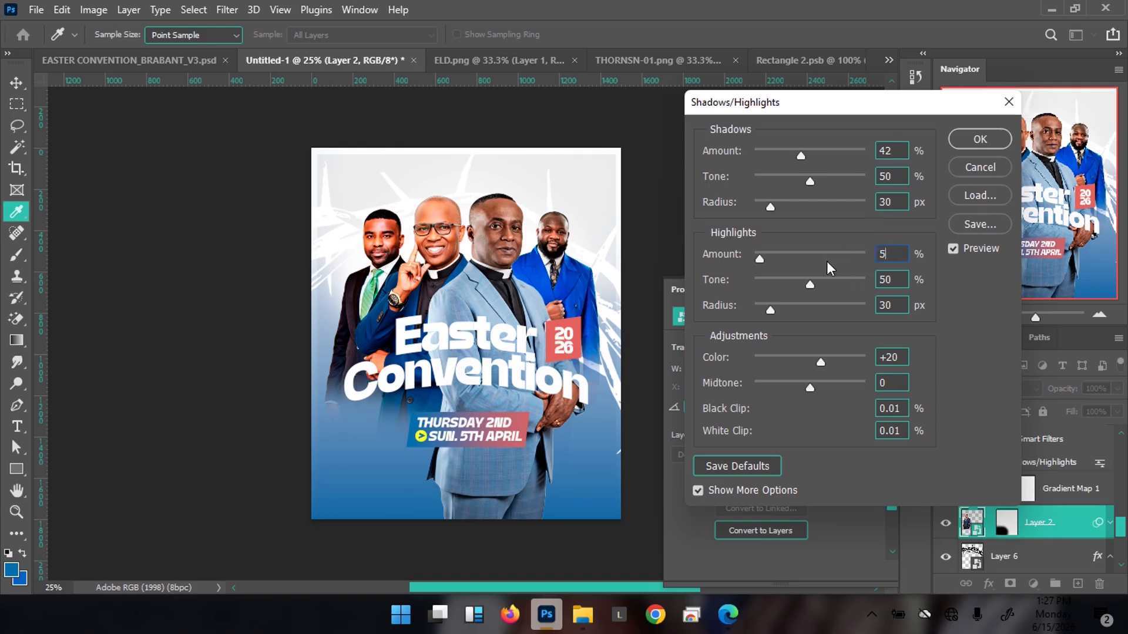
mouse_move(802, 354)
mouse_down()
mouse_move(811, 356)
mouse_move(795, 357)
mouse_up()
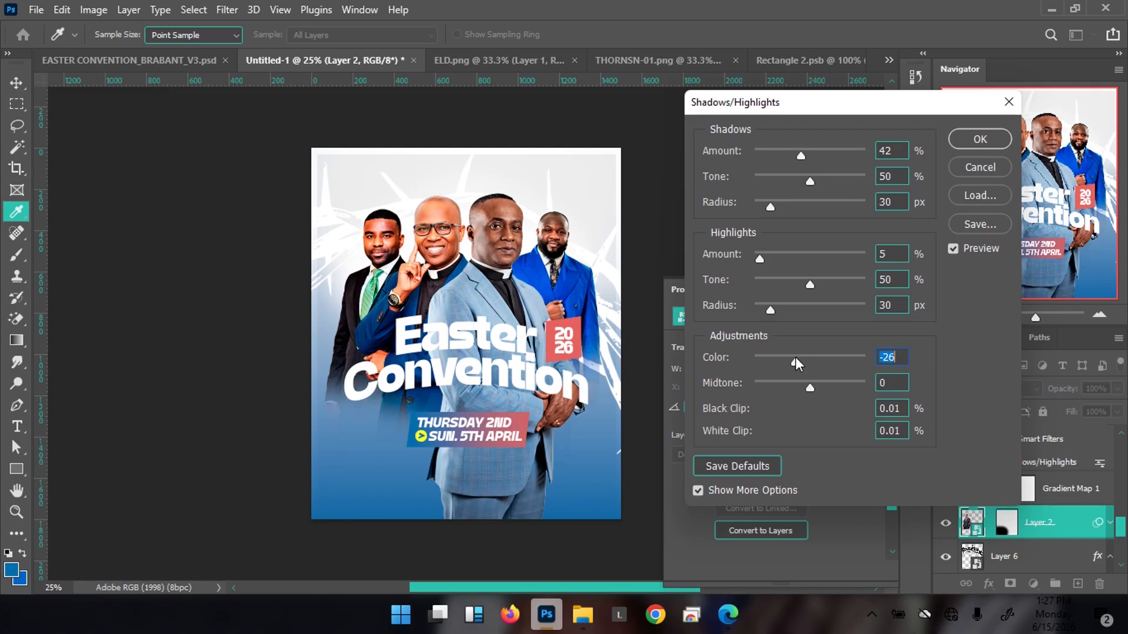
drag(787, 356, 788, 361)
click(970, 140)
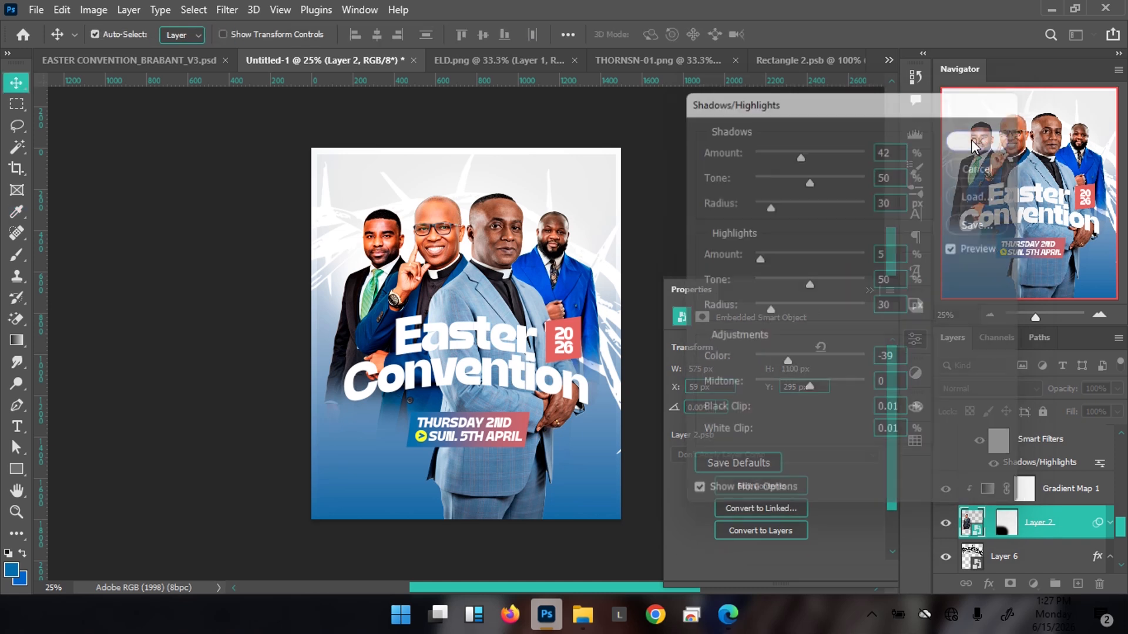
Step: Lower the color adjustment in the Shadows/Highlights filter of Layer 3, the man with glasses
click(441, 234)
double_click(1039, 498)
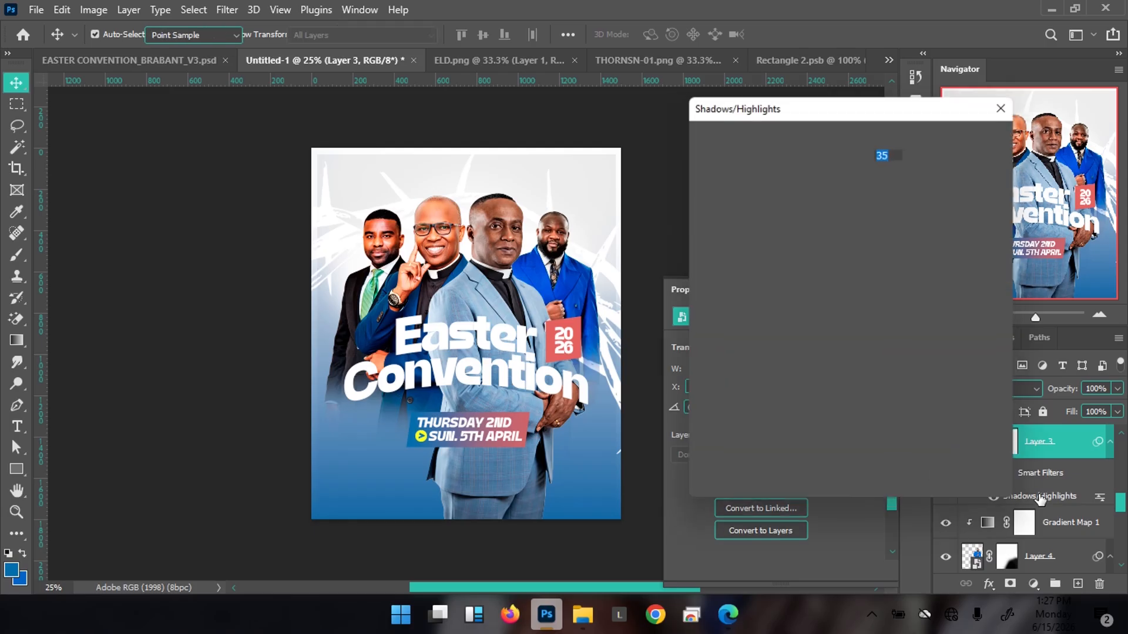
click(813, 358)
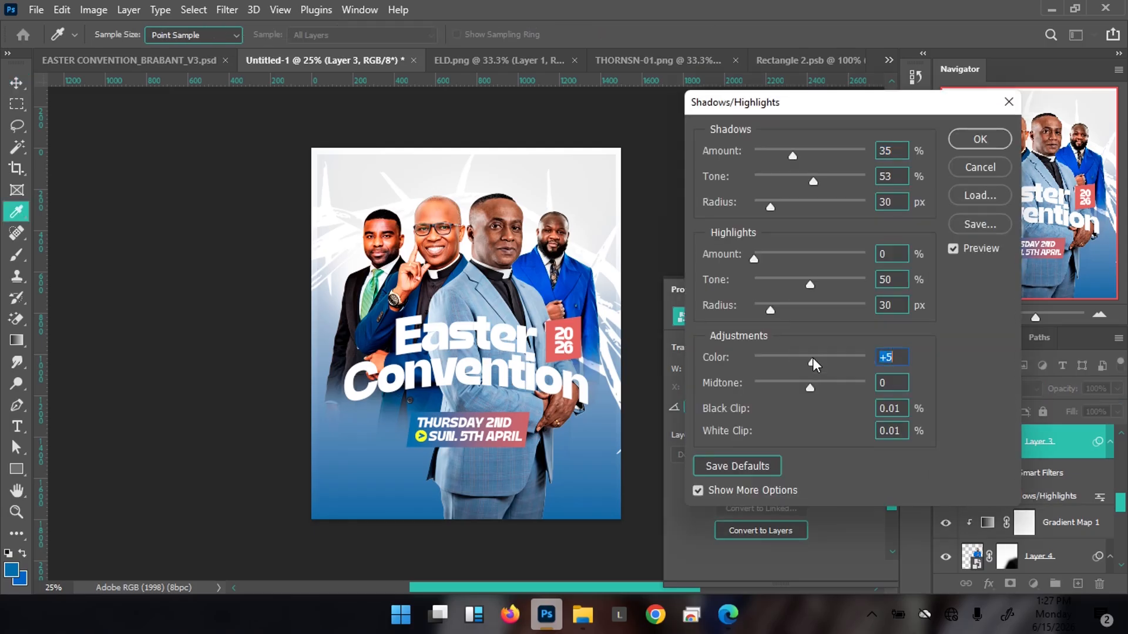
drag(812, 357, 808, 358)
click(979, 141)
Step: Move the gradient midpoint of Layer 3's clipped Gradient Map toward the white end, slightly past 57%
scroll(969, 470, up, 1)
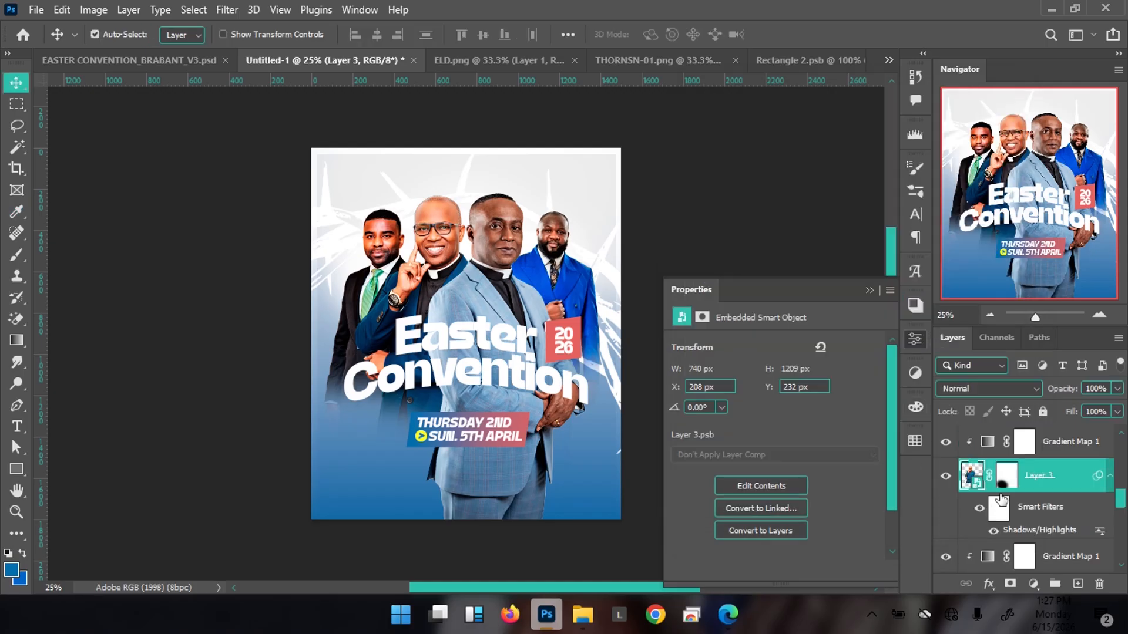
click(990, 445)
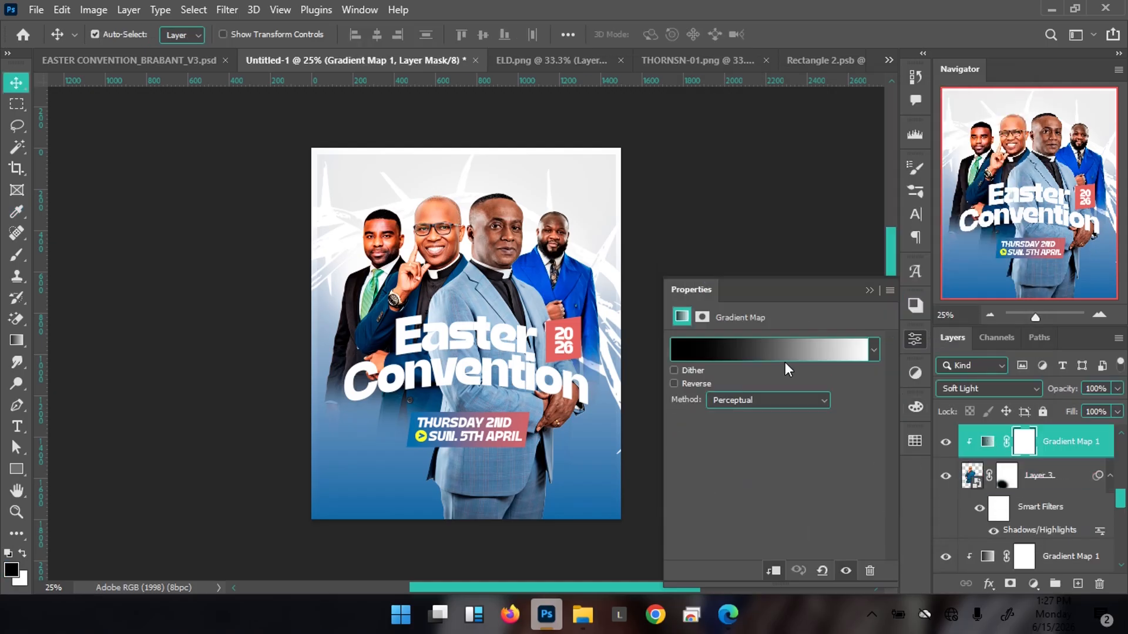
click(726, 347)
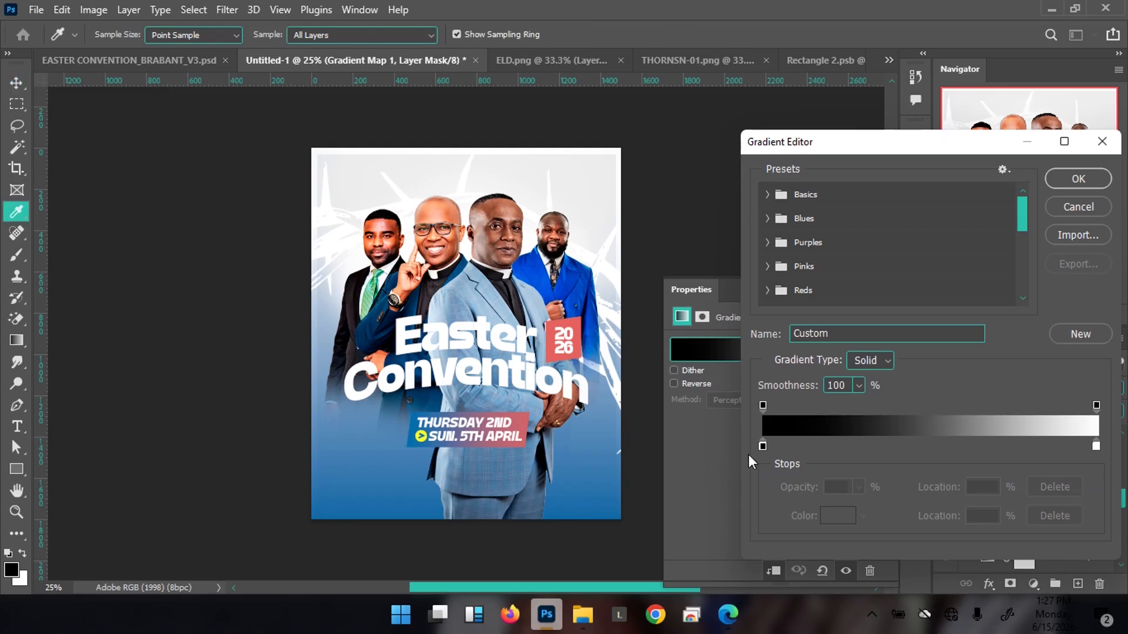
click(762, 446)
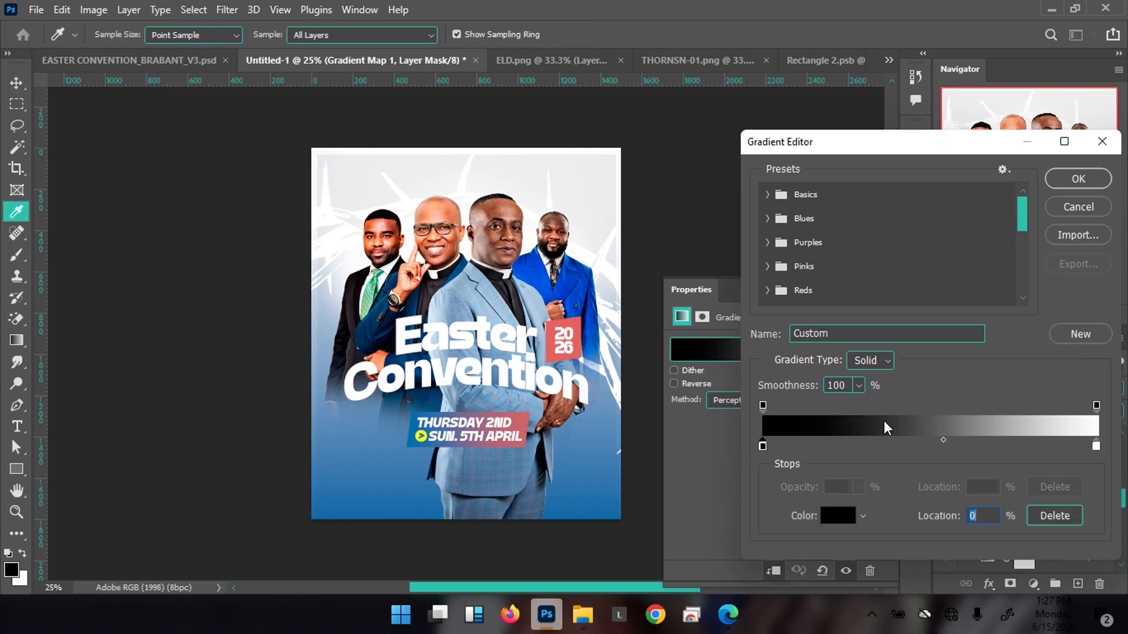
click(943, 440)
drag(943, 441, 954, 441)
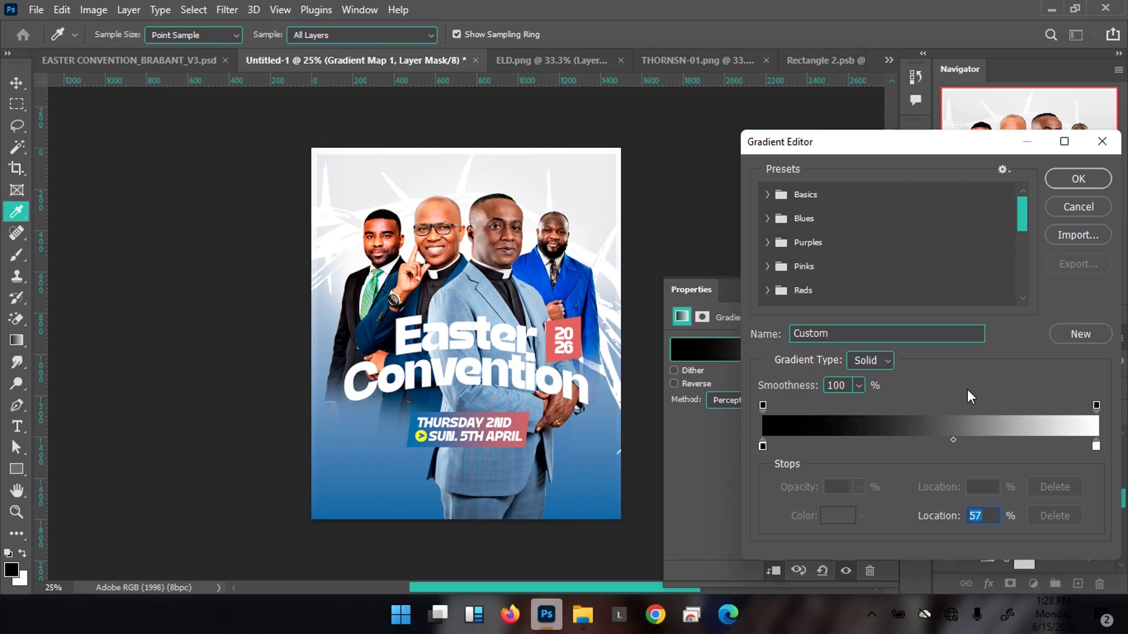
drag(954, 443, 961, 442)
click(1064, 182)
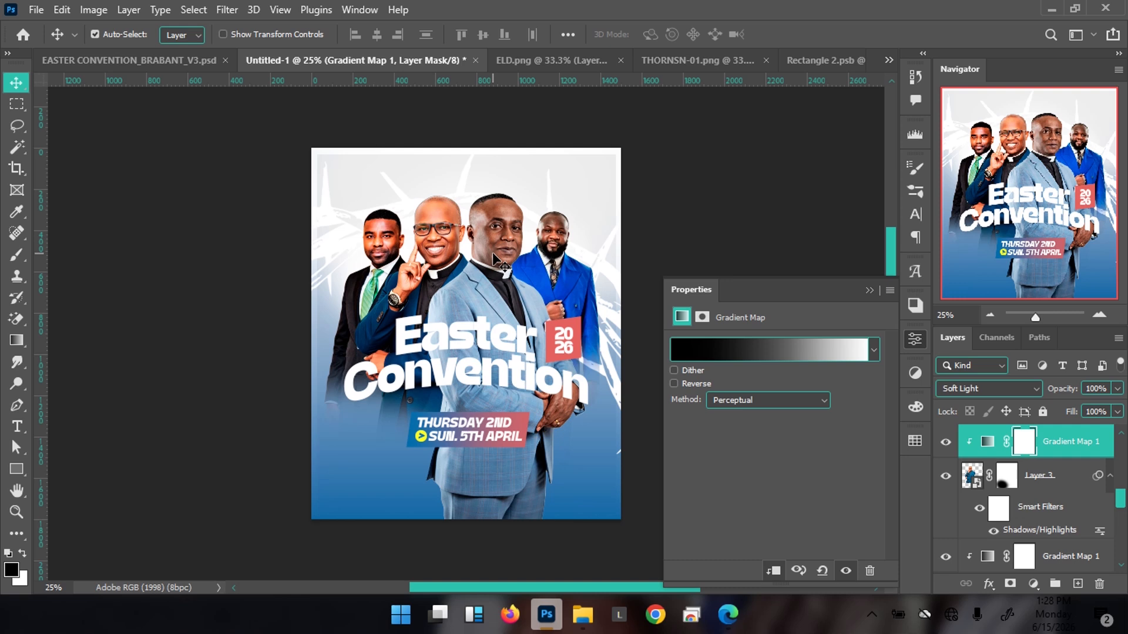
click(870, 290)
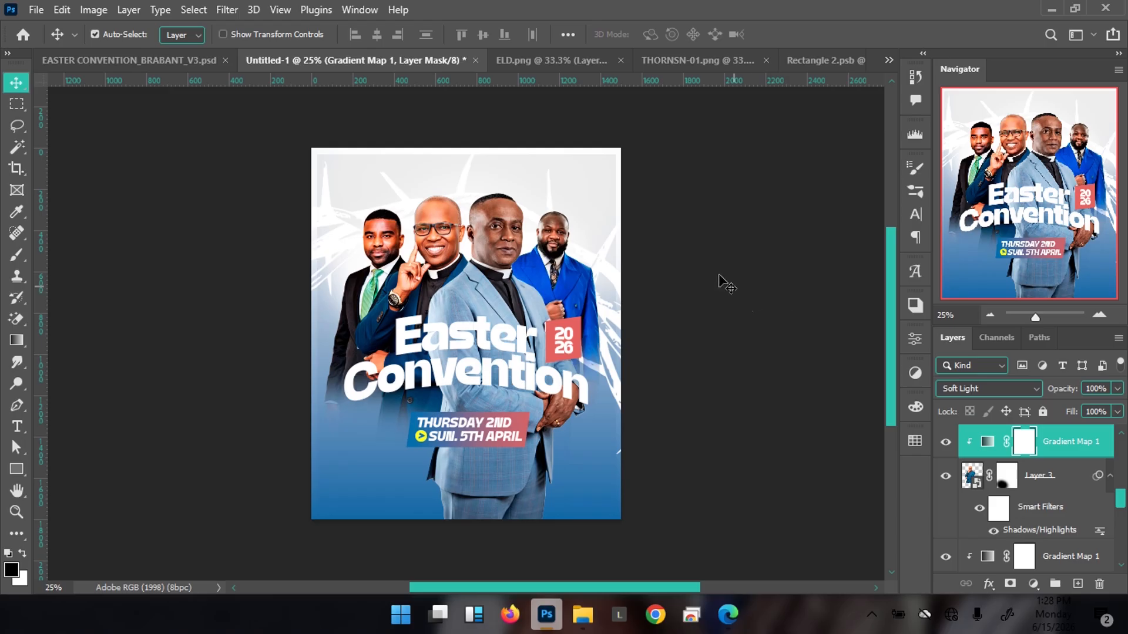
Step: Copy the theme text and the 1Cor. 15:57-58 verse from the reference flyer into Untitled-1 and put them above all other layers
click(131, 59)
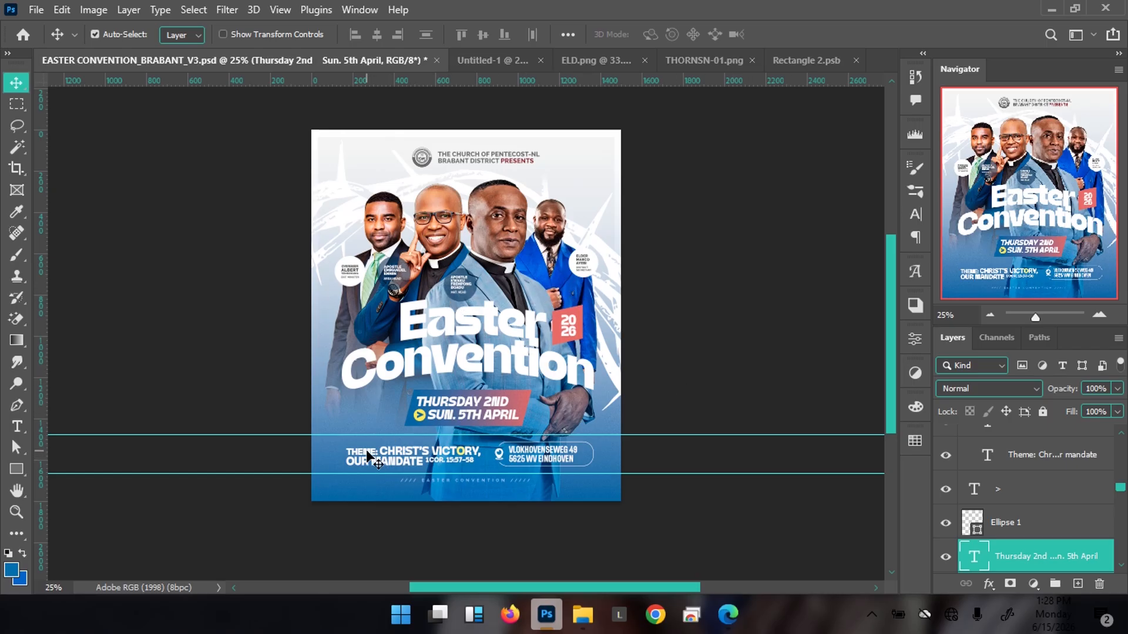
click(374, 463)
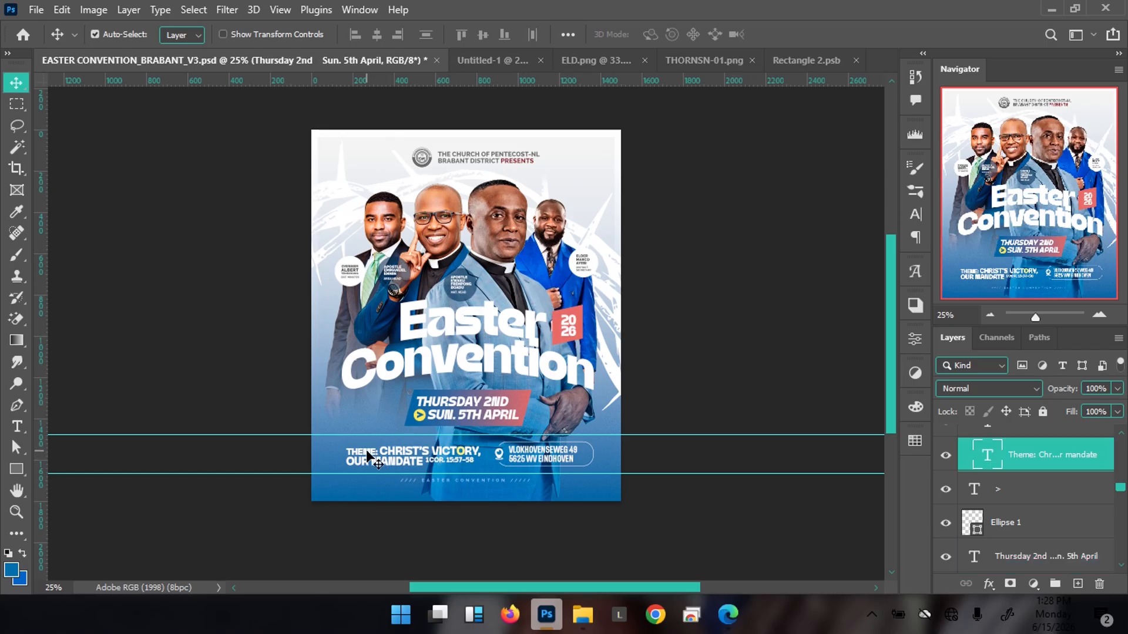
shift+click(450, 460)
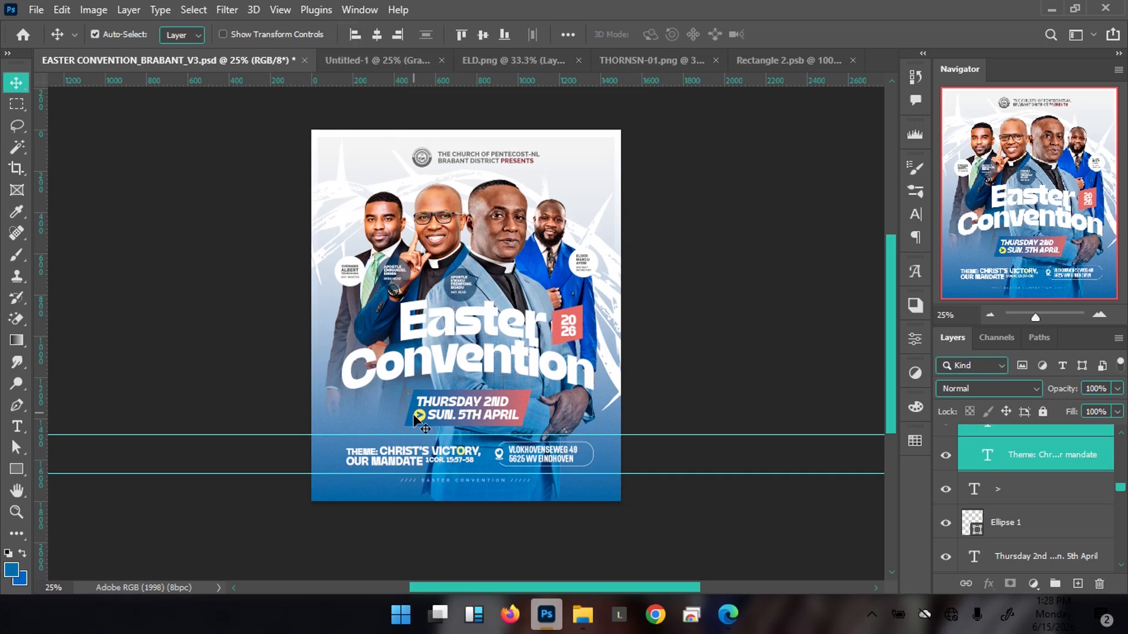
key(ctrl)
mouse_move(385, 461)
mouse_down()
mouse_move(431, 334)
mouse_move(381, 64)
mouse_move(371, 61)
mouse_move(395, 207)
mouse_move(392, 492)
mouse_move(394, 481)
mouse_up()
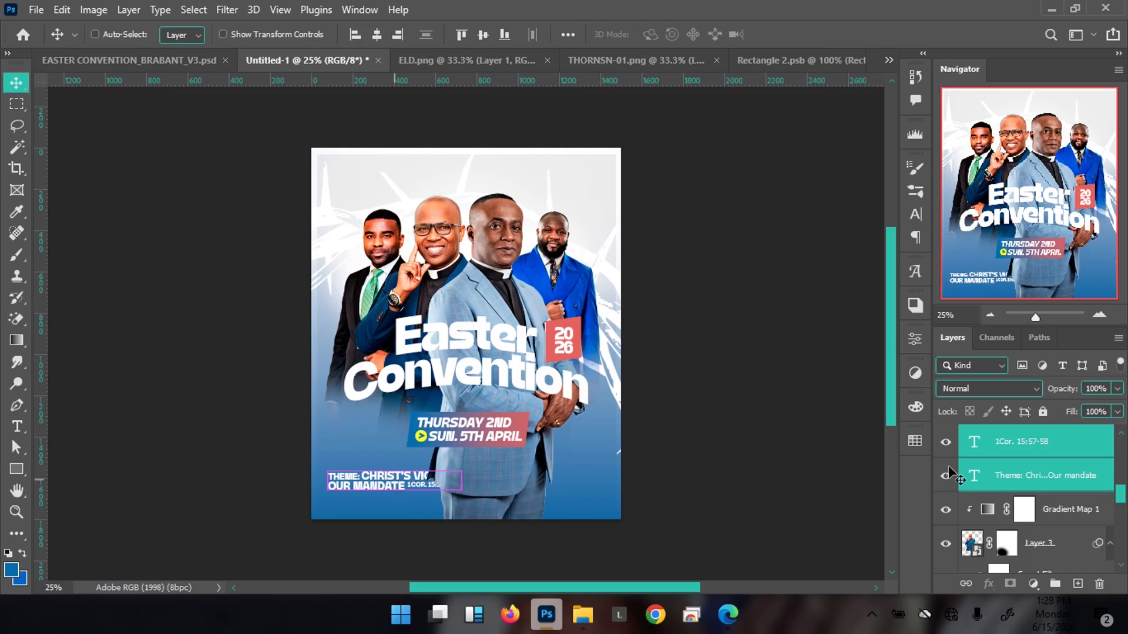
scroll(1087, 494, up, 3)
drag(1051, 545, 1022, 433)
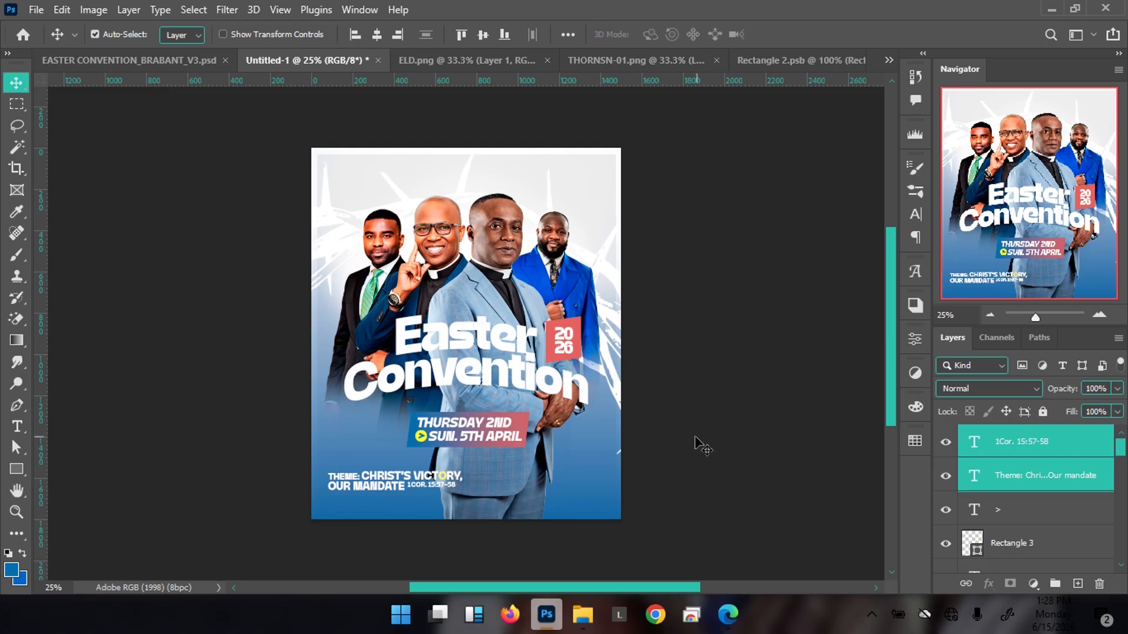
Step: Nudge the theme and verse text right and slightly up, closer beneath the date banner
key(shift+Right)
key(shift+Right)
key(shift+Right)
key(shift+Right)
key(shift+Right)
key(shift+Right)
key(shift+Right)
key(shift+Right)
key(shift+Right)
key(shift+Right)
key(shift+Right)
key(shift+Right)
key(shift+Right)
key(shift+Right)
key(shift+Right)
key(shift+Right)
key(shift+Right)
key(shift+Right)
key(shift+Right)
key(shift+Right)
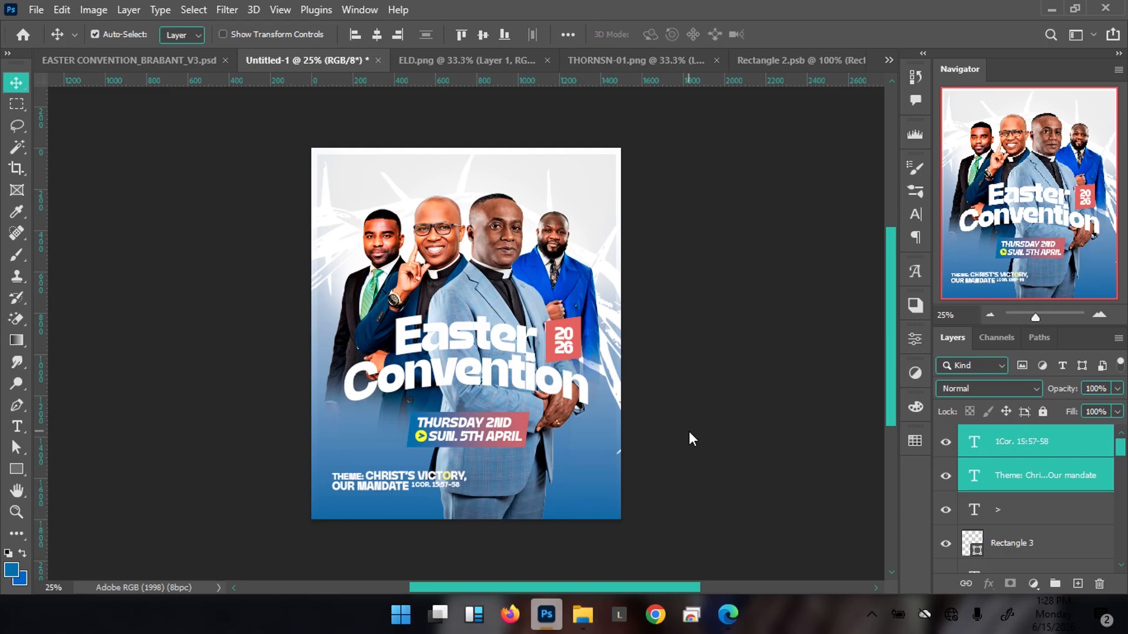
key(shift+Up)
key(shift+Up)
key(shift+Up)
key(shift+Up)
key(shift+Left)
key(shift+Left)
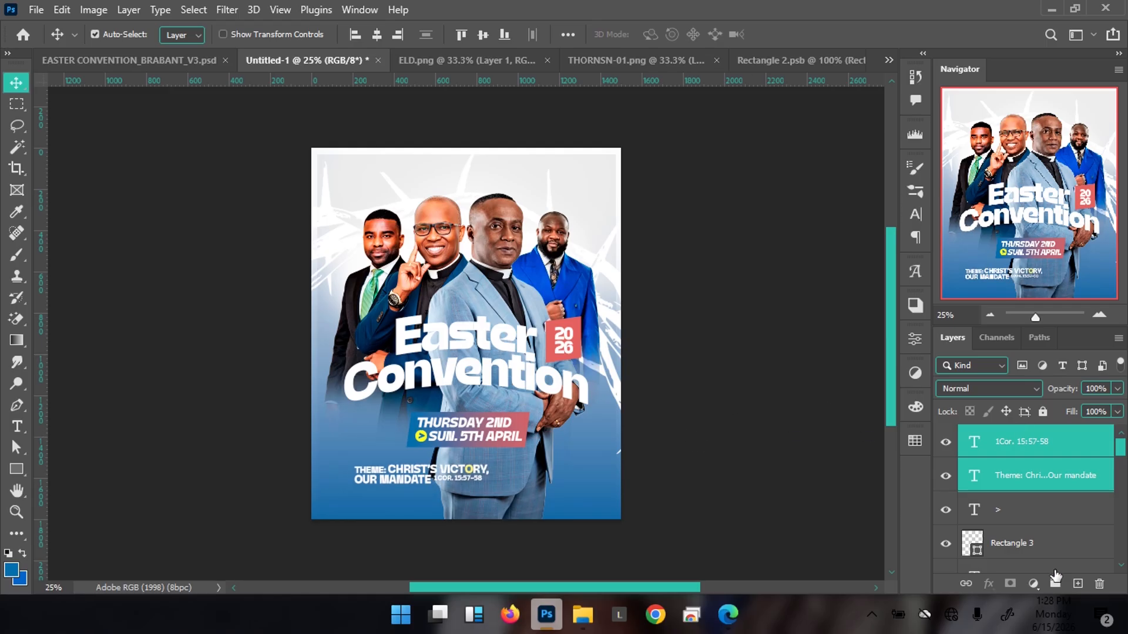
Step: Add a new layer, and copy the location pin and venue address from the reference flyer to beside the theme text
click(1078, 584)
click(179, 62)
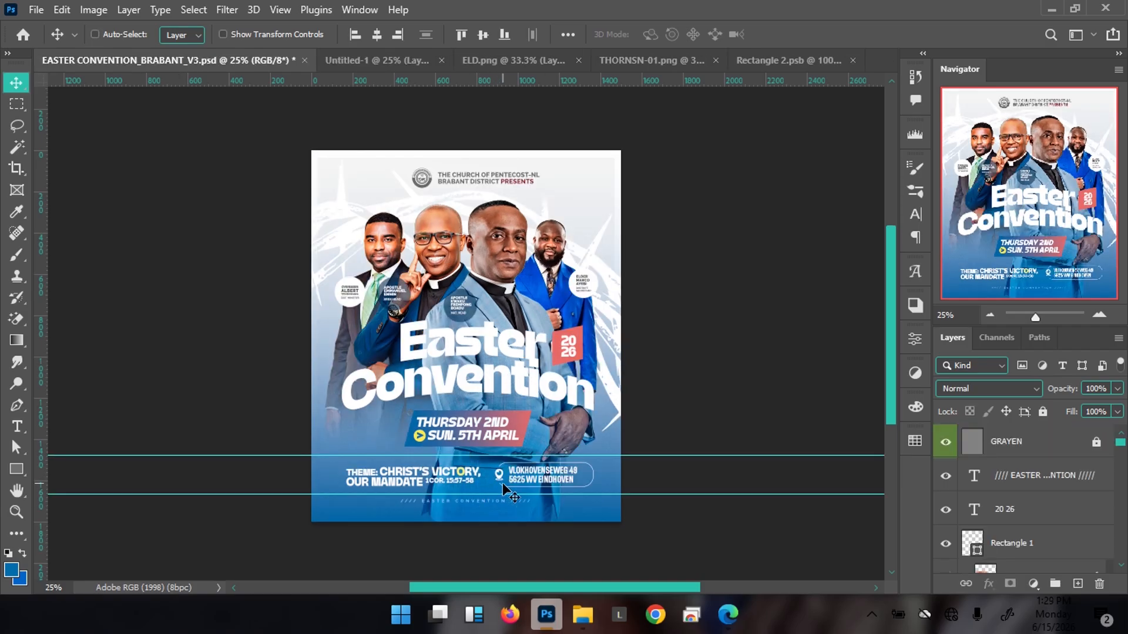
drag(507, 483, 595, 468)
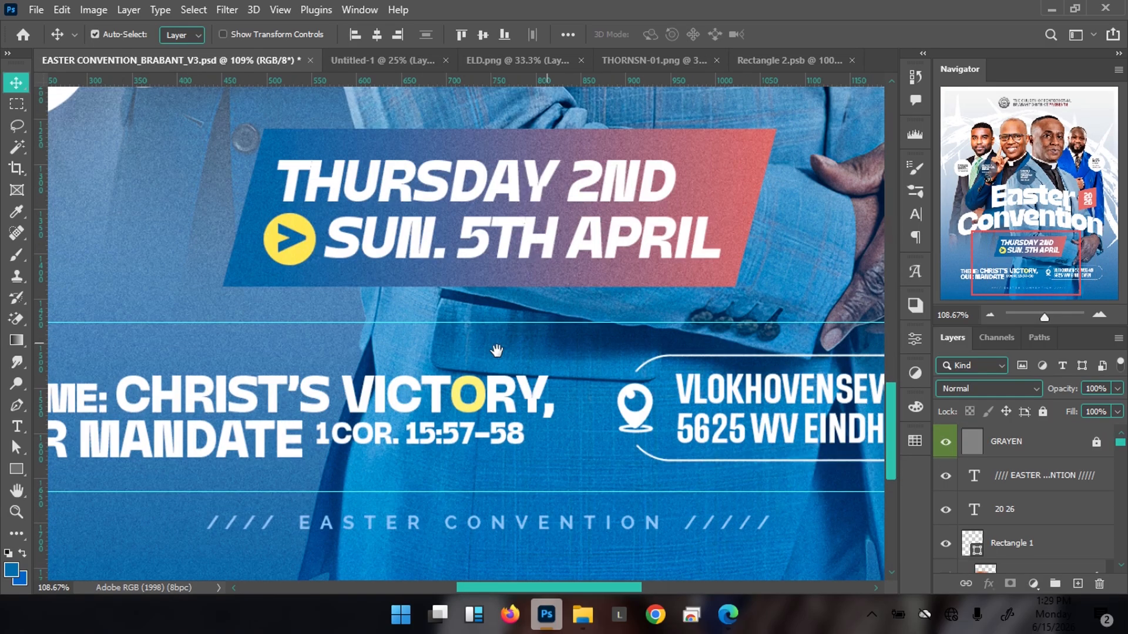
ctrl+click(773, 399)
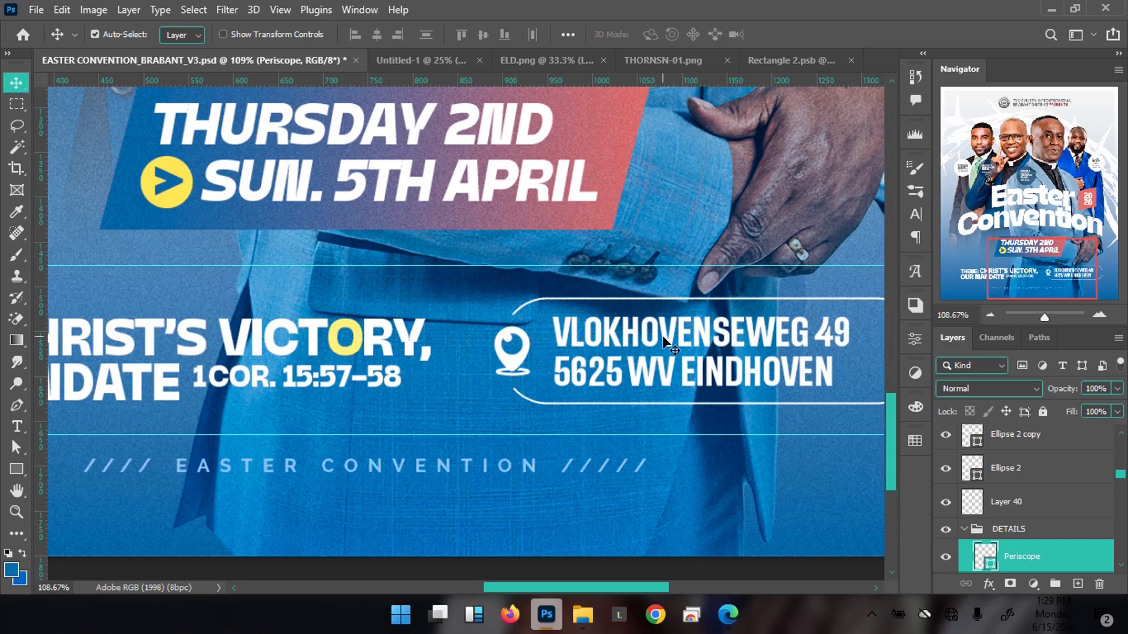
ctrl+shift+click(687, 359)
drag(693, 370, 557, 463)
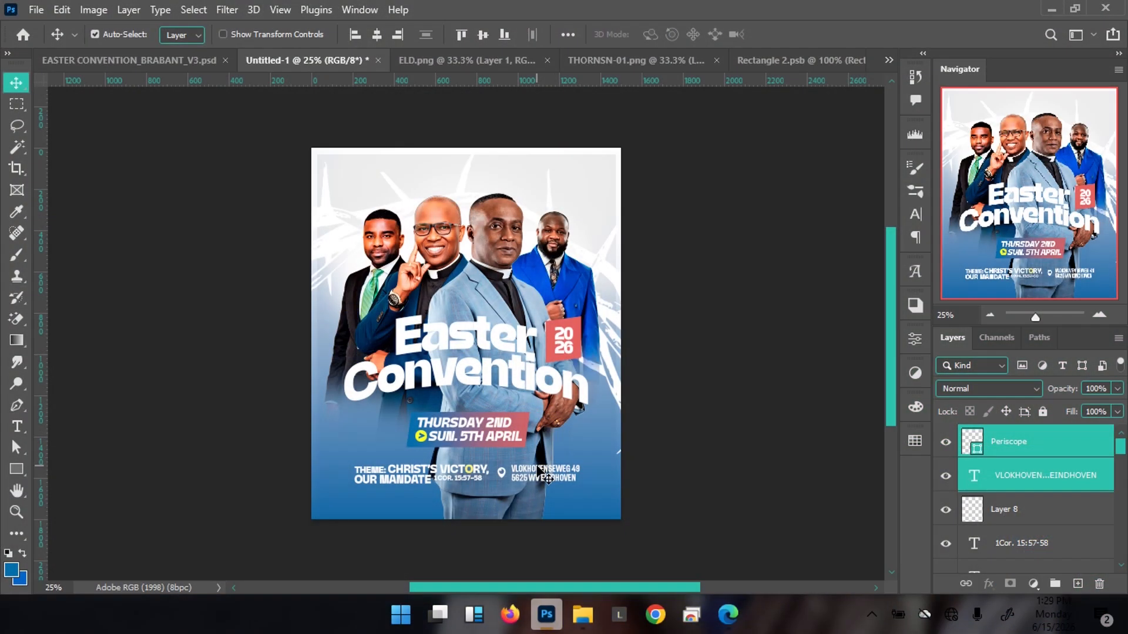
Step: Nudge the location pin and venue address right, away from the theme text
key(shift+Right)
key(shift+Right)
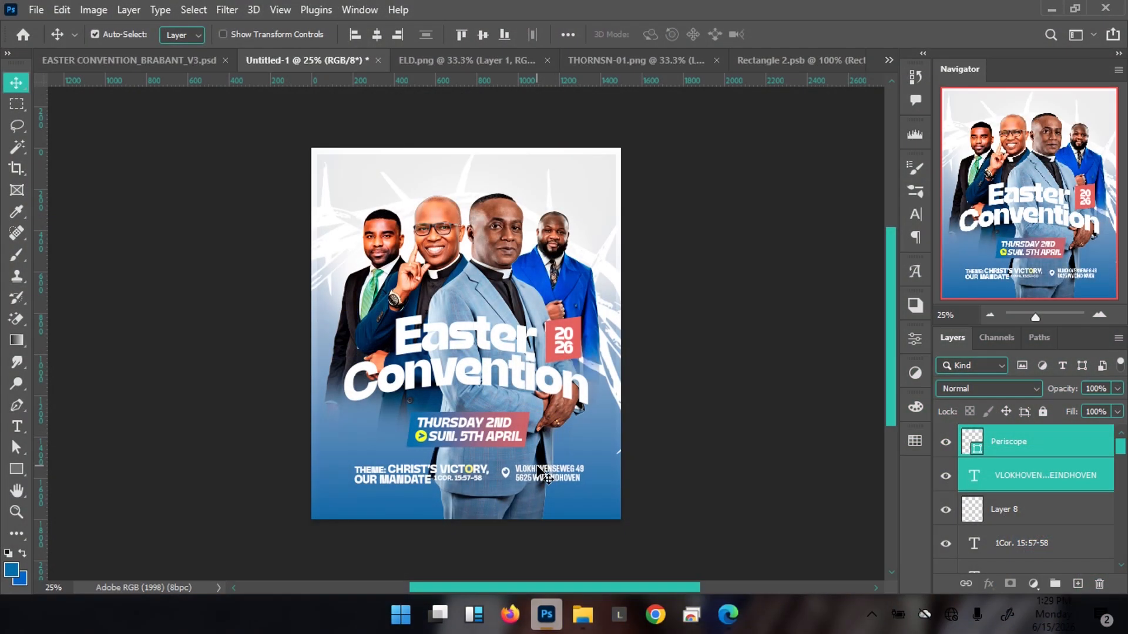
key(shift+Right)
key(shift+Right)
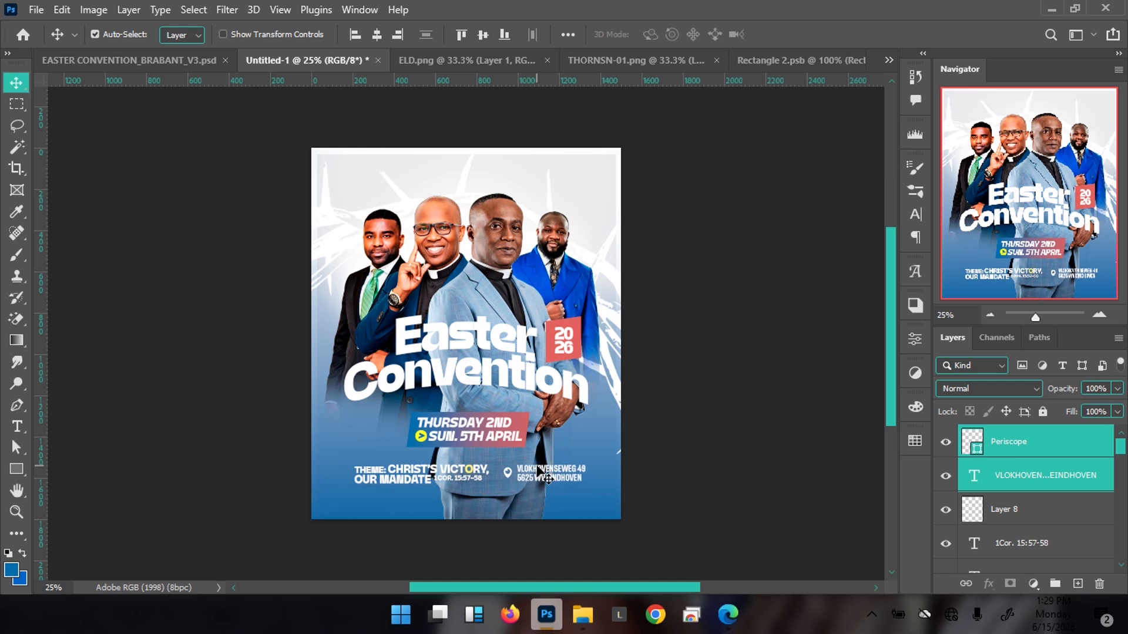
drag(512, 510, 592, 483)
drag(629, 337, 581, 331)
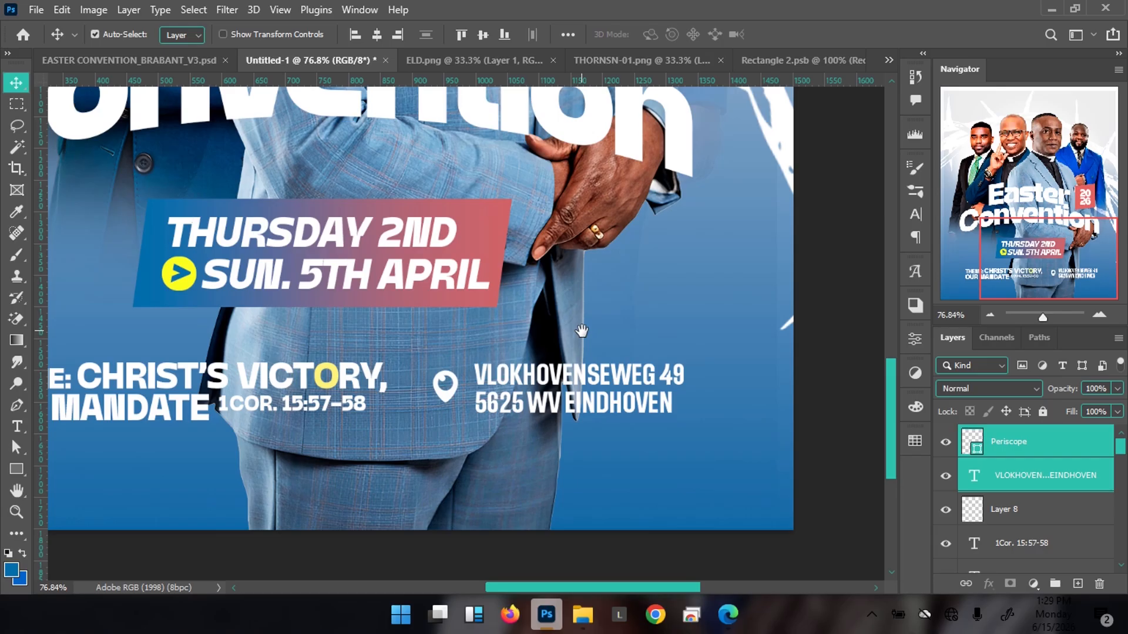
Step: Nudge the location pin and venue address left, and group them as VENUE
key(shift+Left)
key(shift+Left)
key(shift+Left)
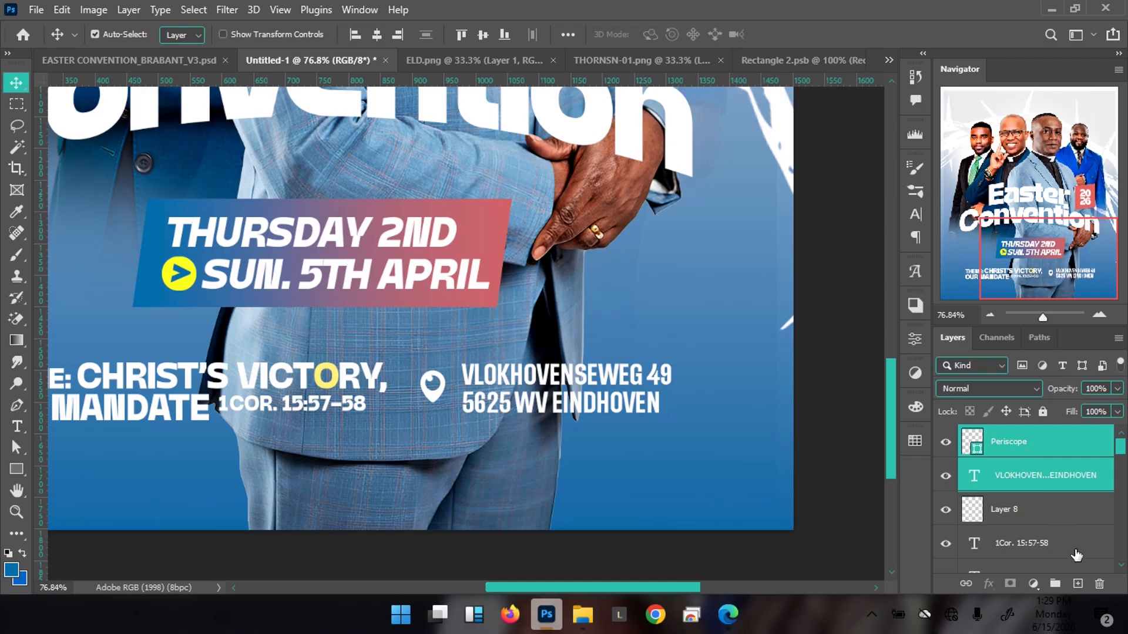
key(ctrl+g)
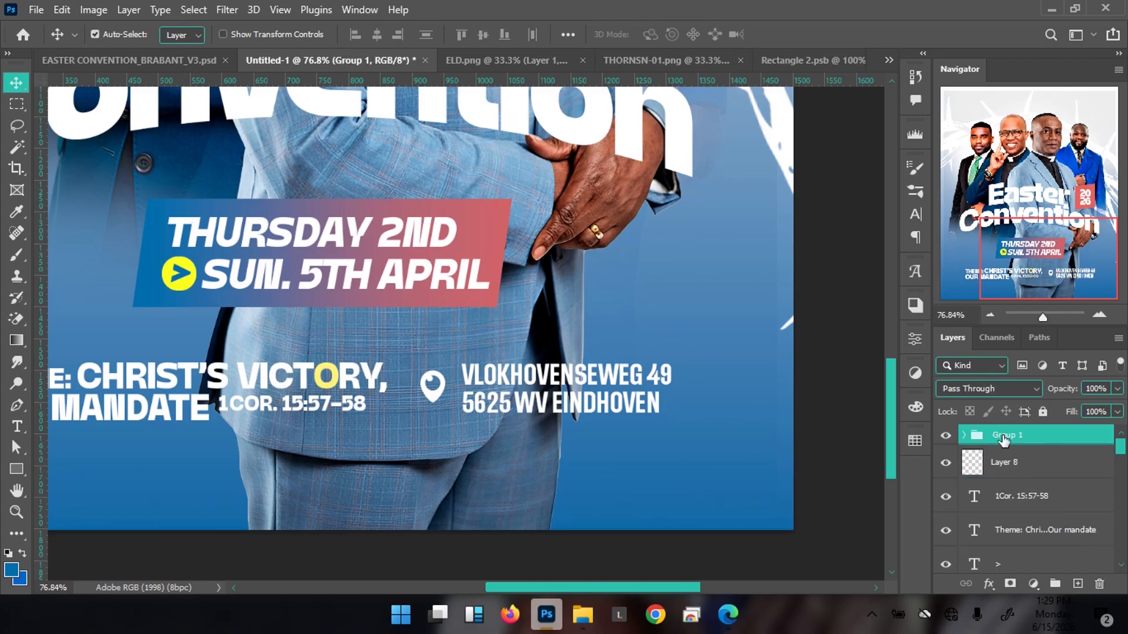
double_click(1005, 435)
text(VE)
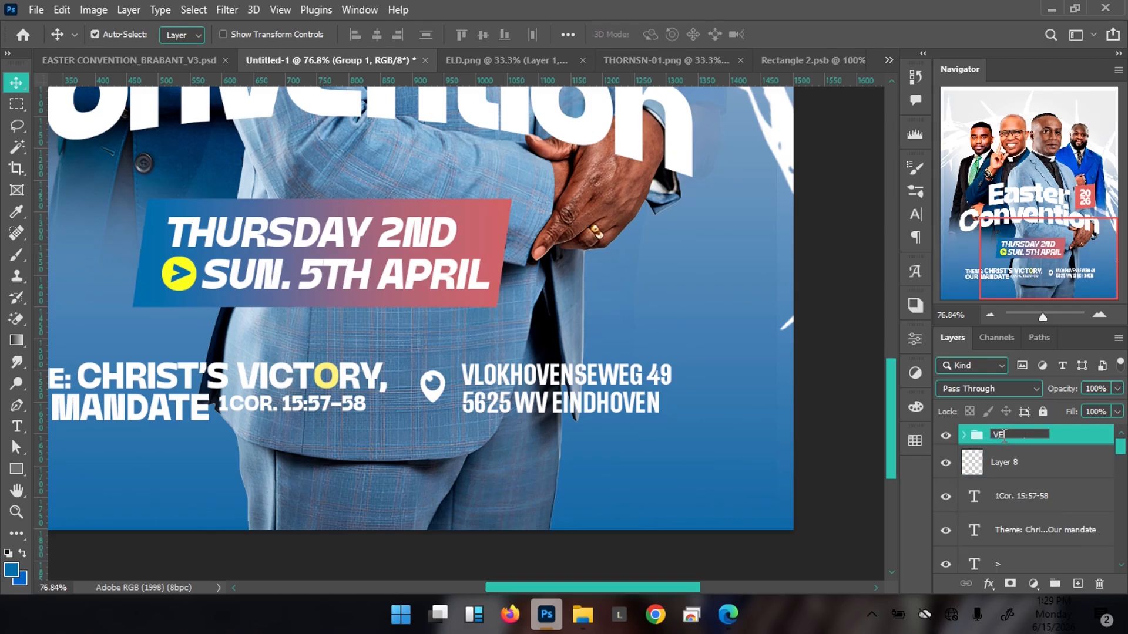
text(NUE)
key(Return)
Step: Add a layer at the top of the VENUE group and draw a 422 × 115 px rounded rectangle around the address, overlapping the pin
click(963, 435)
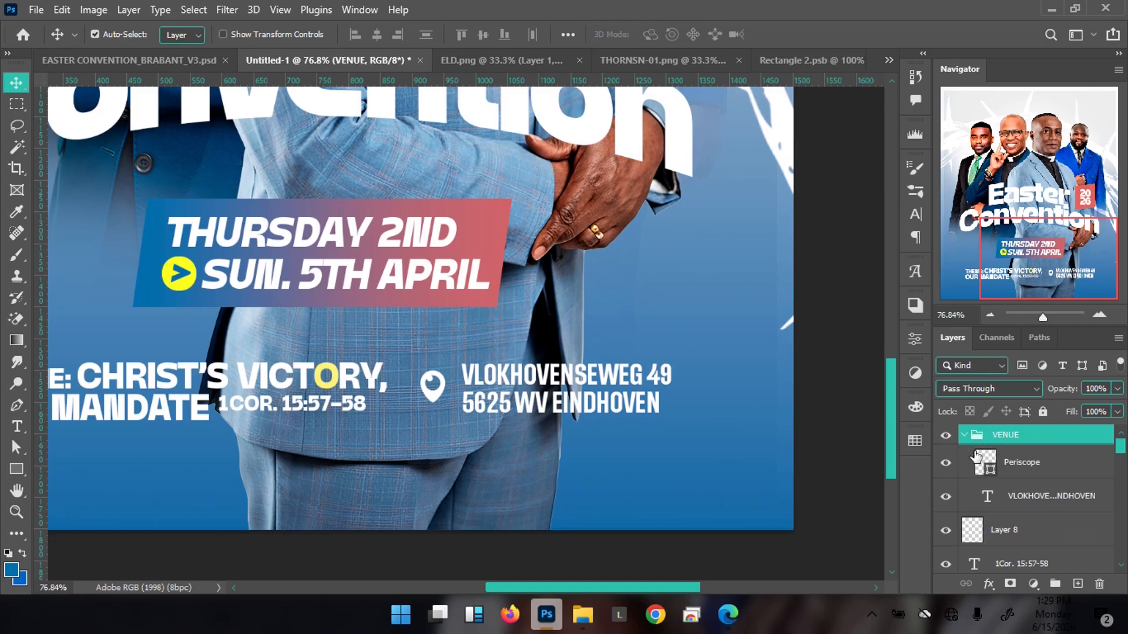
click(1020, 467)
click(1077, 584)
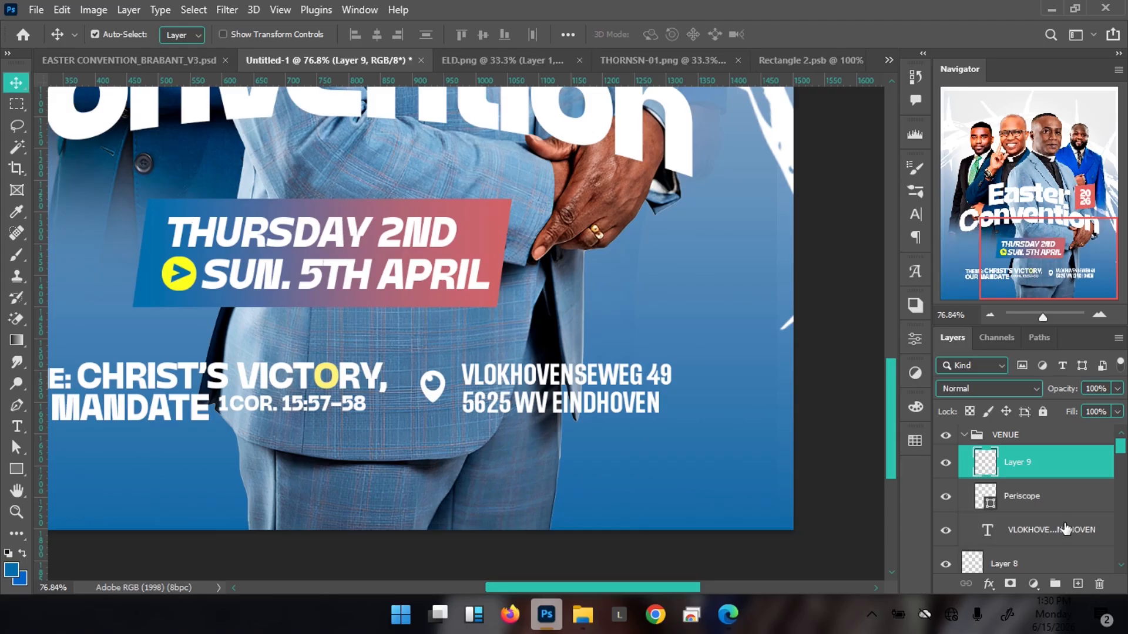
click(16, 468)
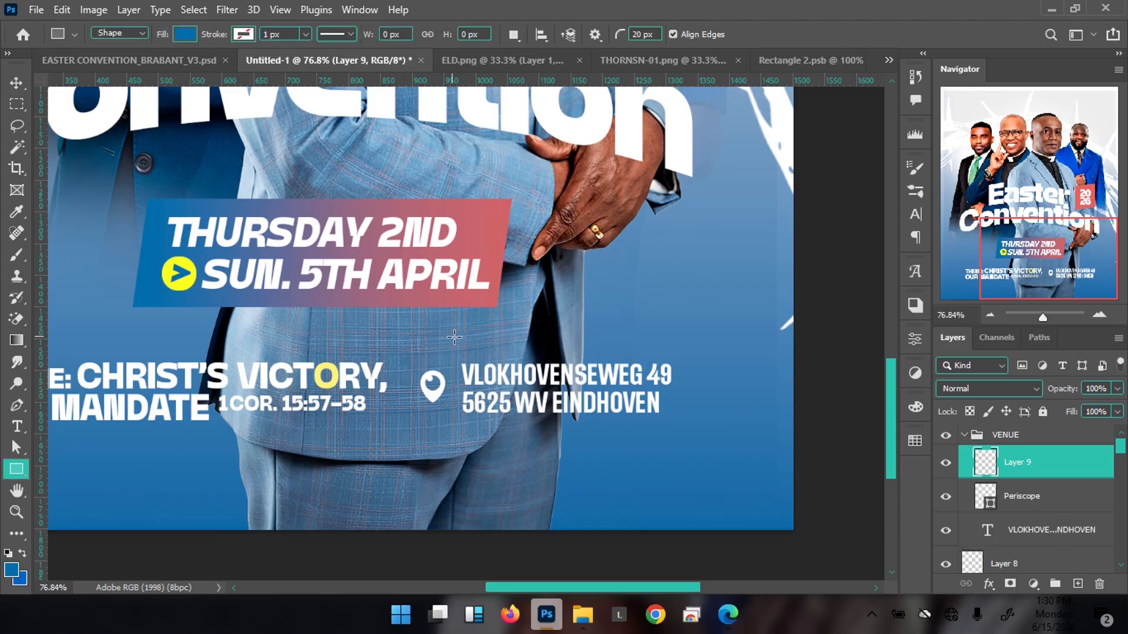
drag(428, 357, 693, 425)
key(space)
drag(444, 371, 453, 379)
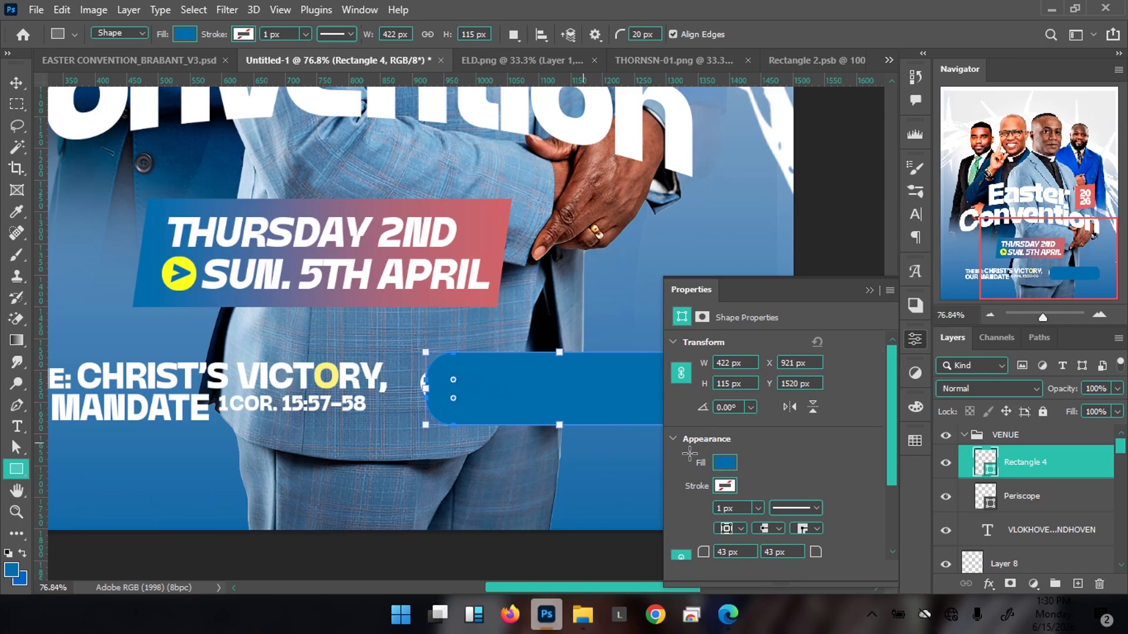
Step: Remove the rounded rectangle's fill and give it a white 2 px stroke
click(176, 36)
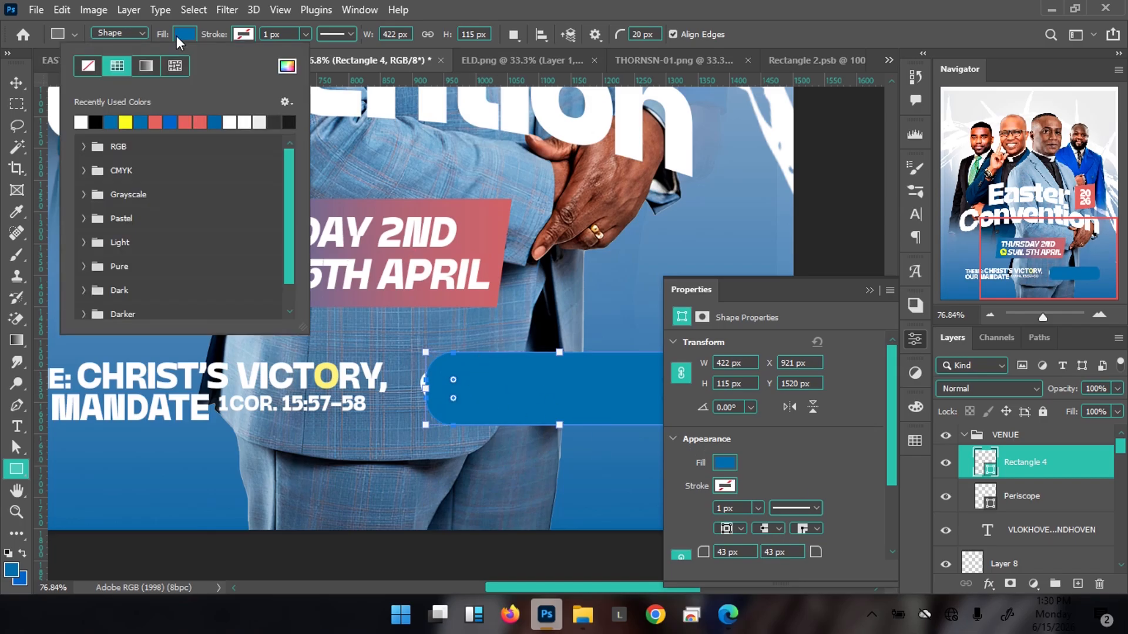
click(89, 66)
click(241, 34)
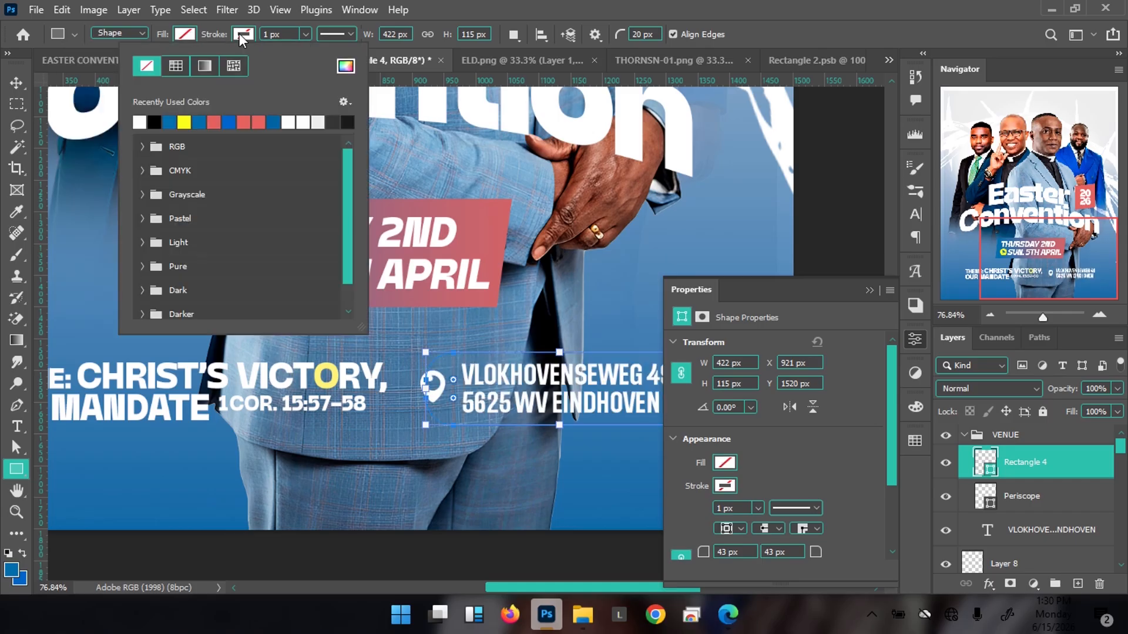
click(140, 122)
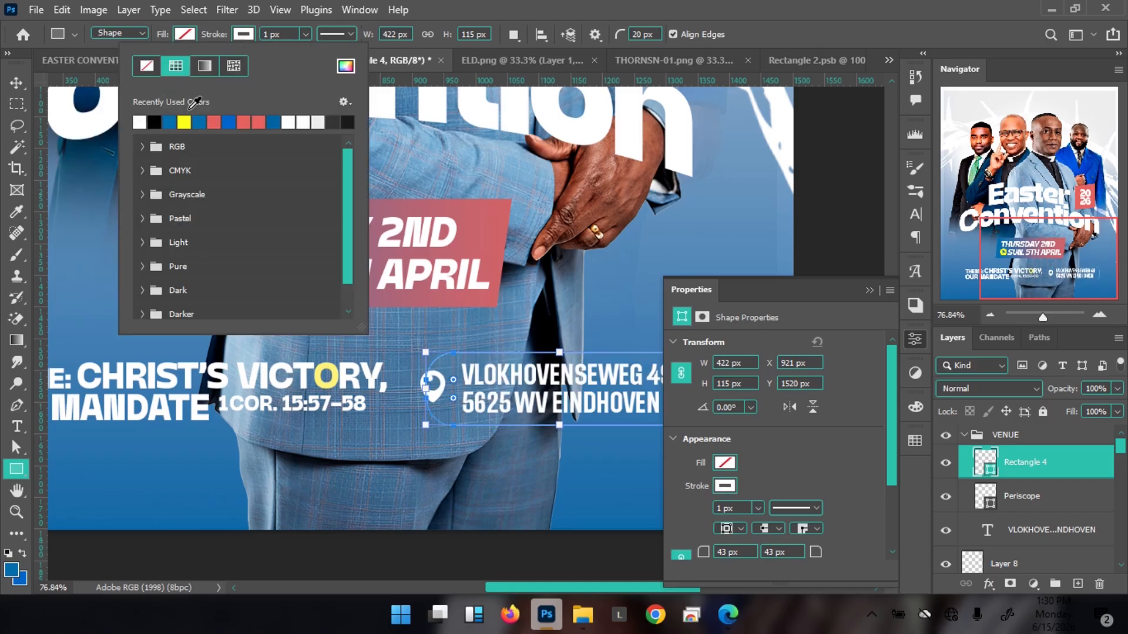
click(281, 33)
text(2)
key(Return)
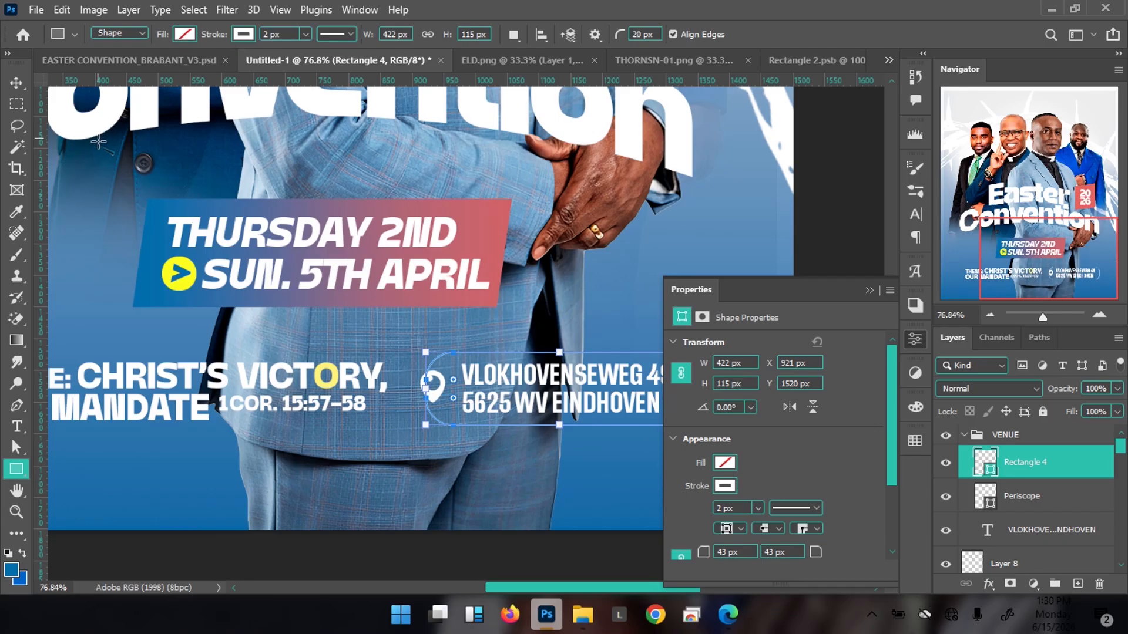
Step: Add a layer mask to the rounded rectangle and reduce the Brush tool's size to 60 px
key(v)
drag(439, 383, 394, 323)
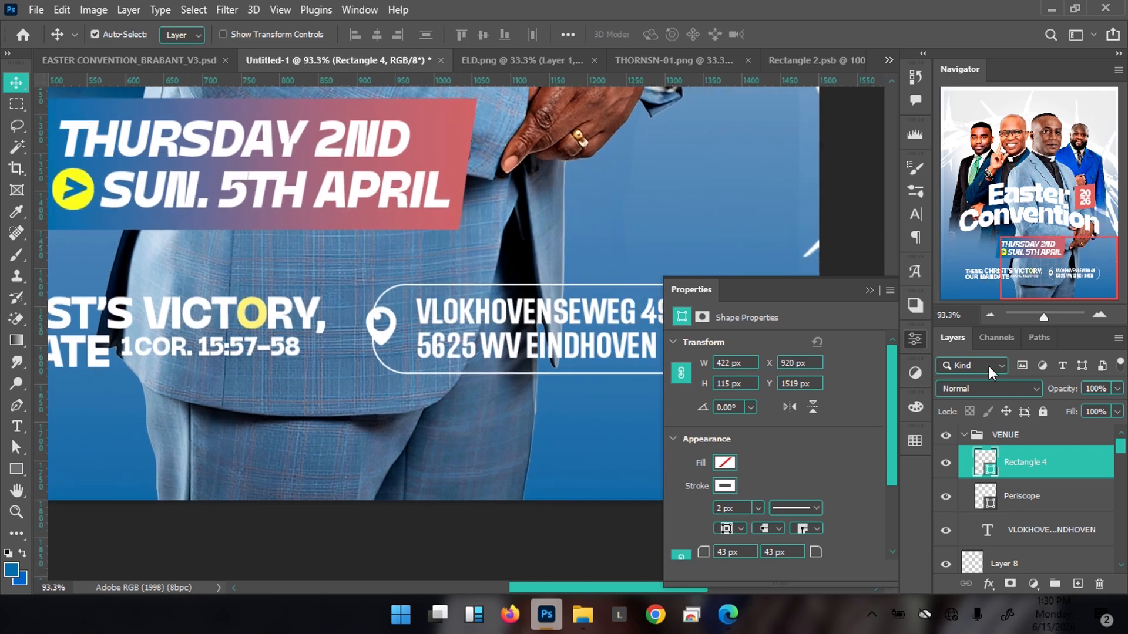
click(1010, 584)
key(b)
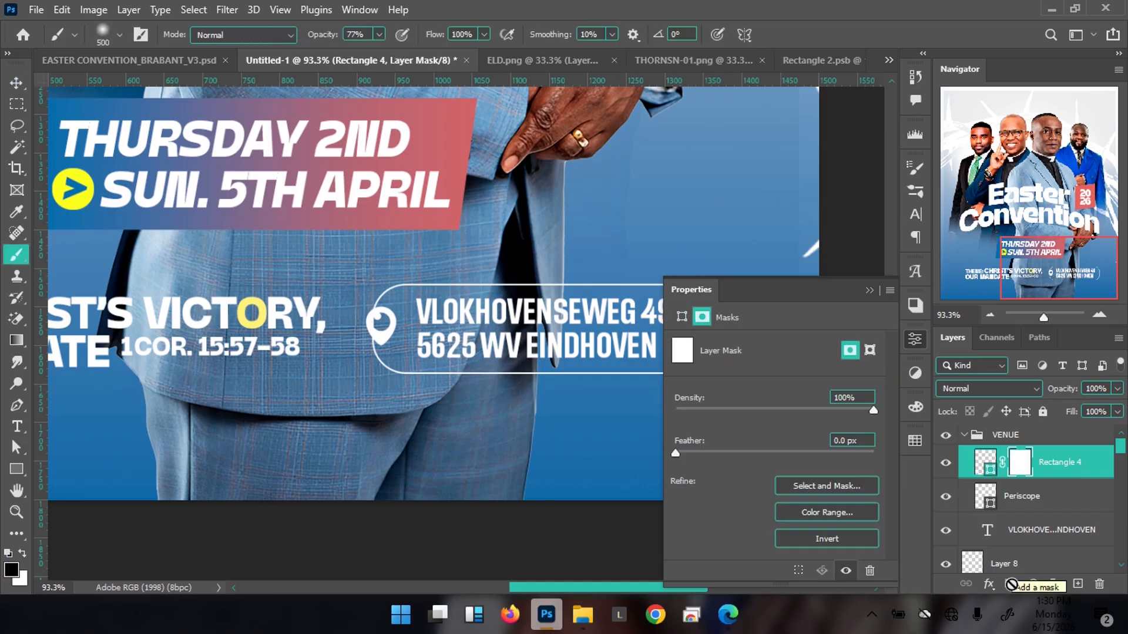
key(bracketleft)
key(bracketleft)
key(bracketleft)
key(bracketleft)
key(bracketleft)
key(bracketleft)
key(bracketleft)
key(bracketleft)
key(bracketleft)
key(bracketleft)
key(bracketleft)
key(bracketleft)
key(bracketleft)
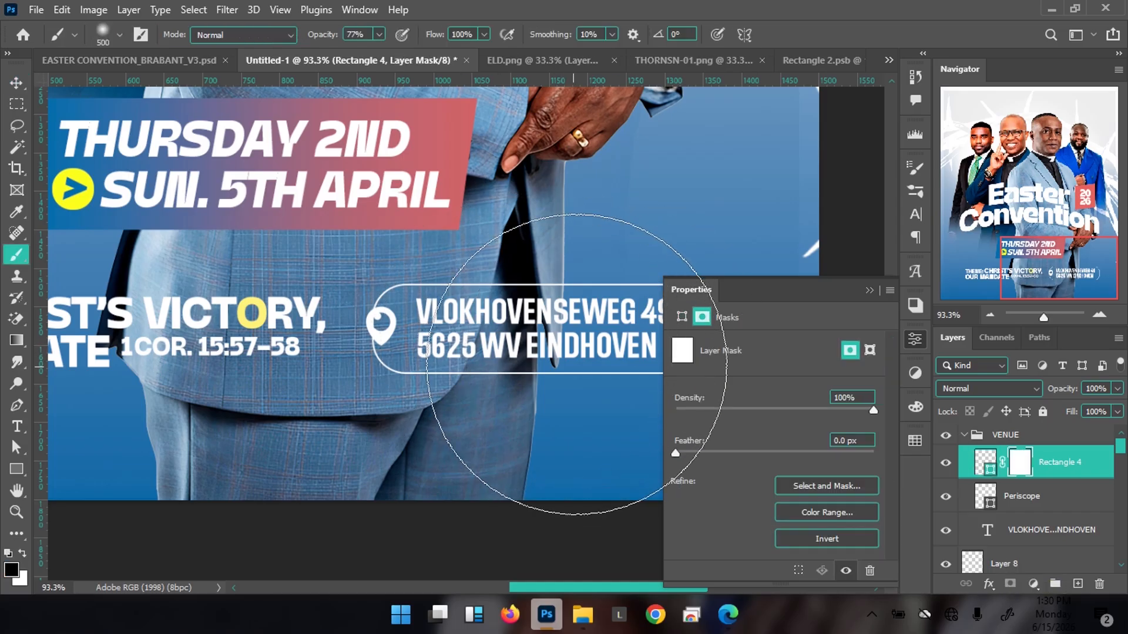
key(bracketright)
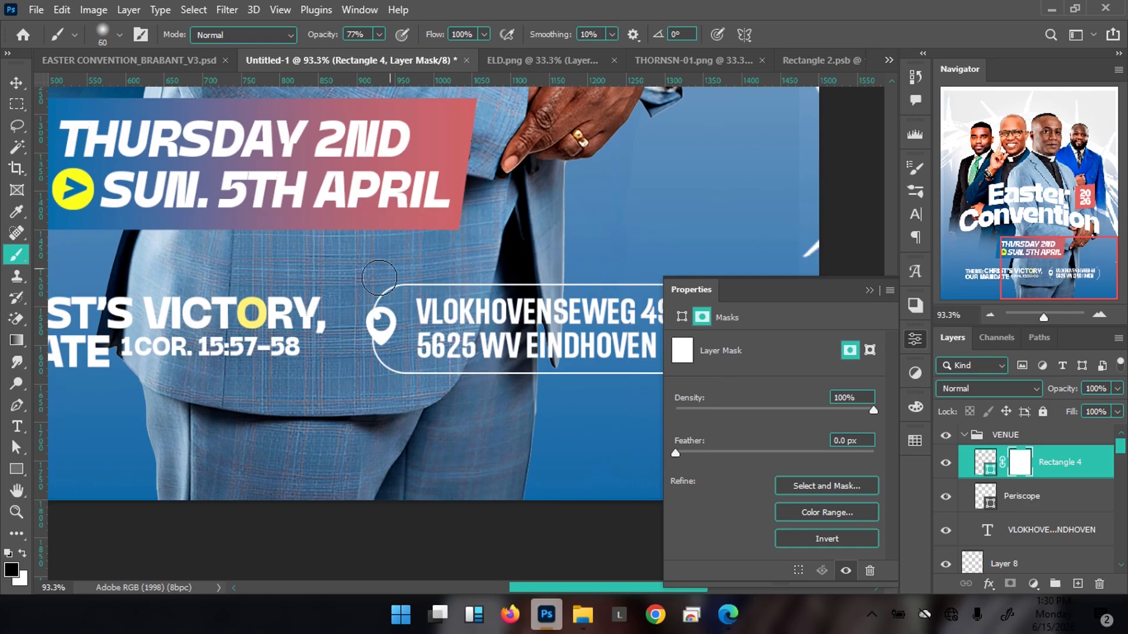
Step: Mask out the rectangle outline behind the location pin with a 30 px Hard Round brush at 100% opacity
click(120, 36)
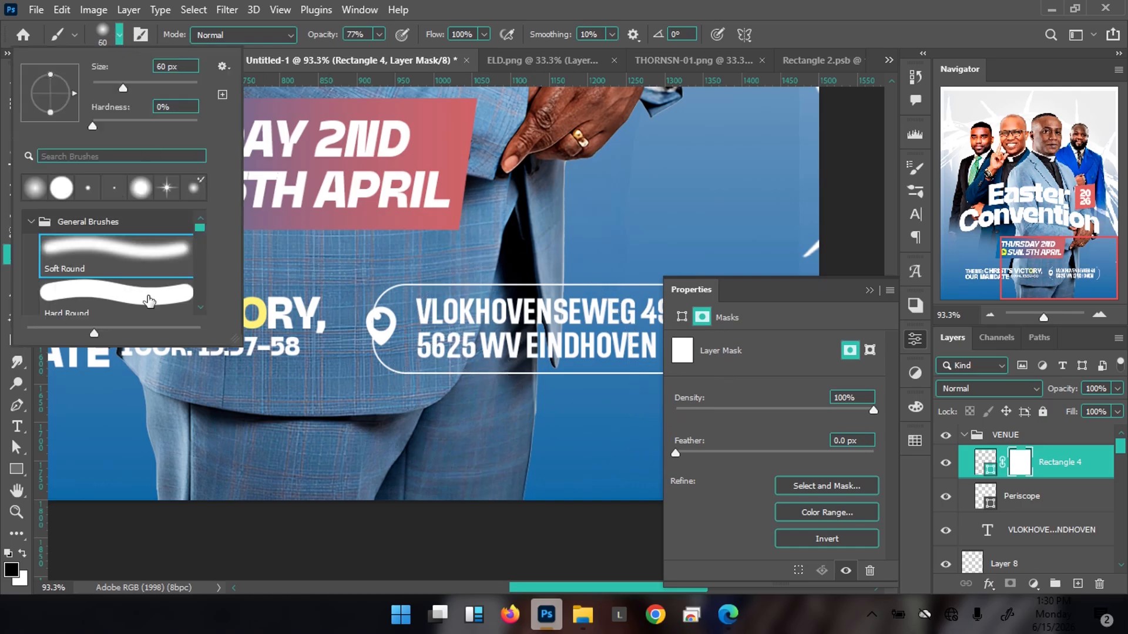
click(192, 276)
click(379, 35)
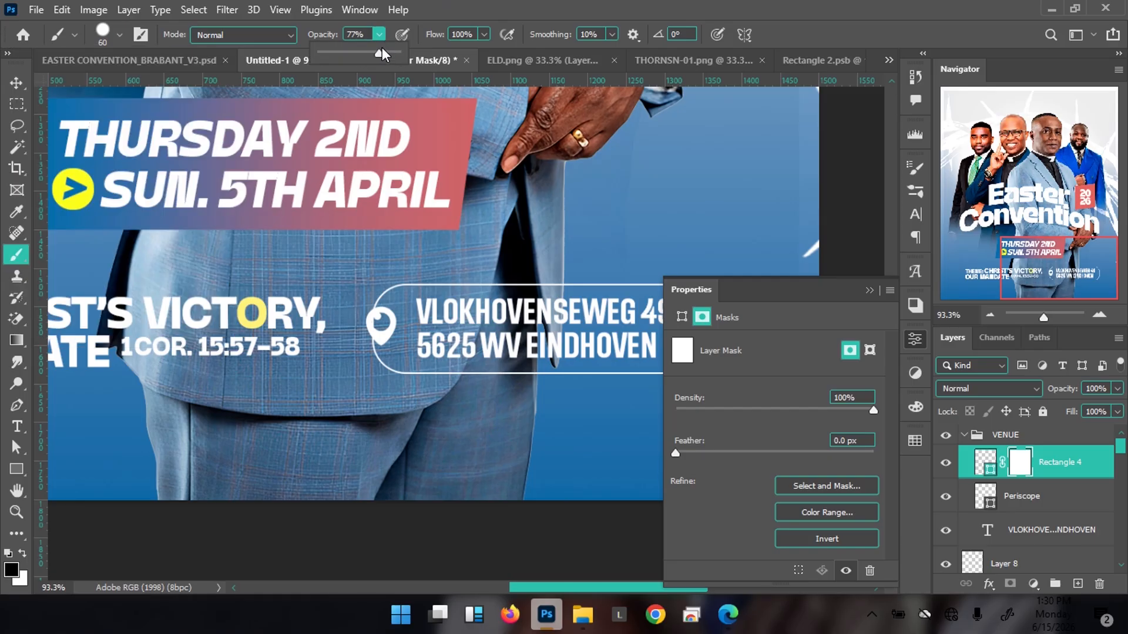
key(bracketleft)
key(bracketleft)
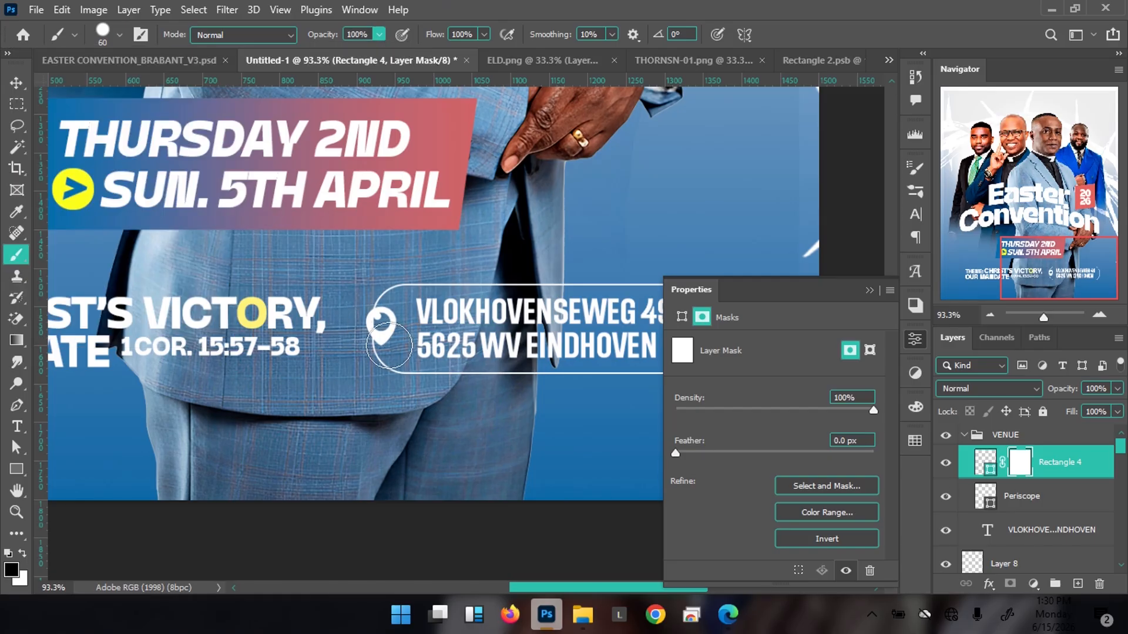
key(bracketleft)
click(119, 34)
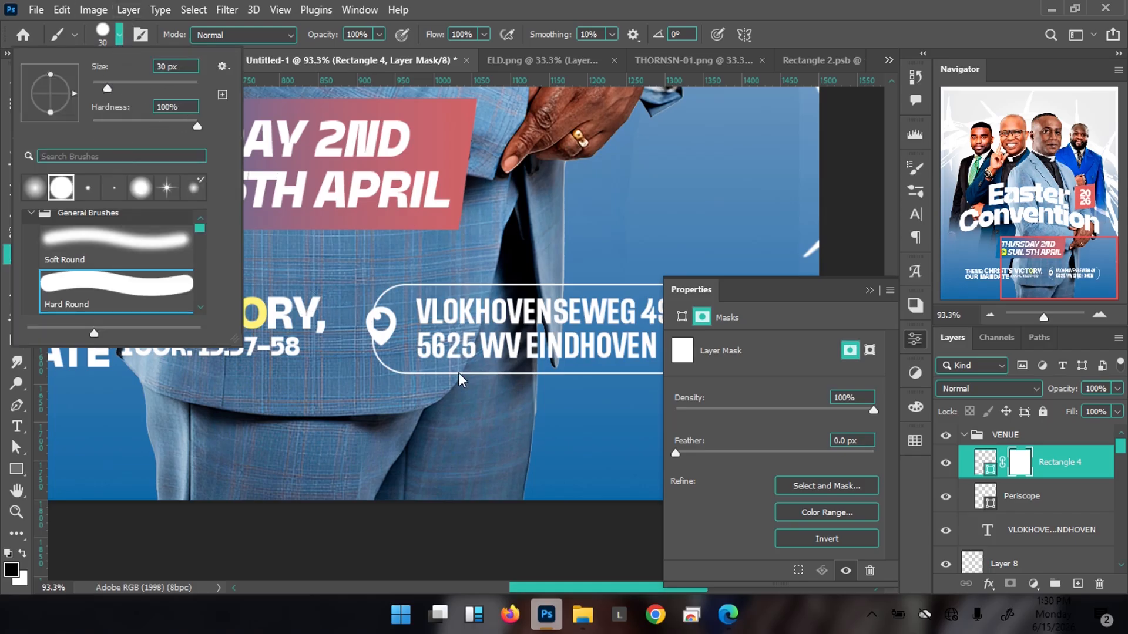
click(381, 336)
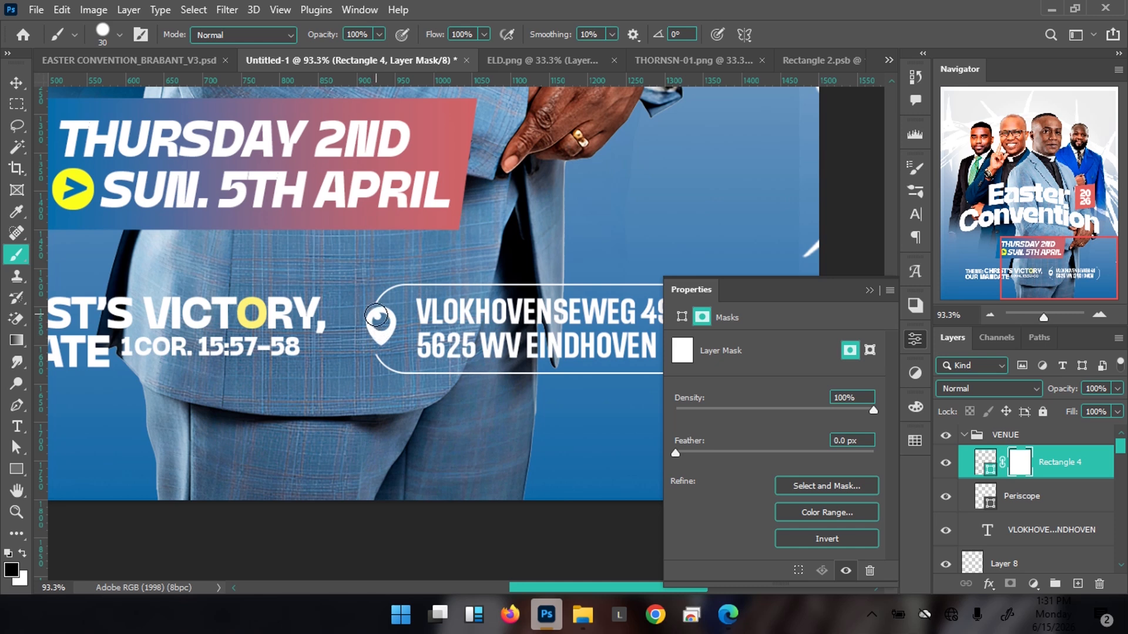
Step: Scale the location pin to 81.73% and nudge it left and slightly up into the gap in the outline
key(v)
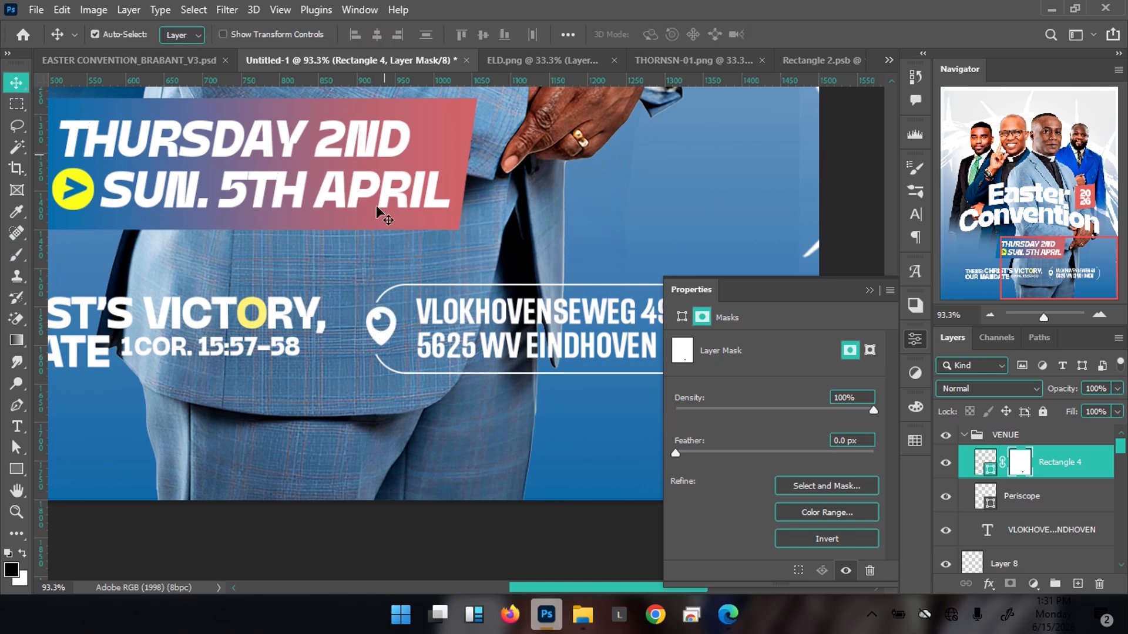
click(379, 345)
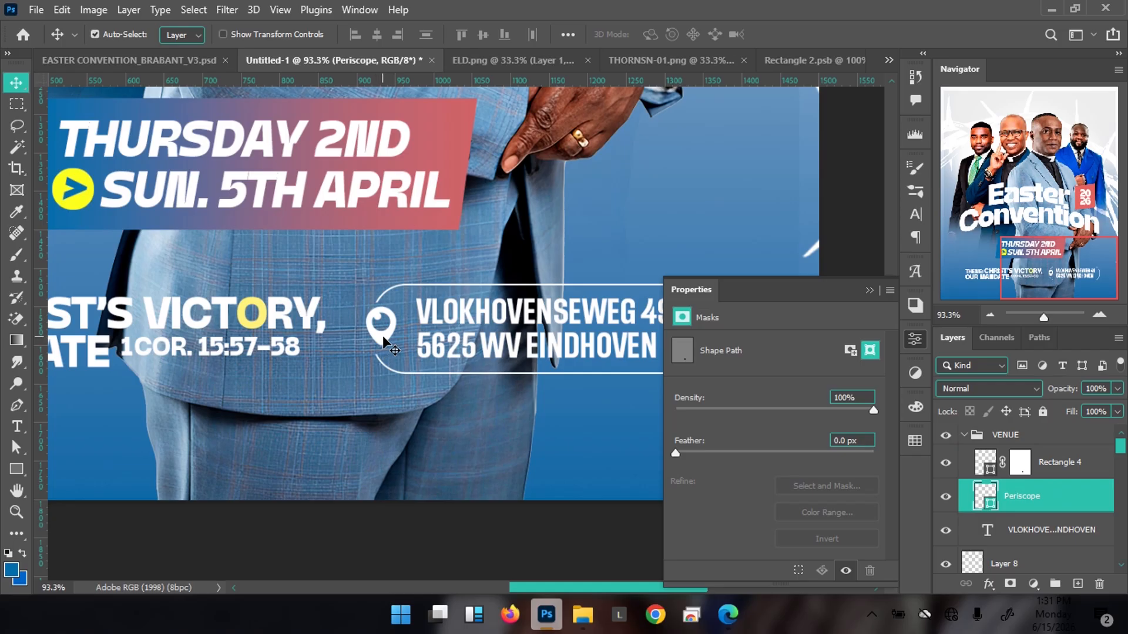
key(ctrl+t)
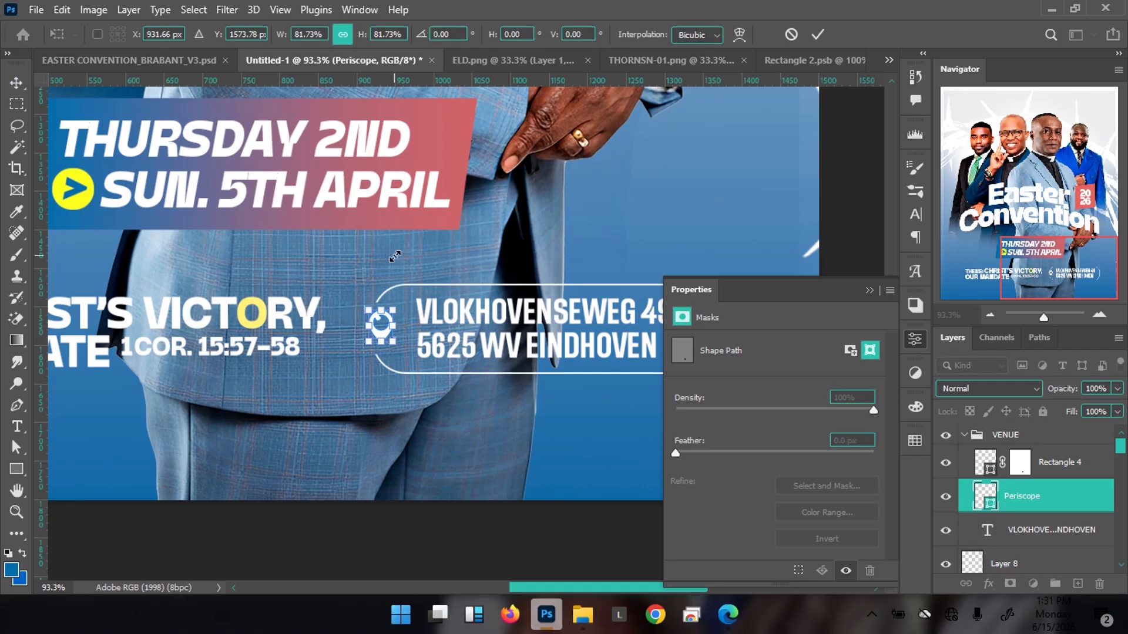
key(Return)
key(shift+Left)
key(Right)
key(Right)
key(Up)
key(Up)
key(Right)
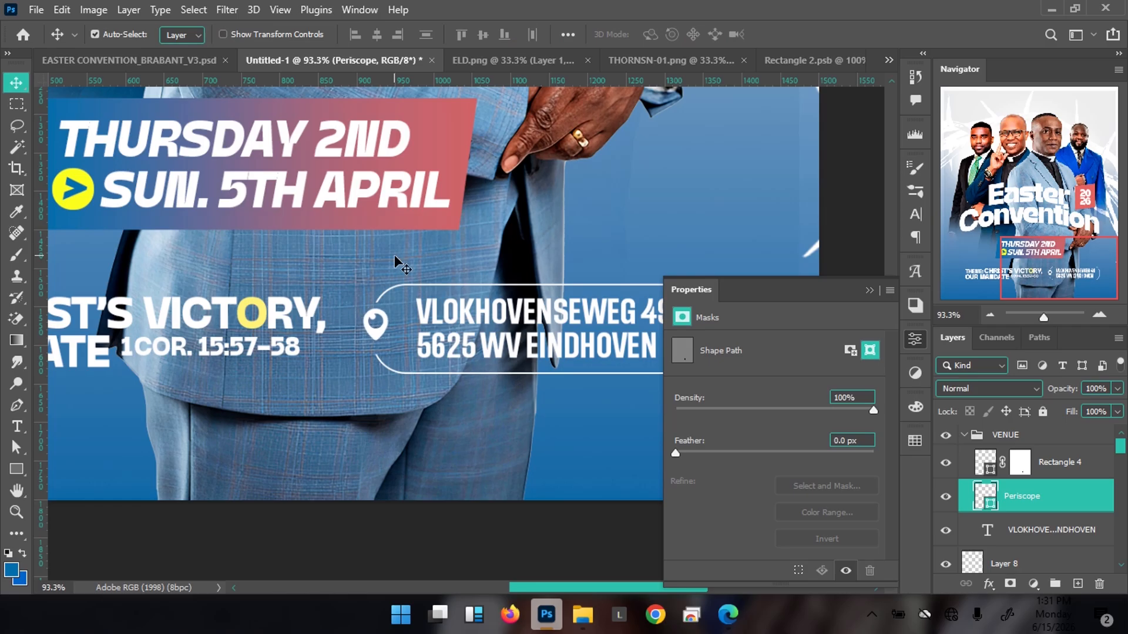
Step: Add a new layer above the location pin and choose the Ellipse tool
key(ctrl+shift+n)
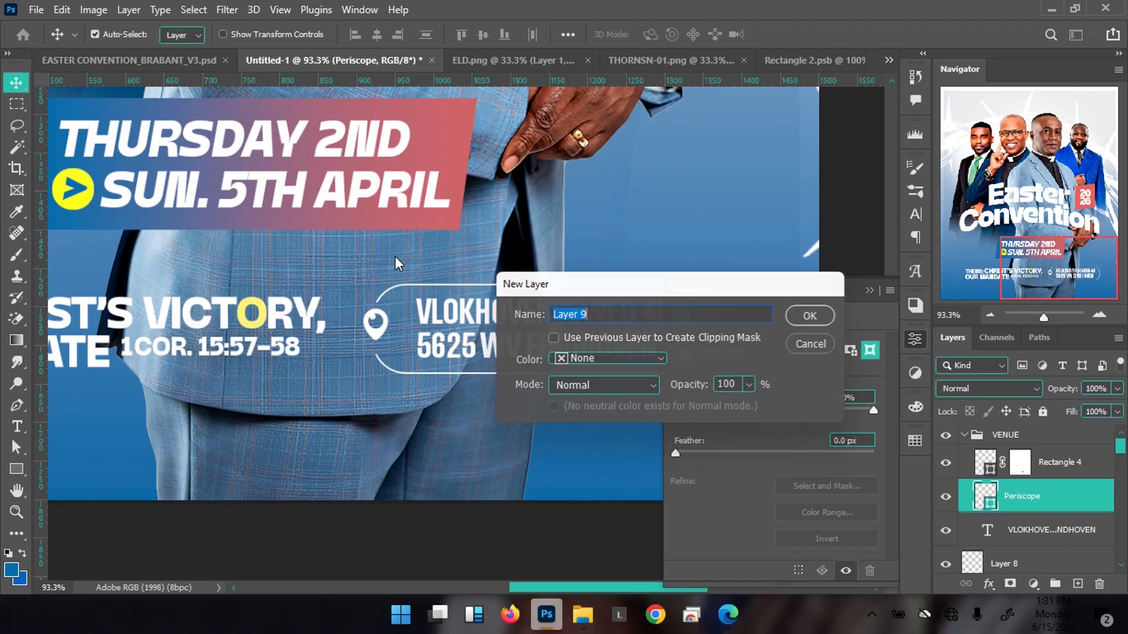
key(Return)
scroll(372, 355, up, 3)
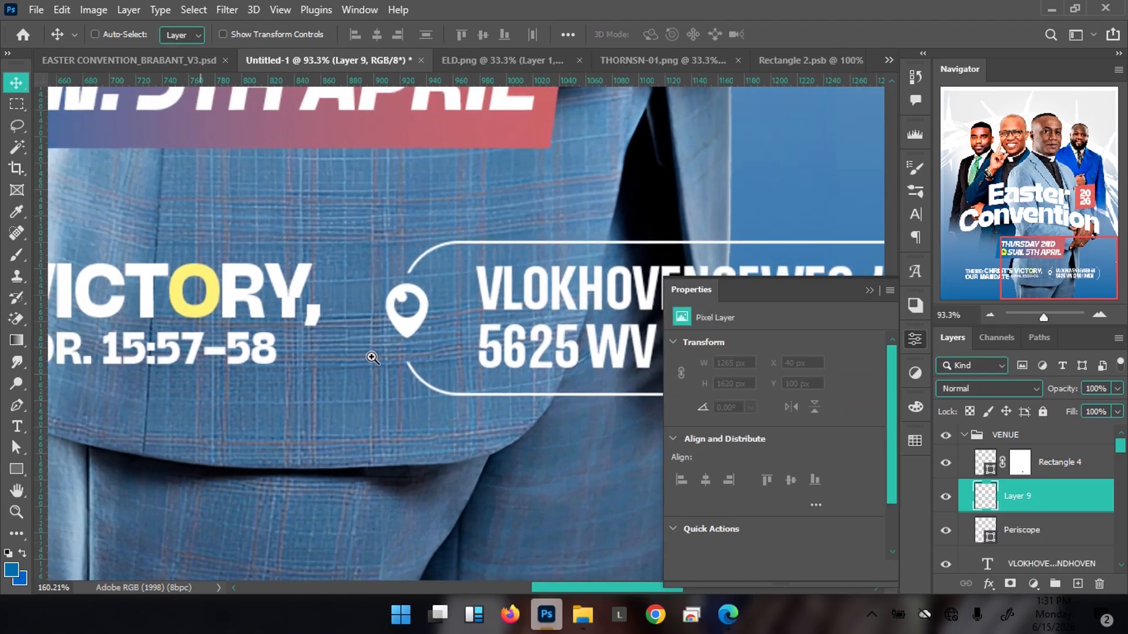
key(u)
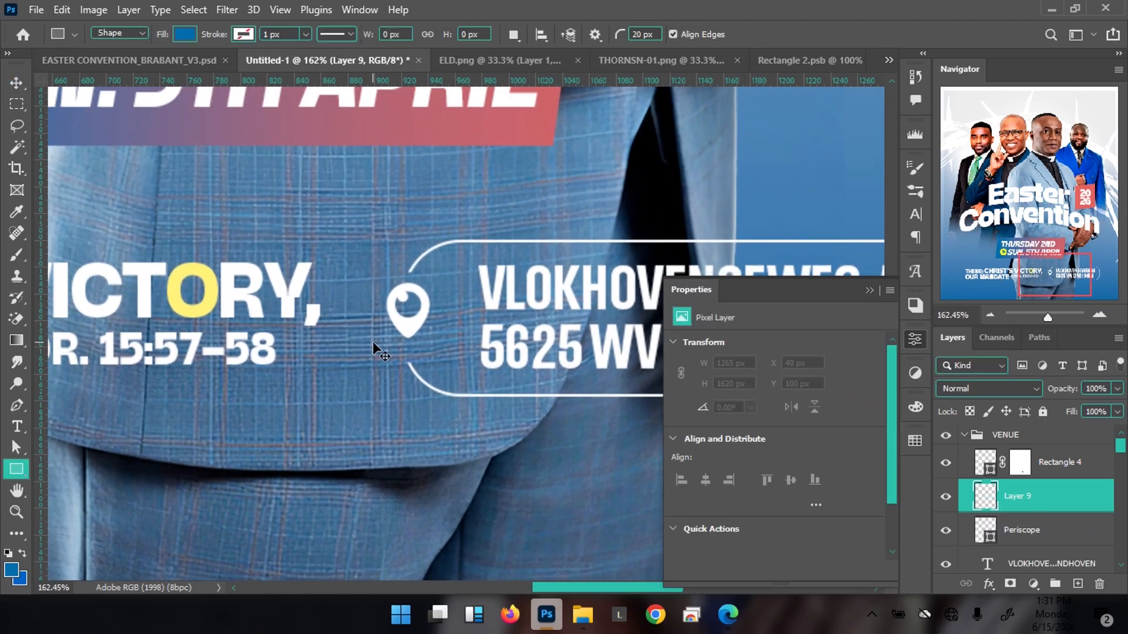
right_click(19, 470)
click(93, 483)
scroll(420, 324, up, 2)
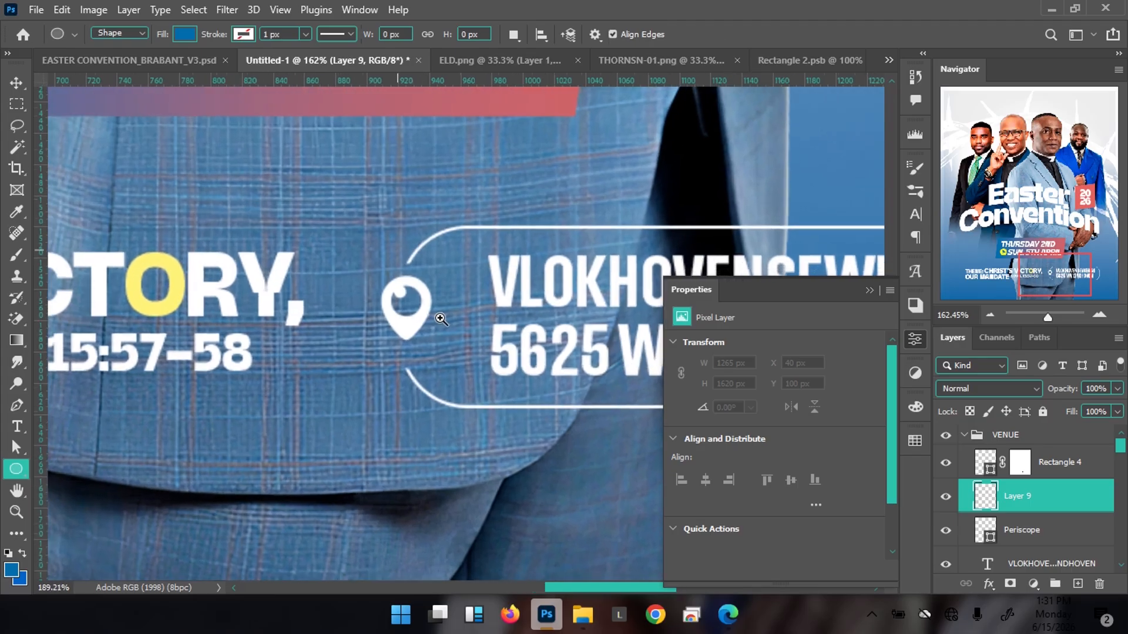
Step: Draw a flat 29 × 4 px ellipse beneath the location pin with no fill and a white 3 px stroke
click(185, 35)
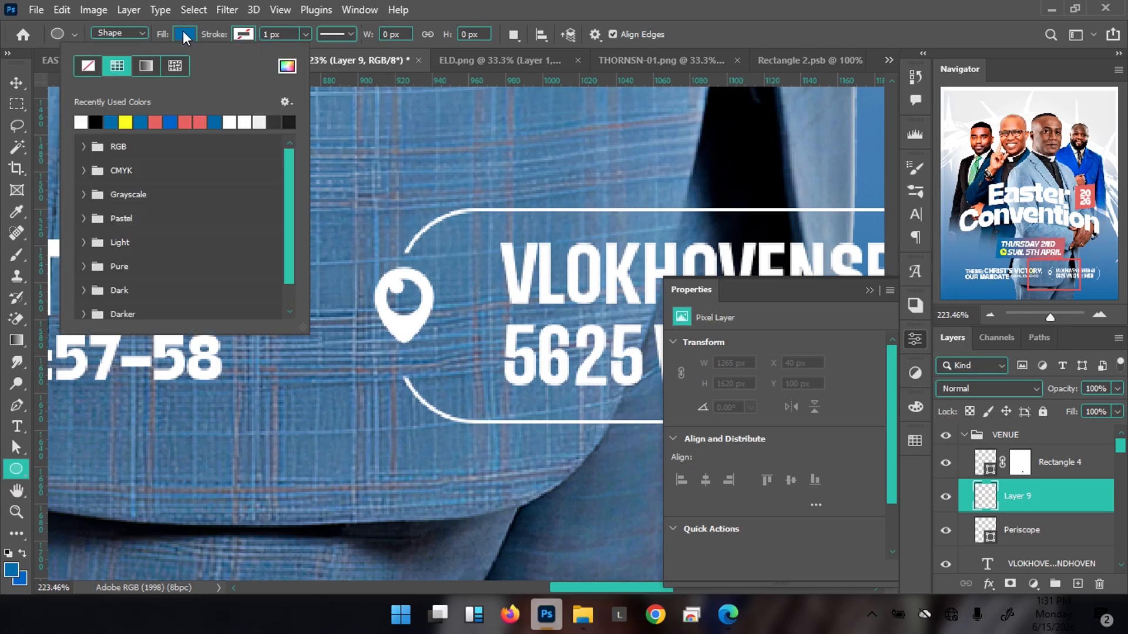
click(88, 66)
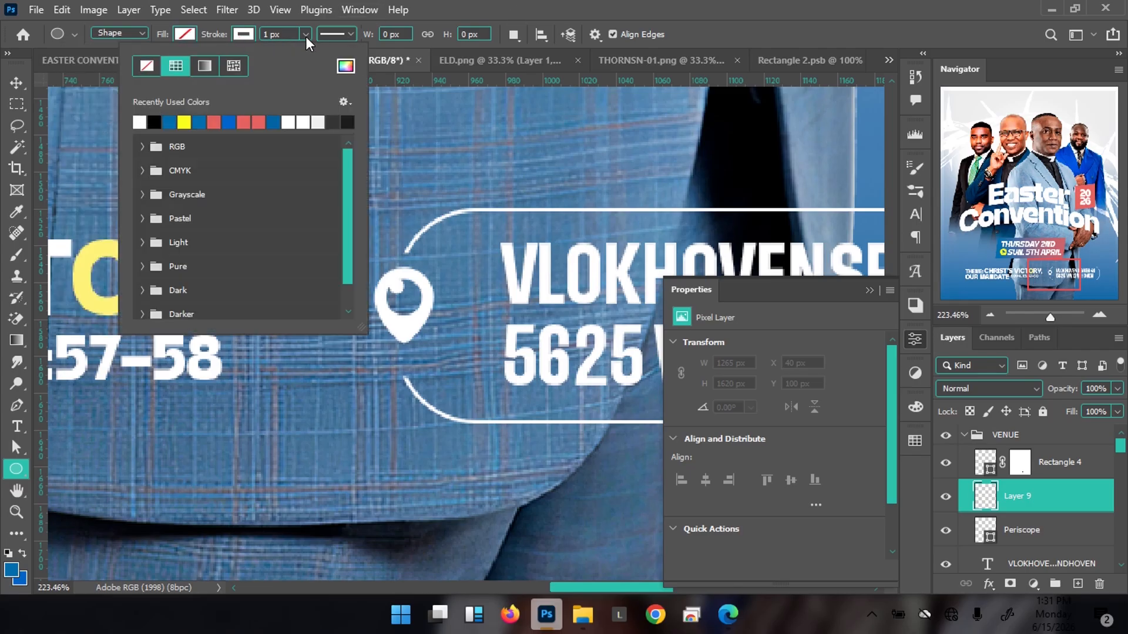
click(240, 33)
text(3)
key(Return)
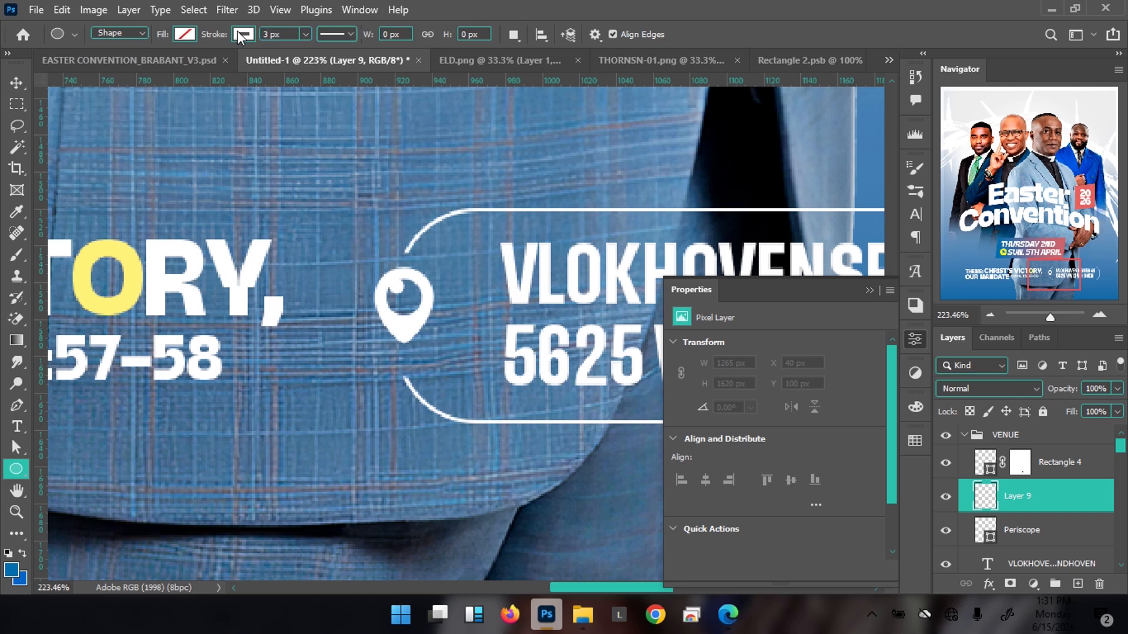
drag(379, 347, 427, 353)
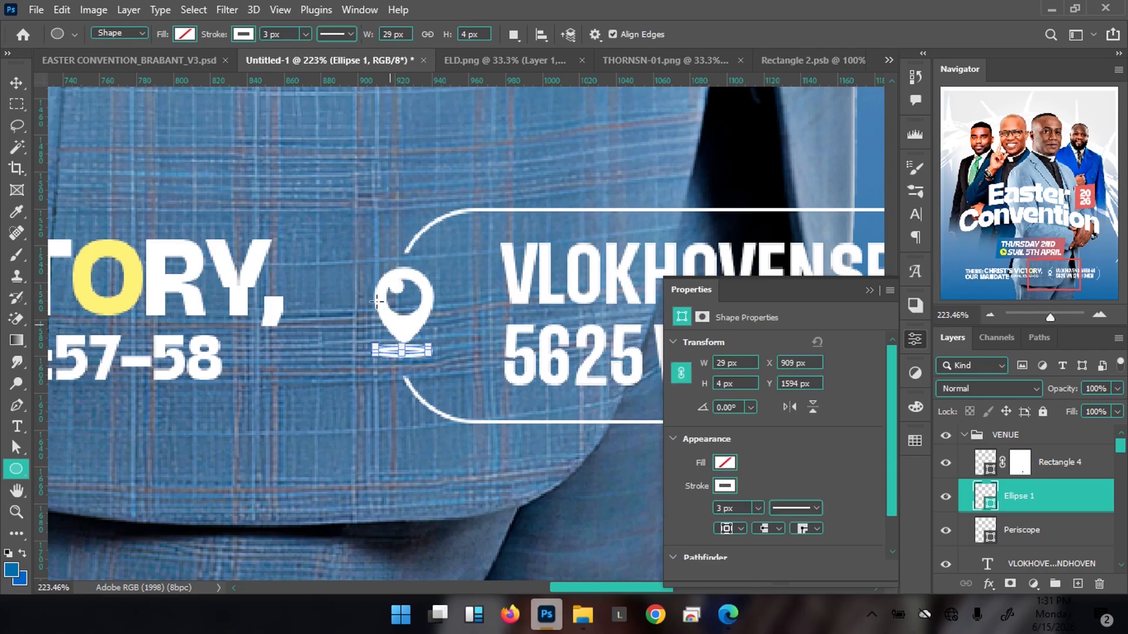
key(v)
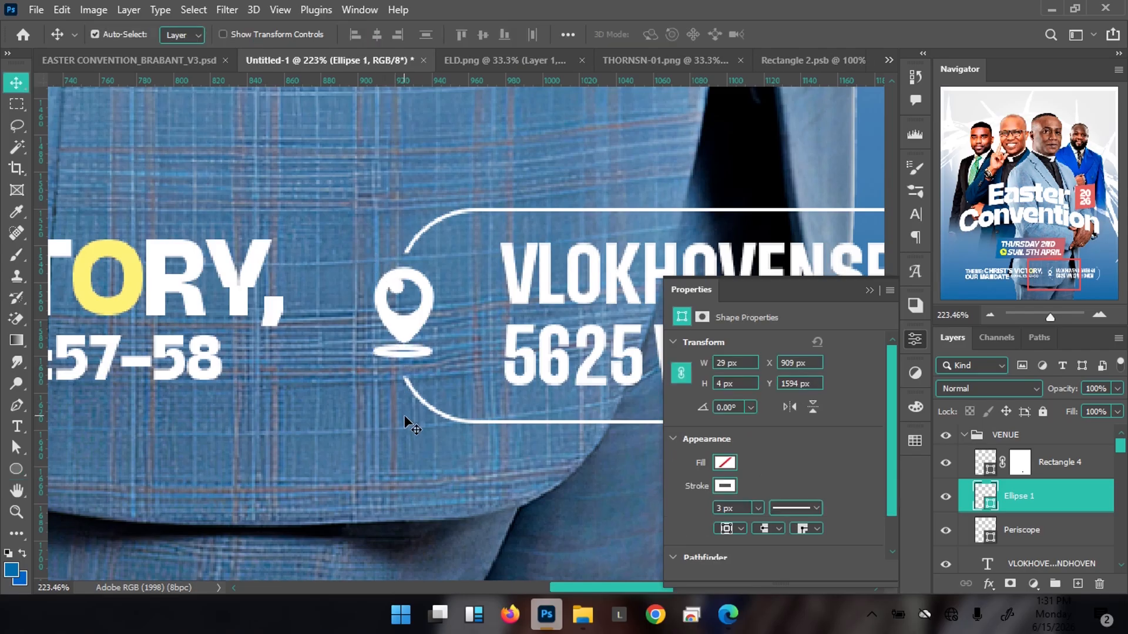
Step: Set the stroke width of the ellipse beneath the pin to 2 px
scroll(420, 314, down, 5)
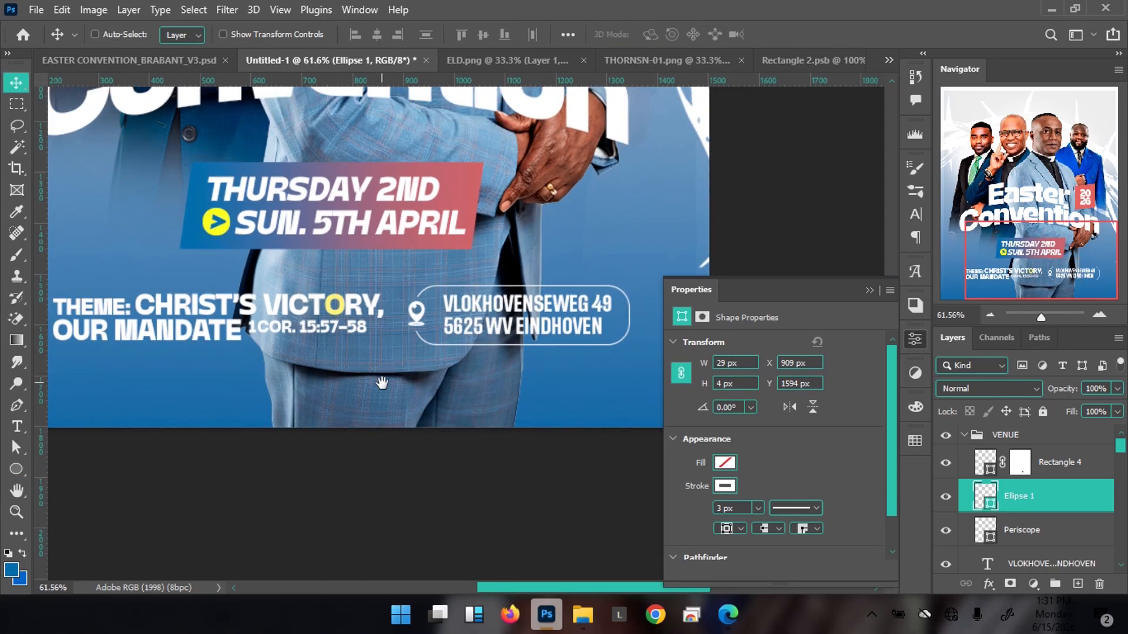
click(740, 508)
text(3)
key(Return)
scroll(460, 325, up, 5)
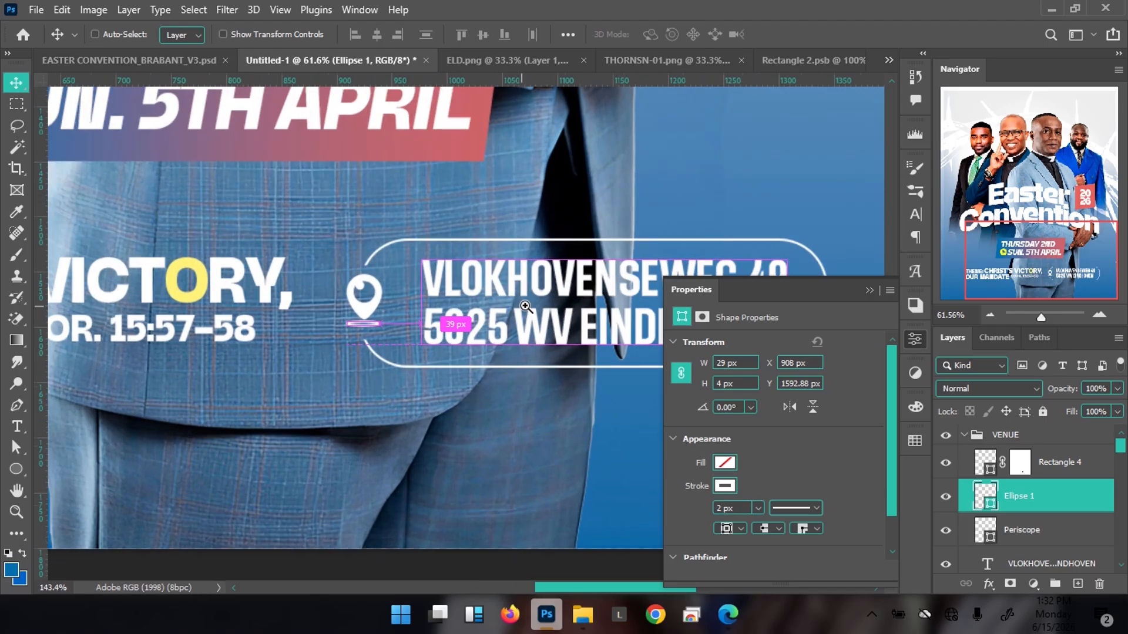
Step: Nudge the white ellipse beneath the location pin slightly right and up
drag(407, 320, 370, 310)
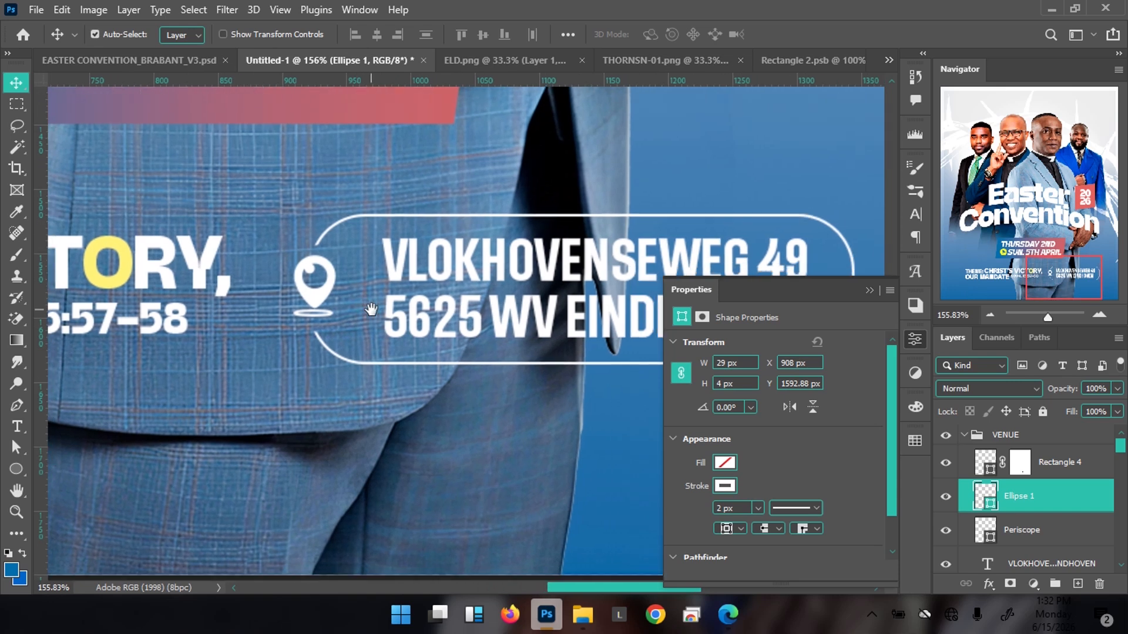
key(Right)
key(Up)
key(Up)
Step: Add a layer mask to the ellipse and prepare a small 8 px brush for masking it around the pin's tip
click(1010, 584)
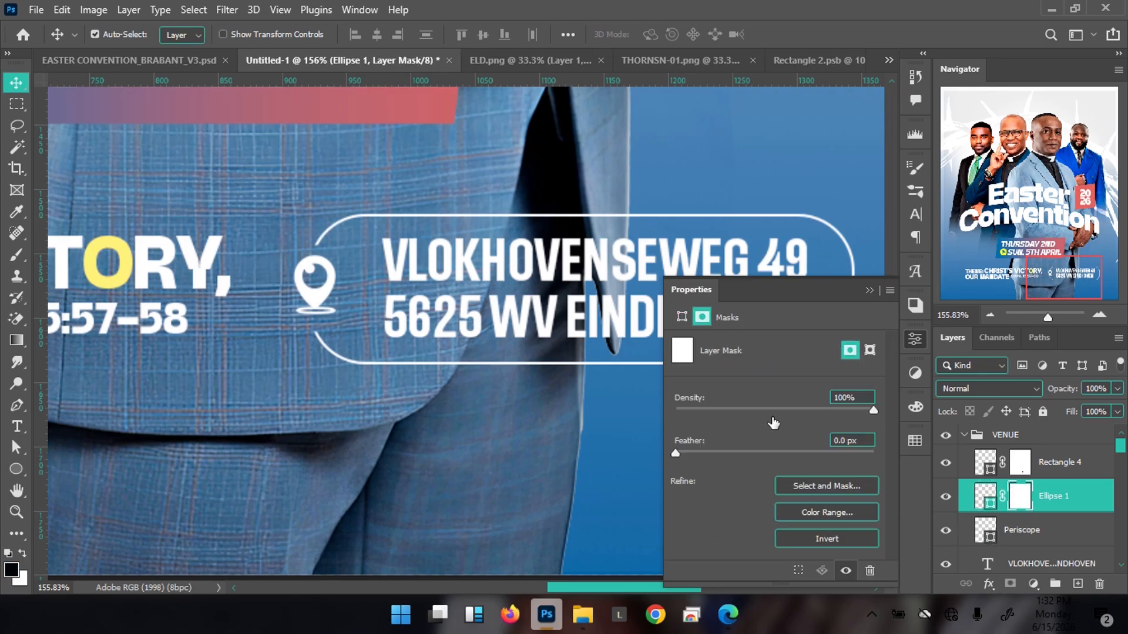
scroll(358, 338, up, 3)
key(b)
key(bracketleft)
key(bracketleft)
key(bracketleft)
key(bracketleft)
key(bracketleft)
key(bracketleft)
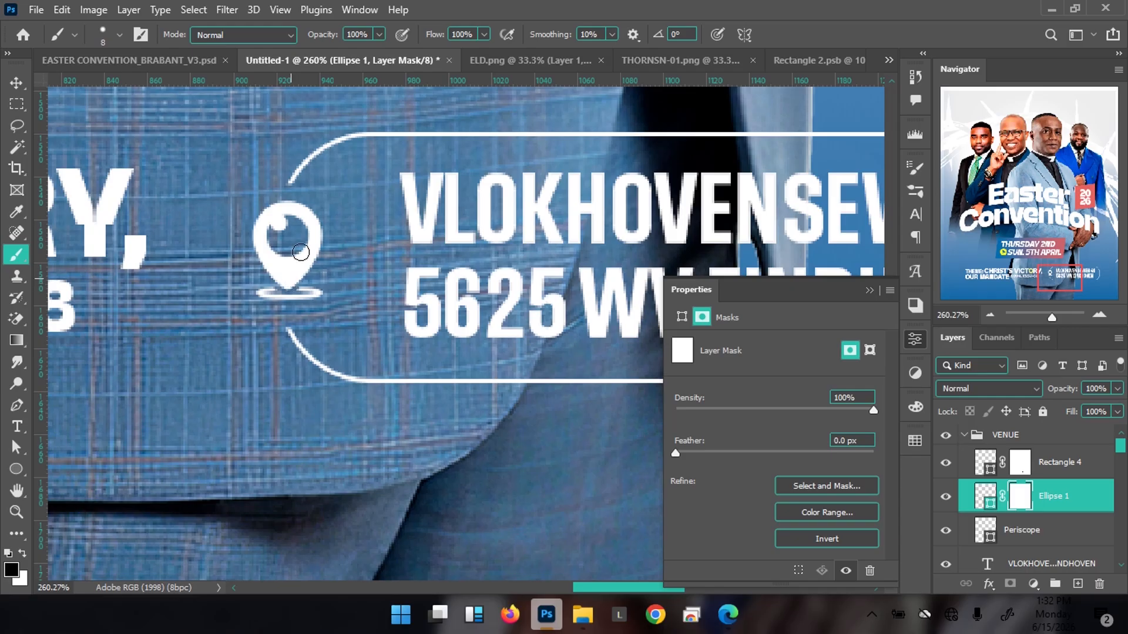
scroll(297, 249, down, 7)
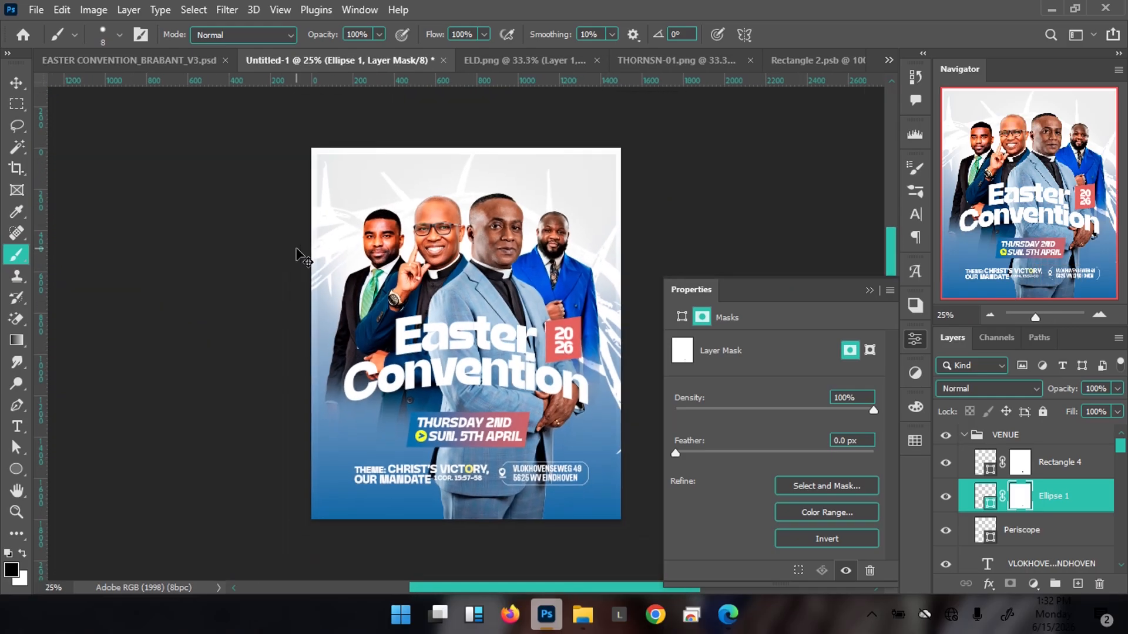
Step: Create a new layer clipped to the front man's portrait, place it above Gradient Map 1, and choose the Gradient tool
key(v)
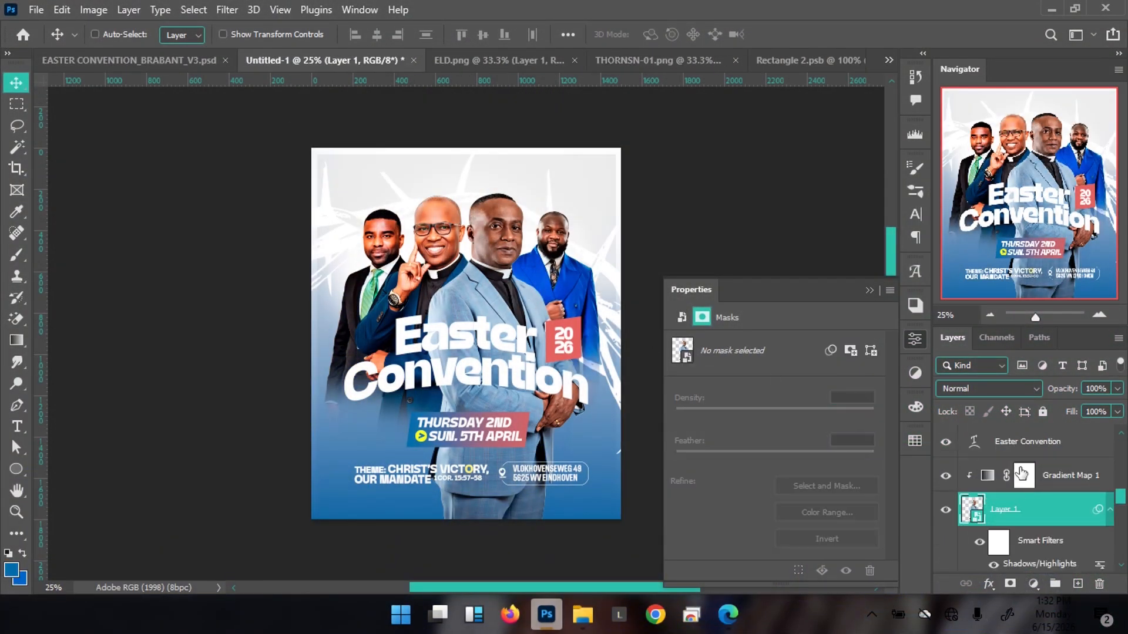
key(ctrl+shift+n)
key(Return)
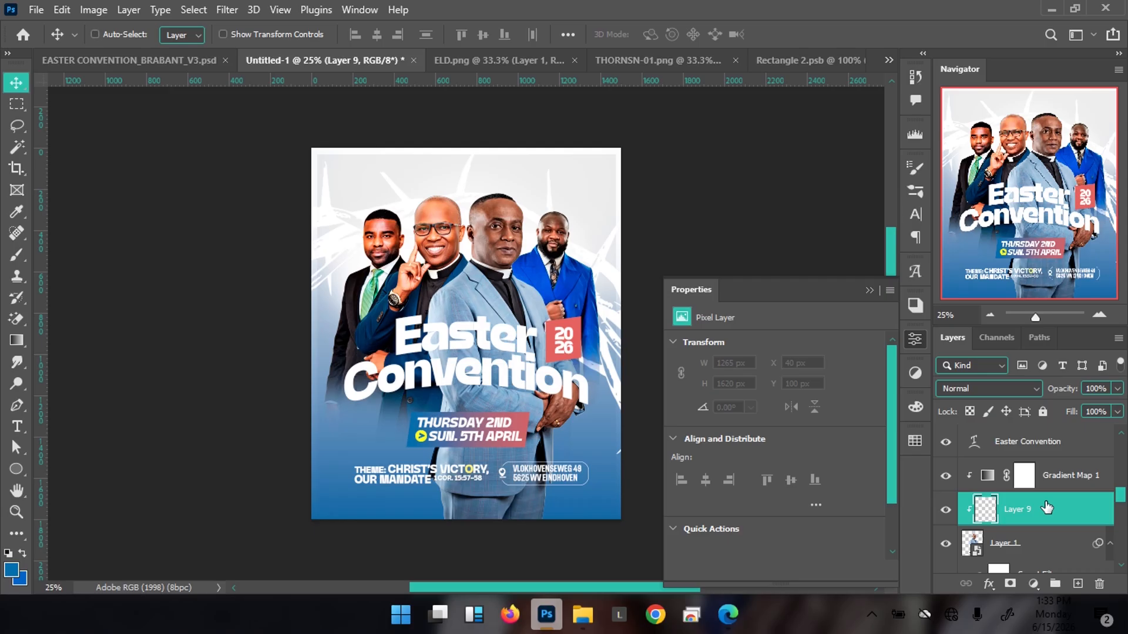
key(ctrl+bracketright)
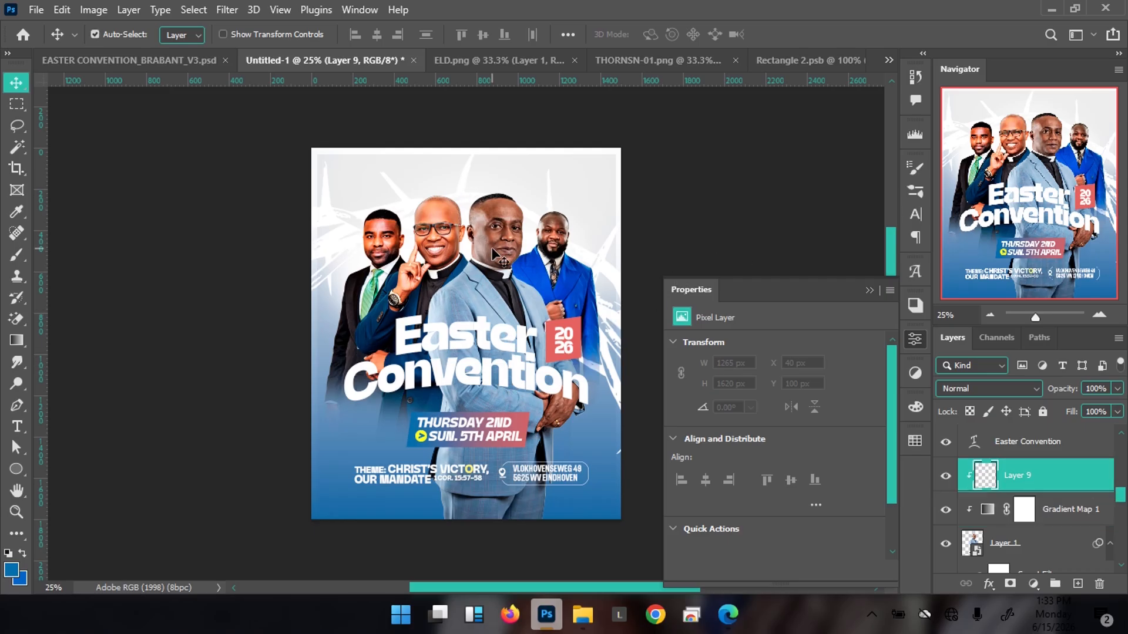
key(g)
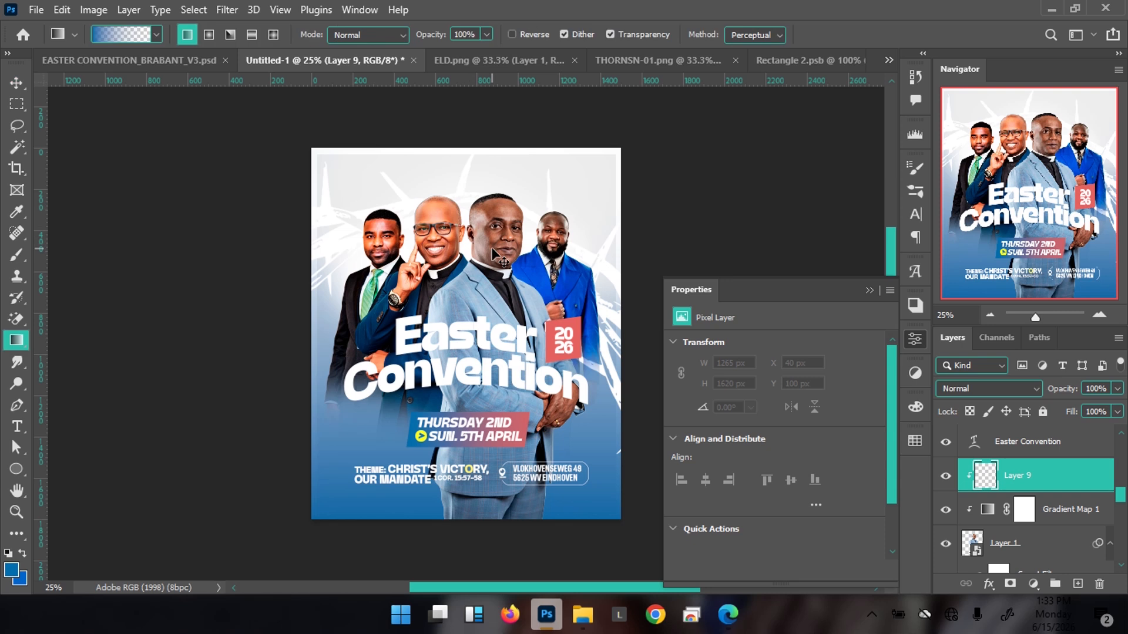
scroll(329, 352, down, 2)
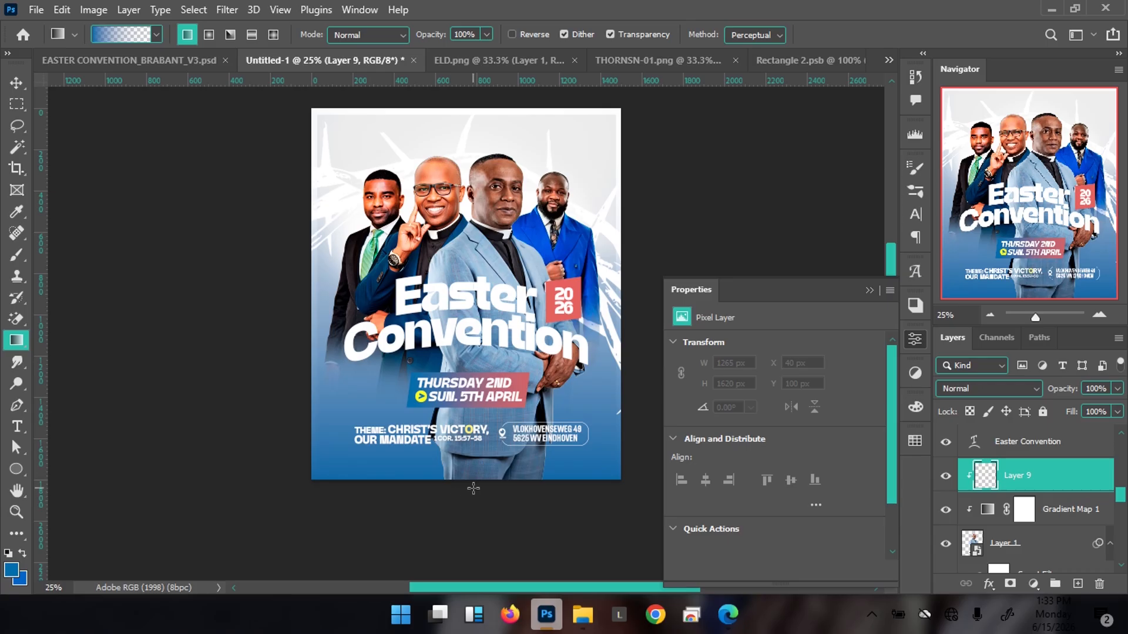
drag(483, 483, 484, 259)
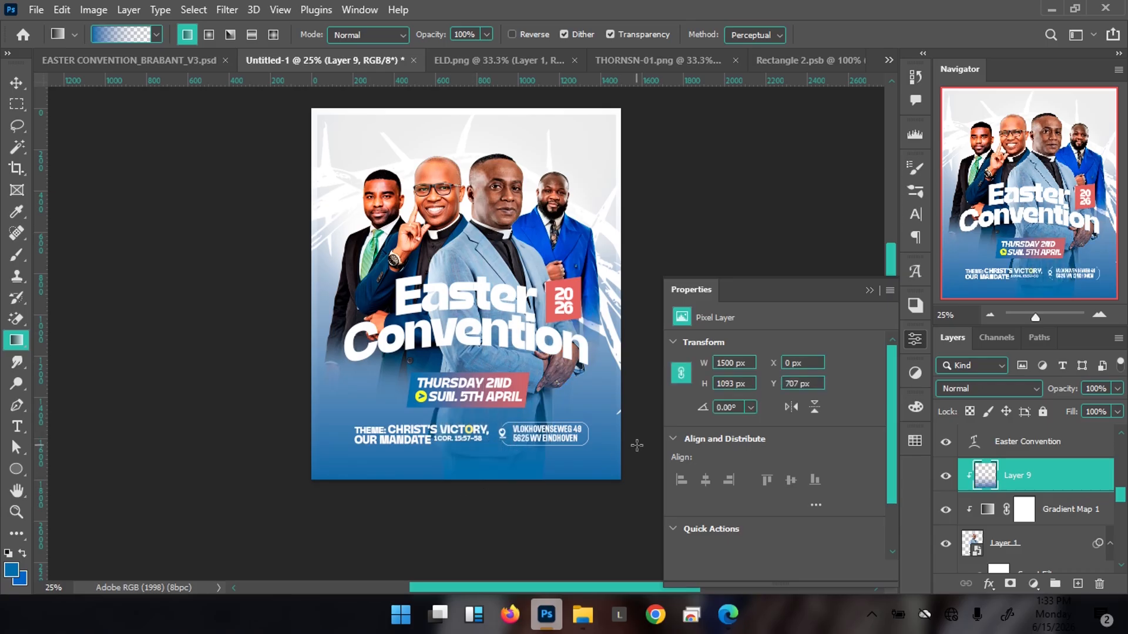
key(ctrl+z)
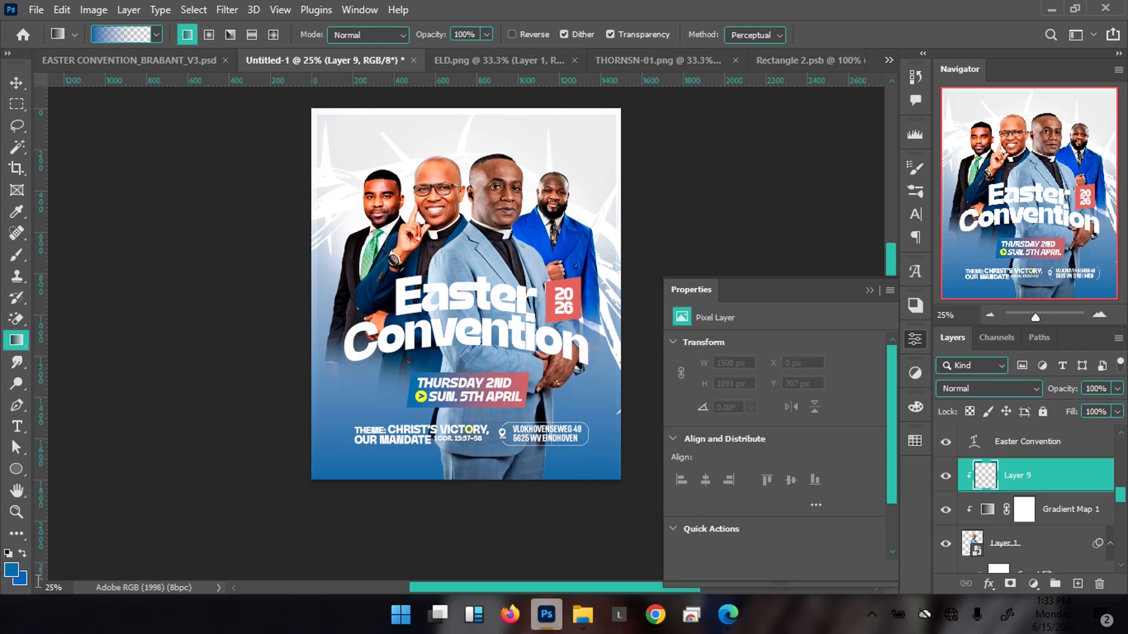
drag(494, 497, 487, 235)
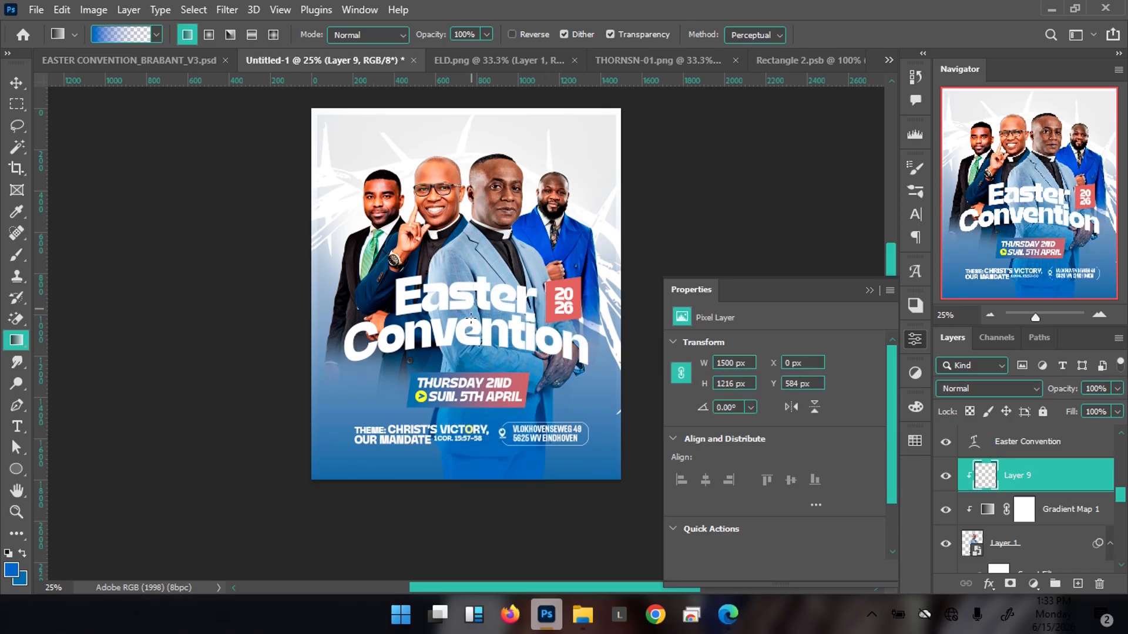
key(ctrl+z)
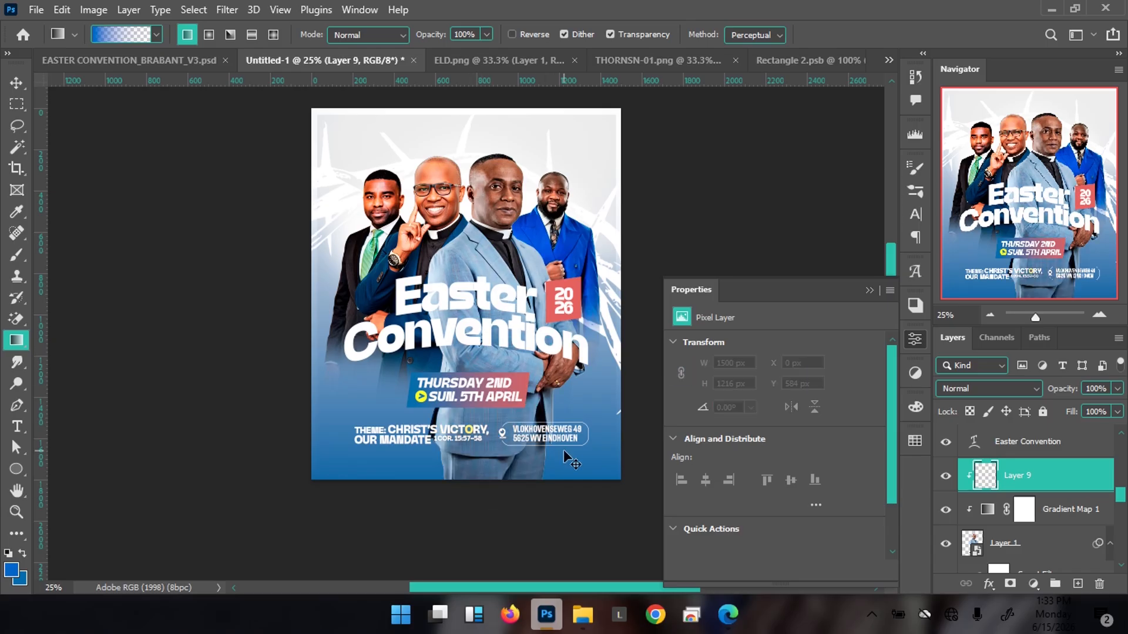
Step: Fade the front man's lower body with an upward blue-to-transparent gradient and stretch its height to 104.25%
drag(477, 500, 482, 249)
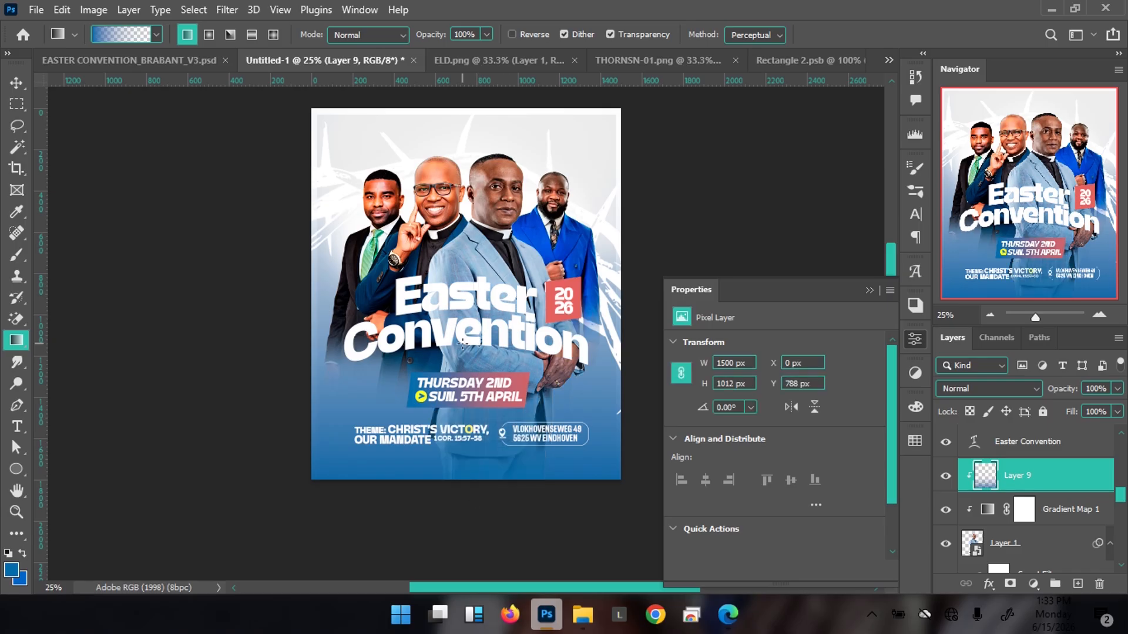
key(v)
key(ctrl+t)
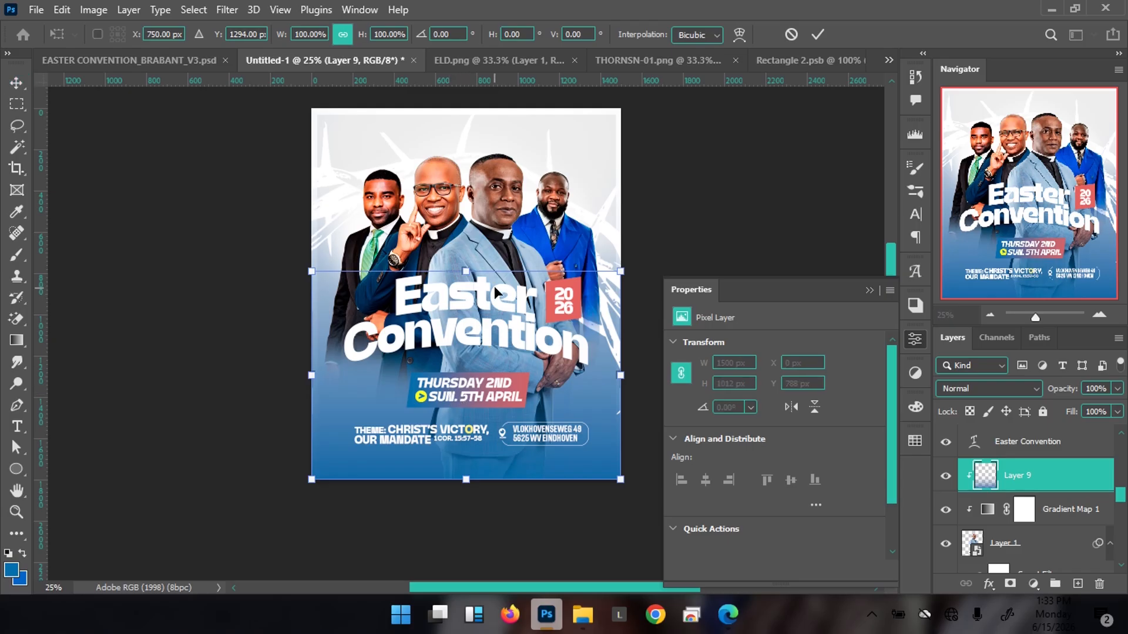
drag(461, 269, 464, 257)
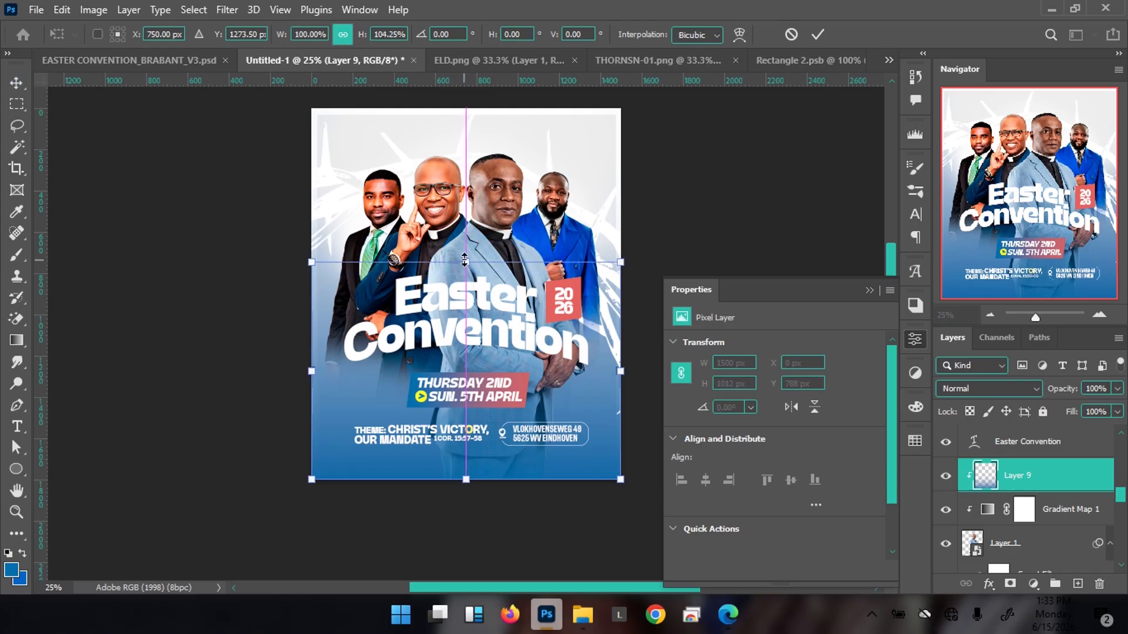
key(Return)
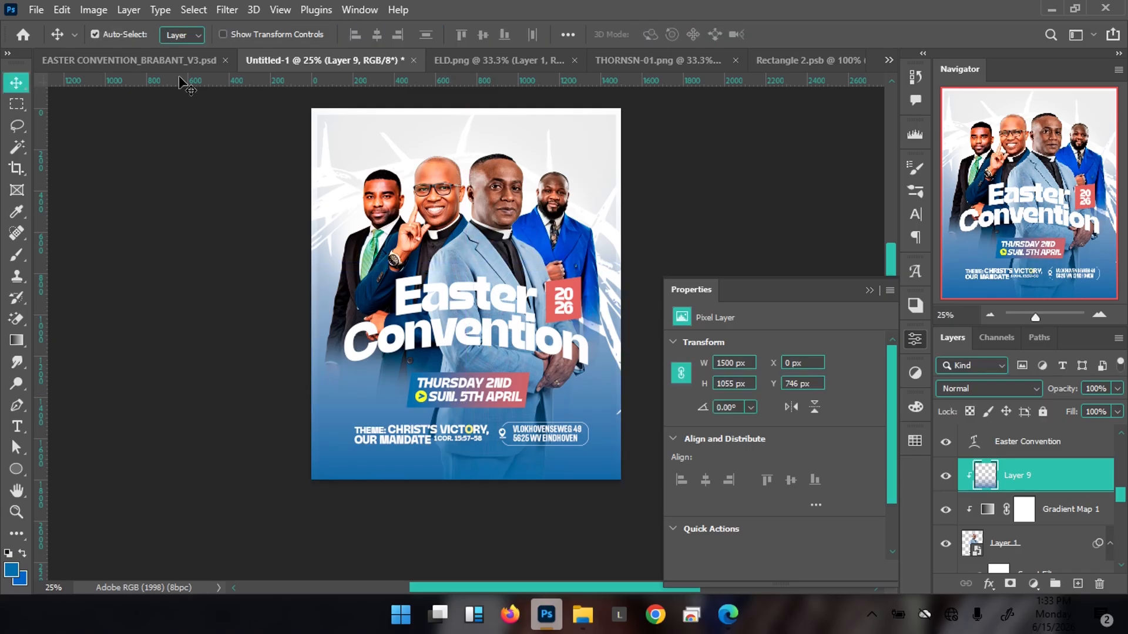
Step: Copy the "//// EASTER CONVENTION /////" line from EASTER CONVENTION_BRABANT_V3.psd into the new flyer, beneath the theme and venue
click(170, 59)
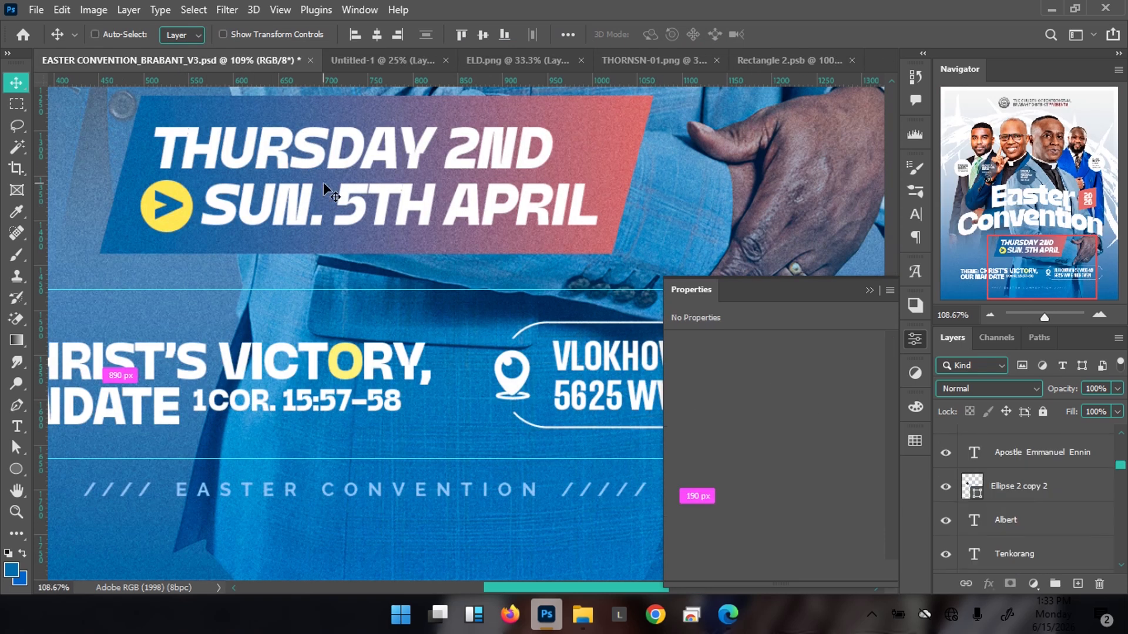
key(ctrl+0)
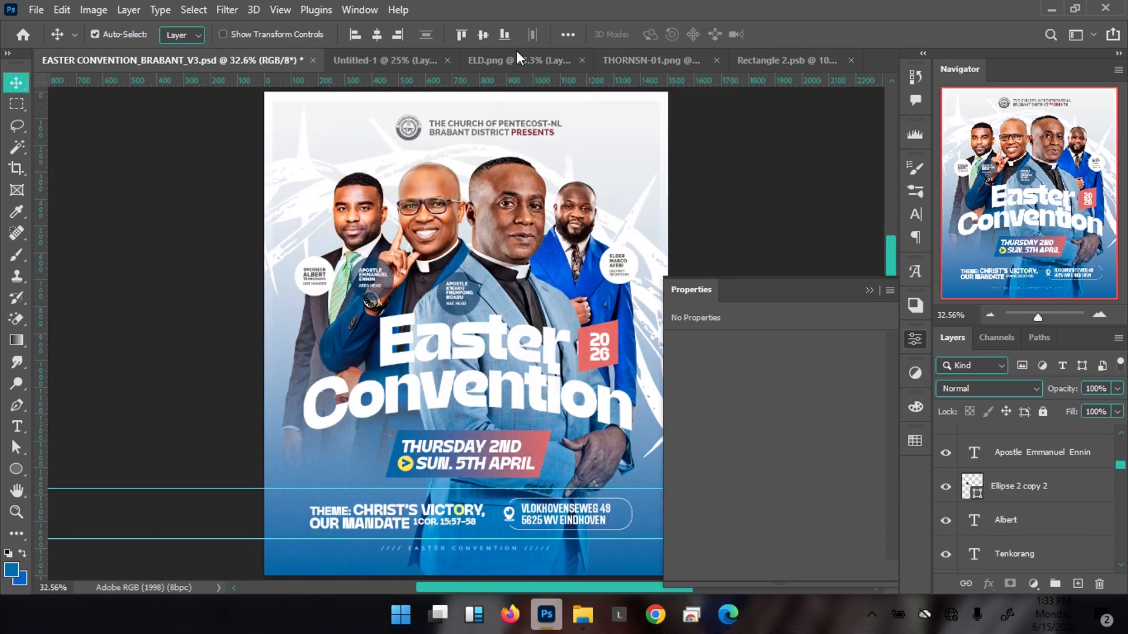
click(869, 291)
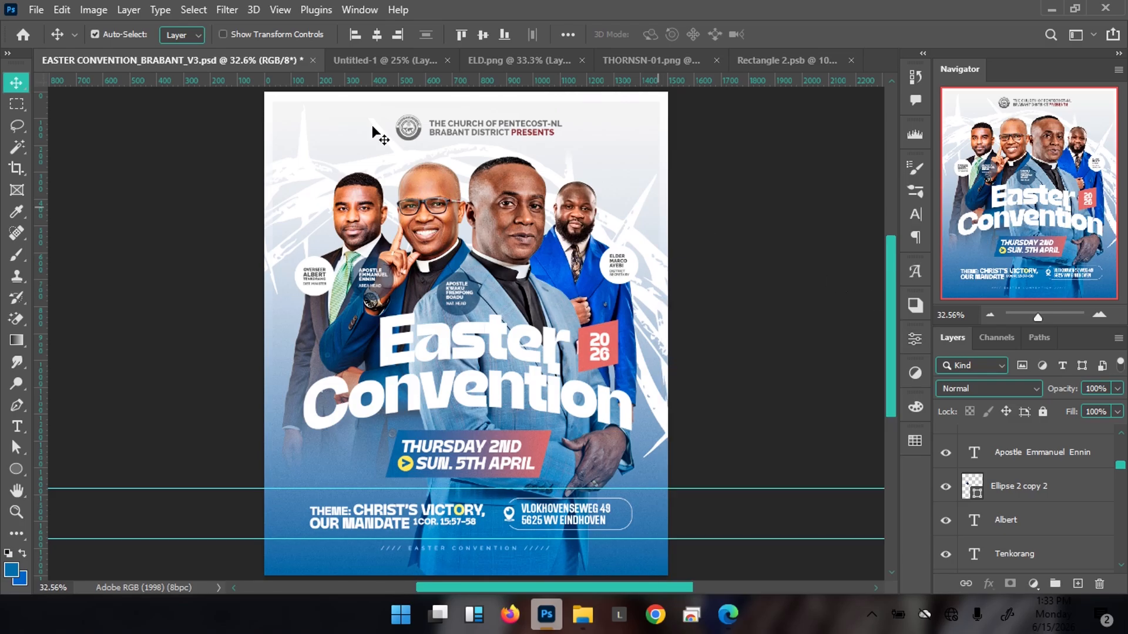
drag(470, 549, 478, 463)
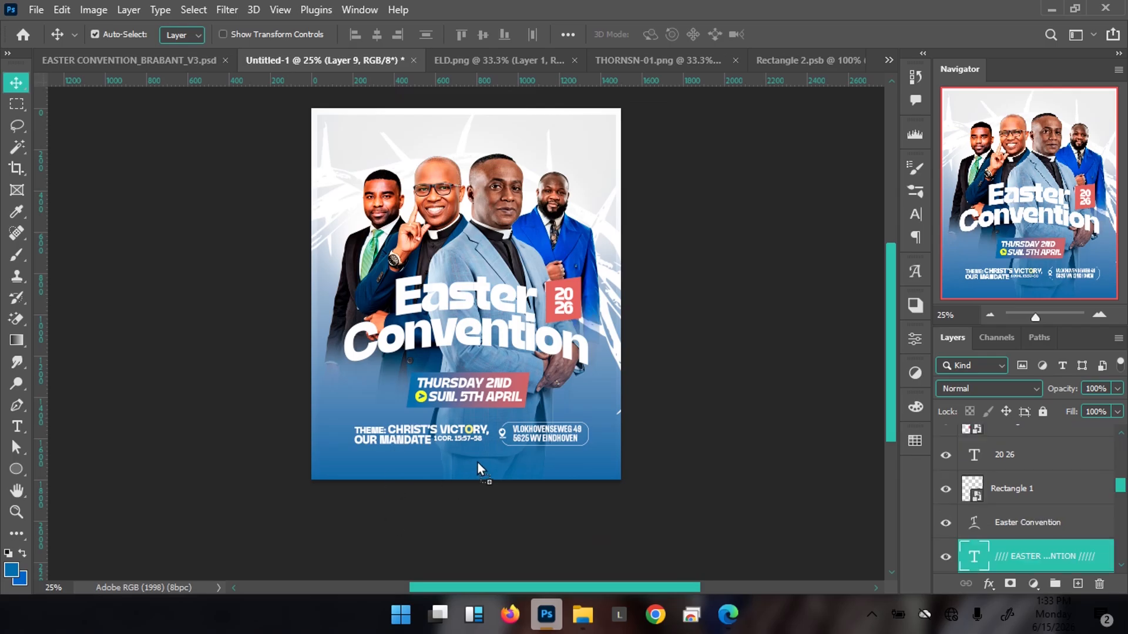
Step: Try a tracking of 0 on the small Easter Convention footer line and restore its tracking to 540
double_click(510, 447)
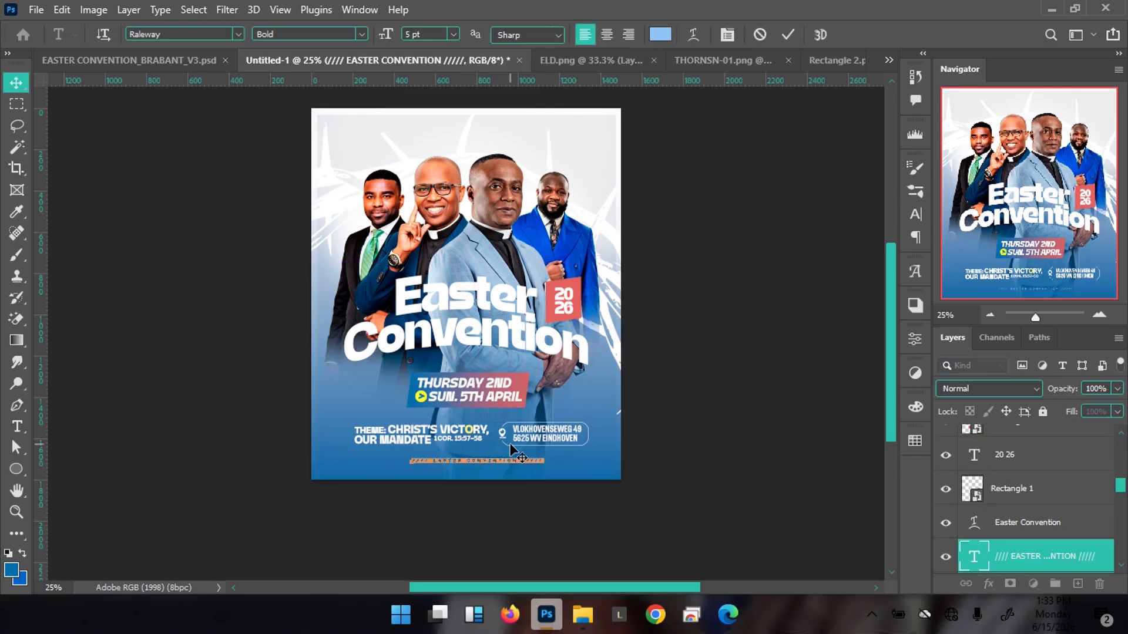
click(727, 34)
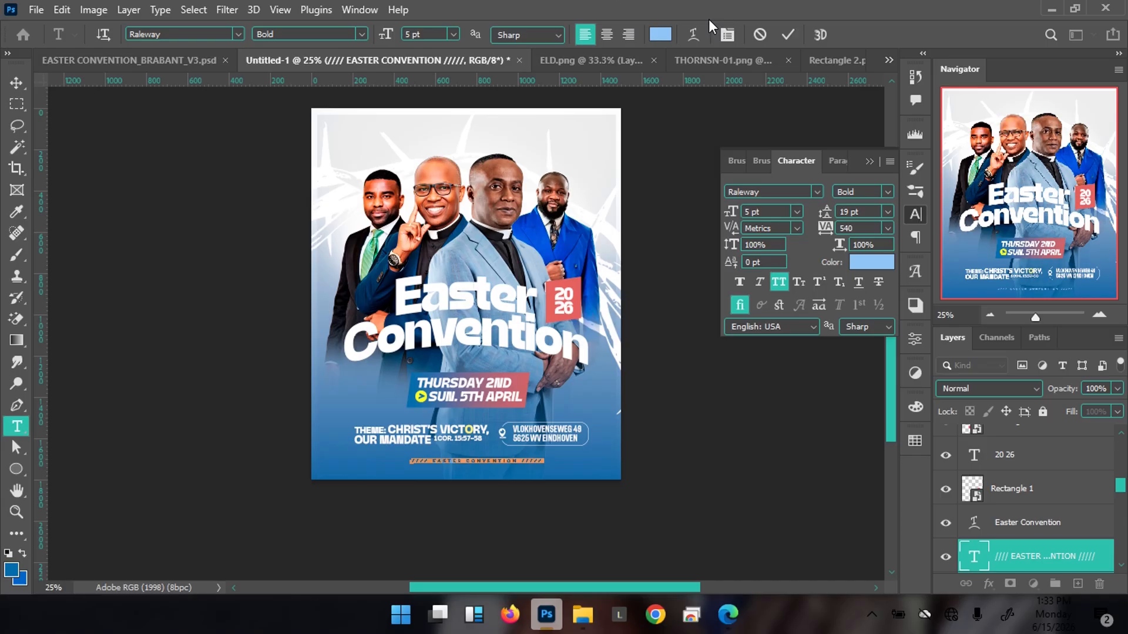
double_click(856, 228)
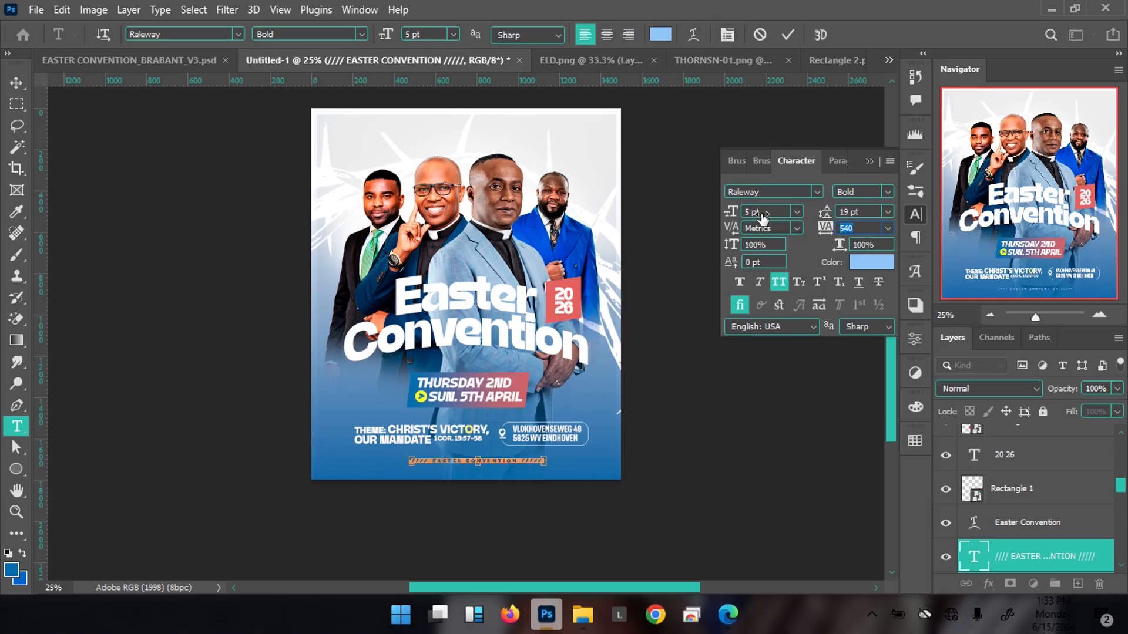
text(0)
key(Return)
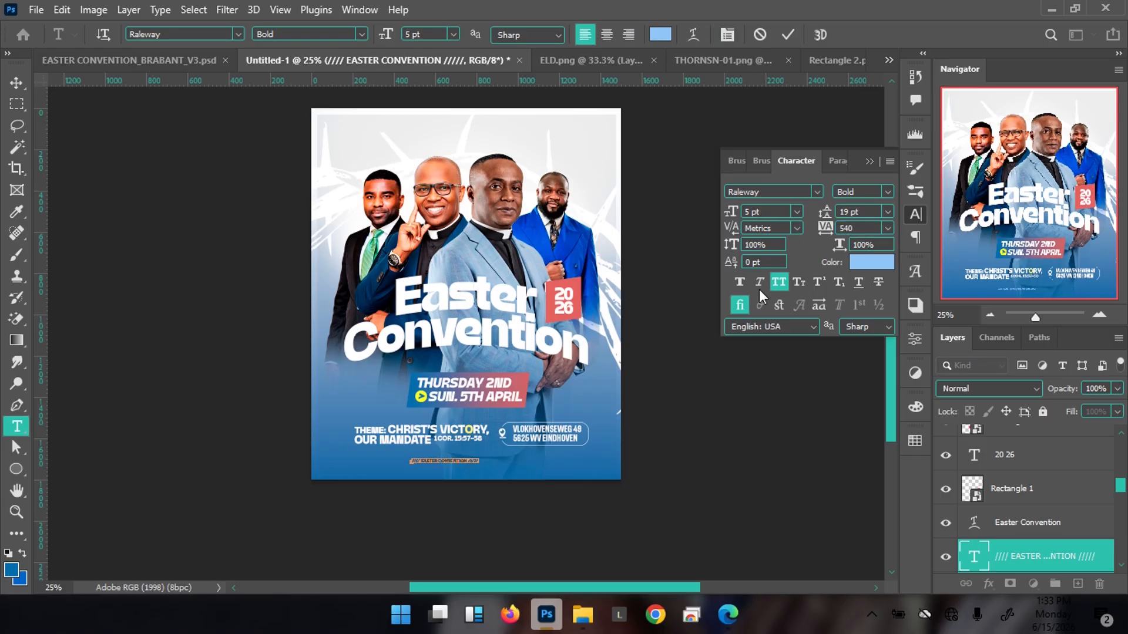
key(Escape)
key(v)
click(823, 228)
text(540)
key(Return)
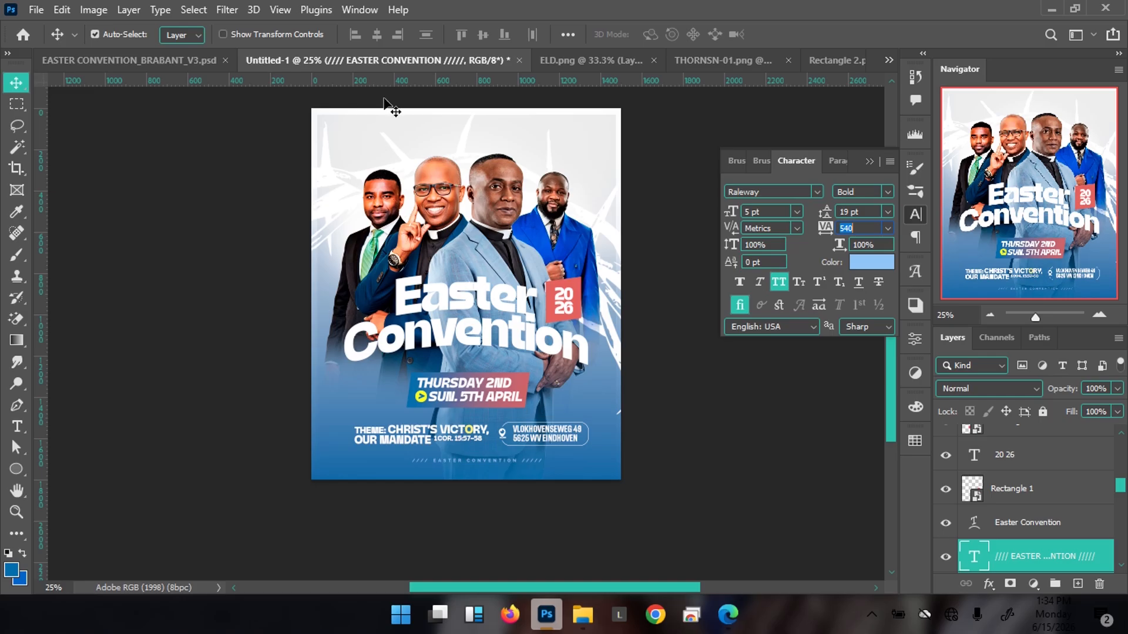
Step: After checking the reference flyer, scale the four men's portraits together to 107.01% and move them down to Y 1152 px
click(147, 67)
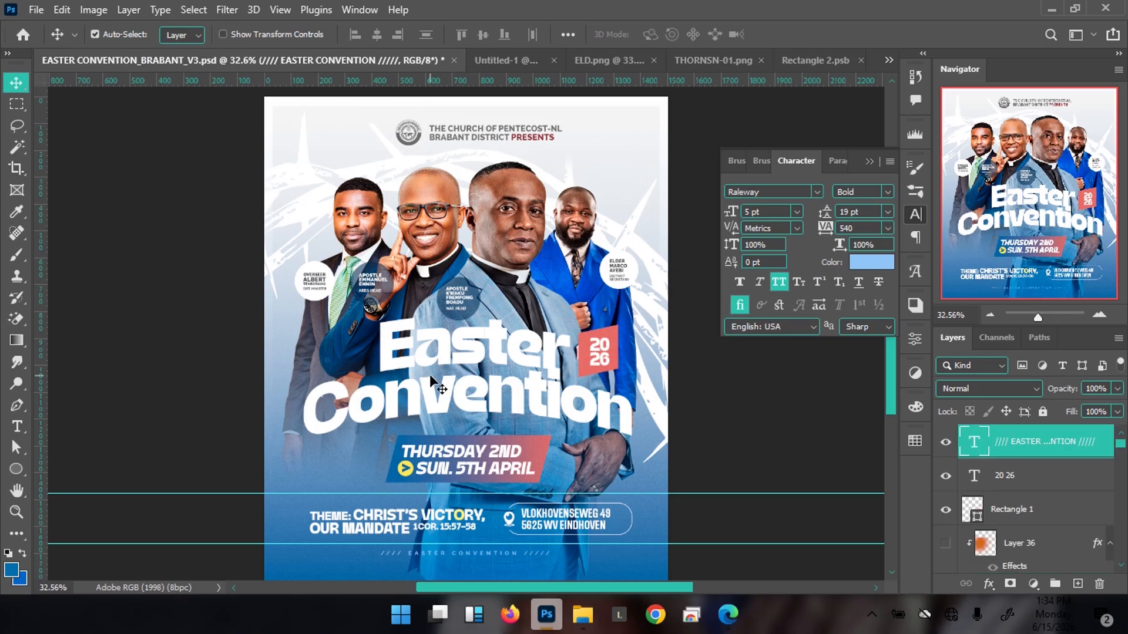
click(512, 61)
click(393, 218)
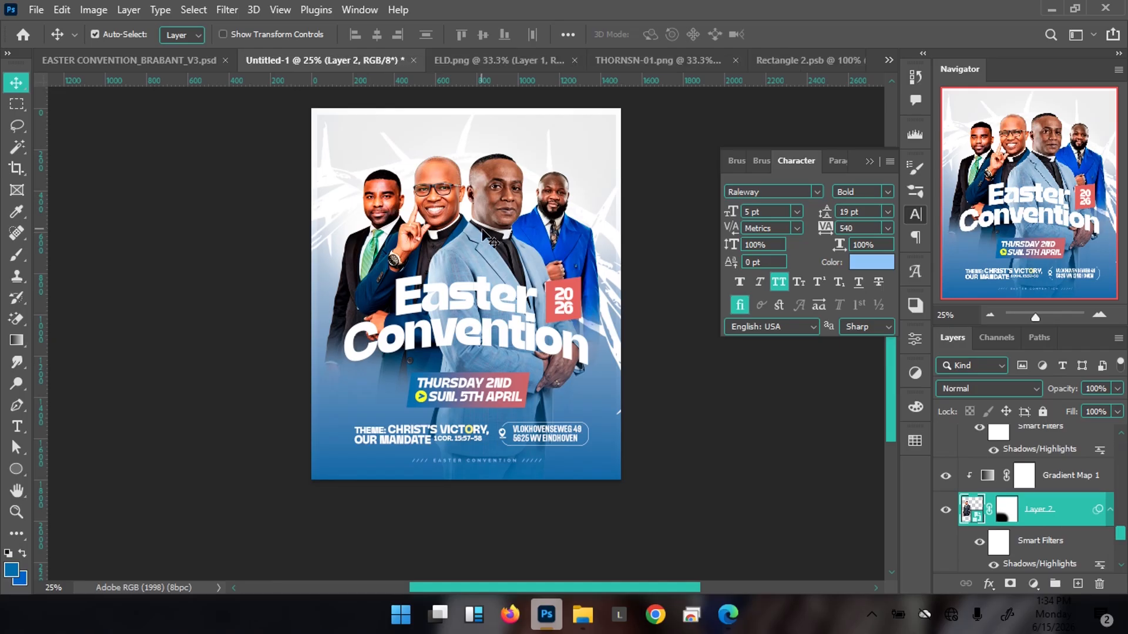
shift+click(434, 183)
shift+click(482, 193)
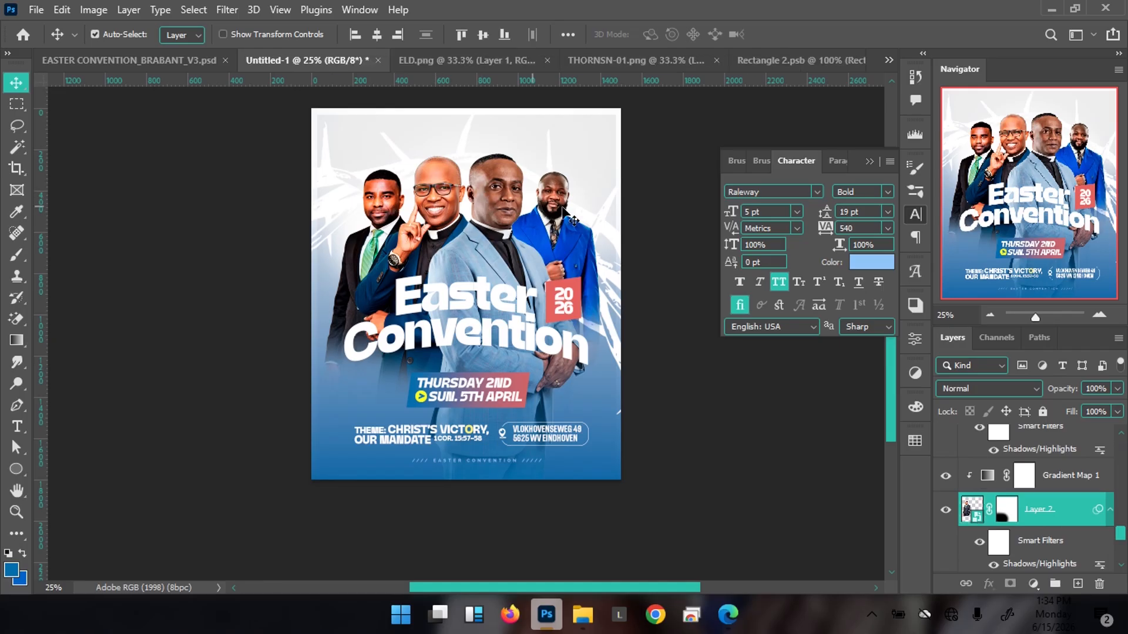
key(ctrl+t)
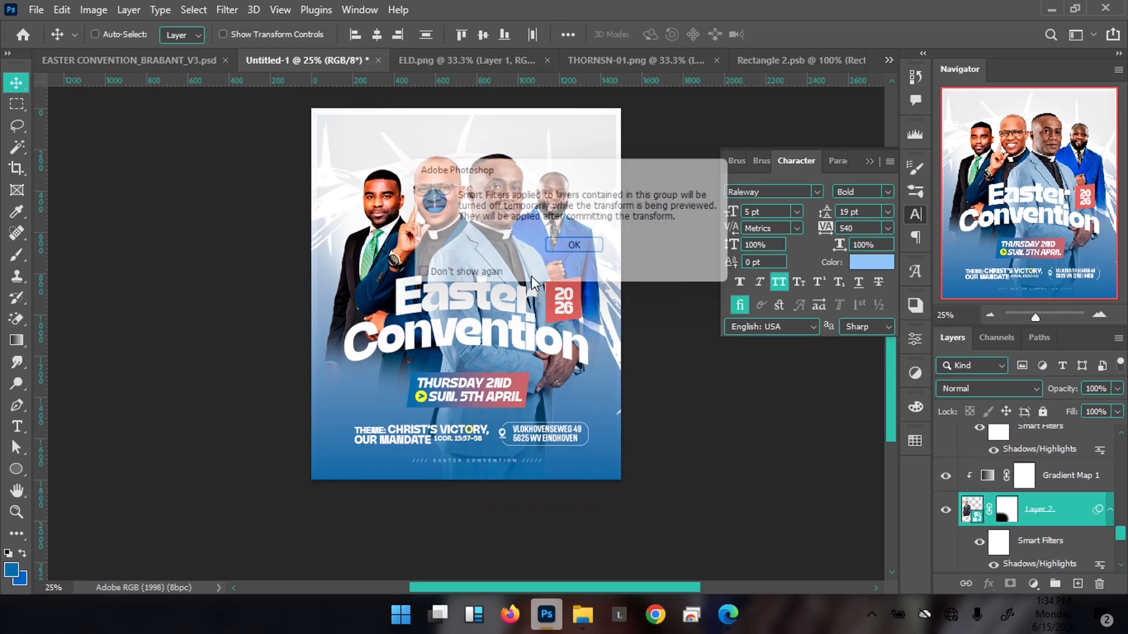
click(581, 249)
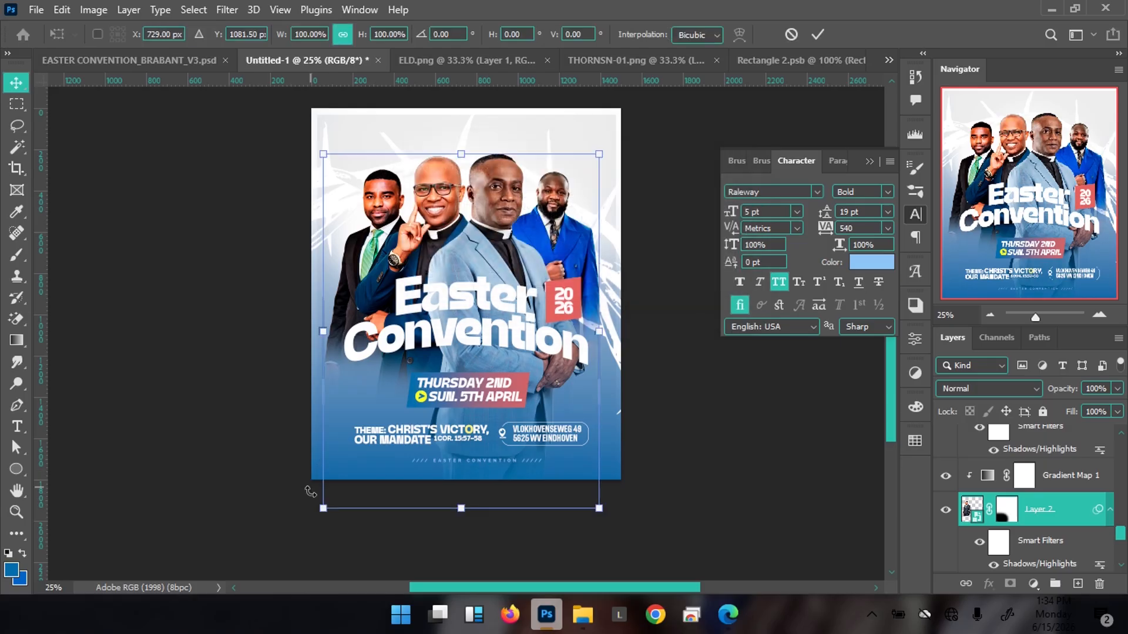
drag(323, 508, 315, 523)
key(shift+Down)
key(shift+Down)
key(shift+Down)
key(shift+Down)
key(shift+Down)
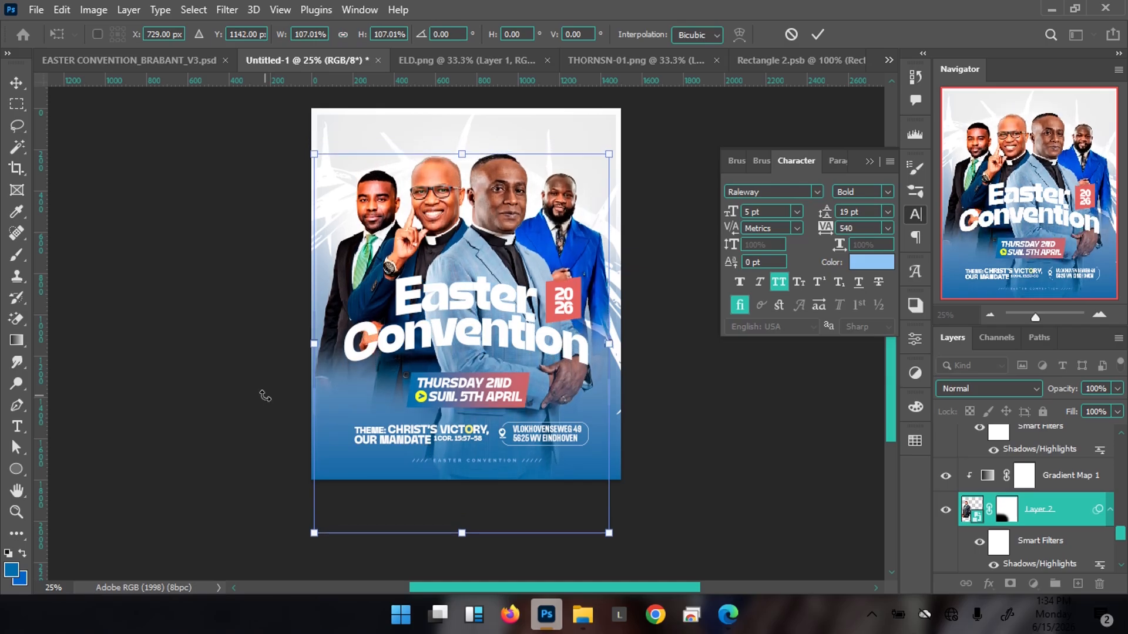
key(shift+Down)
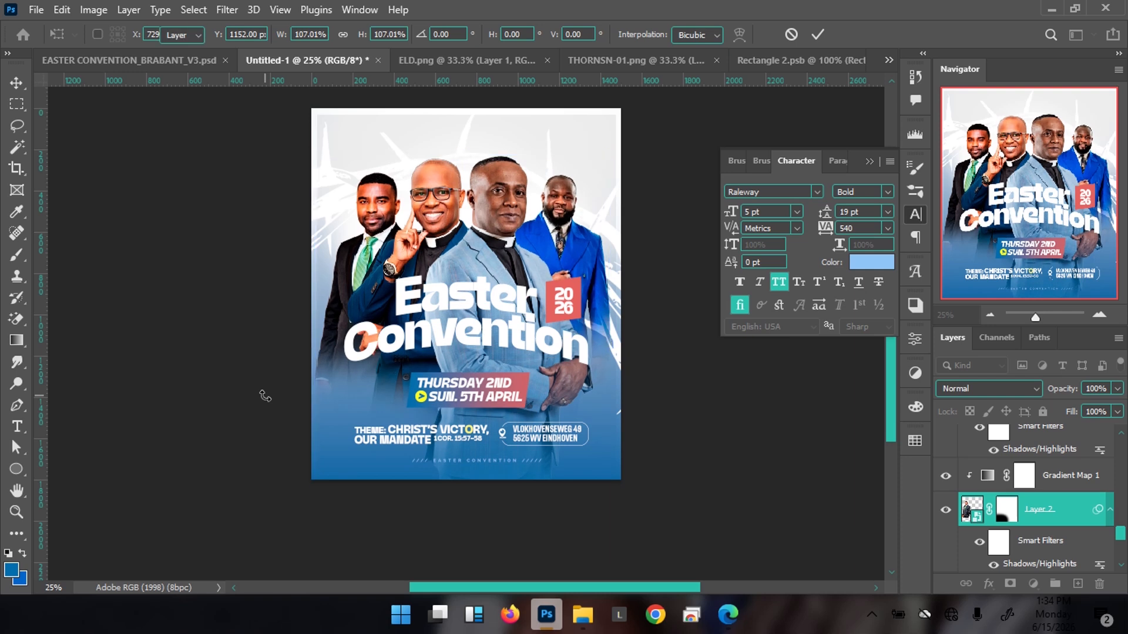
key(Return)
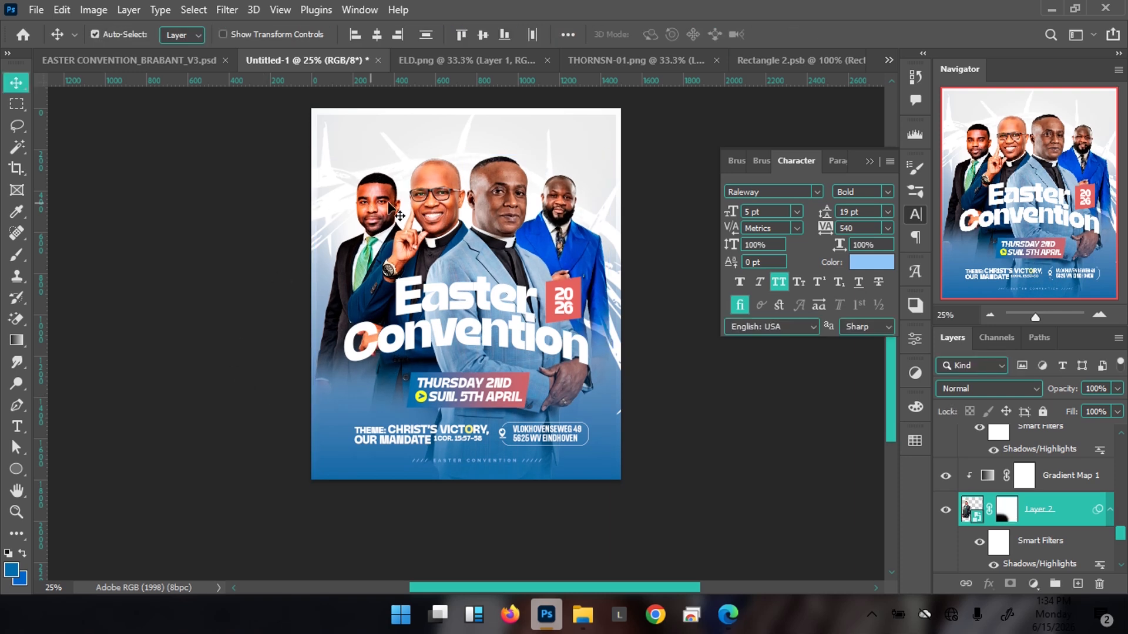
Step: Lower the fill of the Gradient Map clipped to the black-suited man's portrait layer to 66%
click(673, 389)
click(363, 202)
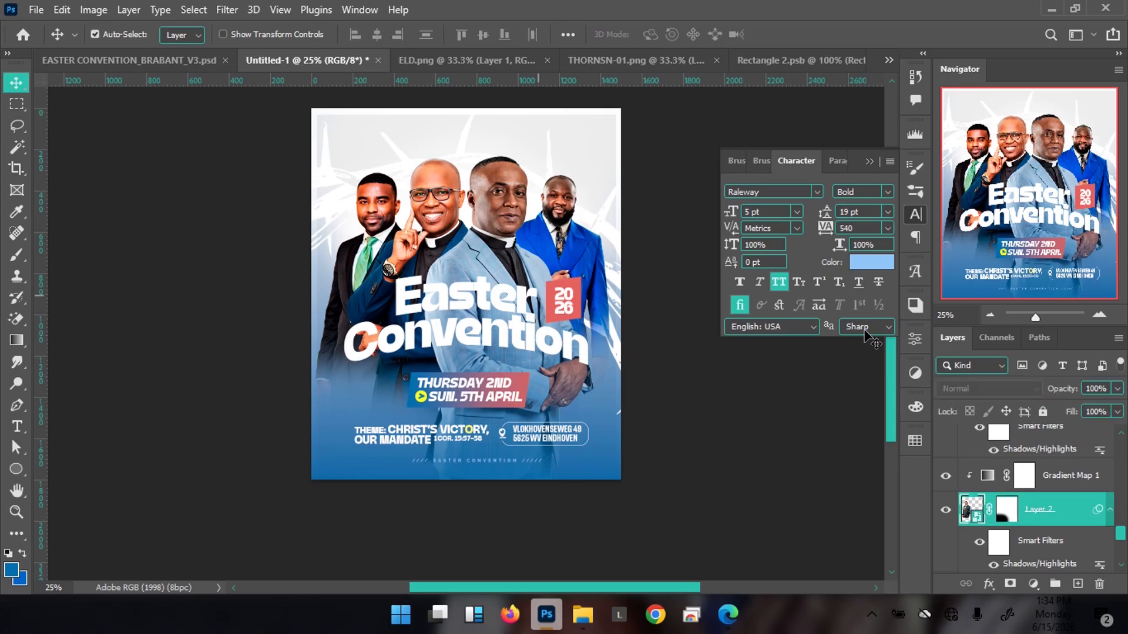
click(1055, 476)
click(1118, 413)
drag(1106, 434, 1102, 434)
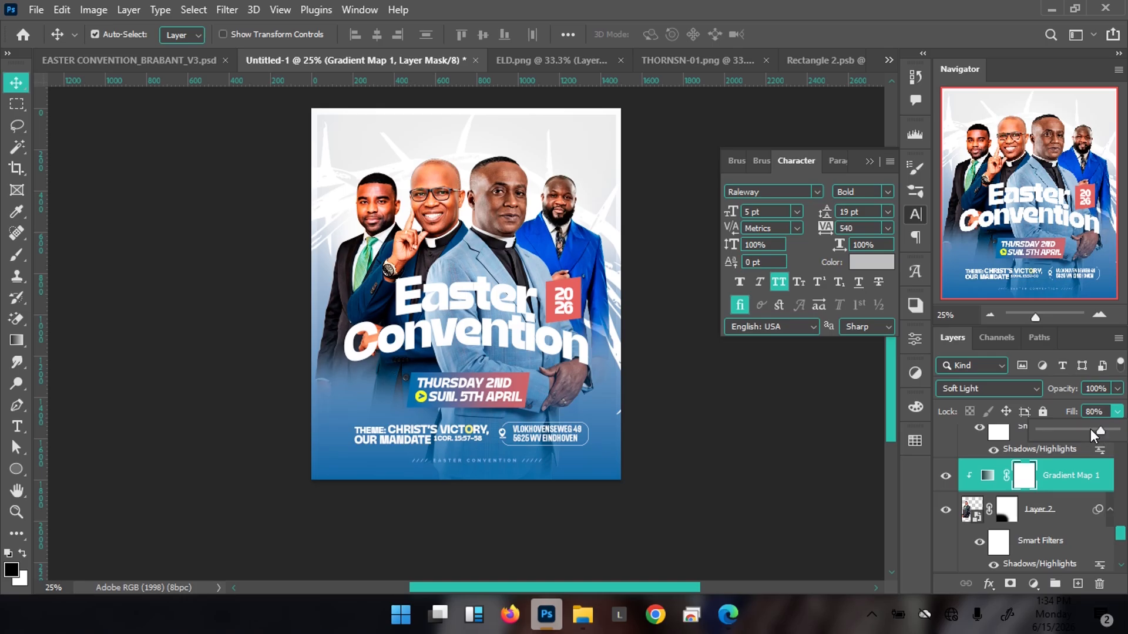
click(1086, 472)
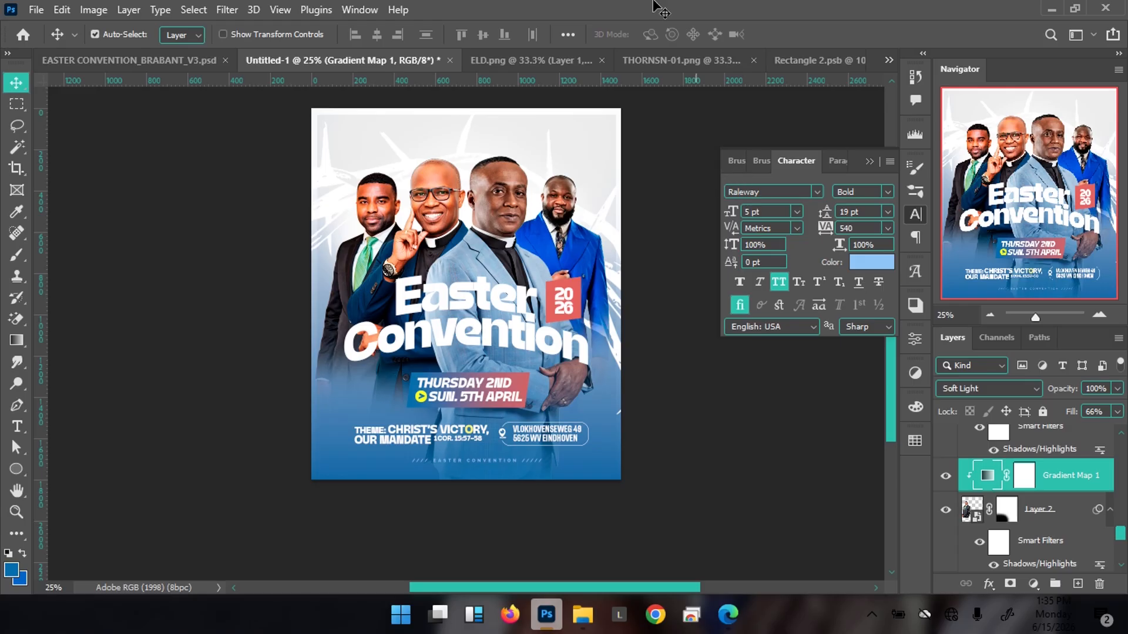
Step: Collapse the VENUE group and add a new empty layer directly above it
click(869, 160)
scroll(1061, 499, down, 6)
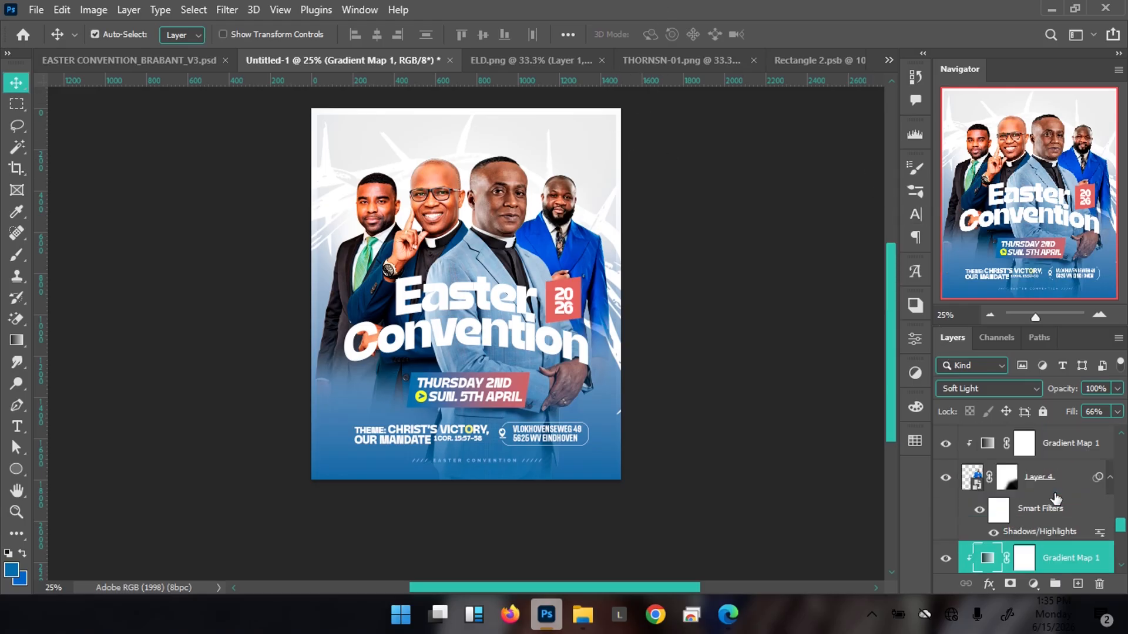
scroll(1061, 499, up, 4)
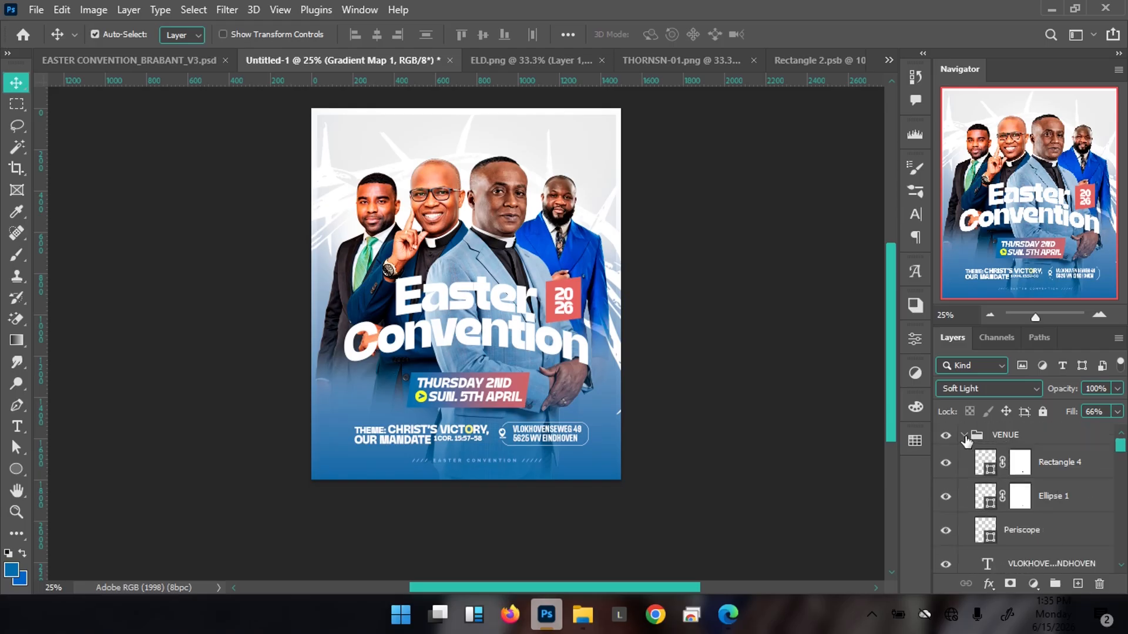
click(964, 435)
click(998, 435)
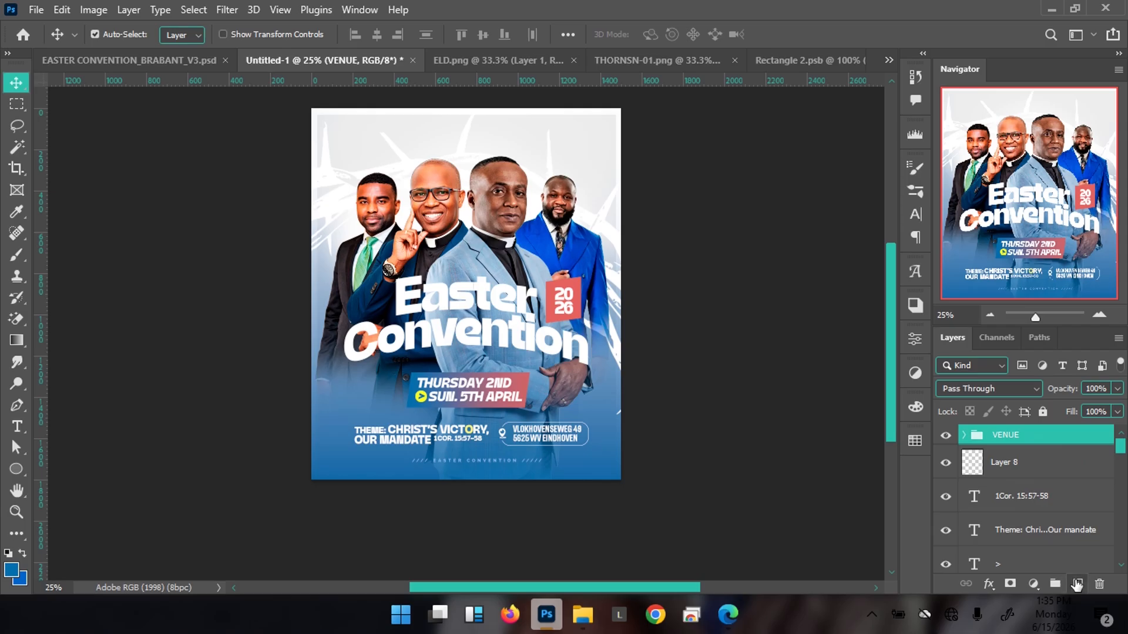
click(1077, 584)
Step: Copy the church logo and the "The Church of Pentecost-NL Brabant District Presents" header from EASTER CONVENTION_BRABANT_V3.psd into the new flyer, above the portraits
click(167, 62)
right_click(458, 134)
click(450, 147)
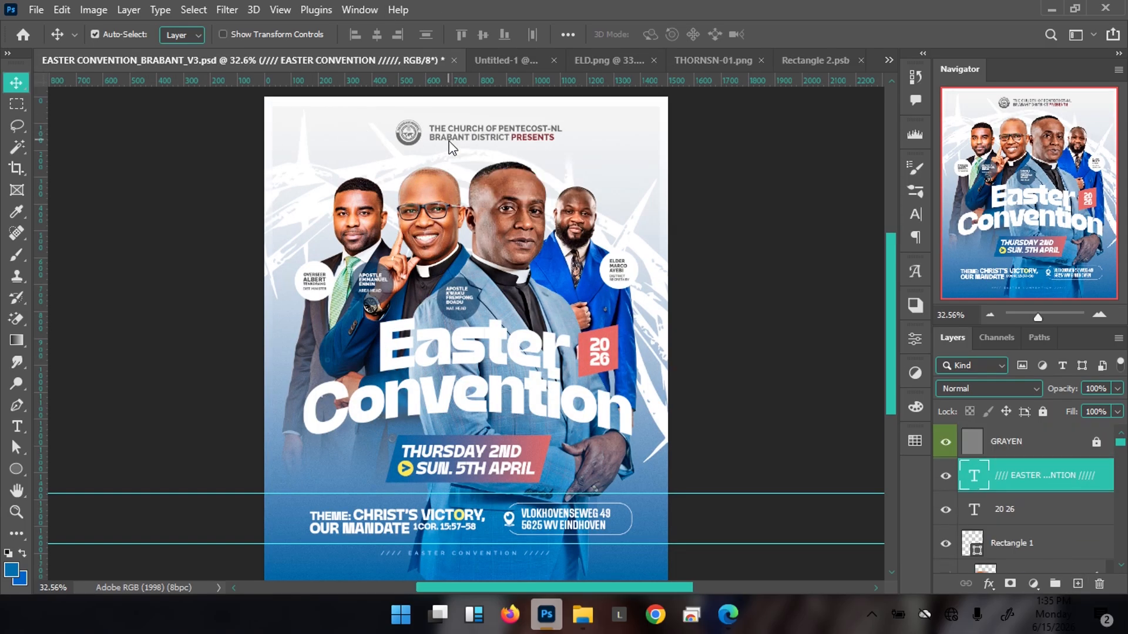
right_click(449, 147)
click(488, 165)
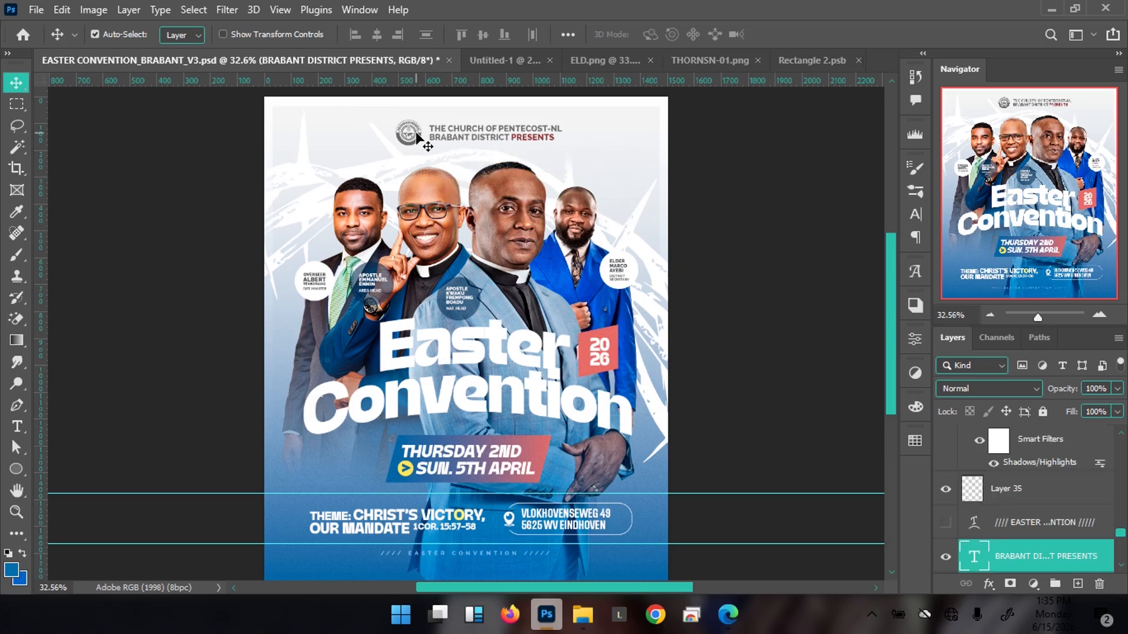
ctrl+shift+click(417, 136)
drag(467, 134, 563, 114)
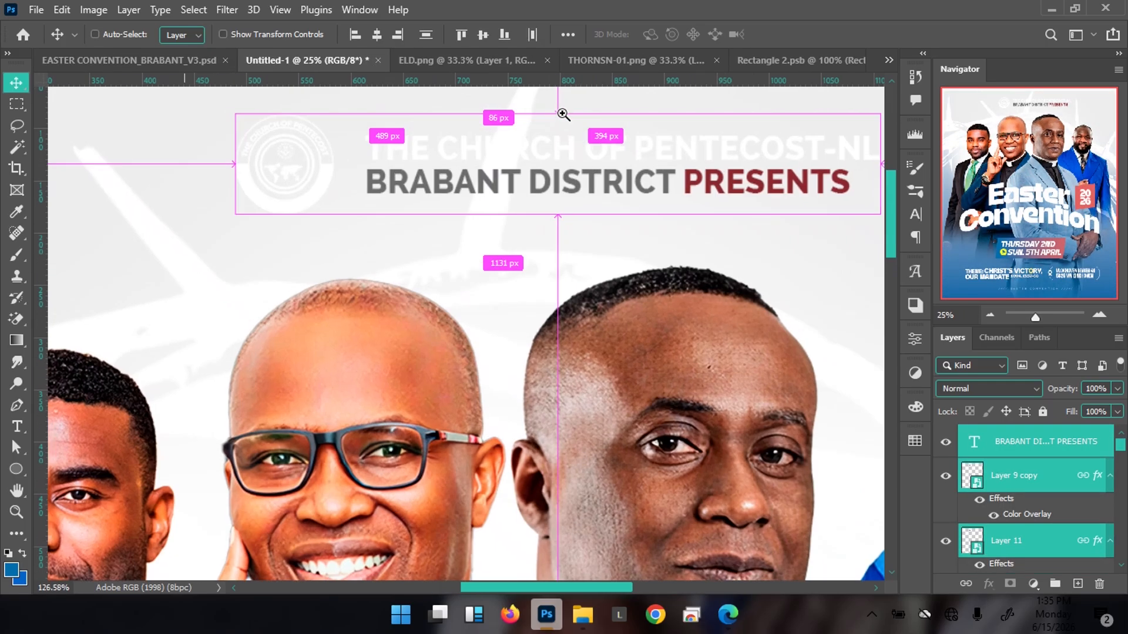
Step: Recolor the "The Church of Pentecost-NL" line to grey 6b6b6b, sampled from the "Brabant District" text
ctrl+double_click(485, 153)
key(ctrl+plus)
drag(891, 204, 894, 176)
click(661, 32)
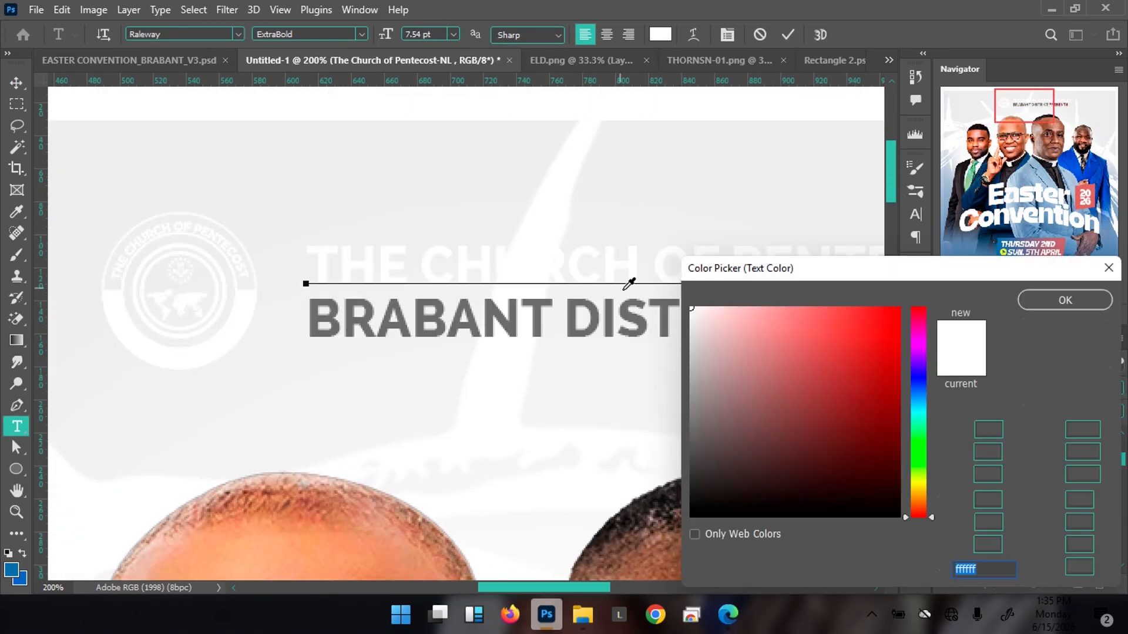
click(611, 322)
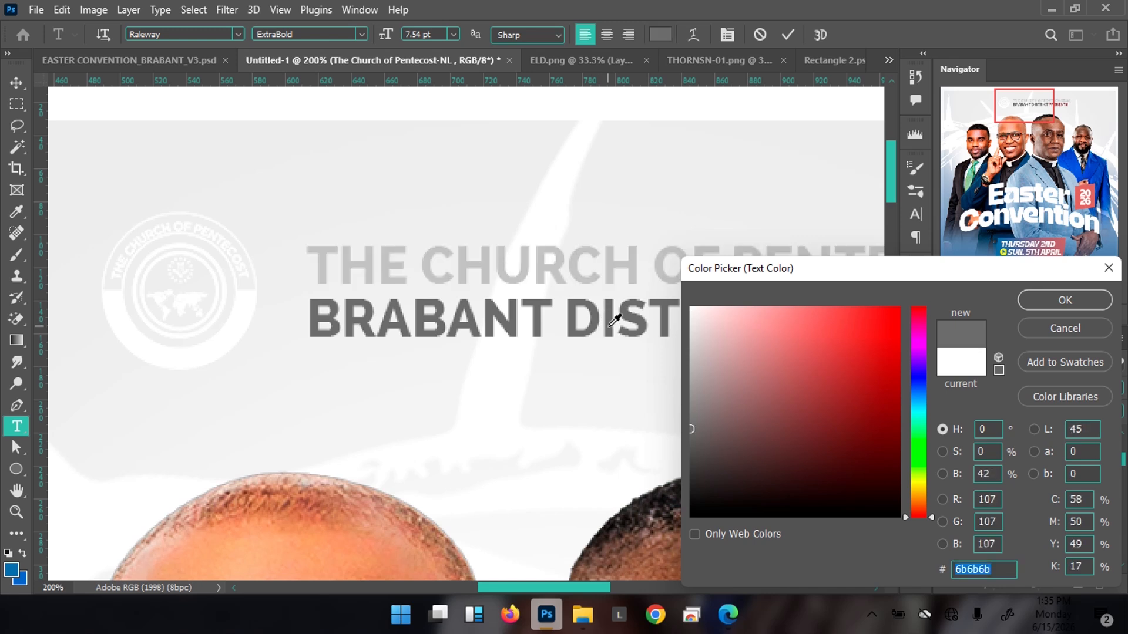
key(Return)
key(ctrl+Return)
Step: Group the two church logo layers, give the group a Color Overlay sampled from the grey header text, and compare the flyer with the reference
ctrl+click(247, 307)
shift+click(1036, 511)
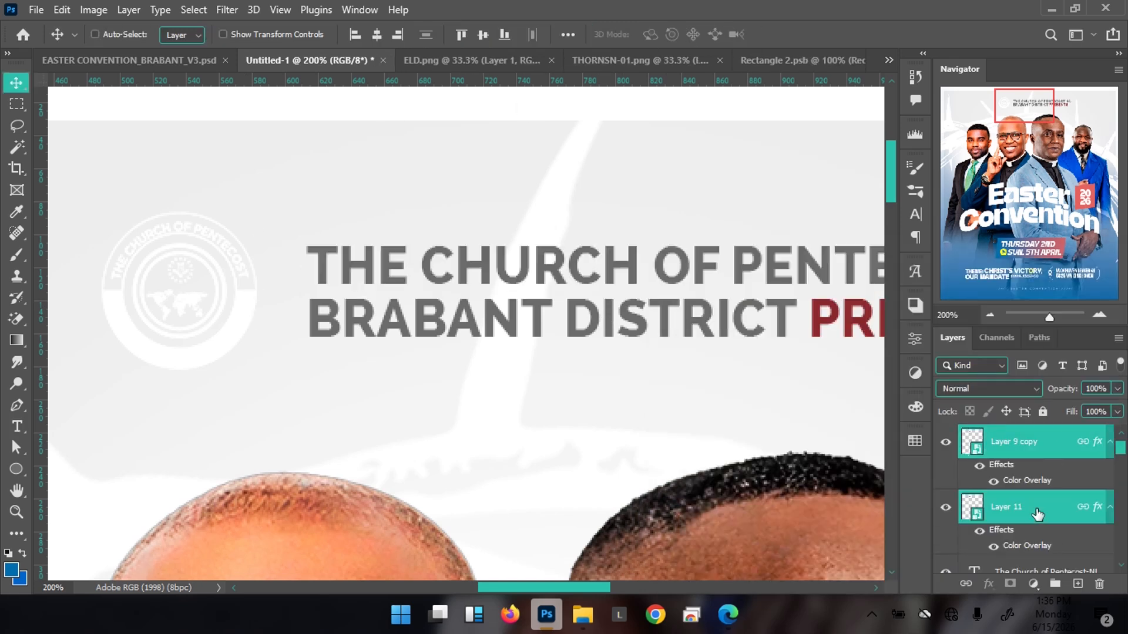
key(ctrl+g)
double_click(1060, 442)
click(560, 380)
click(804, 216)
click(371, 264)
key(Return)
key(Return)
key(ctrl+0)
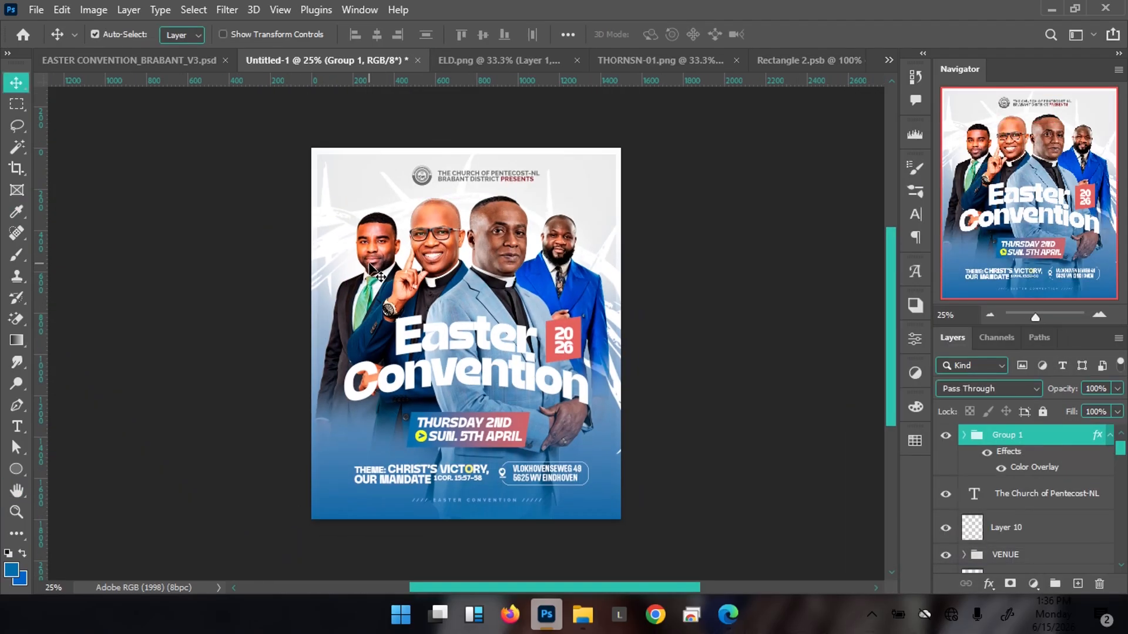
click(186, 60)
click(379, 58)
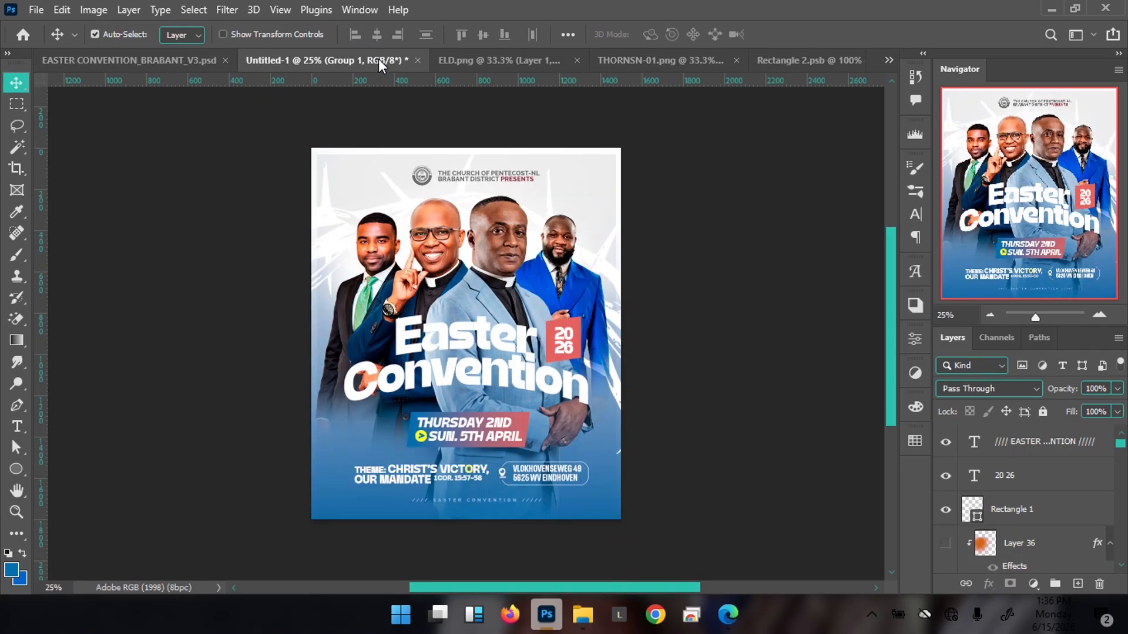